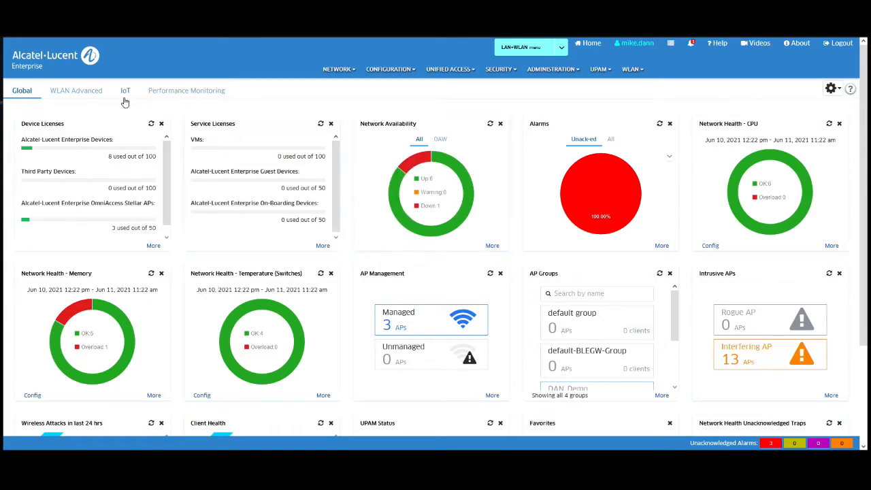
Step: Switch the dashboard to the WLAN Advanced view, then bring up the Network section's page list
click(77, 92)
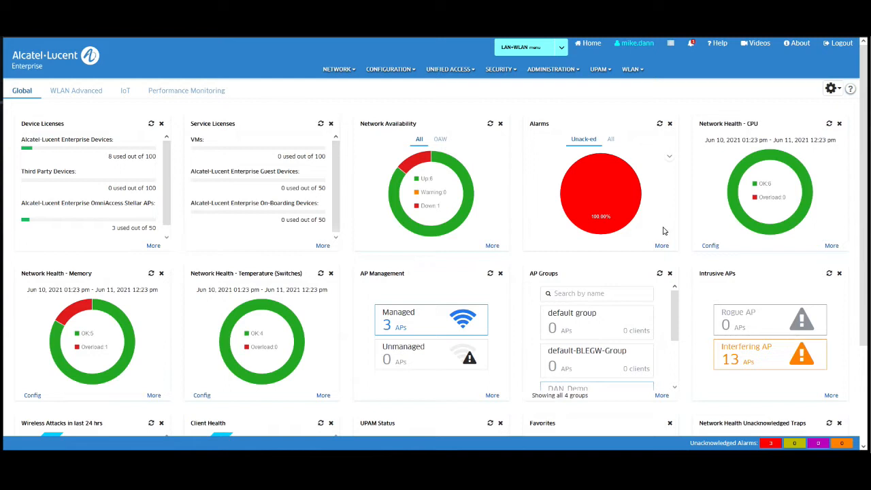
click(338, 70)
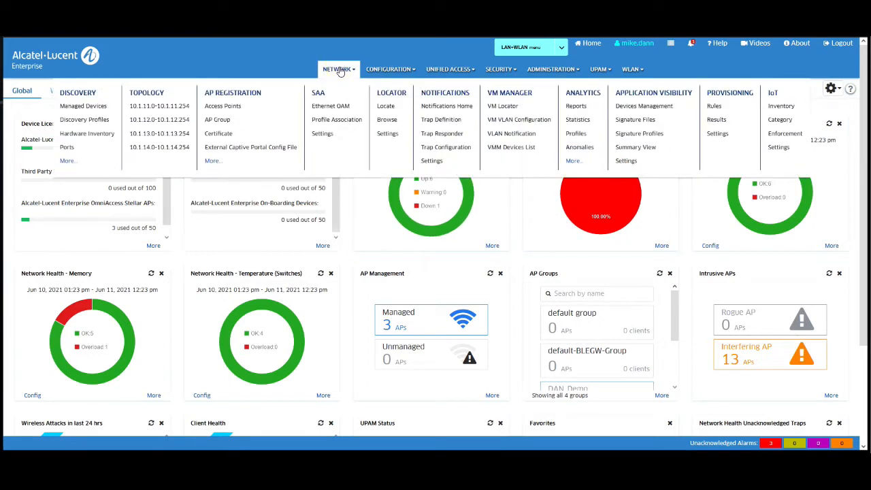
Step: Check Managed Devices and the cancelled discovery dialog, then go to AP Registration > Access Points
click(83, 94)
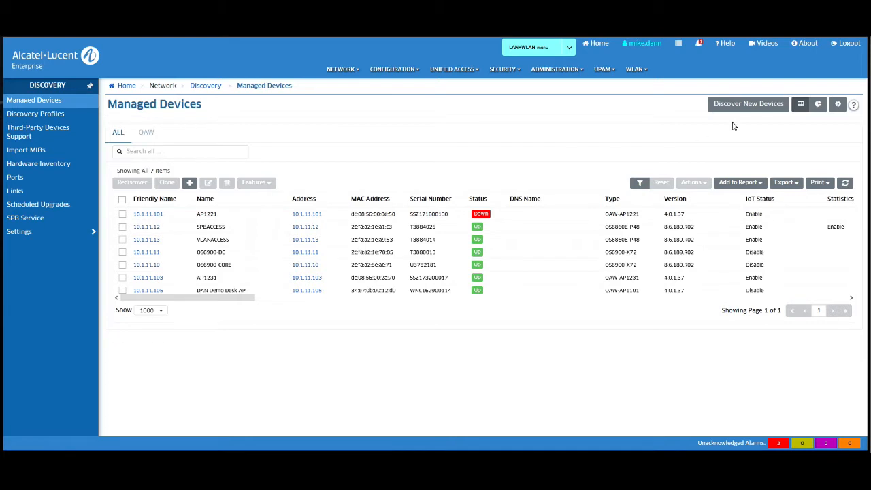
click(746, 106)
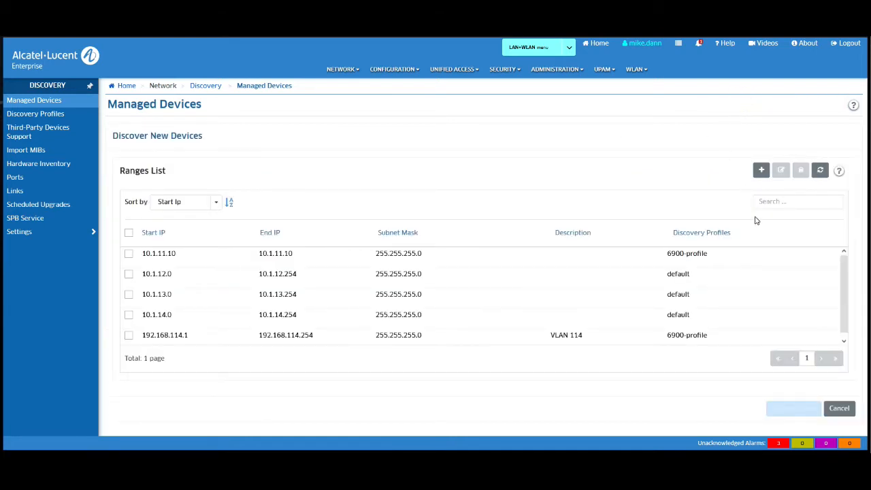
click(839, 410)
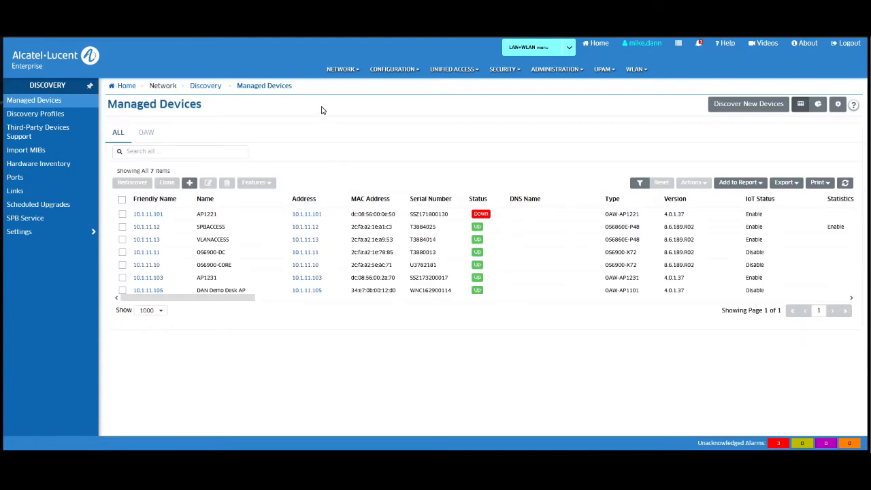
click(326, 73)
click(286, 93)
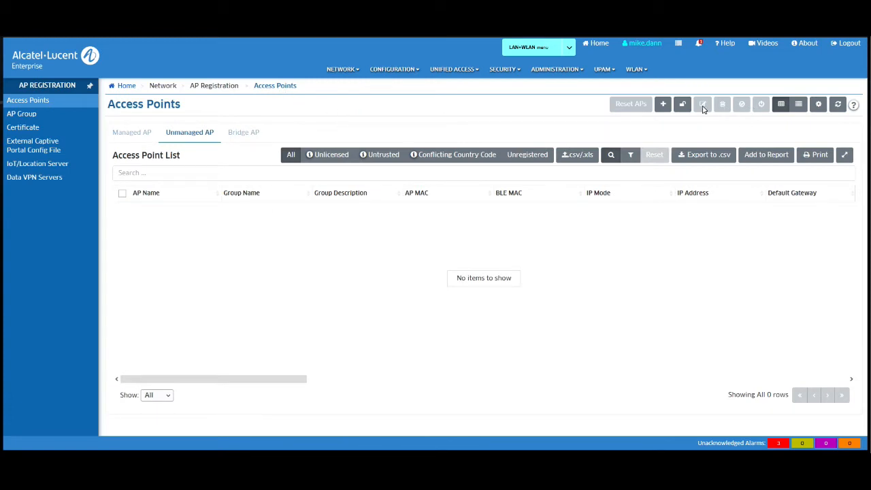
click(663, 106)
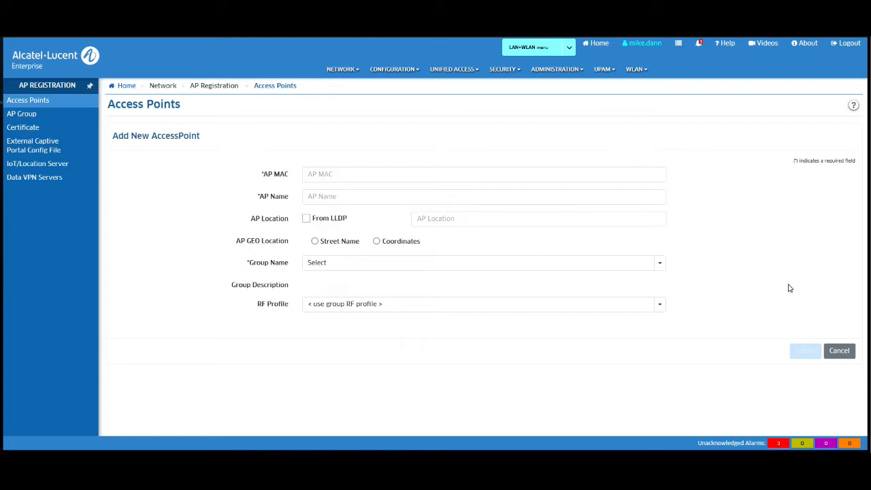
click(839, 352)
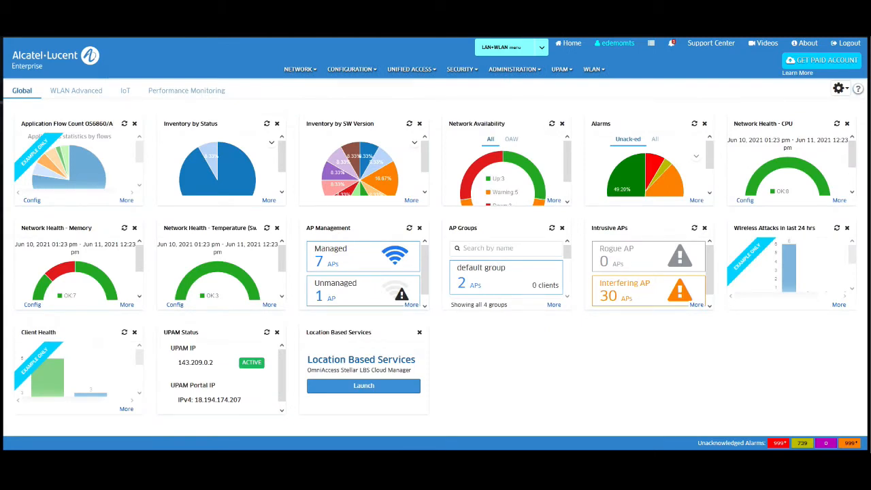
click(299, 69)
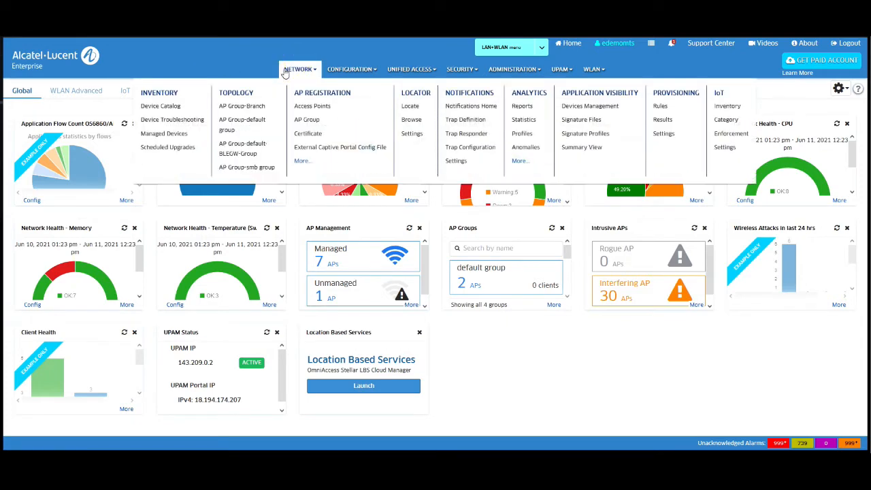
click(164, 106)
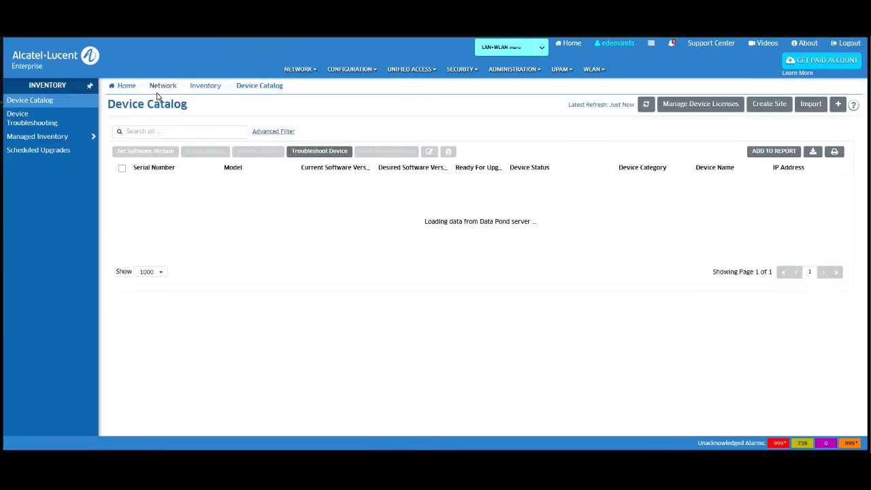
click(839, 105)
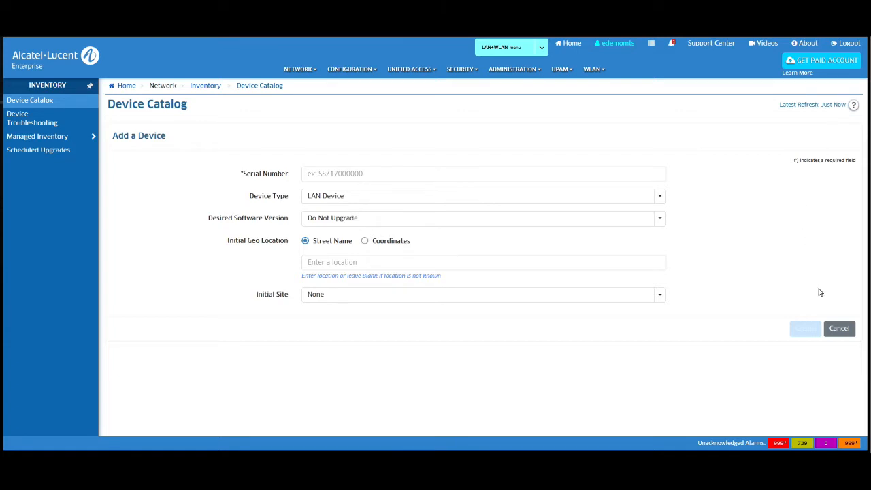
click(840, 330)
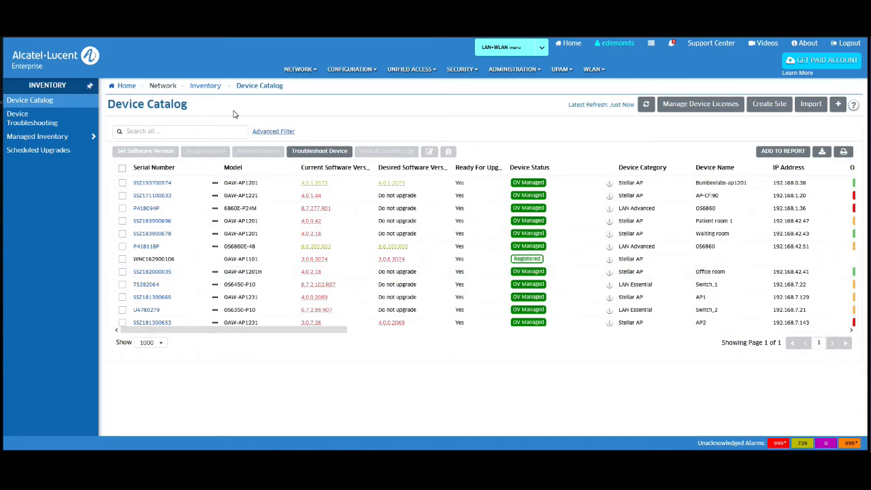
click(56, 59)
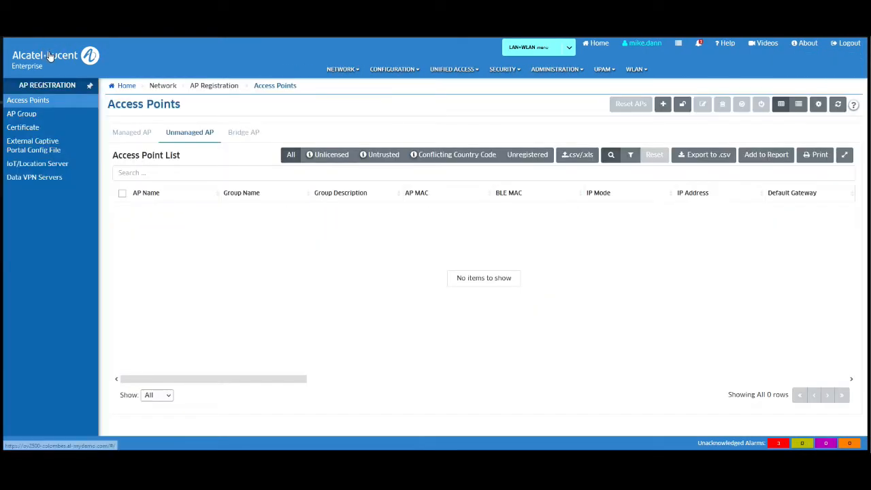
click(49, 56)
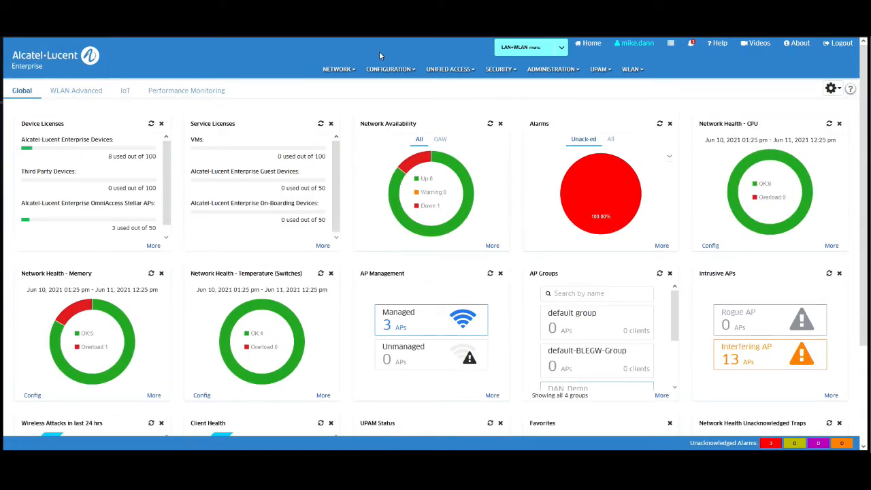
click(386, 72)
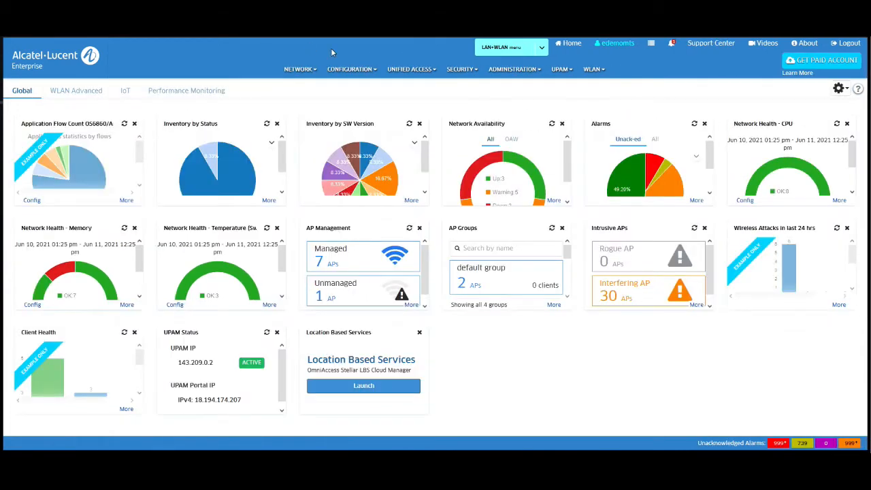
click(364, 71)
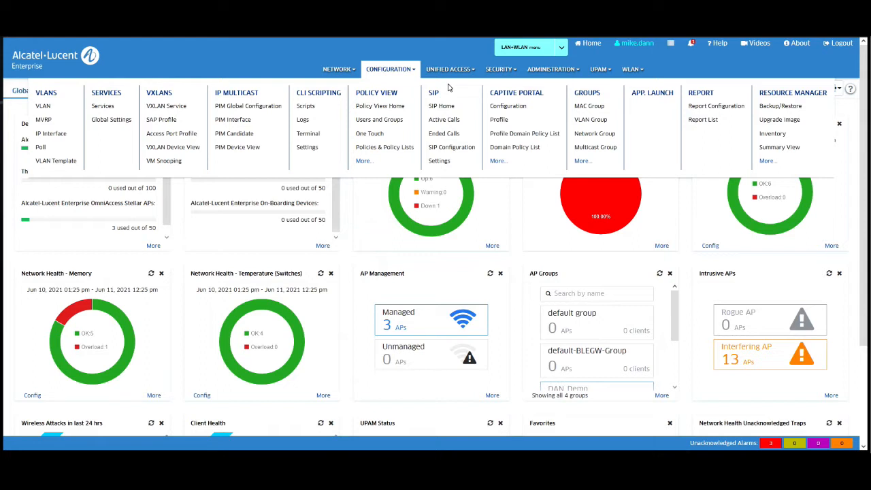
click(335, 72)
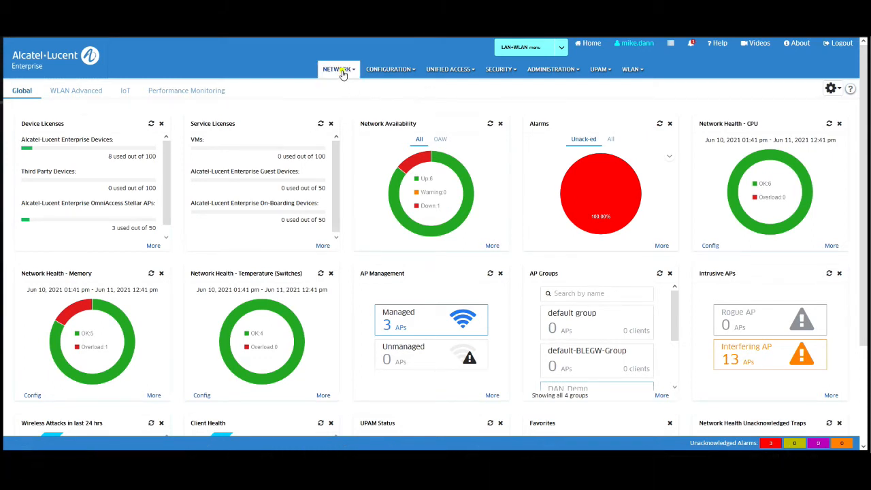
Step: Under VLANs > IP Interface, add interface My_Interface at 192.168.20.2 with mask 255.255.255.0
mouse_move(399, 76)
click(51, 135)
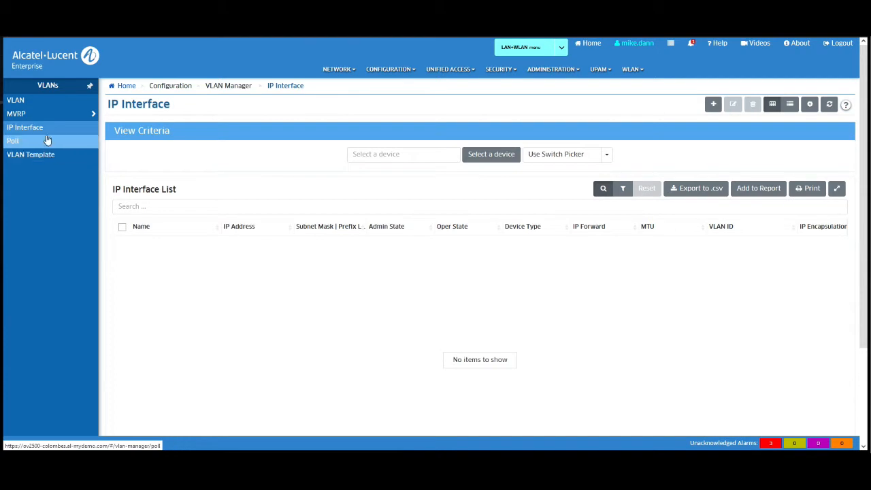
click(713, 104)
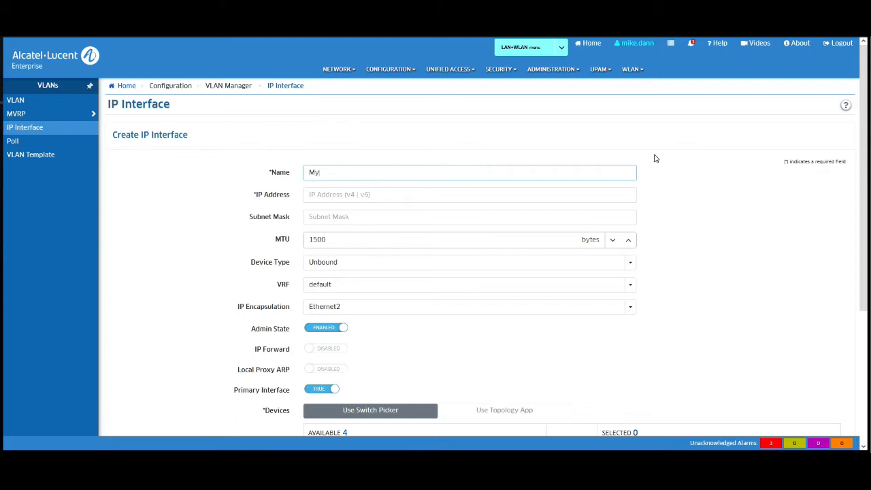
text(nterface)
click(545, 202)
text(192.168.20.)
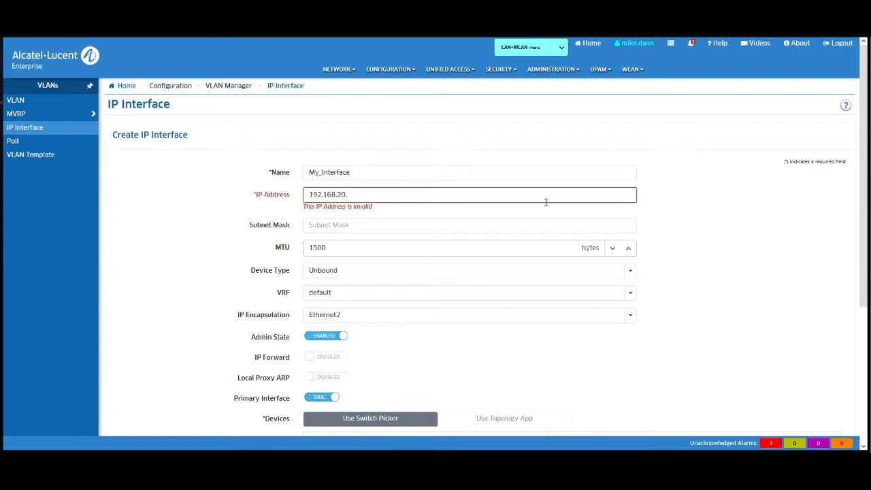
text(2)
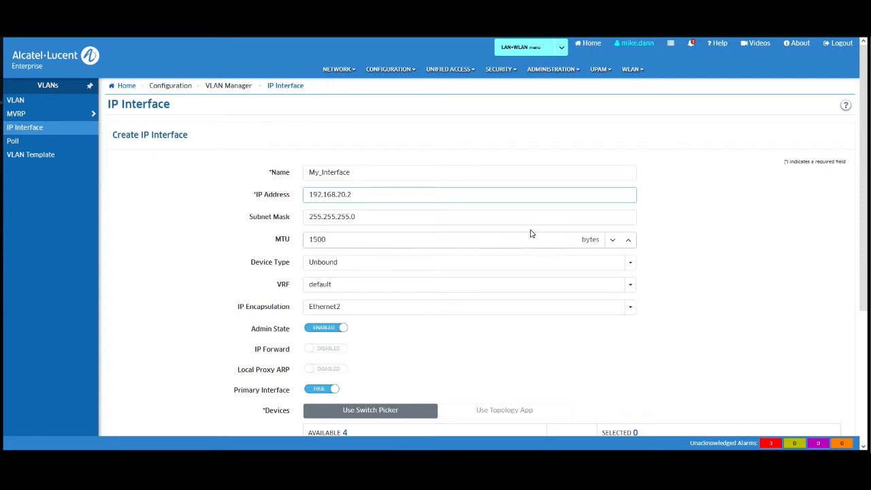
Step: Keep the interface's Device Type as Unbound and its VRF as default
click(631, 268)
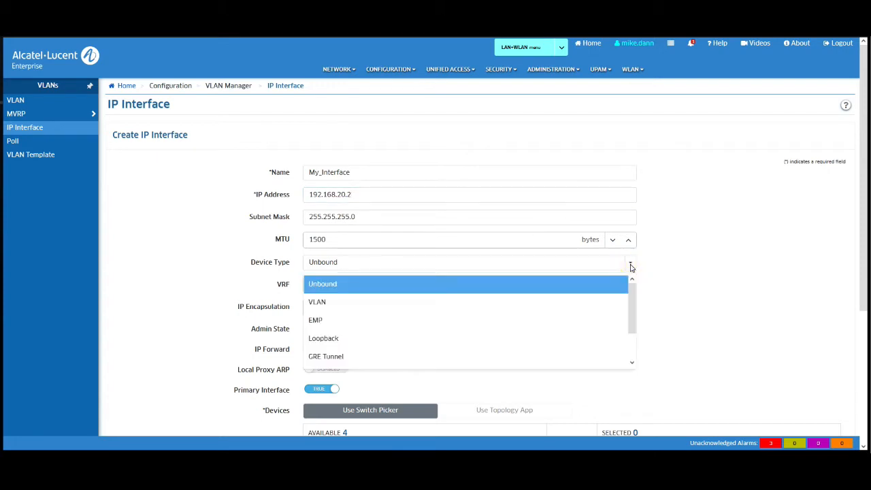
drag(632, 292, 712, 273)
click(712, 272)
scroll(711, 274, down, 1)
scroll(712, 273, down, 1)
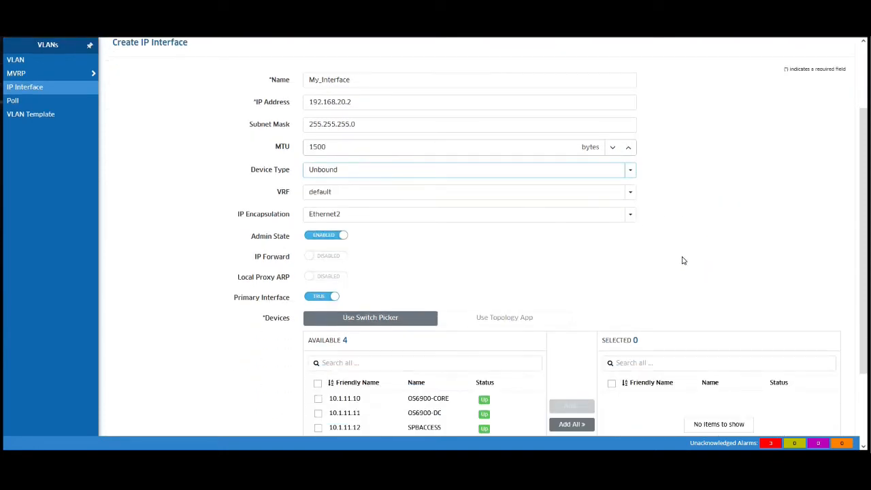
click(633, 193)
click(633, 192)
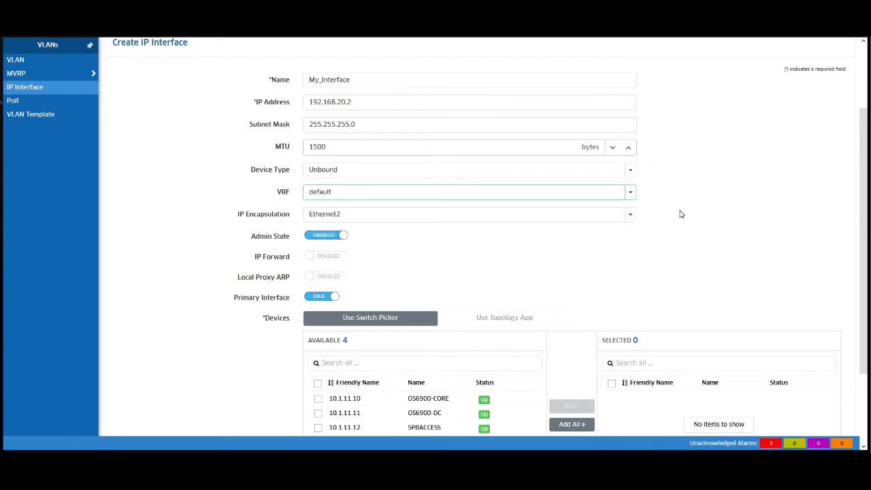
scroll(683, 226, down, 3)
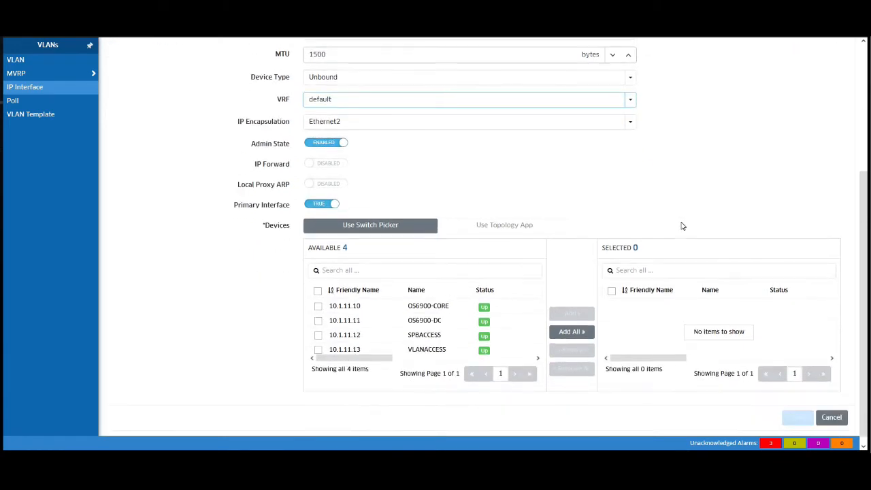
Step: Add switch 10.1.11.13 VLANACCESS as the interface's only selected device
click(409, 337)
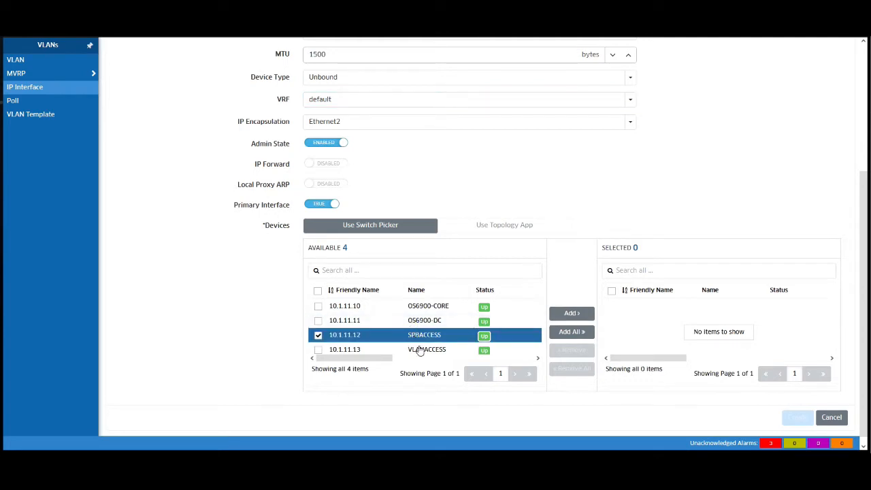
click(421, 352)
click(318, 335)
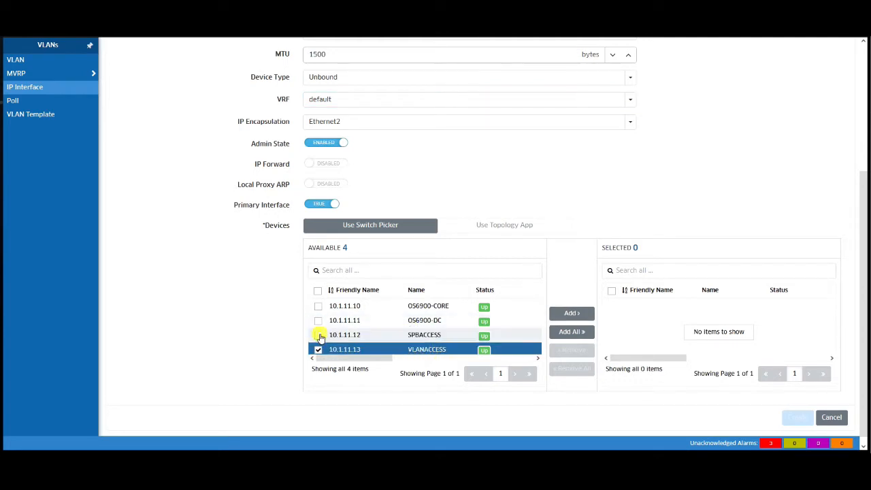
click(571, 313)
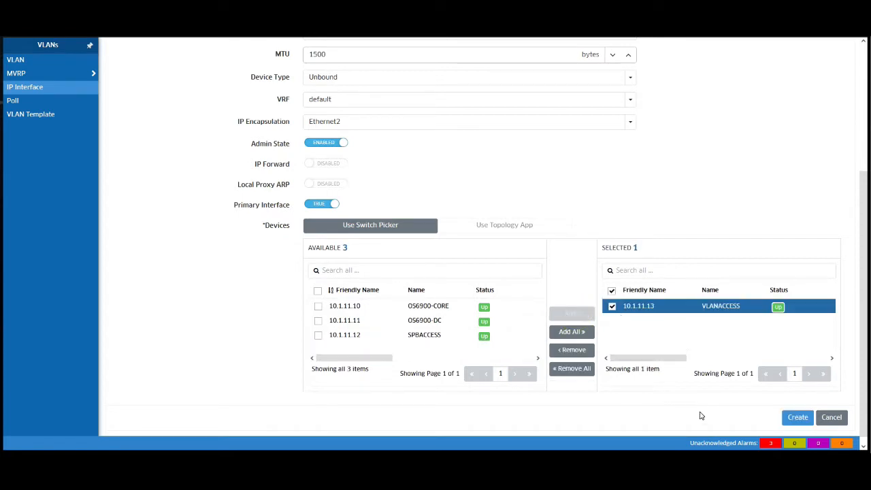
Step: Create My_Interface, check the operations on 10.1.11.13, and return to the IP Interface list
click(794, 421)
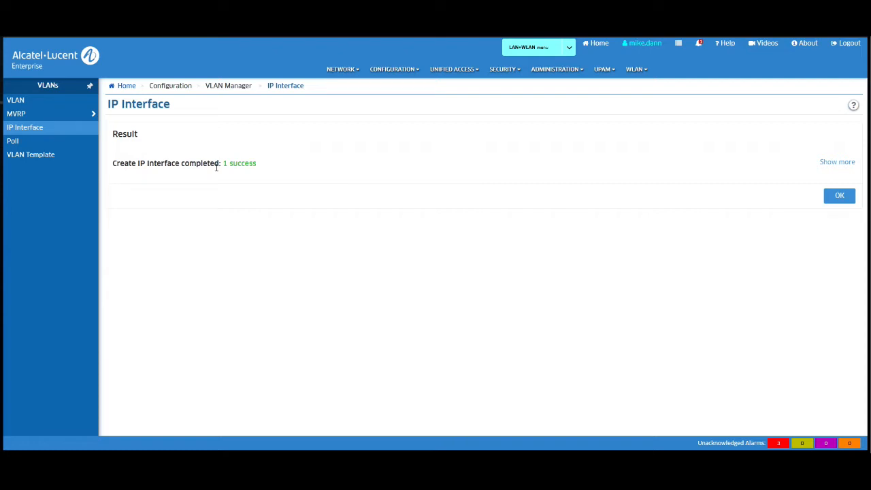
click(836, 163)
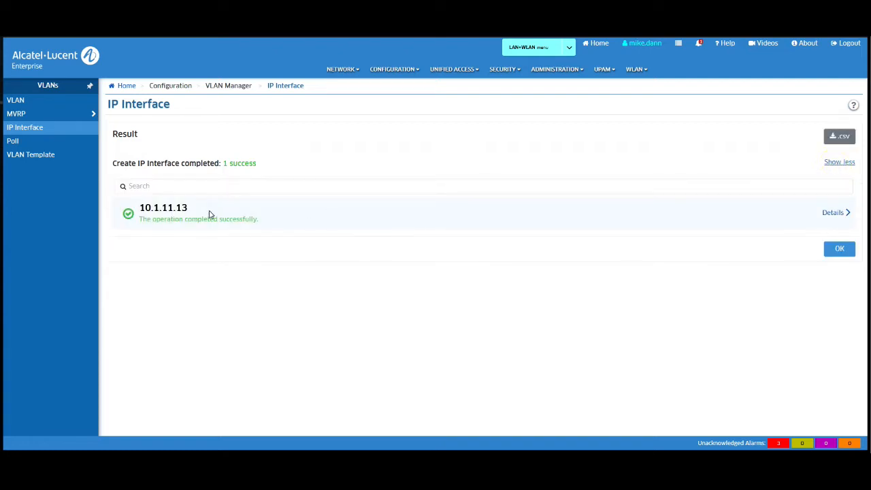
click(833, 213)
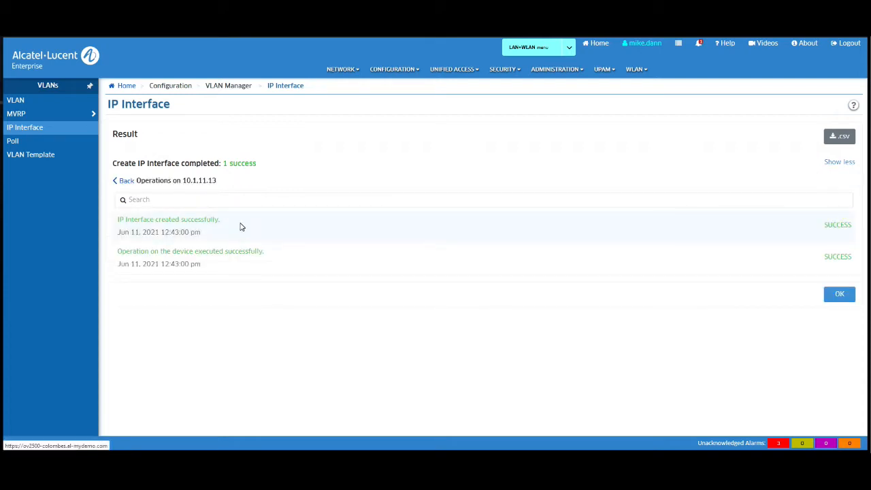
click(839, 294)
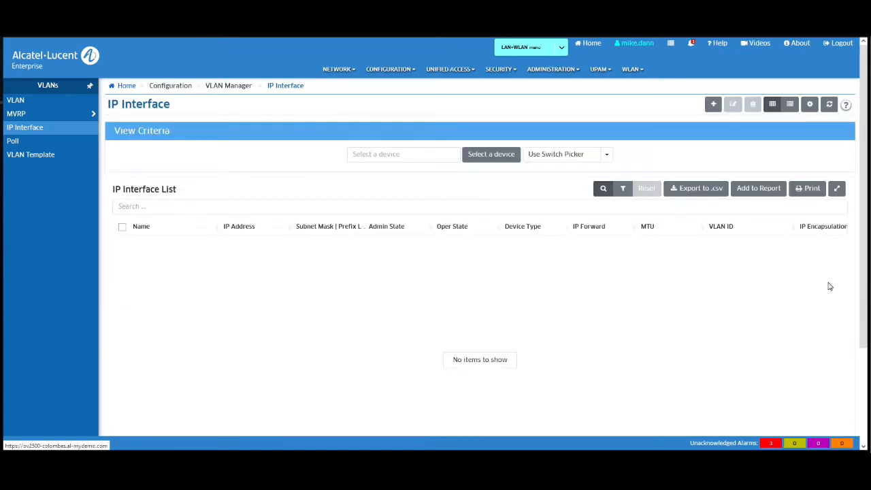
Step: Load the IP interfaces of switch 10.1.11.13 (VLANACCESS) through device selection
click(491, 155)
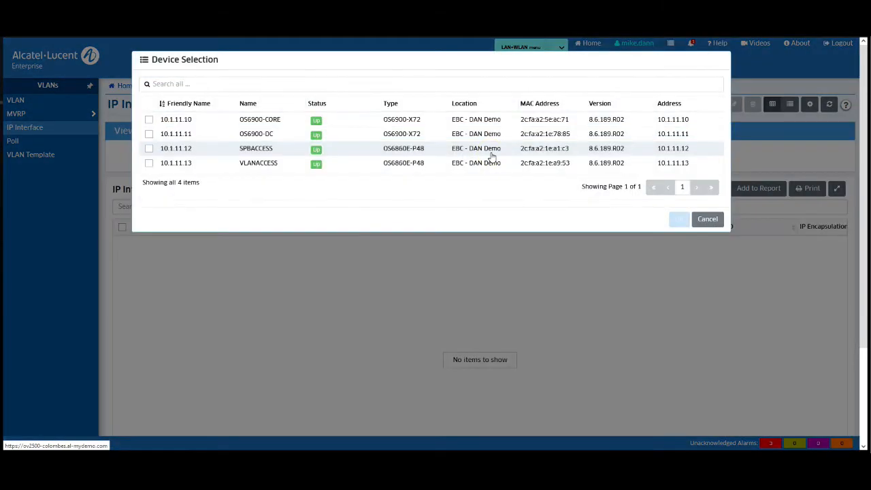
click(248, 167)
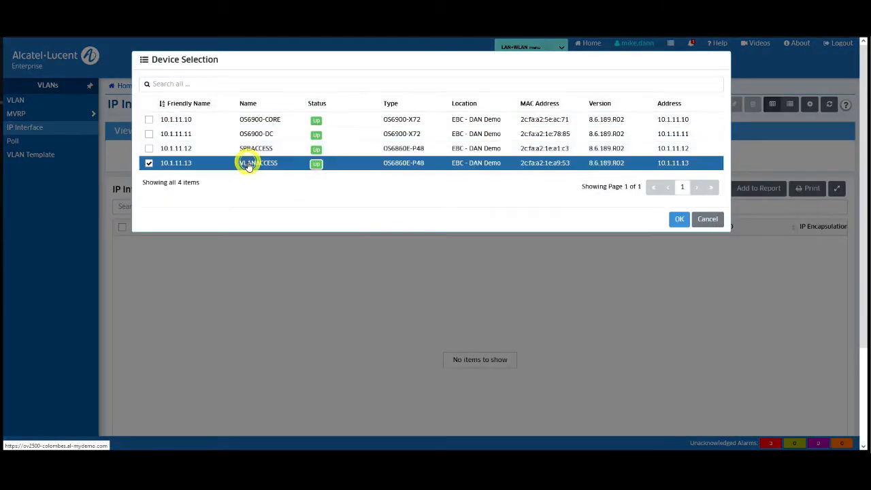
click(680, 220)
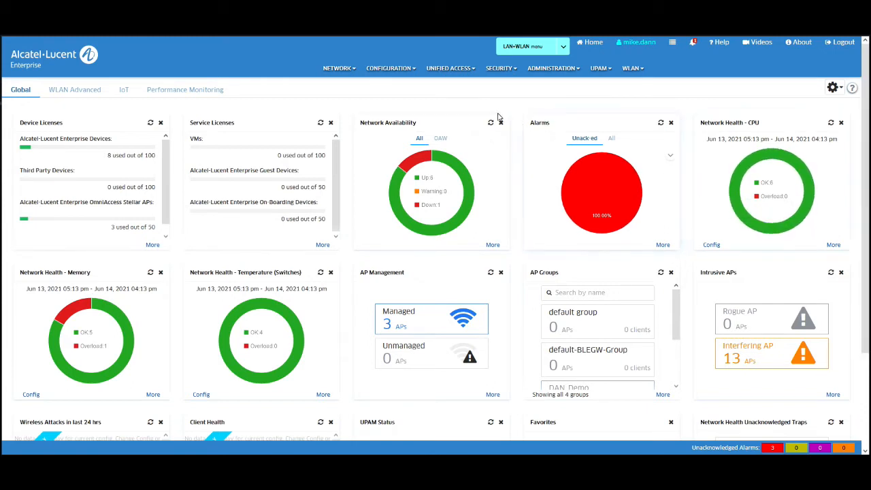
Step: Open the VLAN Manager, look through Create VLAN by Map's map names, then cancel it
click(391, 71)
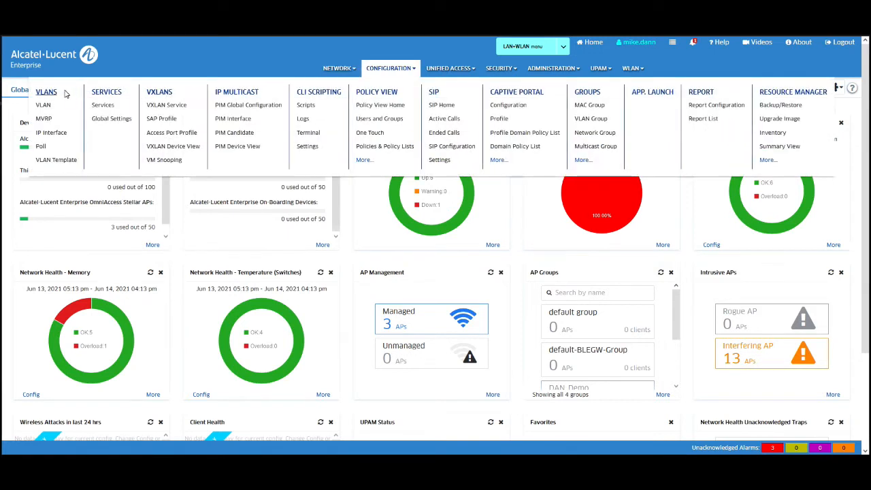
click(38, 94)
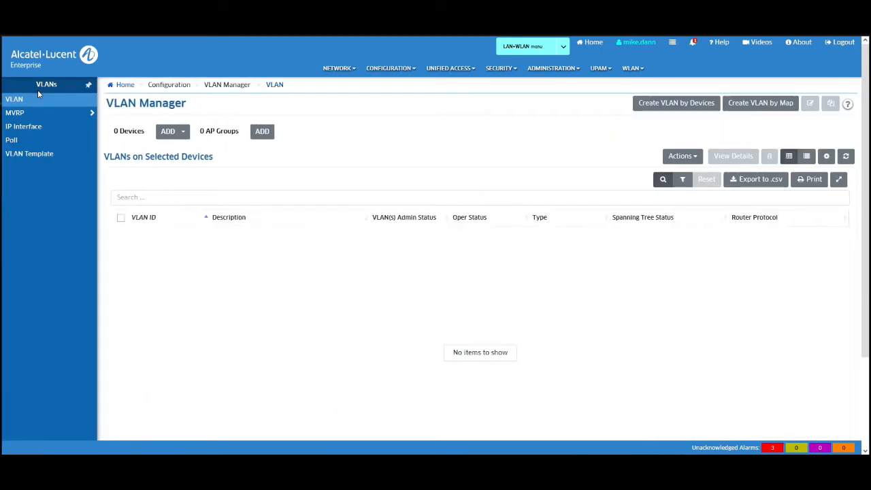
click(768, 107)
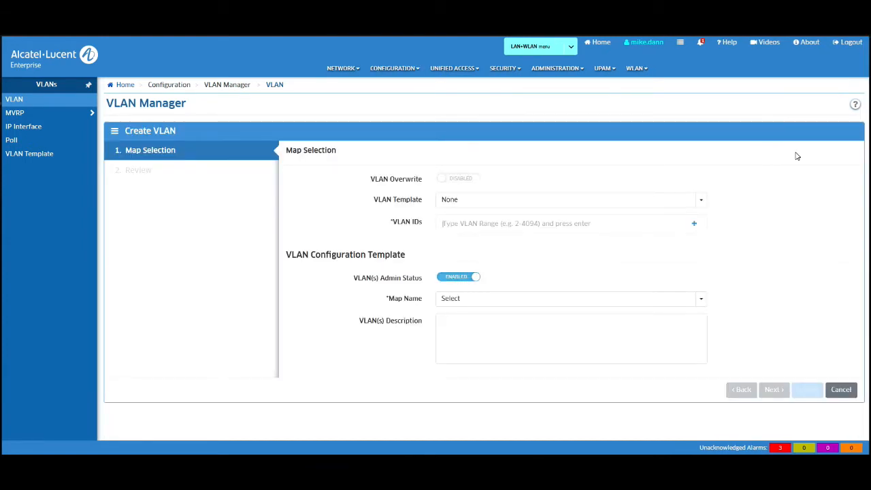
click(703, 301)
scroll(637, 350, down, 2)
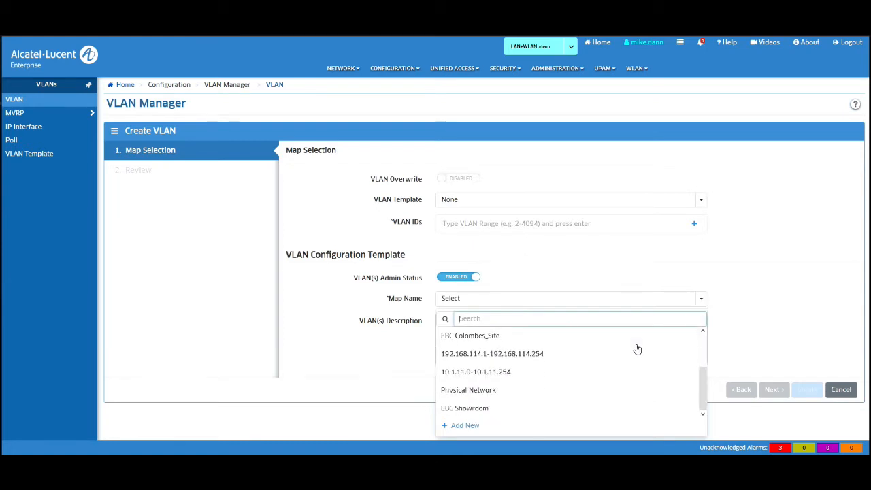
scroll(637, 349, up, 2)
click(773, 311)
click(840, 391)
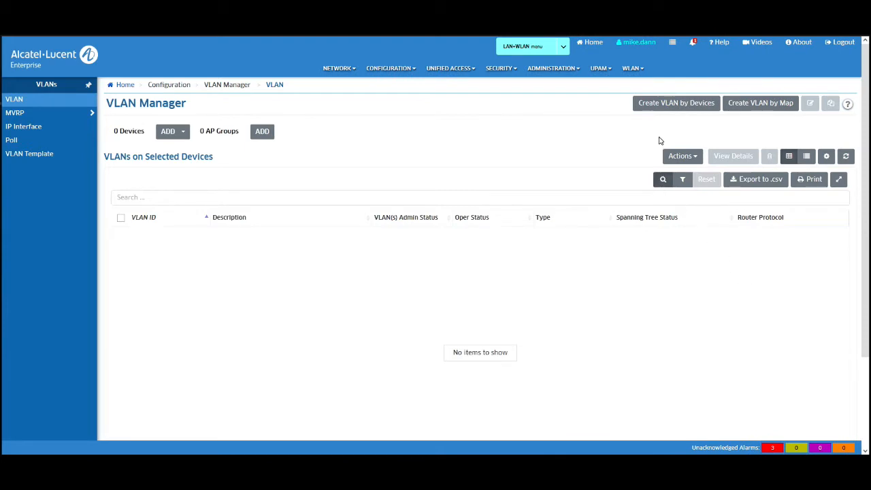
Step: Start Create VLAN by Devices with no VLAN template and add VLAN ID 70
click(671, 104)
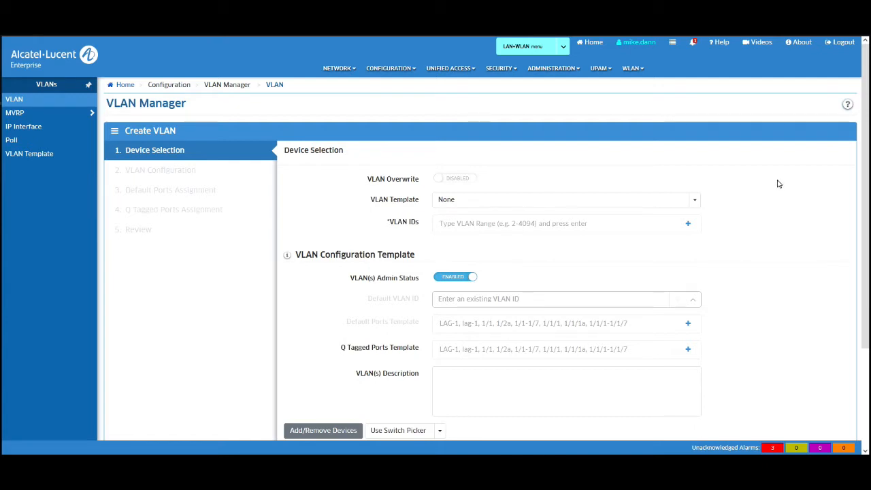
click(848, 107)
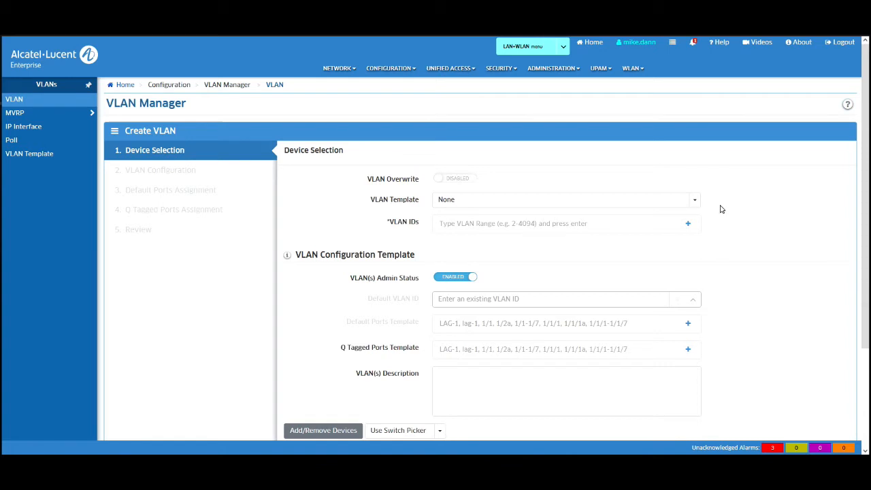
click(695, 202)
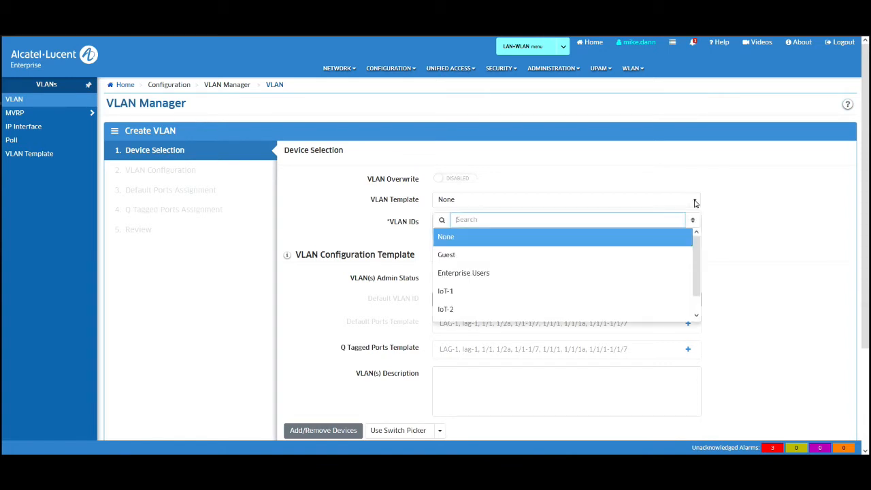
click(695, 202)
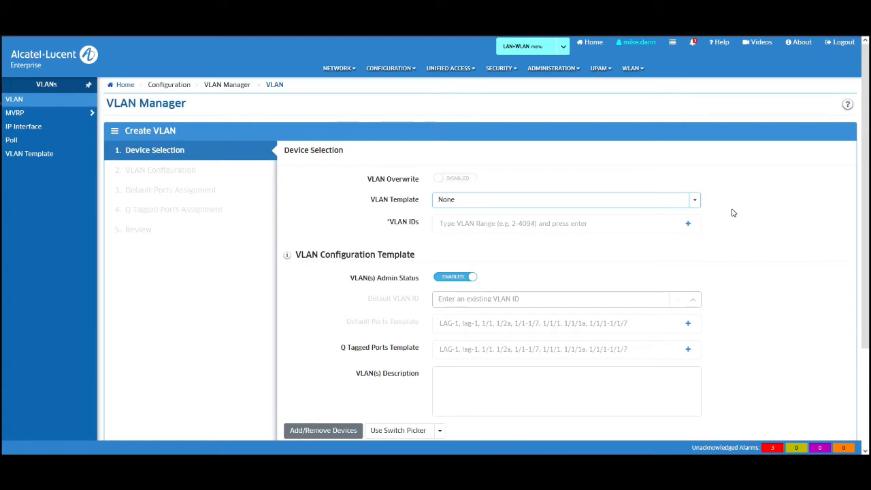
scroll(733, 213, down, 3)
click(540, 136)
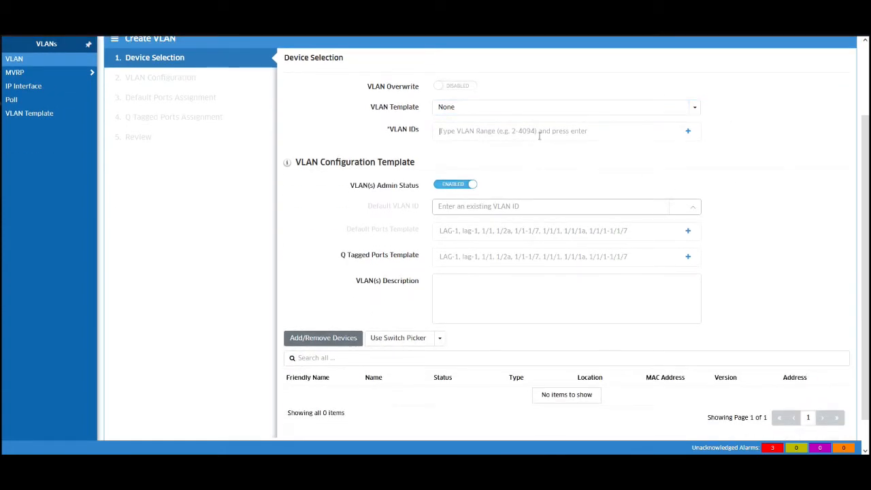
text(7)
click(688, 131)
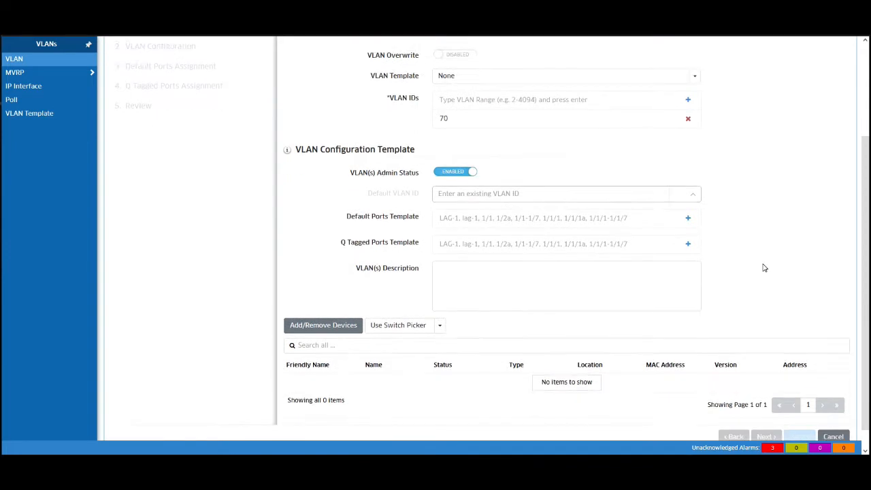
scroll(764, 268, down, 2)
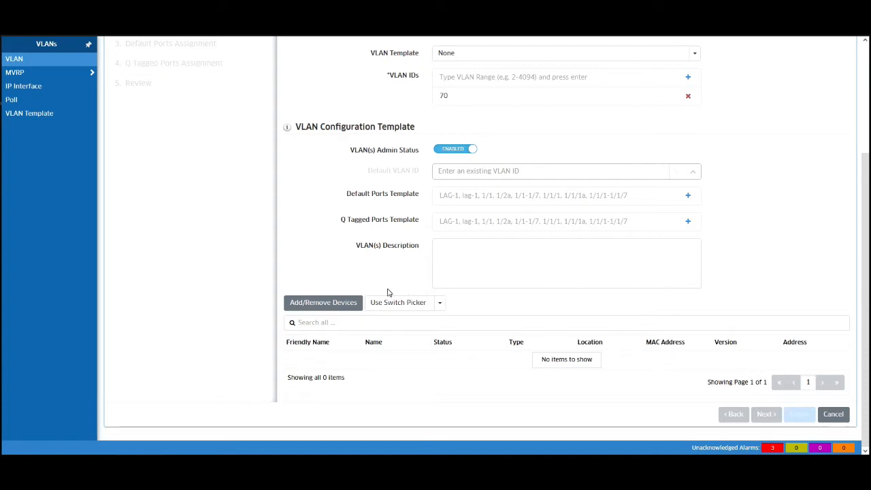
Step: Add switch 10.1.11.13 (VLANACCESS) as the new VLAN's device
click(333, 303)
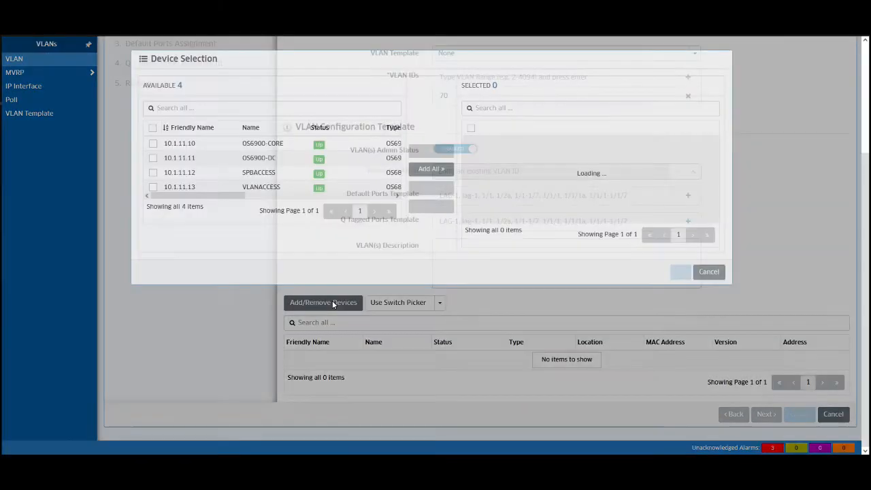
double_click(268, 182)
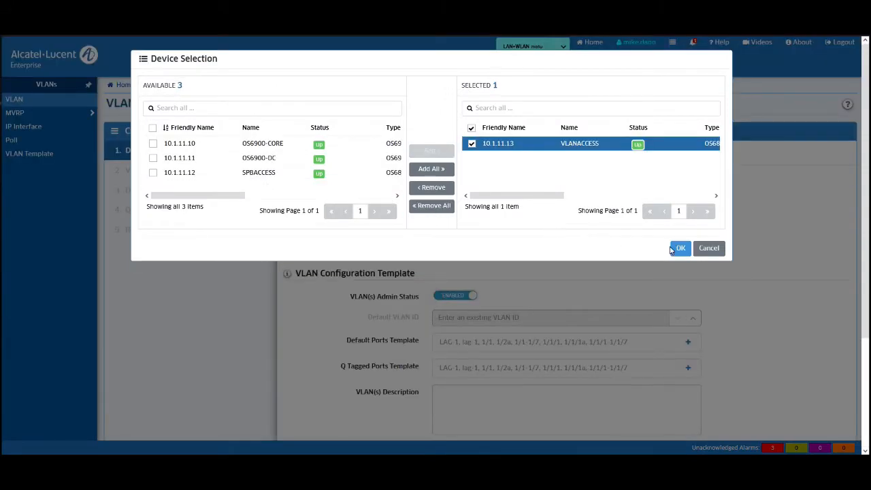
click(680, 249)
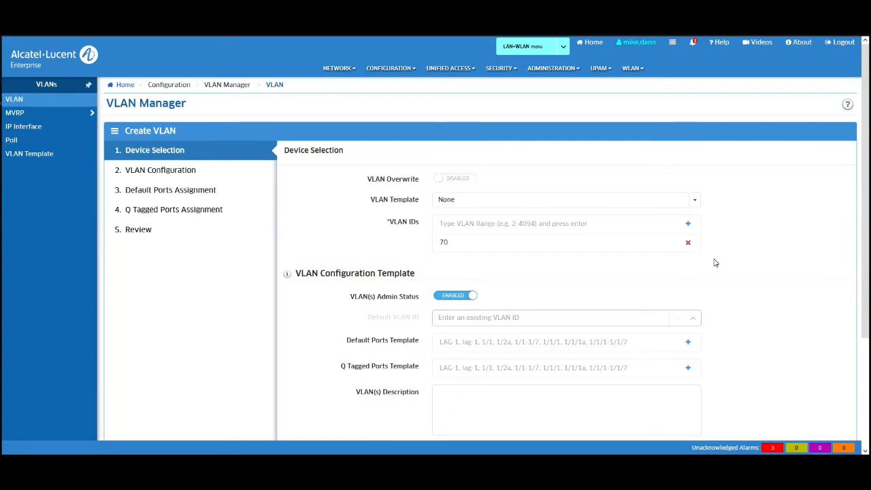
scroll(743, 263, down, 3)
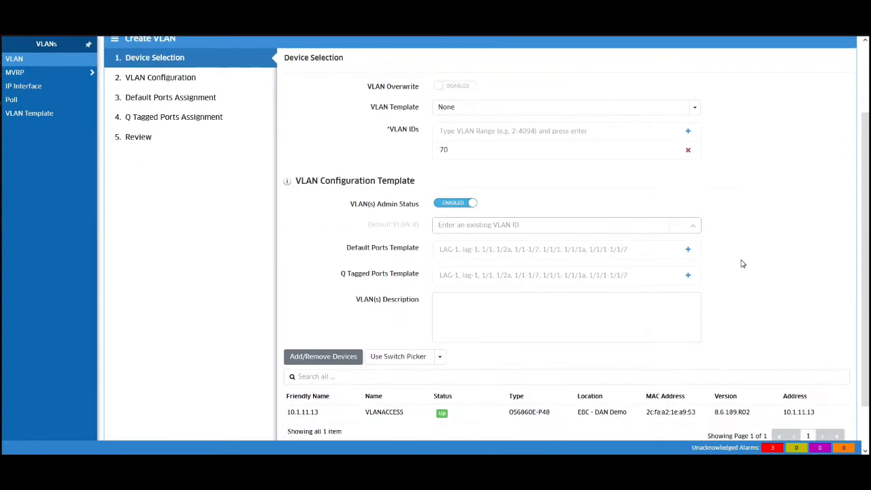
scroll(743, 263, down, 2)
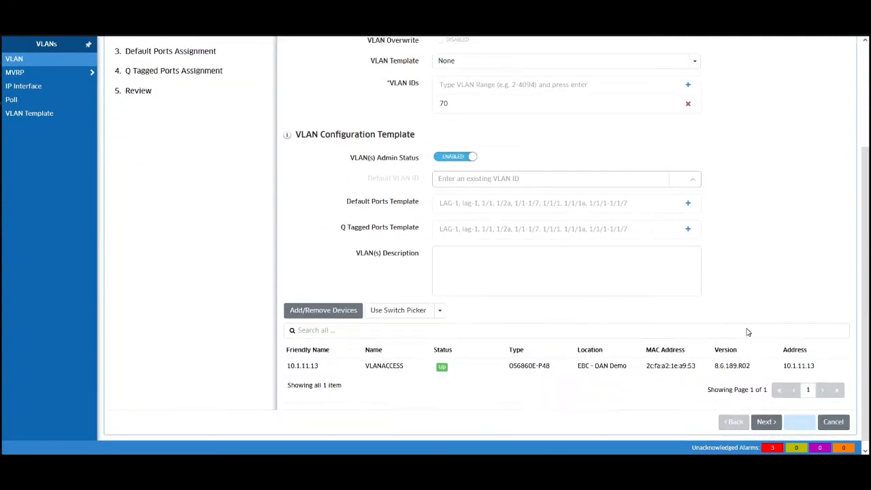
Step: Make port 1/1/18 on 10.1.11.13 the VLAN's default port and advance to Q Tagged Ports
click(764, 422)
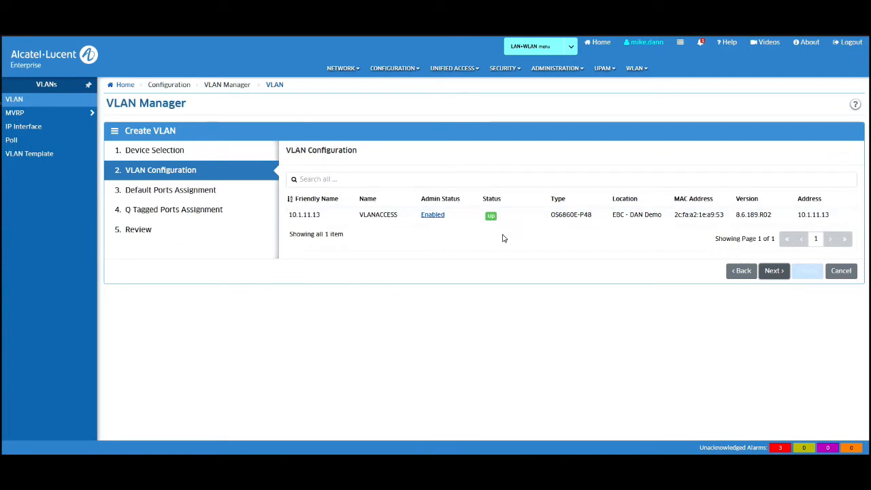
click(774, 272)
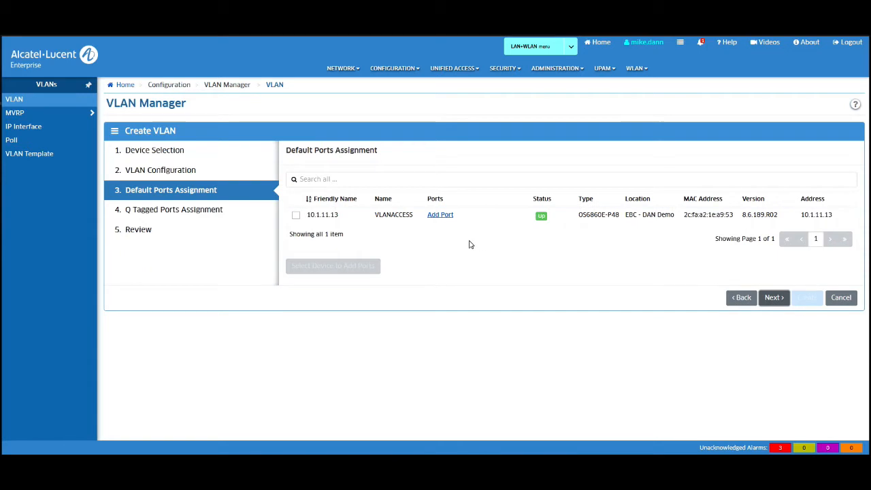
click(439, 216)
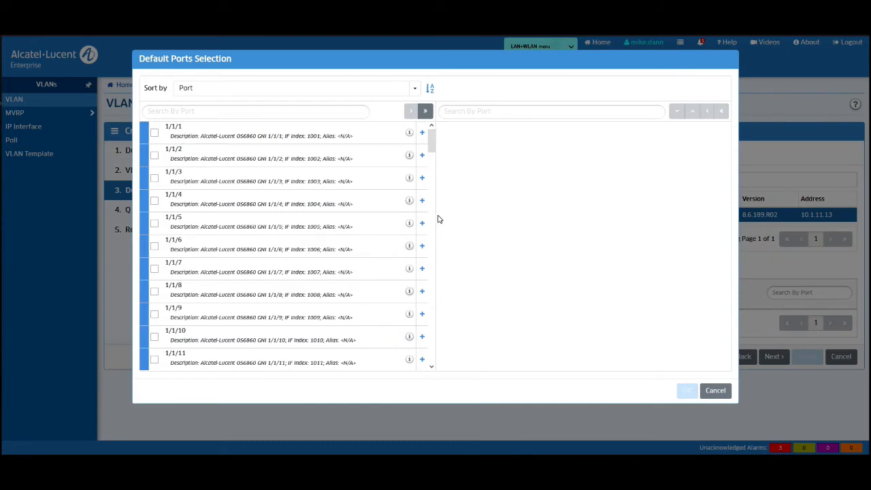
scroll(382, 255, down, 3)
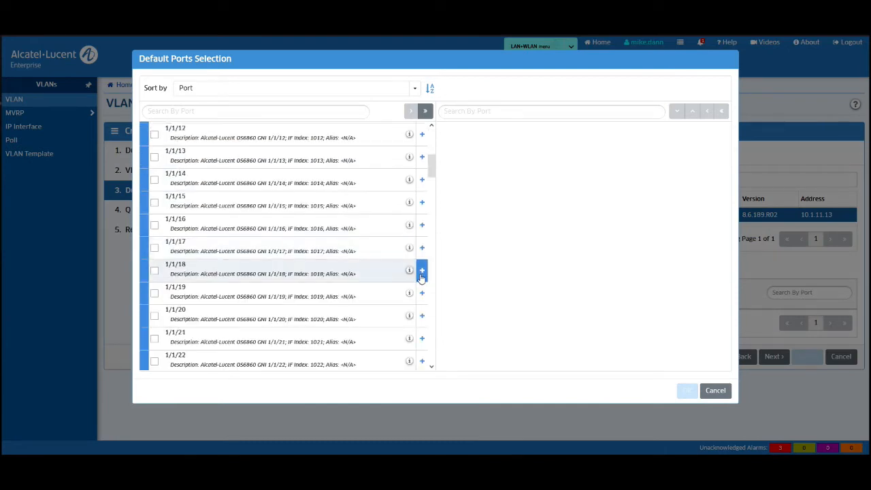
click(421, 270)
click(687, 390)
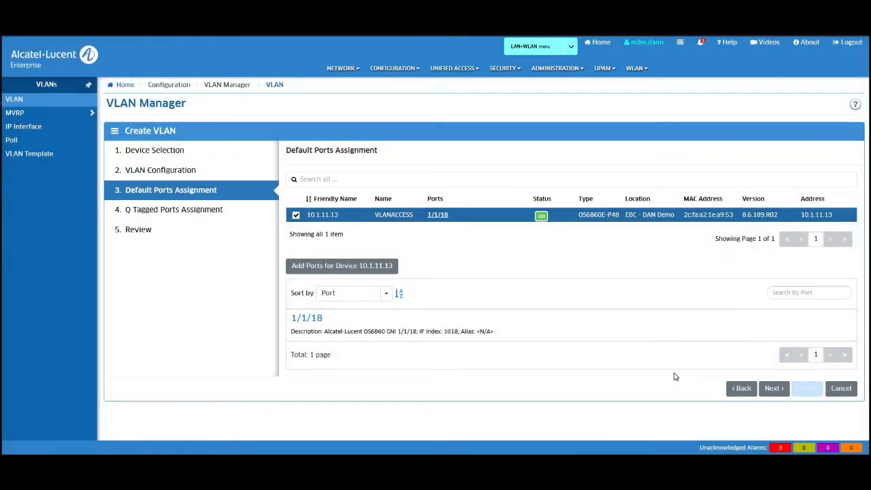
click(774, 388)
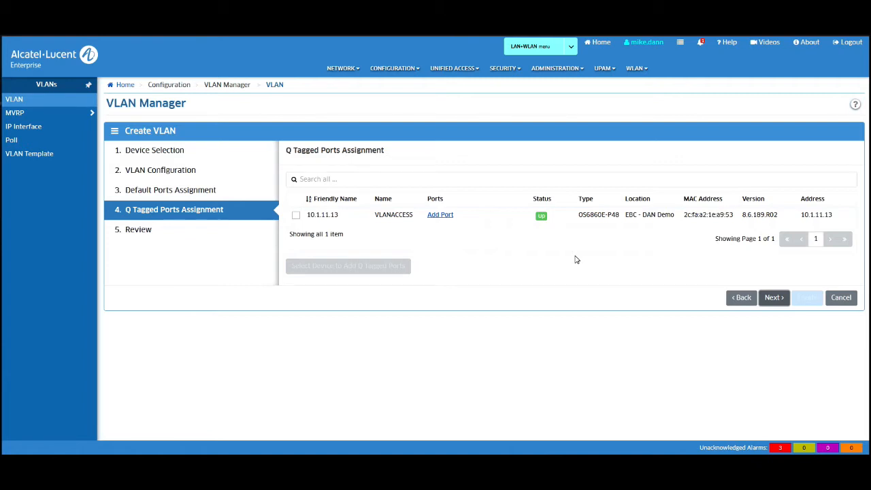
Step: Review and create VLAN 70, check the results on 10.1.11.13, and return to the VLAN list
click(774, 298)
scroll(621, 234, down, 3)
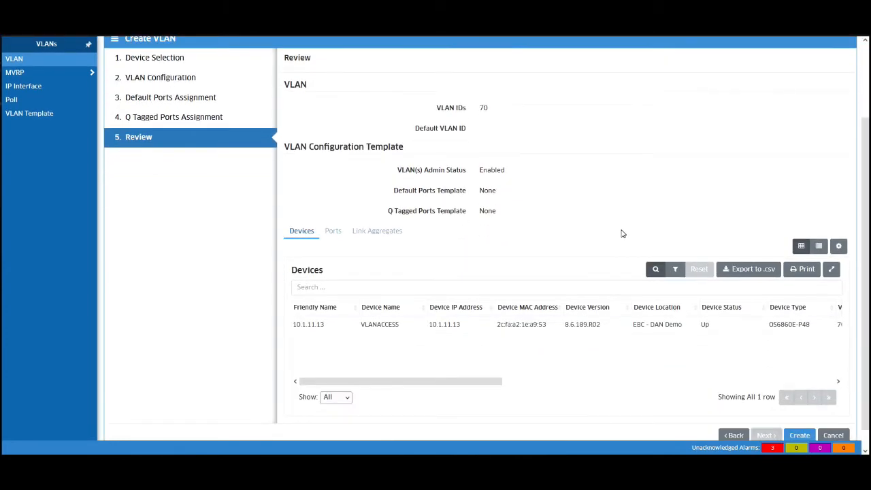
scroll(616, 240, down, 1)
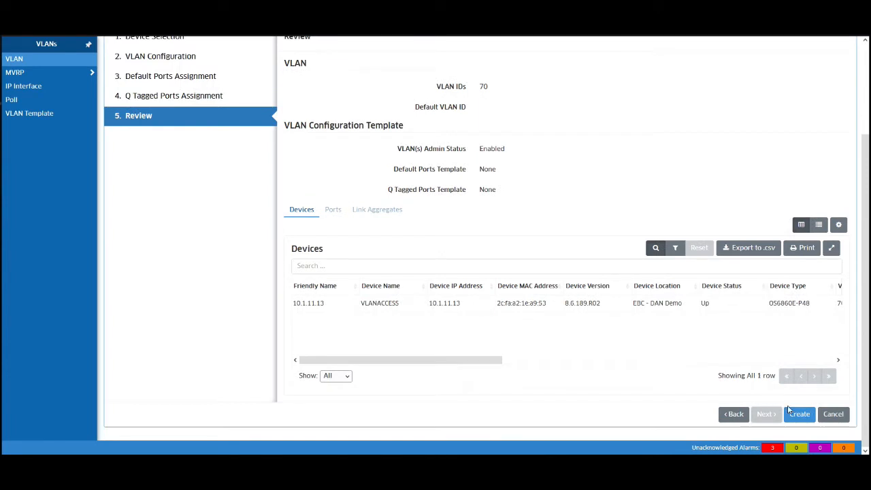
click(799, 416)
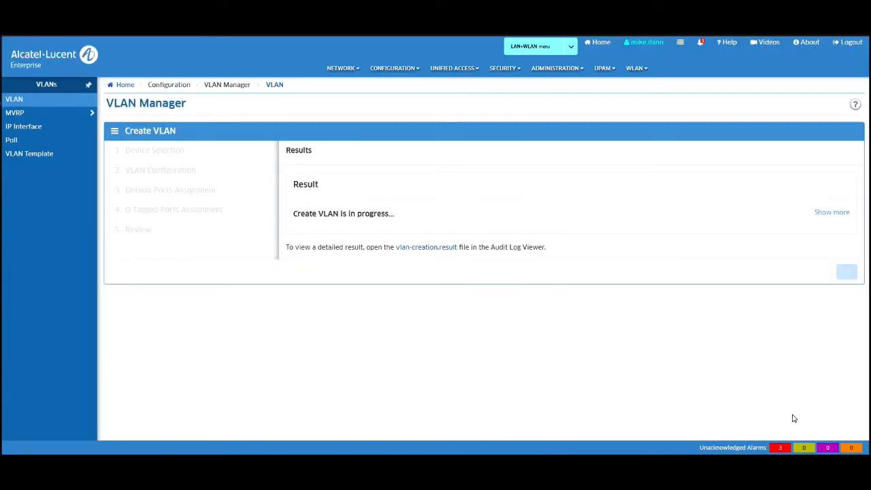
click(825, 215)
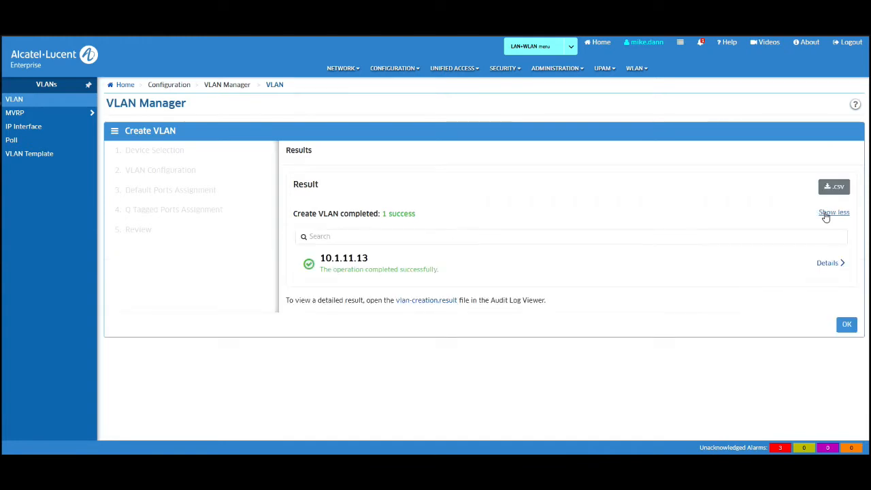
click(828, 264)
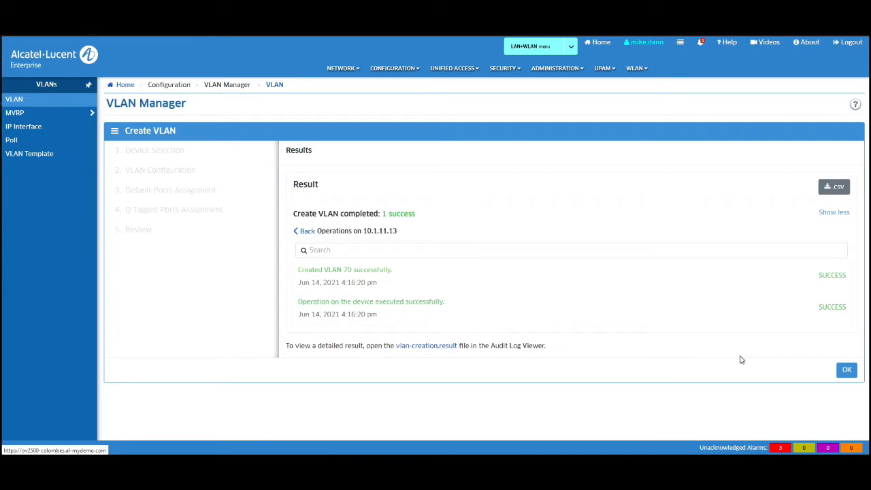
click(847, 371)
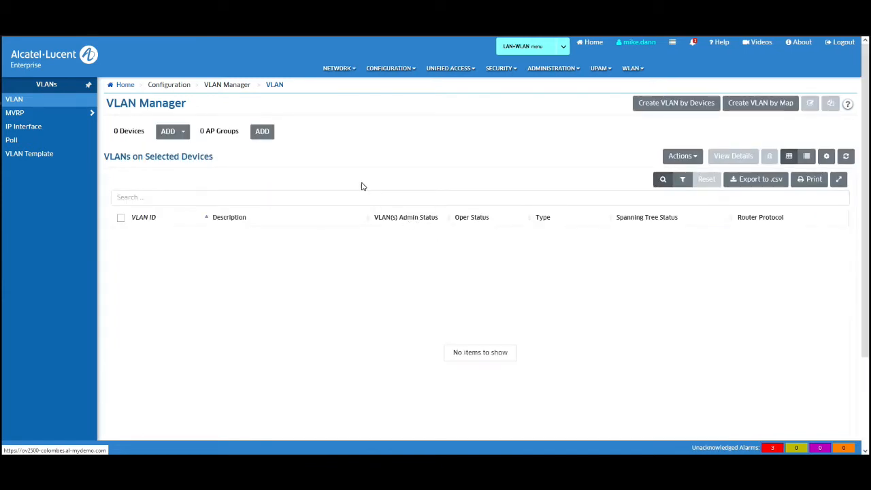
Step: Load the VLANs of switch 10.1.11.13 via the Switch Picker and select VLAN 70
click(184, 135)
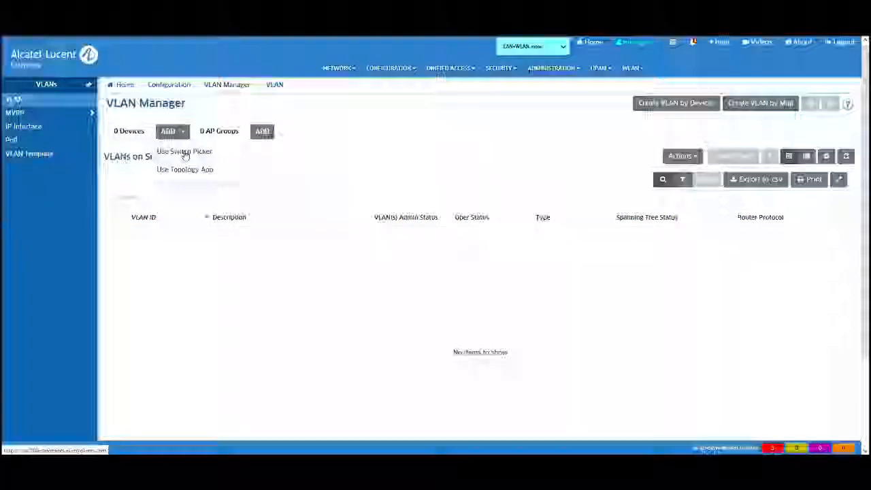
click(185, 152)
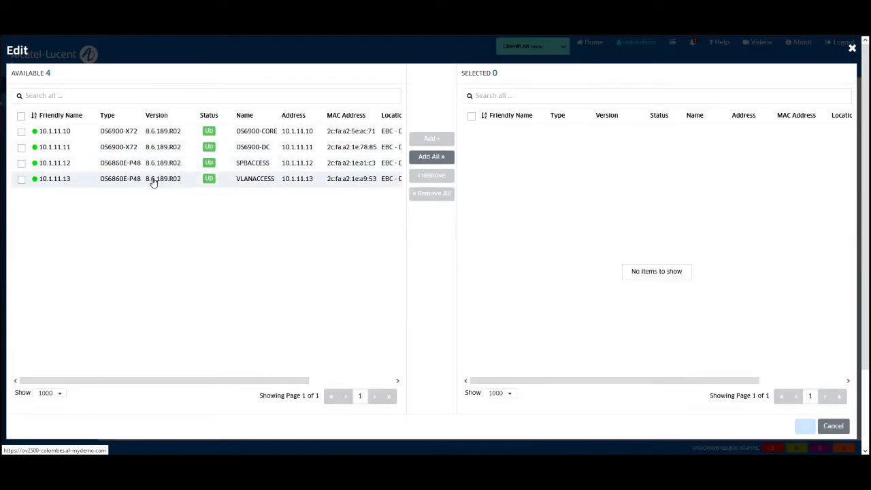
click(156, 181)
click(433, 140)
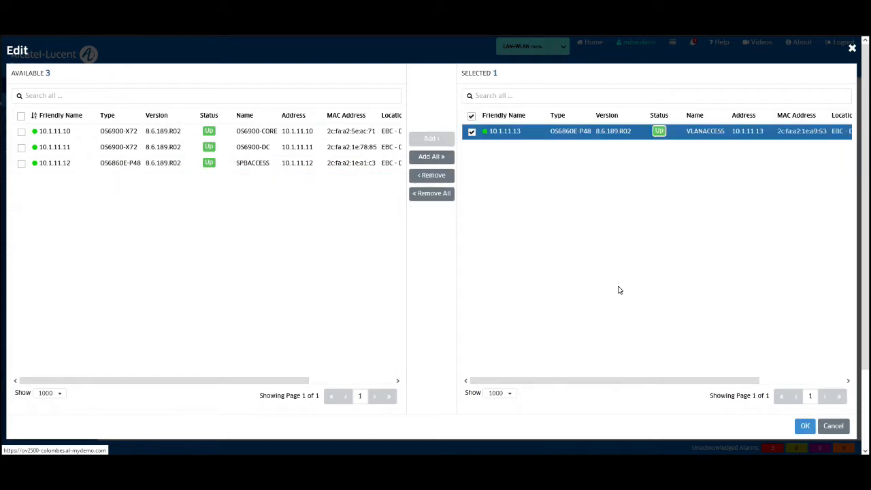
click(805, 426)
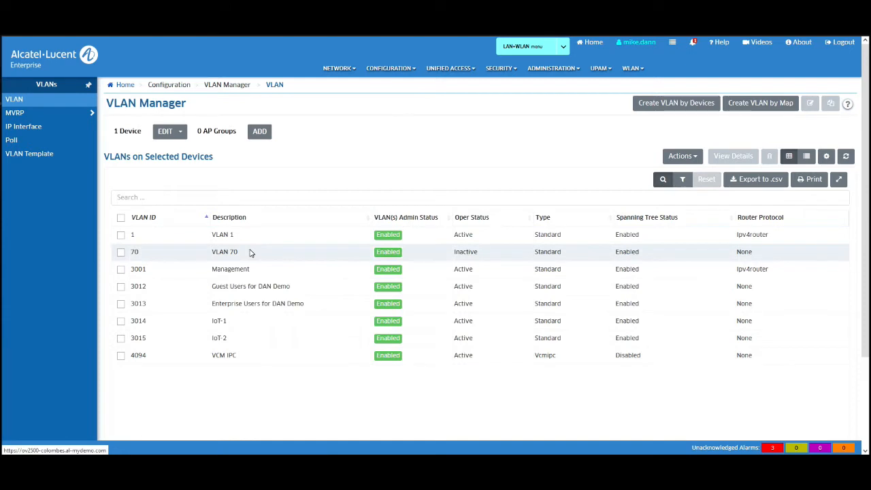
click(121, 253)
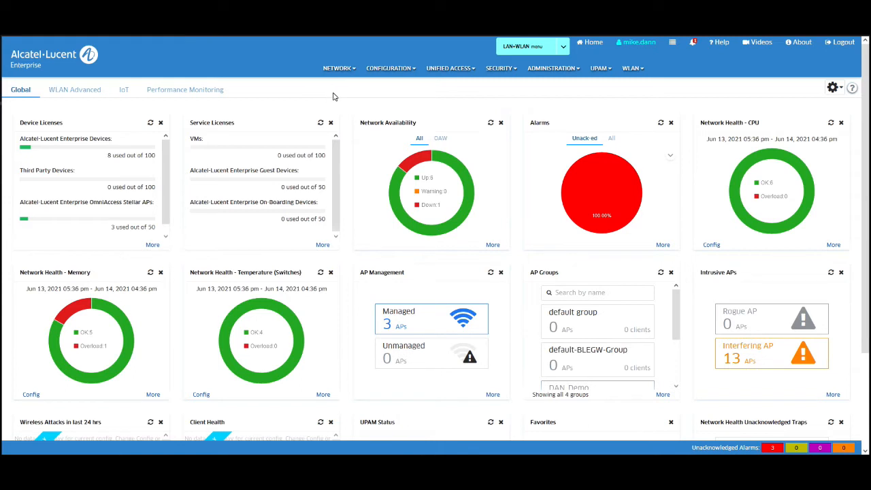
Step: Open the Topology map and go to the EBC Colombes site's topology view
click(332, 70)
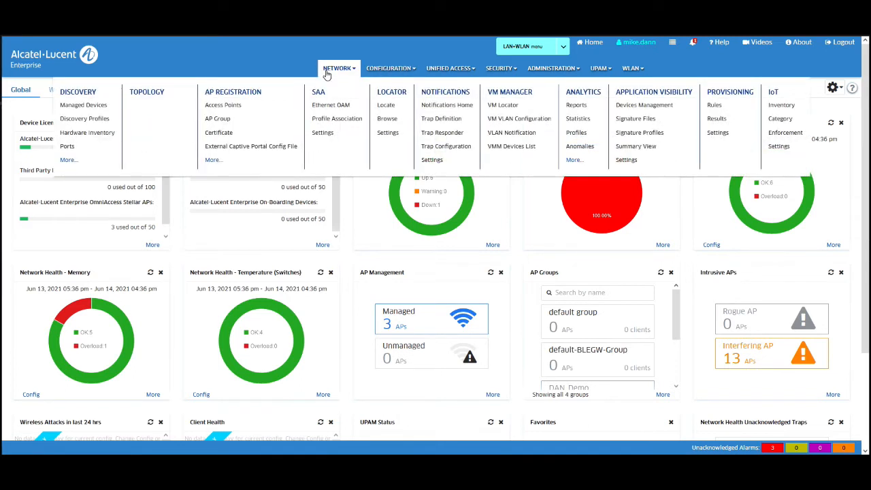
click(158, 92)
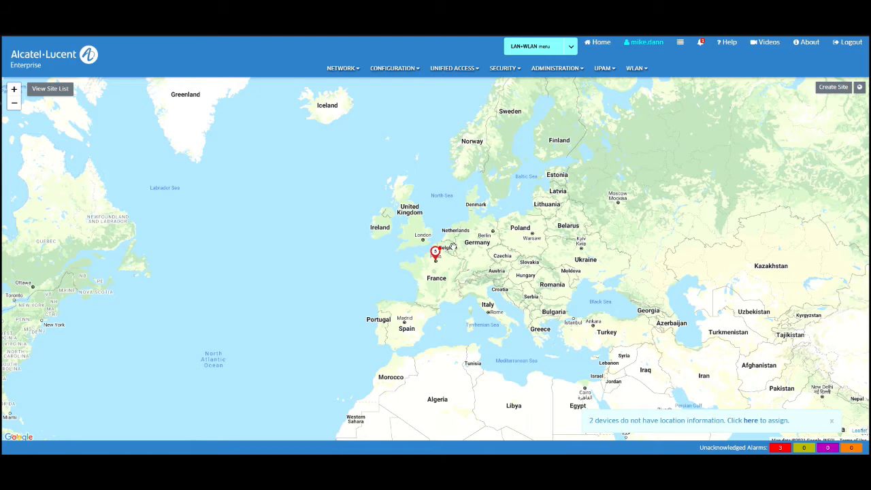
click(435, 251)
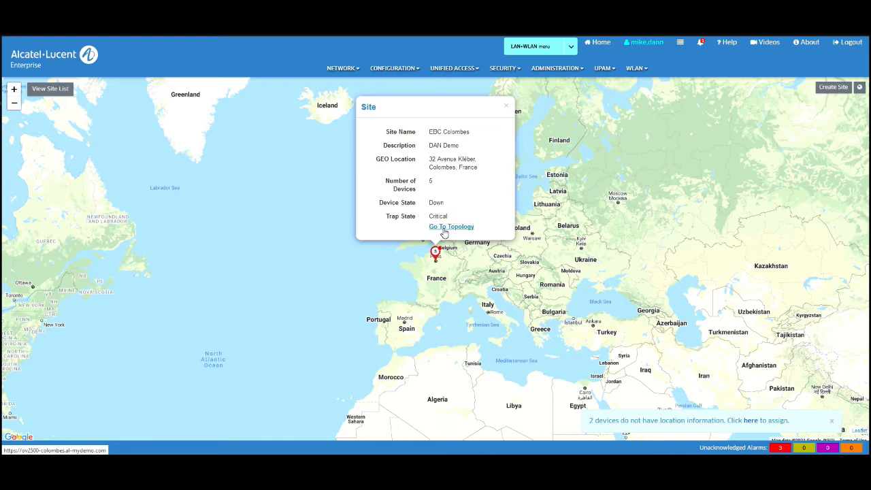
click(444, 228)
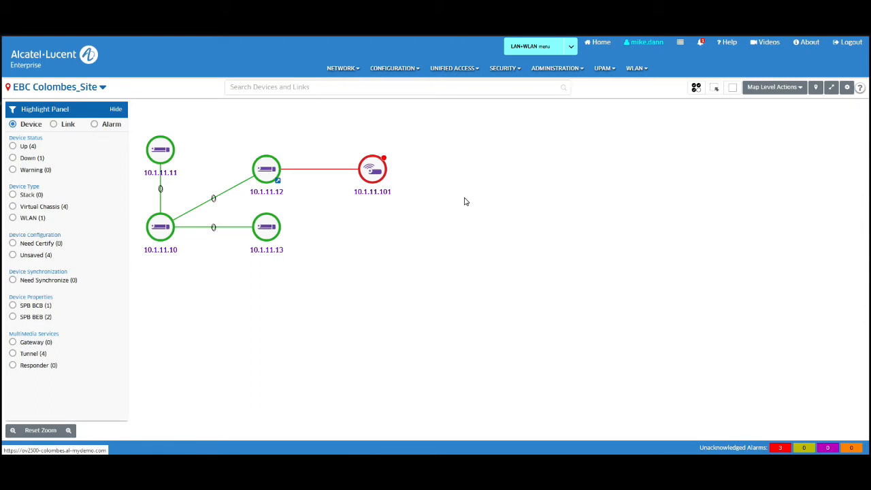
Step: Browse the site map list and the action menu of switch 10.1.11.13, then dismiss both
click(103, 88)
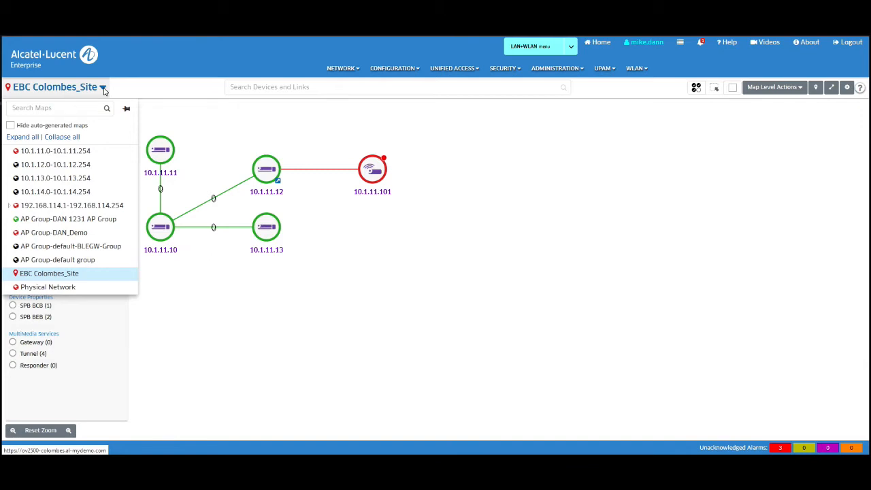
click(656, 216)
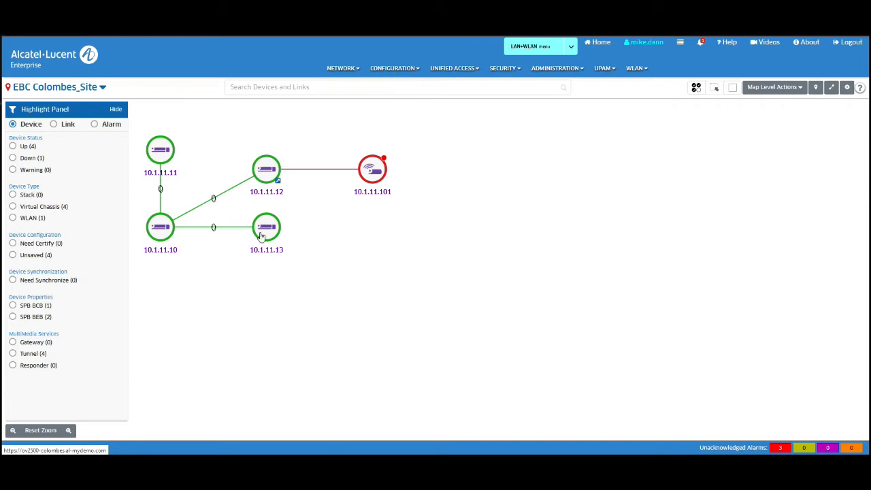
mouse_move(261, 236)
mouse_move(367, 179)
right_click(266, 232)
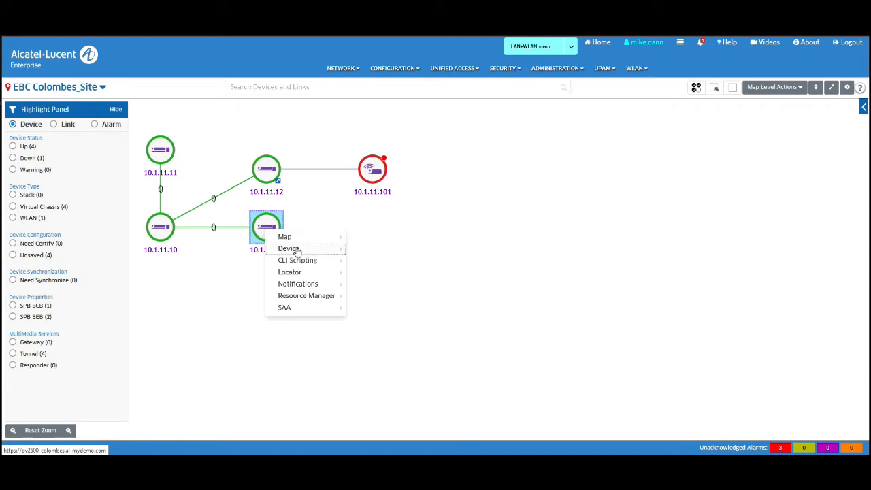
mouse_move(296, 252)
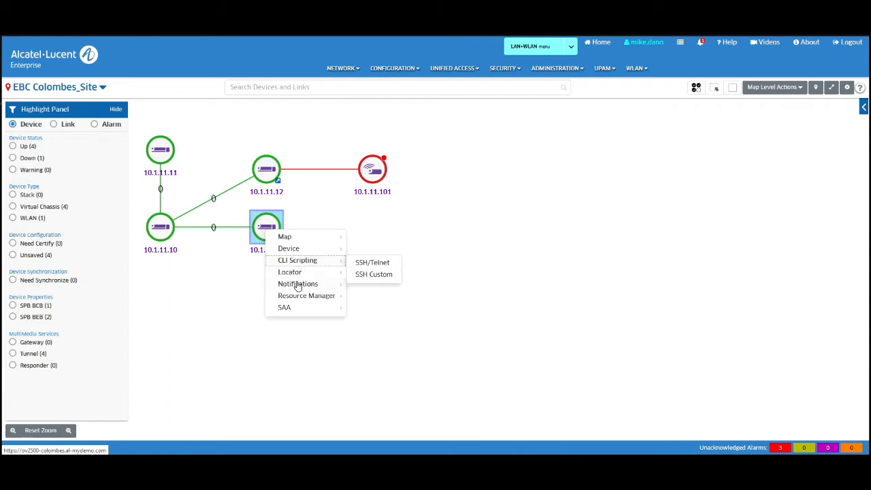
mouse_move(298, 287)
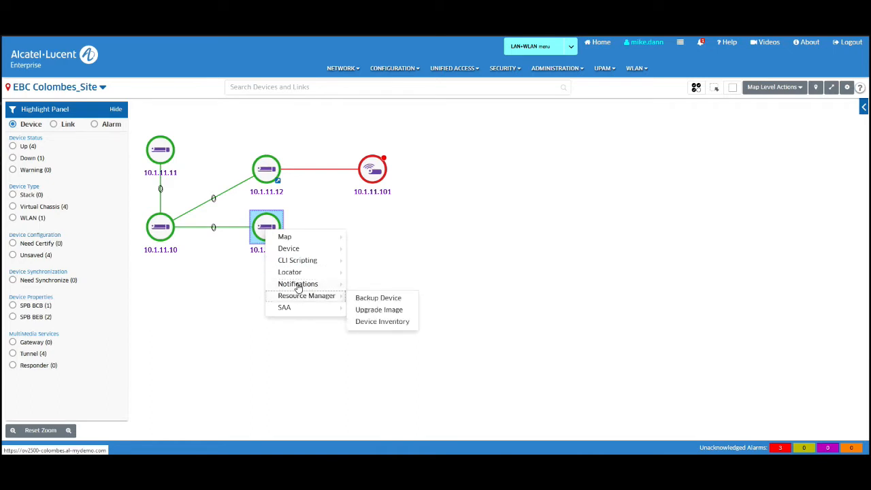
click(465, 234)
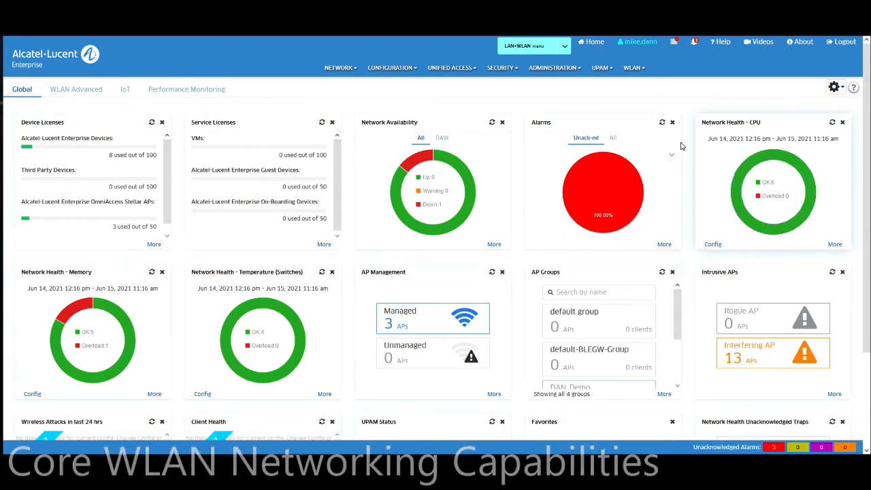
Step: Go to the WLAN SSIDs page listing the existing wireless networks
click(633, 67)
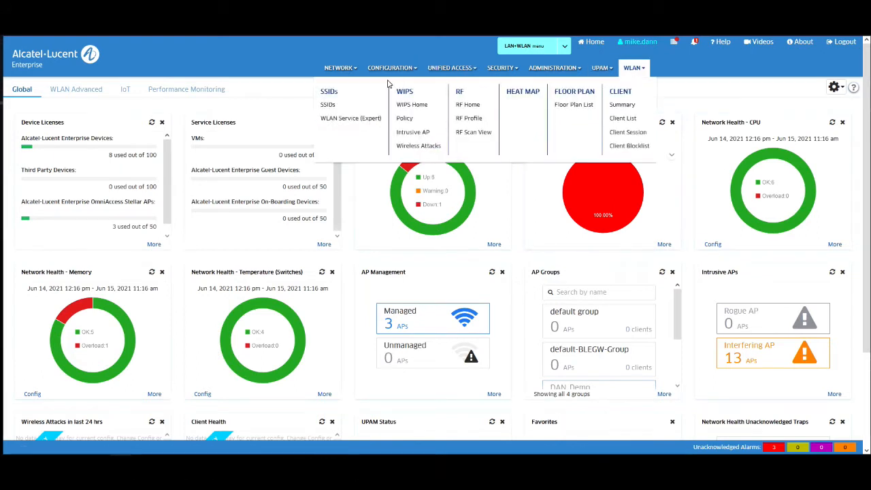
click(327, 94)
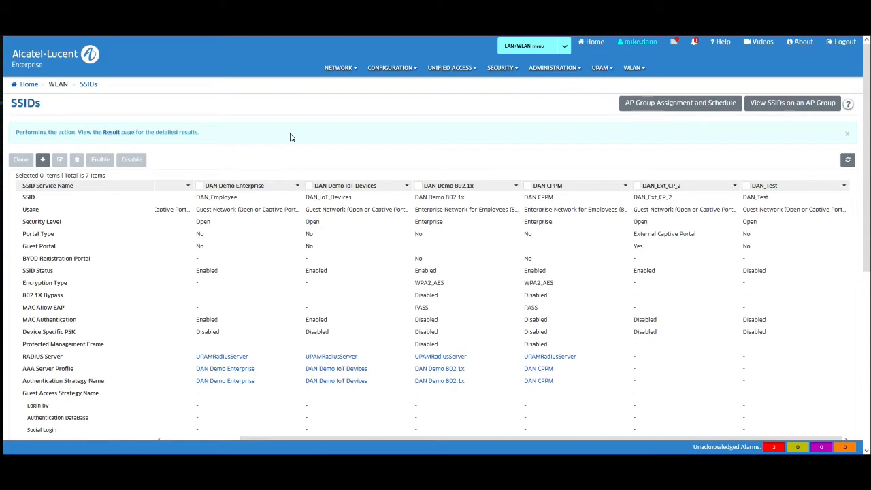
click(633, 67)
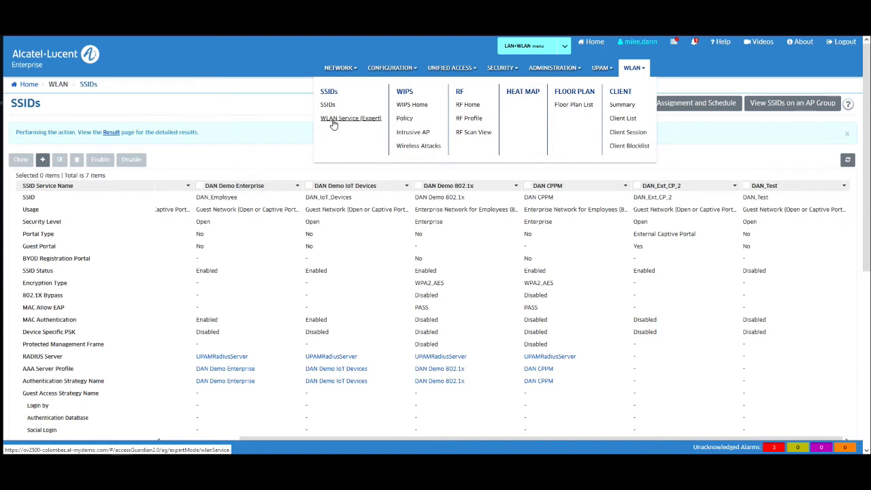
click(268, 102)
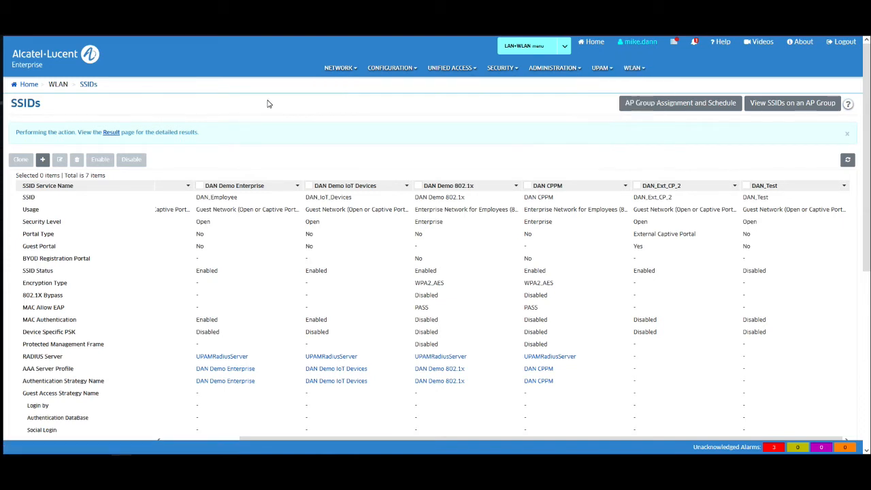
Step: Create SSID My_SSID with Enterprise Network for Employees (802.1X) usage and BYOD registration left off
click(42, 160)
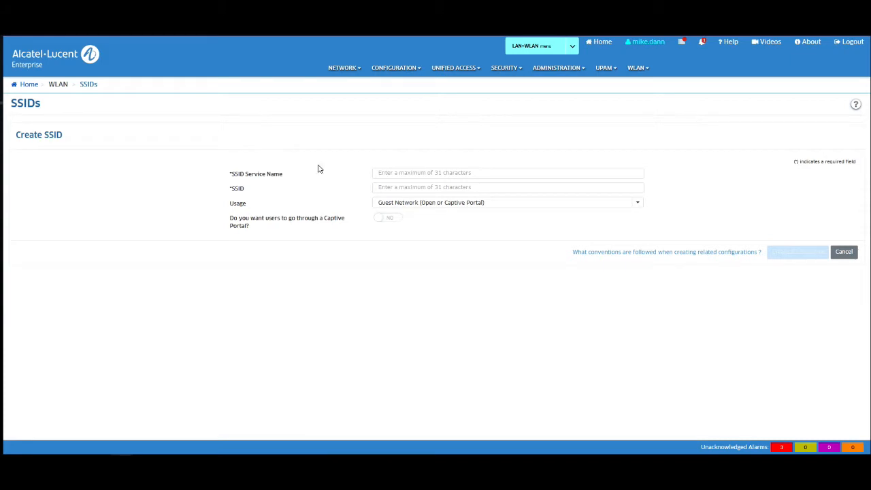
click(400, 173)
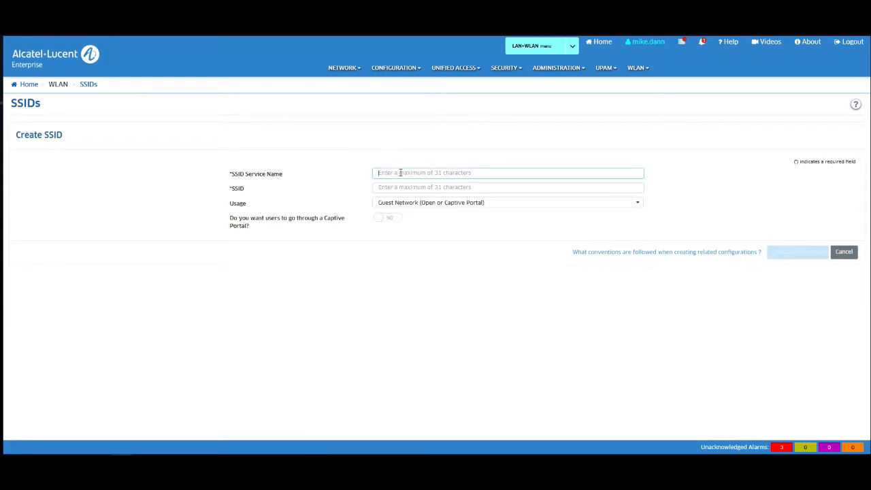
text(M)
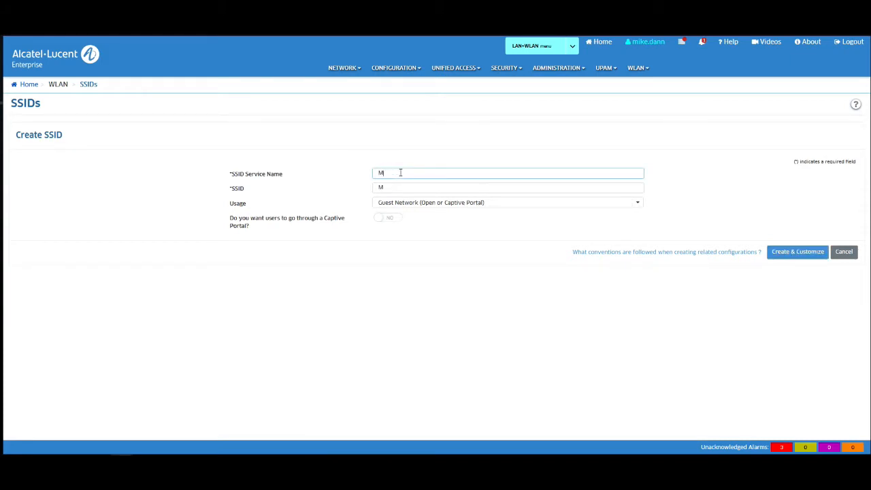
text(y_SSID)
click(638, 204)
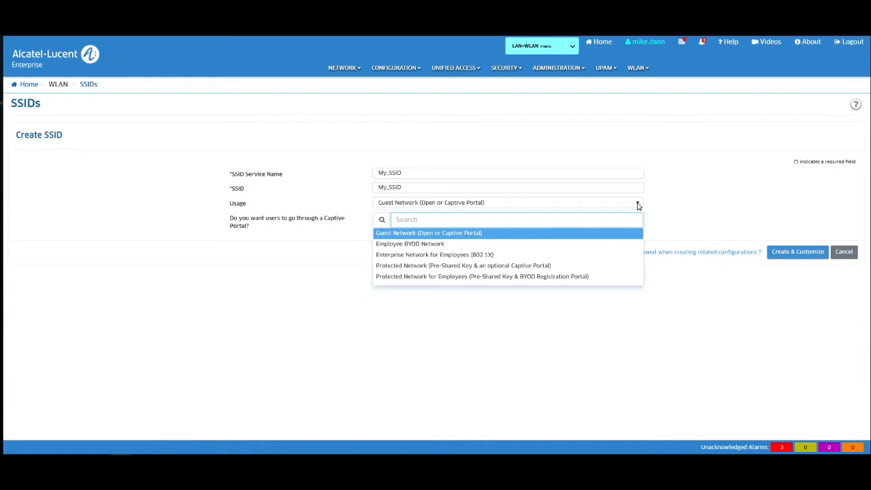
click(482, 256)
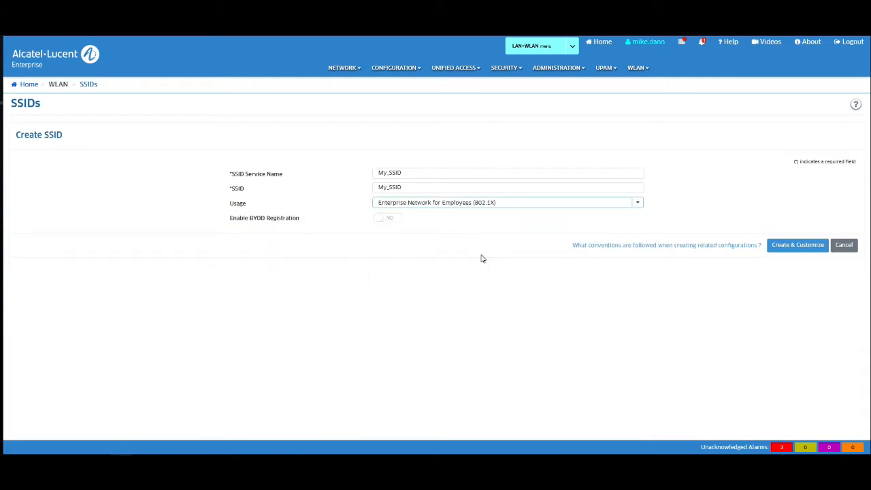
click(390, 223)
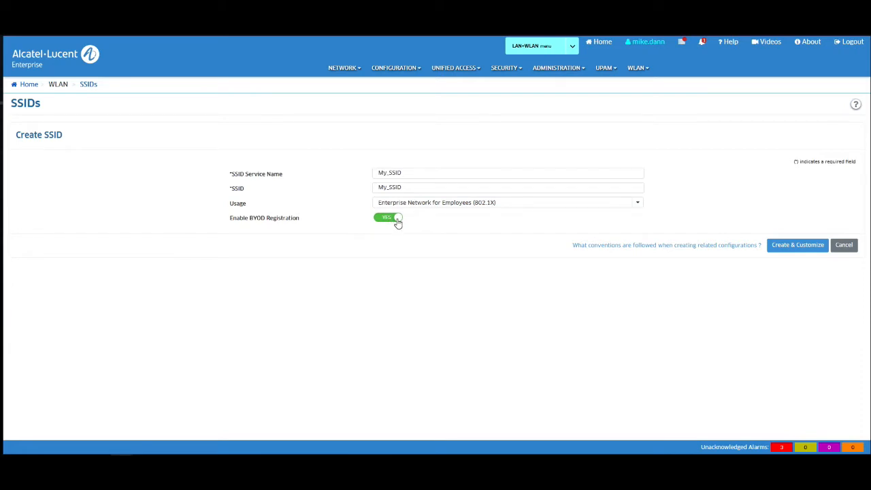
click(398, 223)
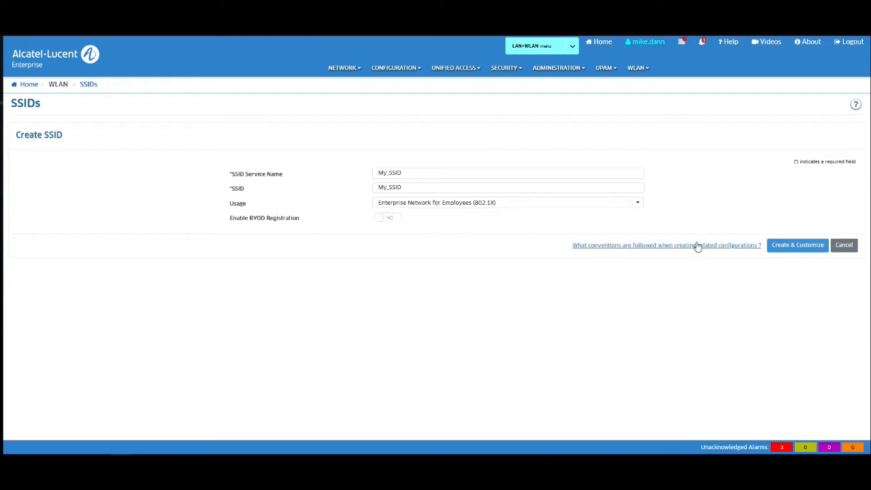
click(803, 250)
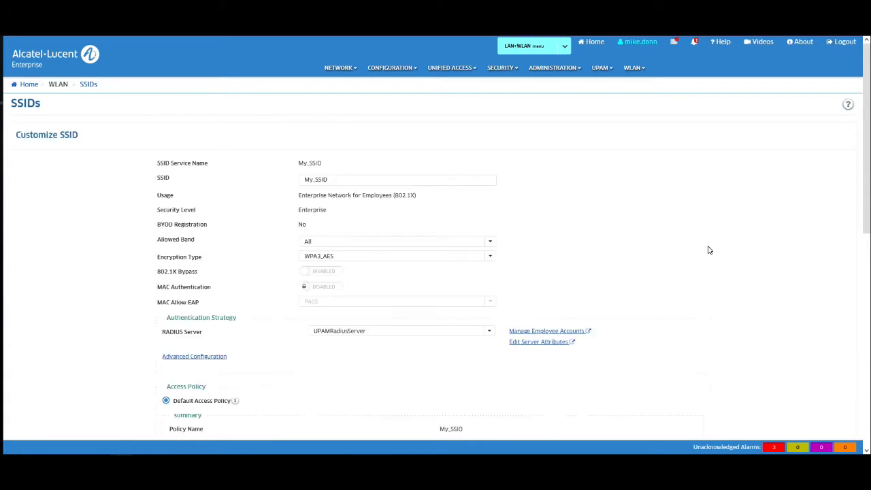
Step: Scroll through the Customize SSID form showing 802.1X, WPA3_AES and VLAN 2
scroll(708, 250, down, 1)
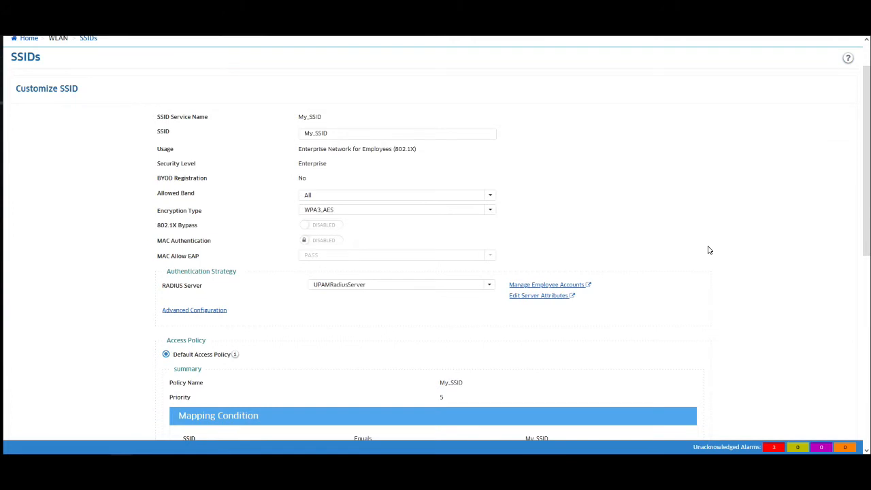
scroll(708, 250, down, 1)
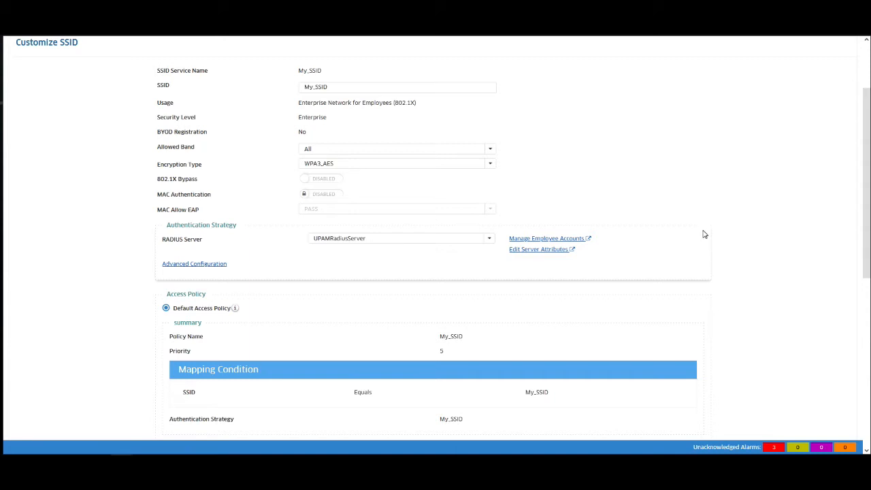
scroll(704, 238, up, 1)
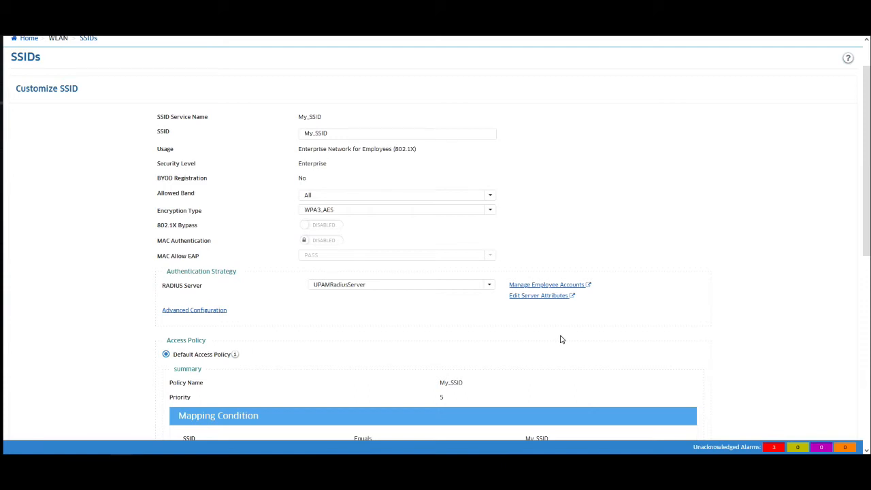
scroll(555, 337, down, 1)
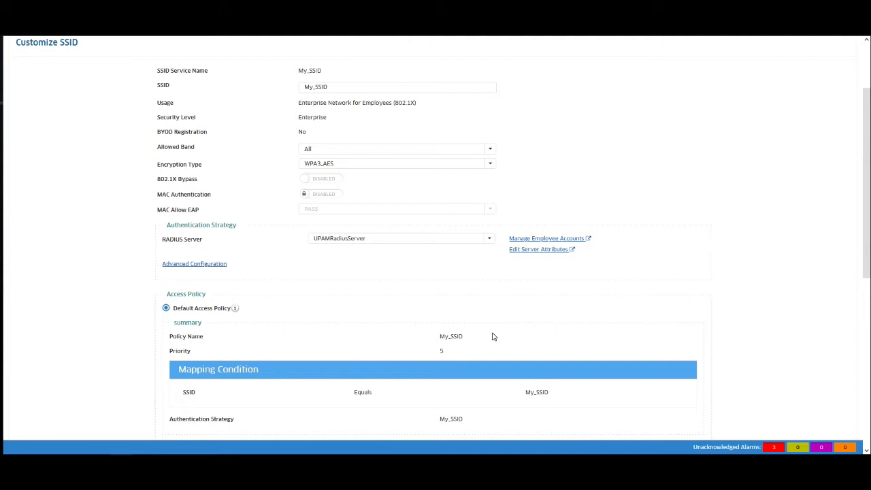
scroll(493, 336, down, 3)
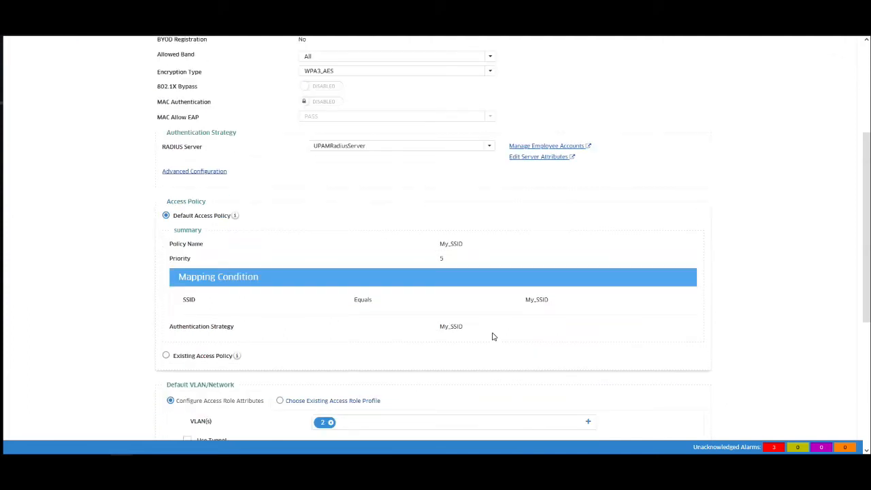
scroll(494, 336, down, 3)
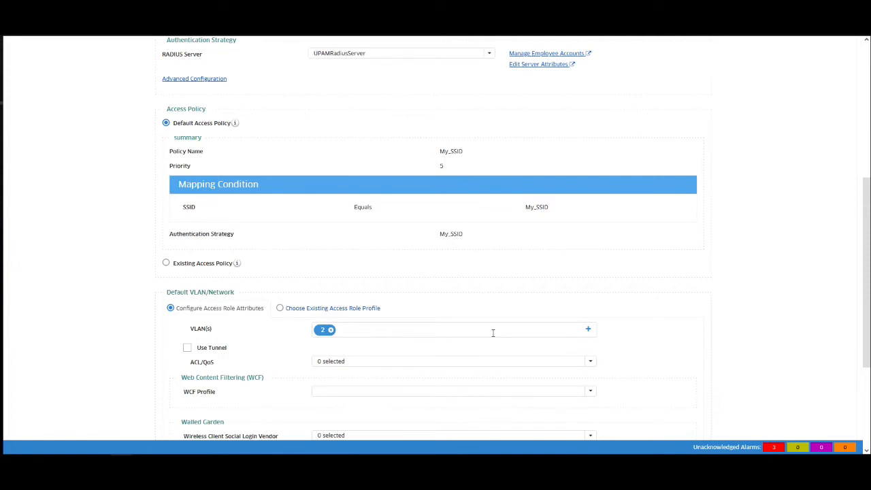
Step: Add VLAN 3012 to My_SSID and remove VLAN 2
click(486, 329)
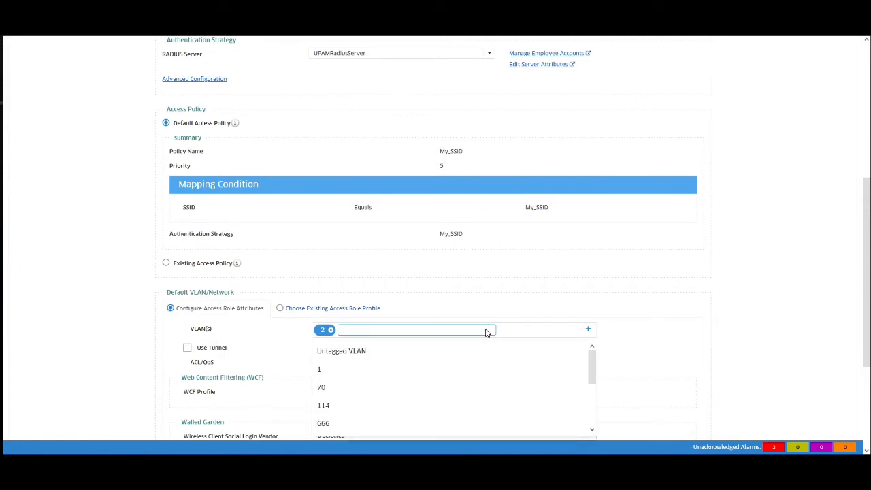
scroll(510, 362, down, 5)
click(441, 391)
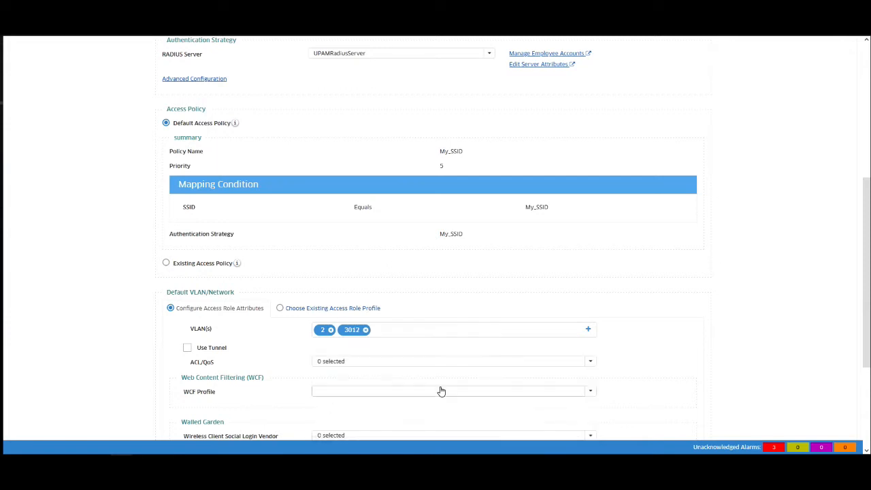
click(329, 332)
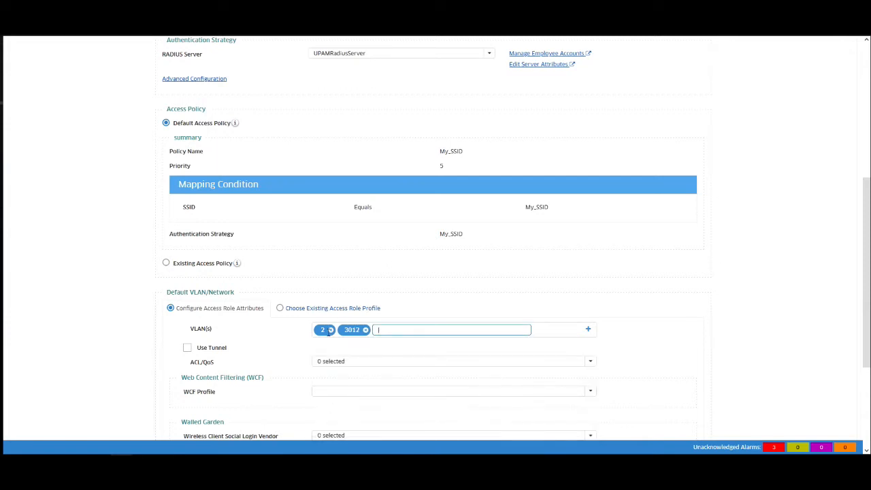
click(331, 330)
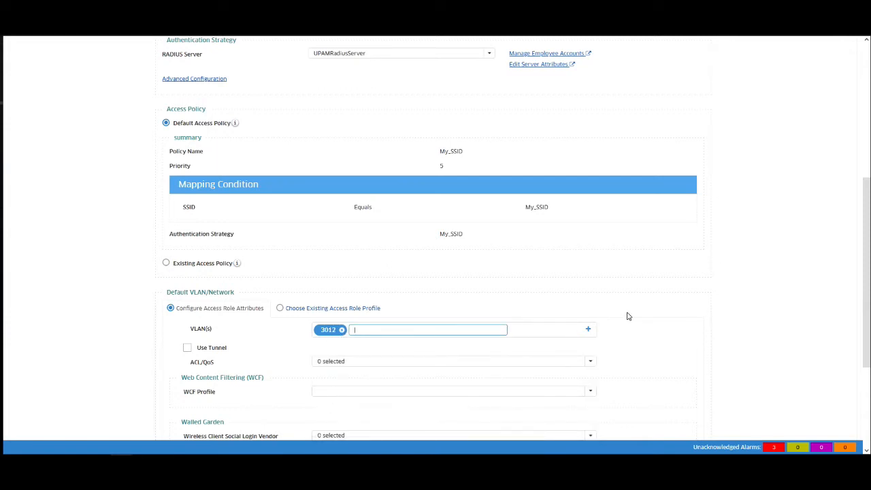
Step: Check the social login vendor list without choosing one, then expand Advanced Access Role Configuration
scroll(629, 317, down, 1)
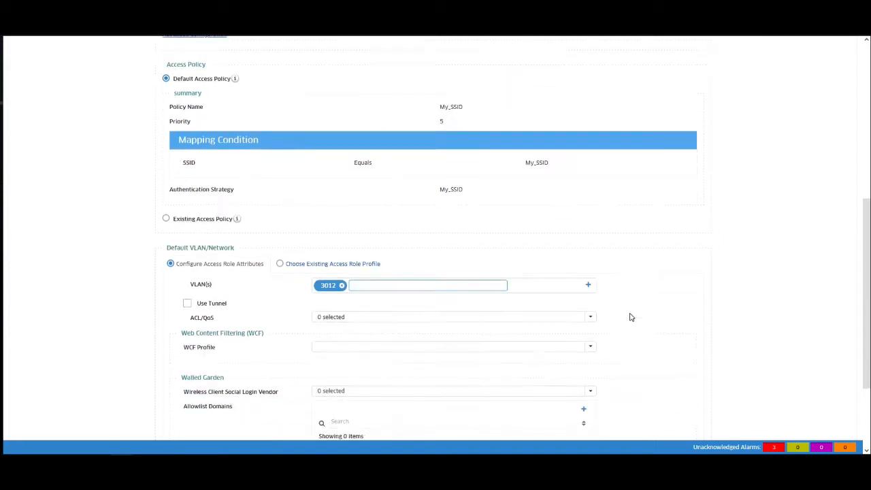
scroll(630, 317, down, 3)
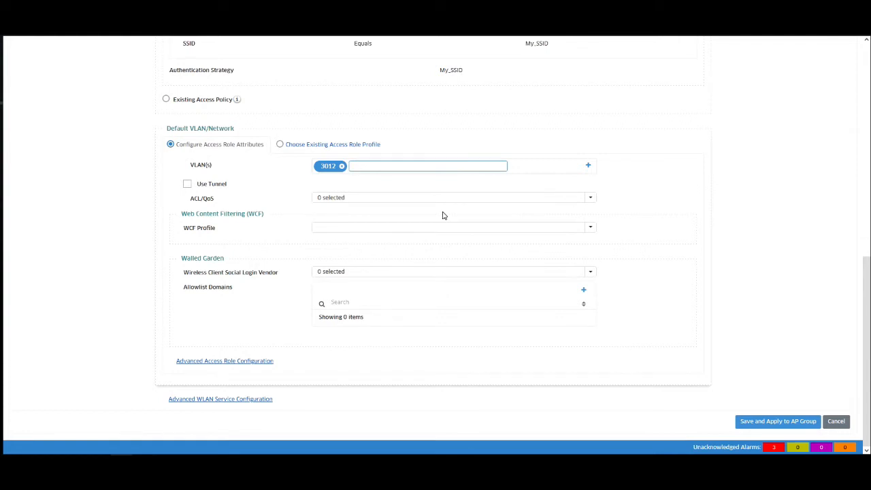
click(591, 273)
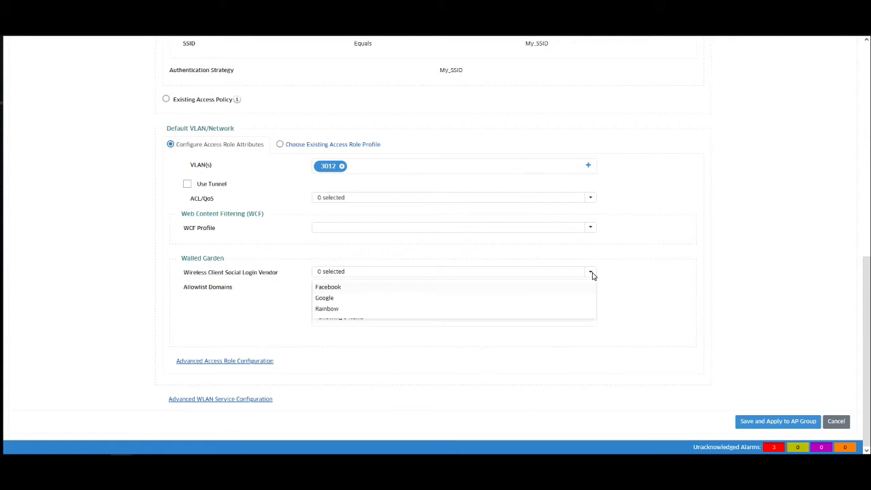
click(745, 275)
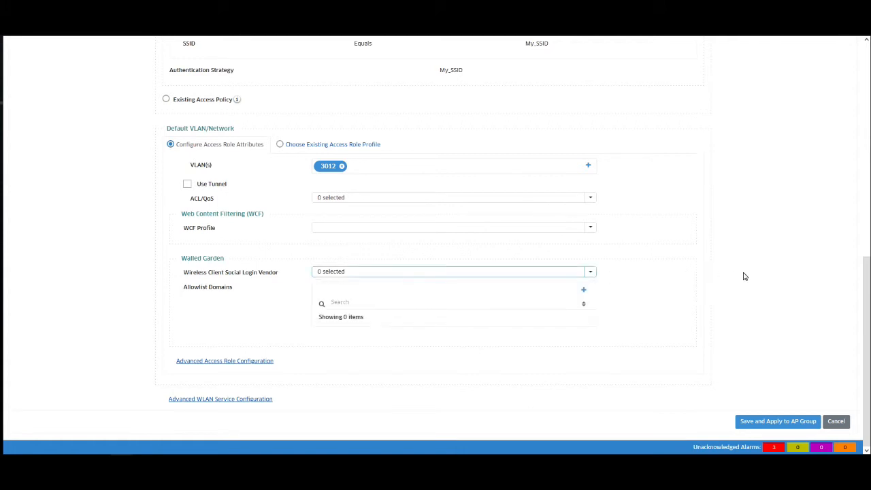
click(747, 278)
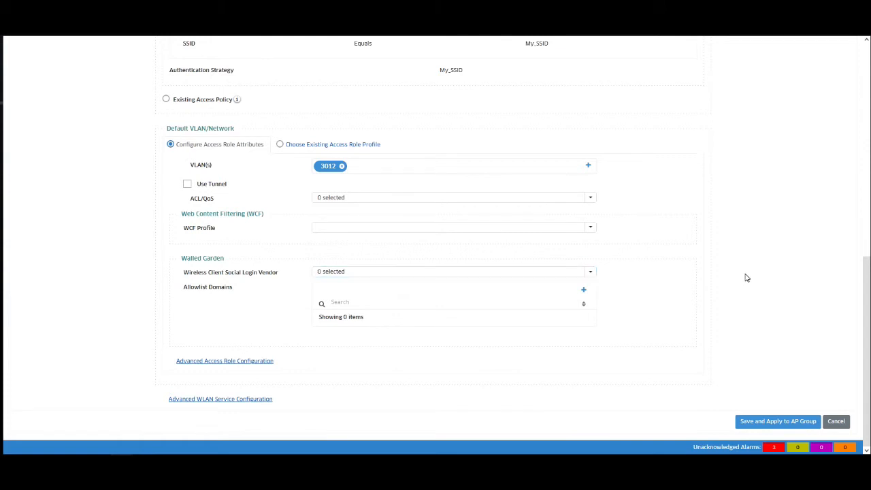
click(254, 363)
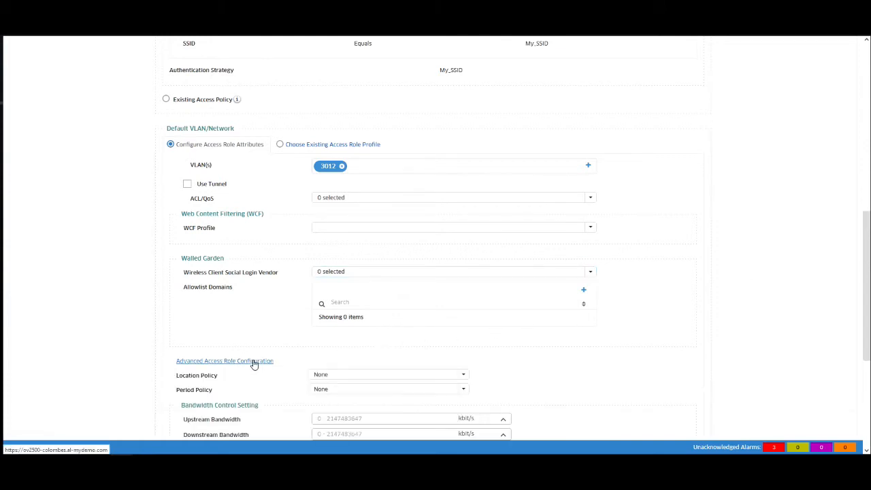
Step: Scroll past the default Location/Period Policy and Bandwidth settings and expand Advanced WLAN Service Configuration
scroll(618, 343, down, 4)
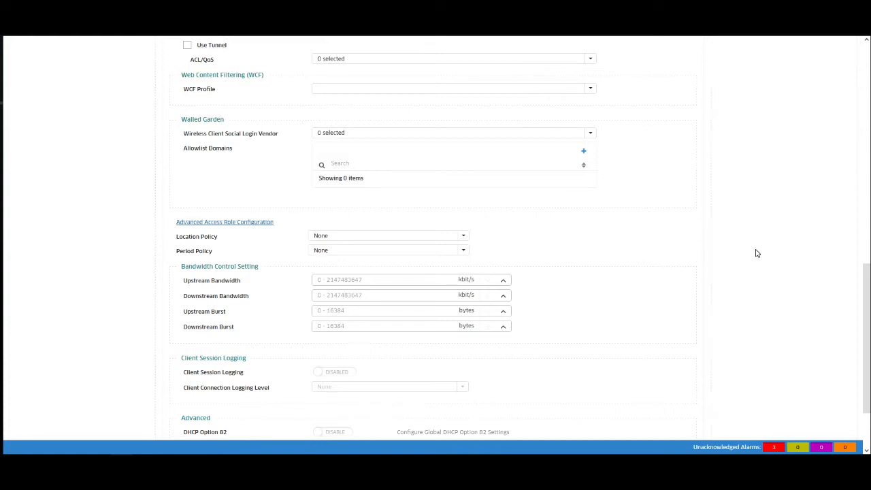
scroll(756, 254, down, 3)
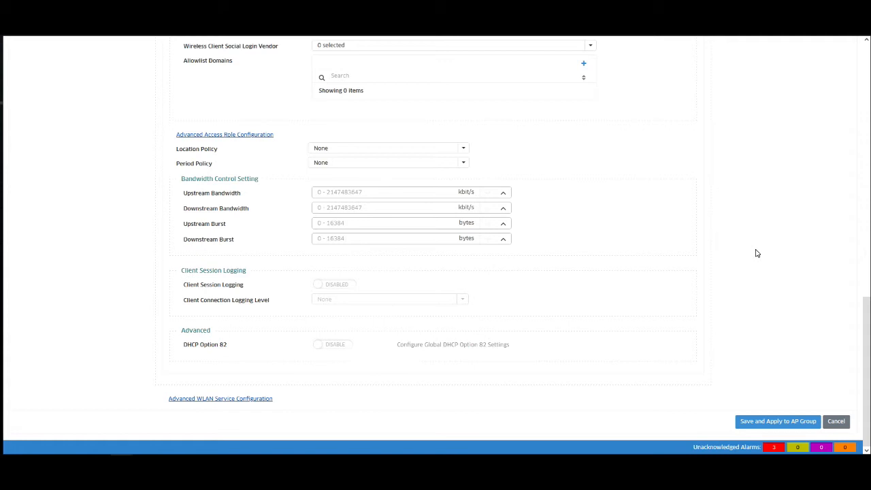
click(223, 401)
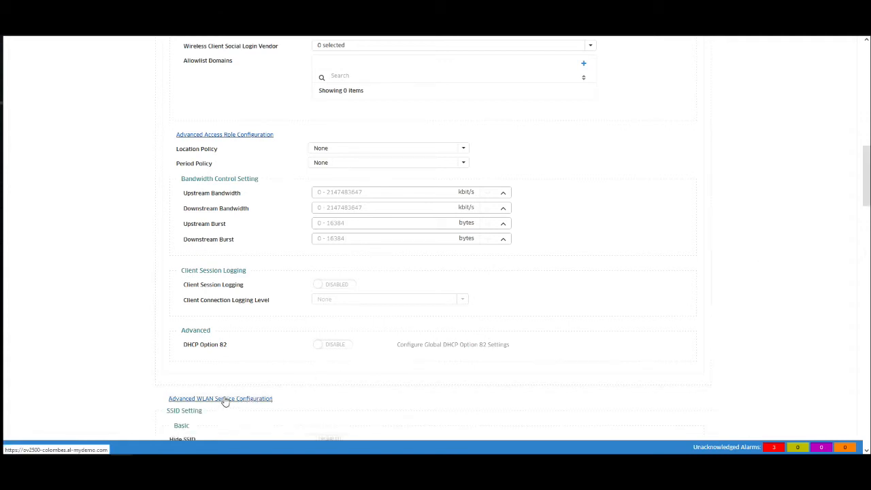
Step: Save My_SSID from the bottom of the form with Save and Apply to AP Group
scroll(646, 323, down, 5)
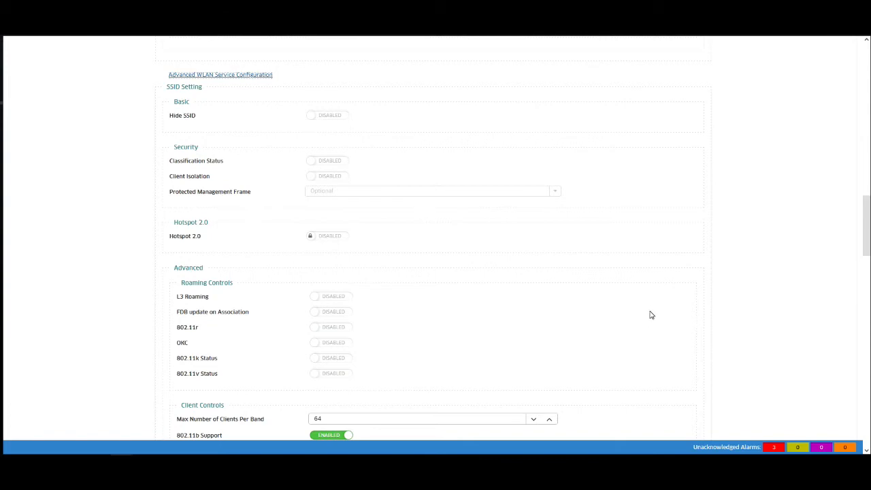
scroll(652, 308, down, 2)
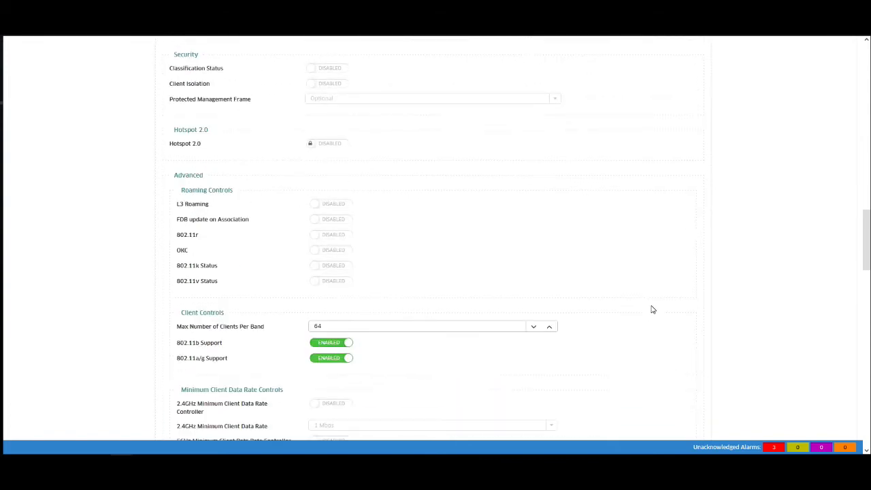
scroll(652, 310, down, 2)
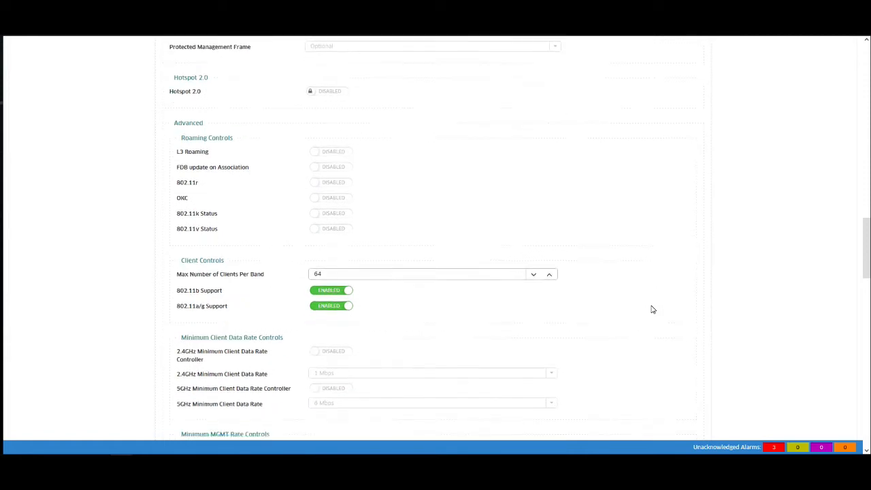
scroll(652, 309, down, 7)
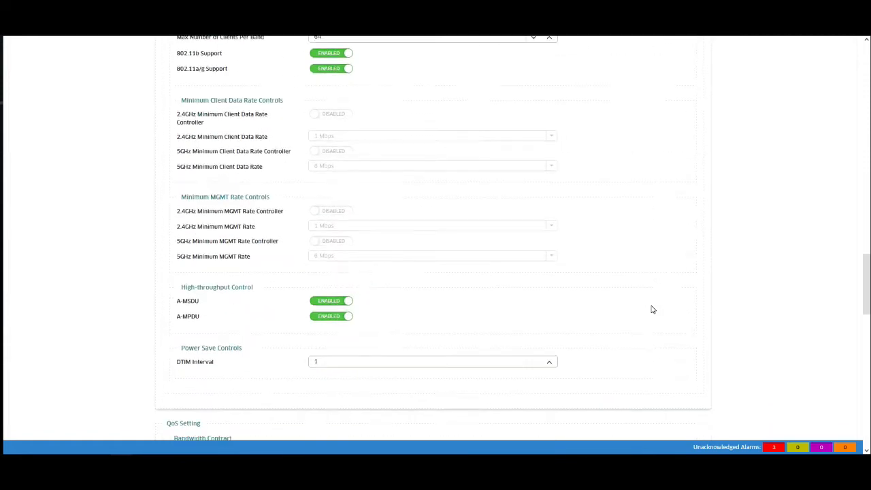
scroll(651, 310, down, 1)
scroll(651, 309, down, 3)
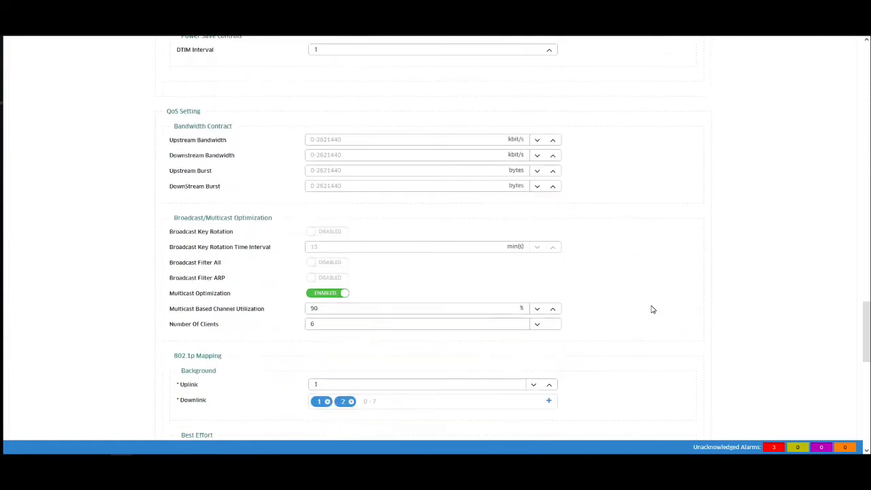
scroll(651, 310, down, 1)
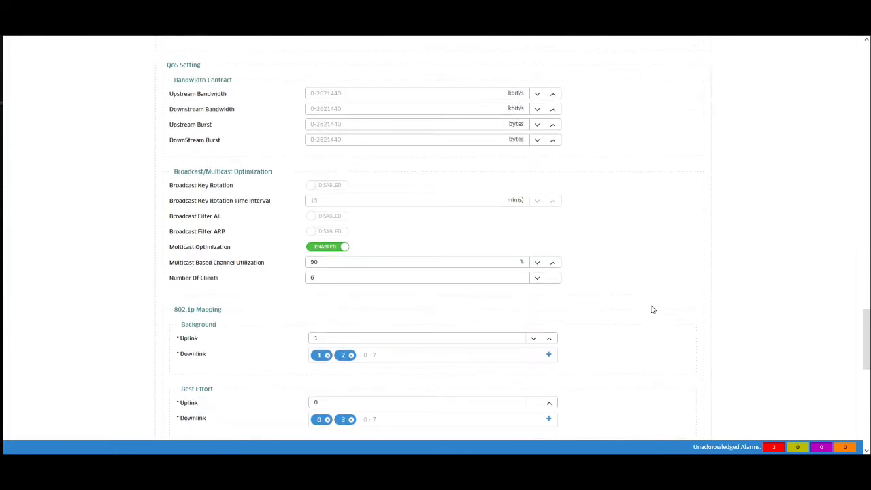
scroll(728, 281, down, 2)
scroll(728, 281, down, 7)
scroll(727, 281, down, 2)
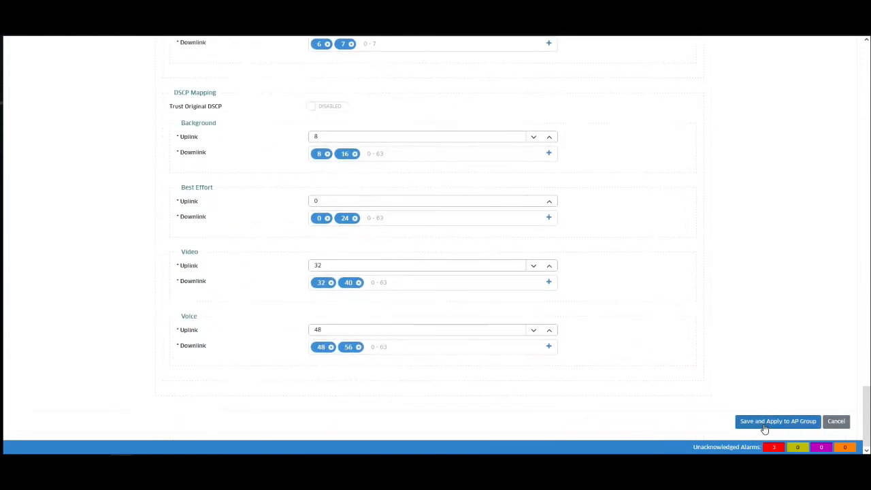
click(765, 424)
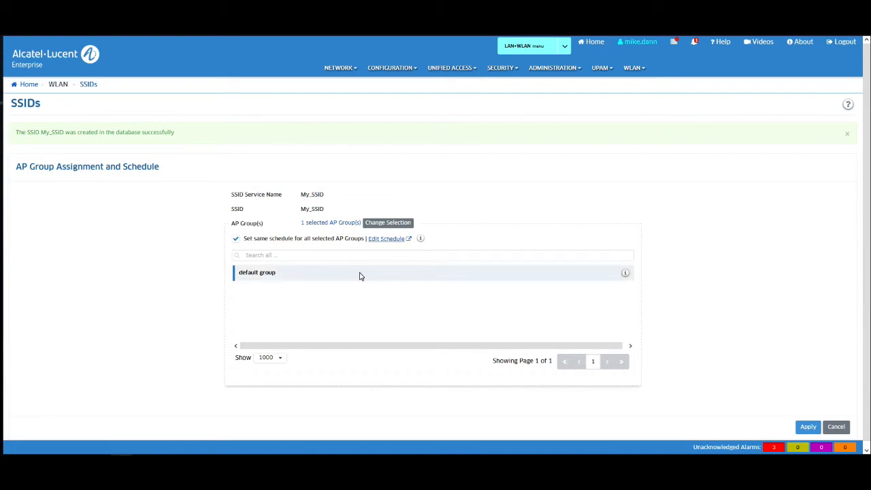
Step: Replace the default AP group with DAN 1231 AP Group and apply My_SSID to it
click(382, 223)
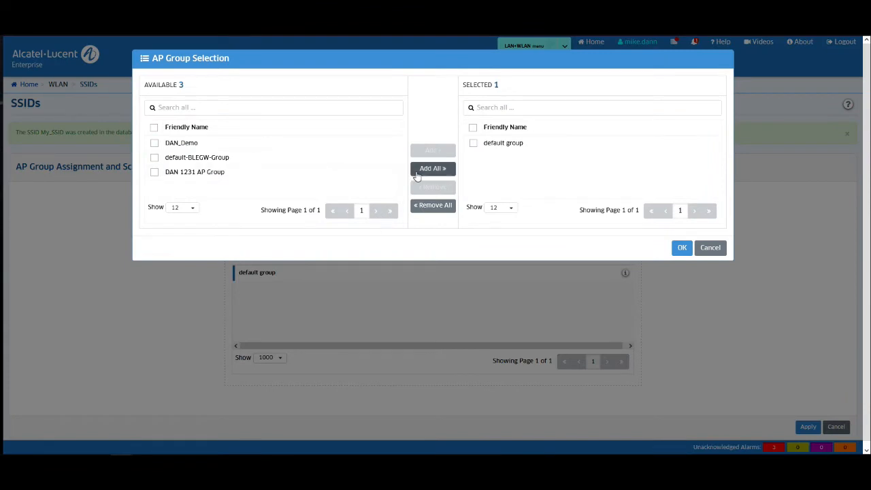
click(430, 206)
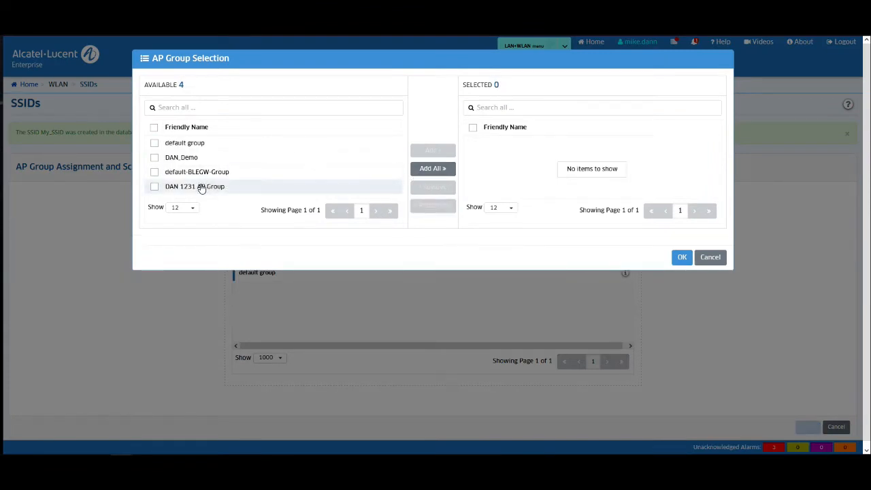
double_click(200, 187)
click(682, 247)
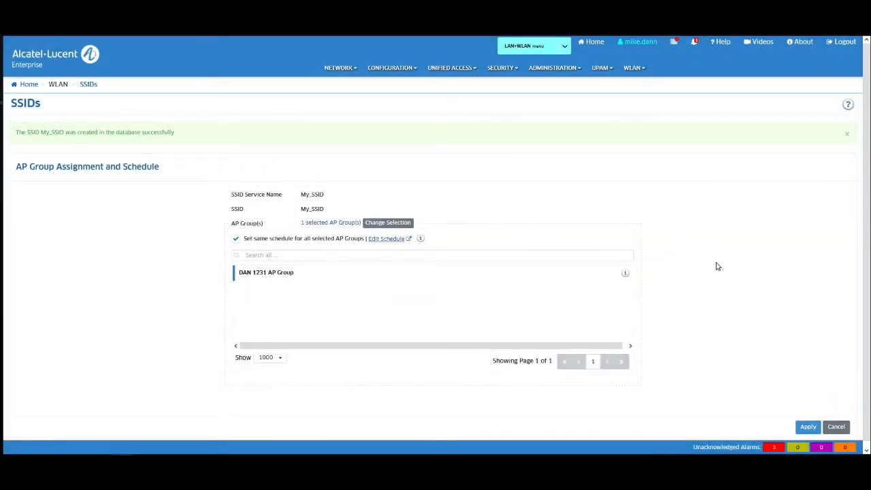
click(806, 425)
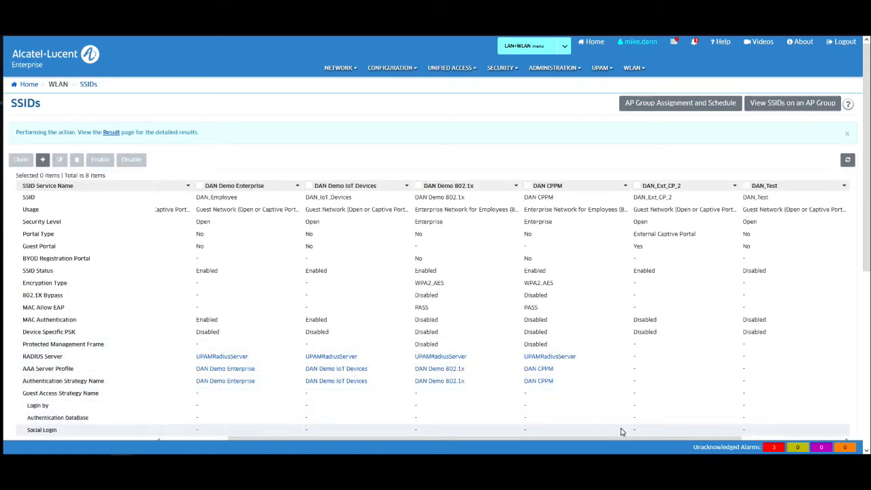
Step: Scroll the SSID table right and select the My_SSID entry
drag(624, 441, 812, 437)
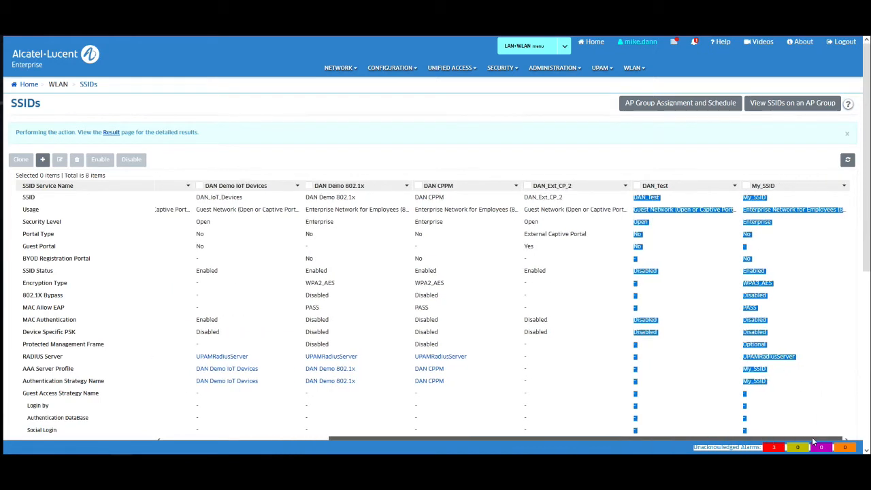
click(800, 289)
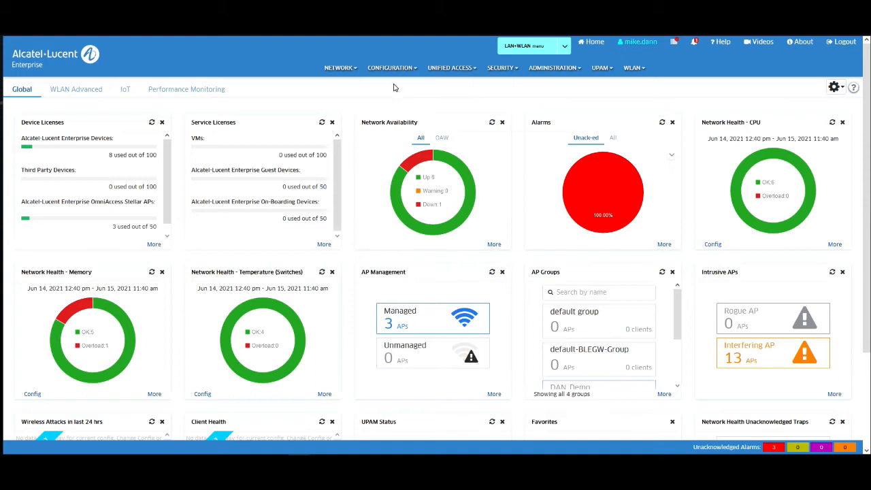
Step: Go to the AP Group page and select the DAN 1231 AP Group row to show its details
click(327, 71)
click(219, 119)
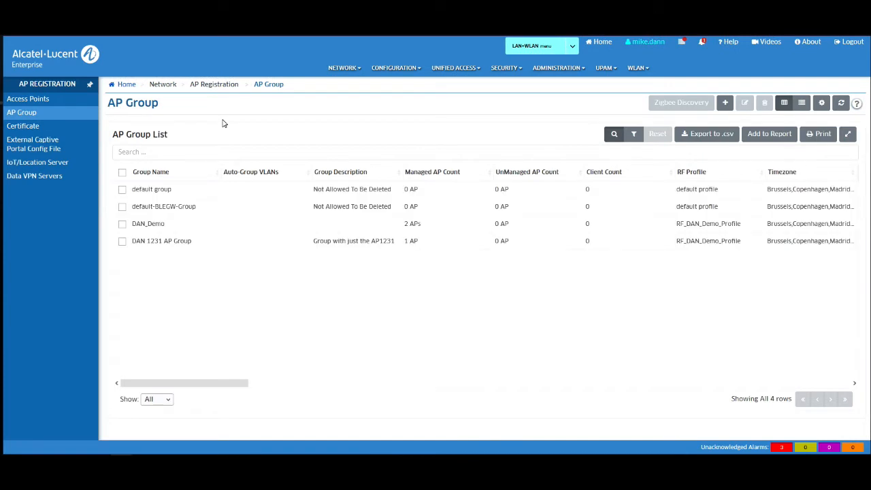
click(122, 243)
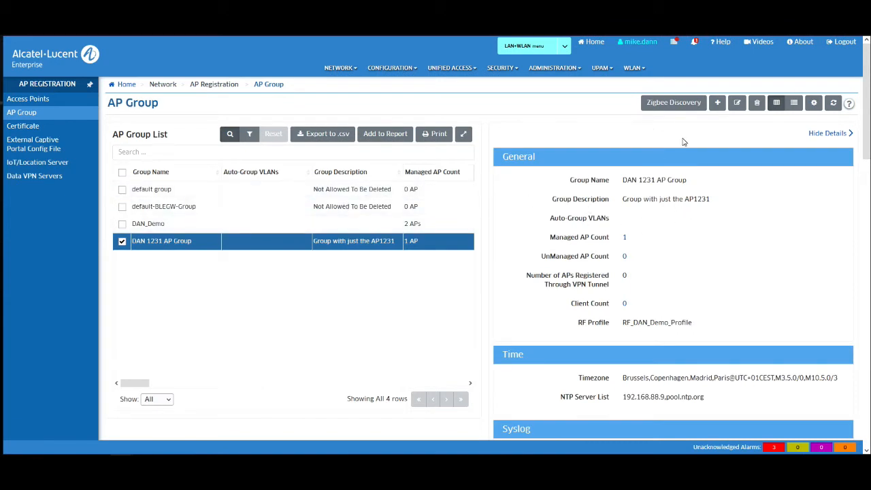
Step: Scroll through DAN 1231 AP Group's Edit Group form, then cancel without saving
click(737, 103)
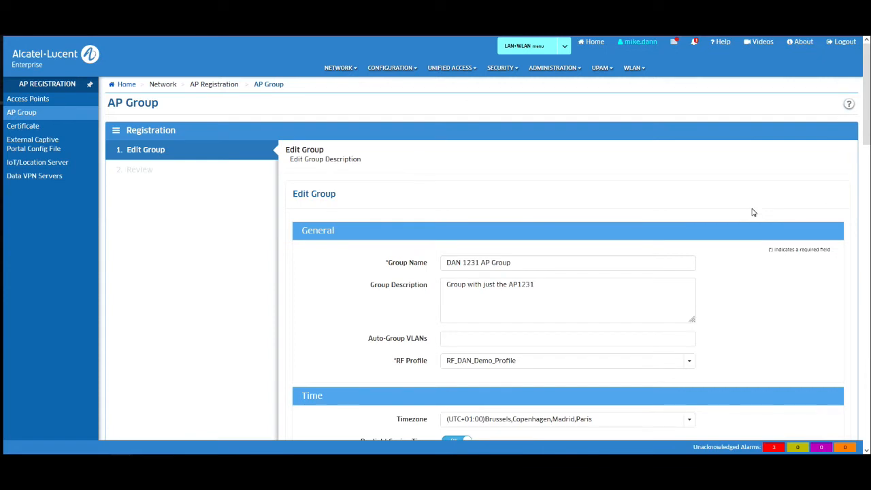
scroll(753, 212, down, 3)
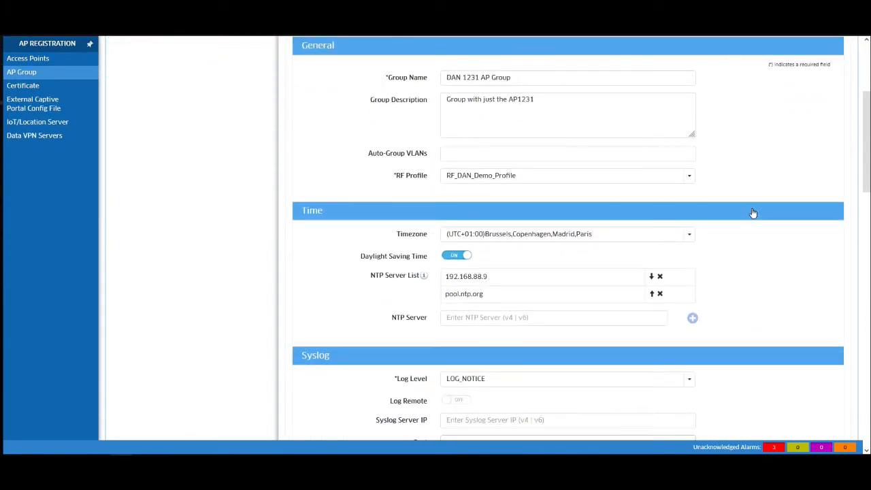
scroll(754, 212, down, 2)
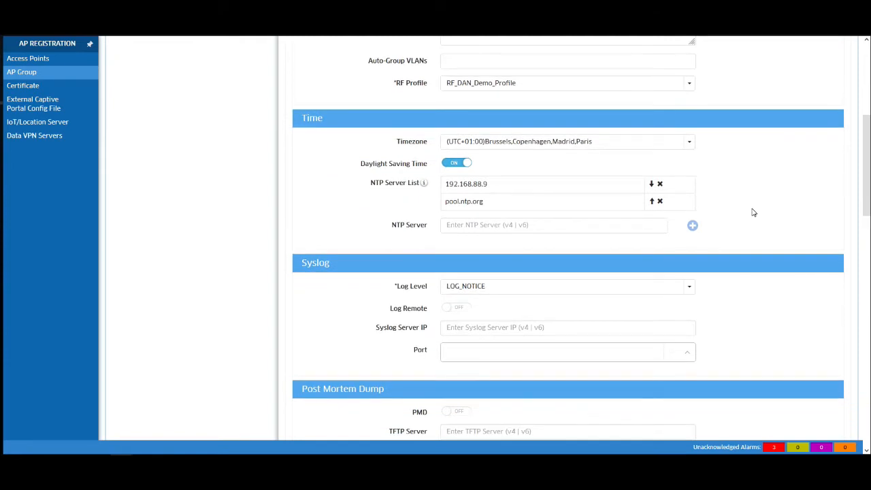
scroll(753, 212, down, 2)
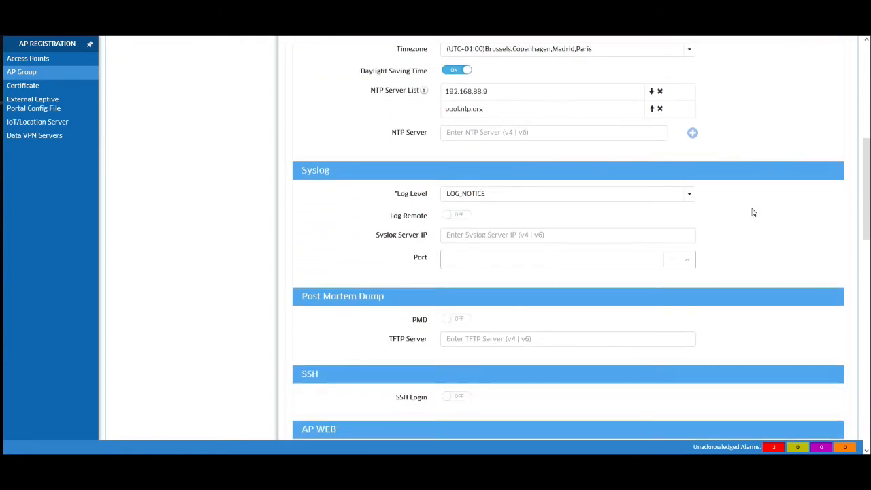
scroll(753, 213, down, 3)
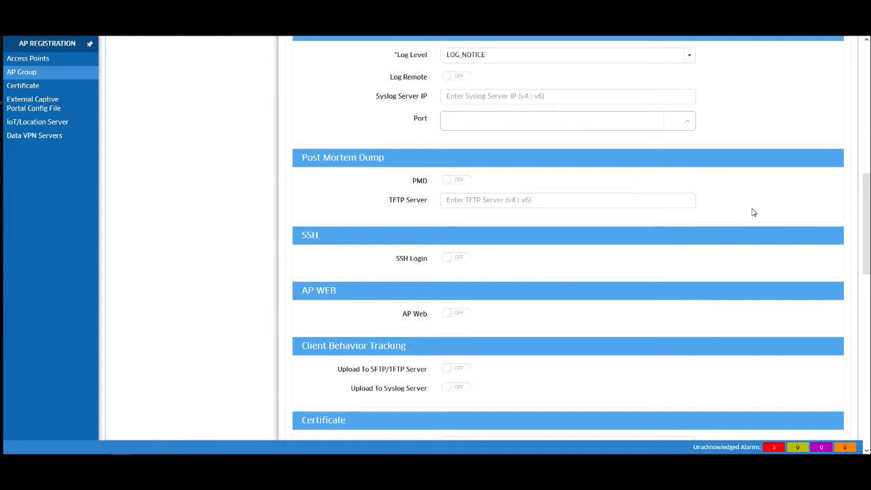
scroll(753, 213, down, 3)
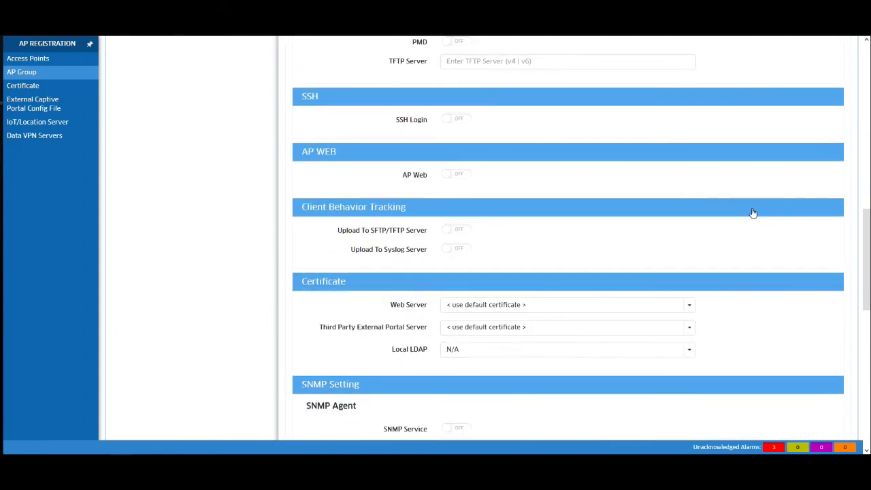
scroll(754, 212, down, 2)
scroll(754, 213, down, 5)
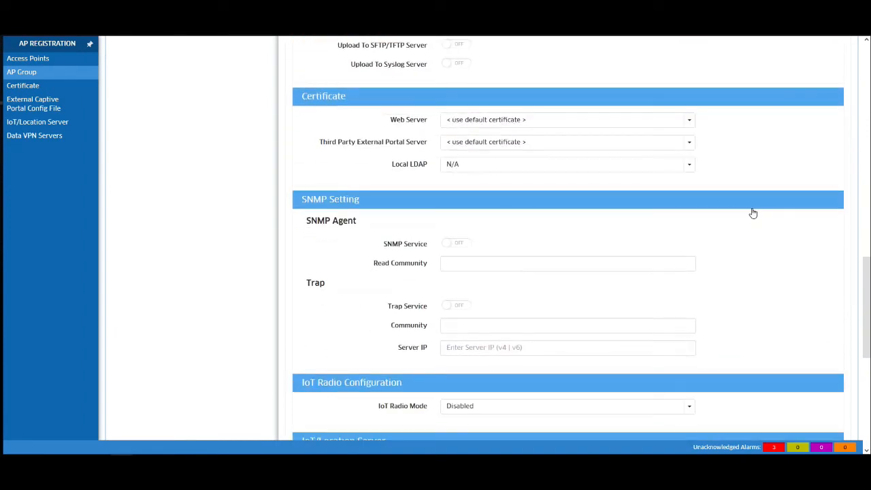
scroll(754, 213, down, 5)
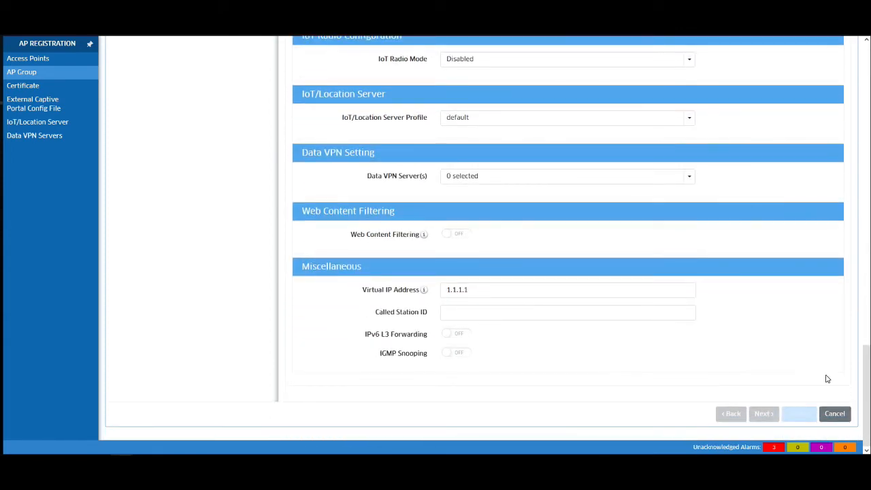
click(835, 413)
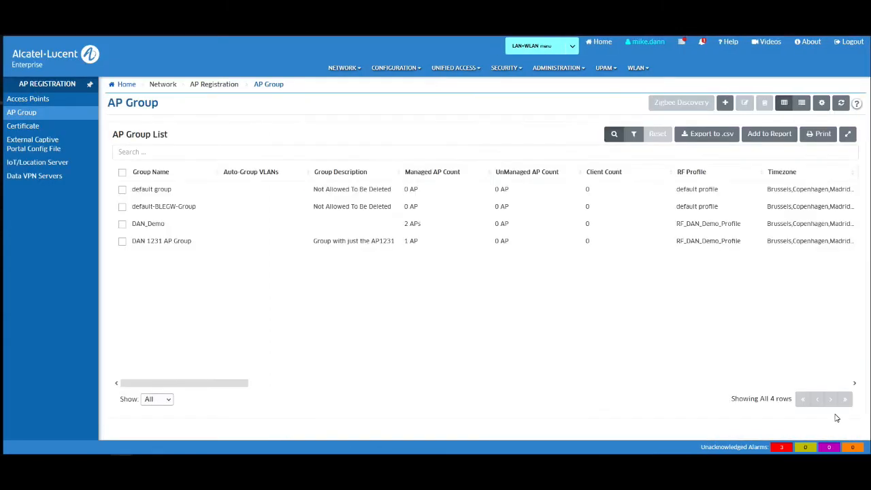
Step: Add AP group 'My_AP_Group', keep the default profile, and create it
click(725, 105)
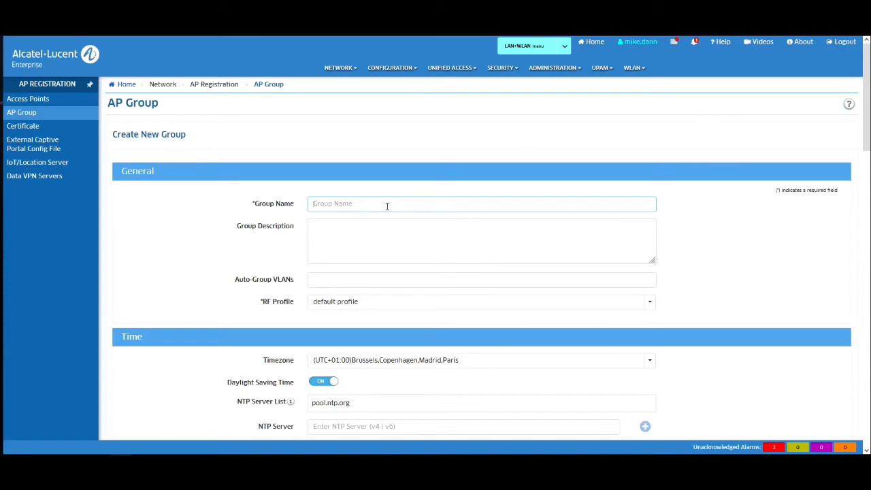
text(My_AP_Group)
click(549, 237)
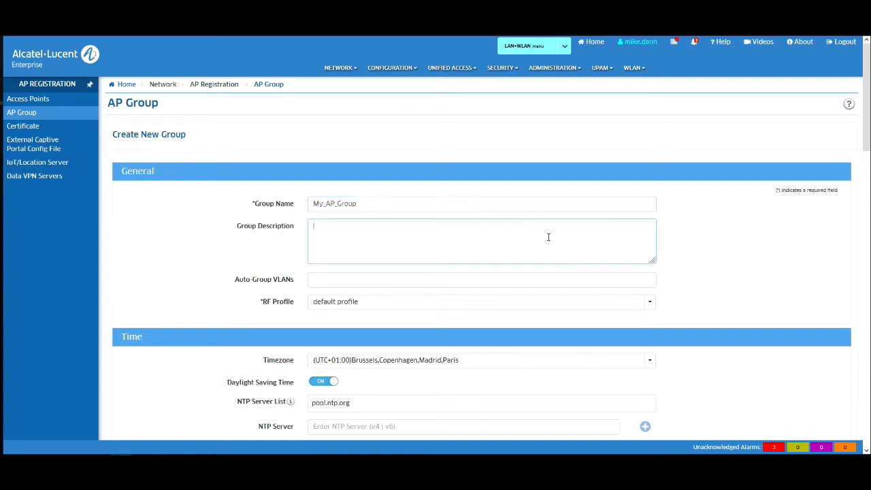
scroll(755, 259, down, 1)
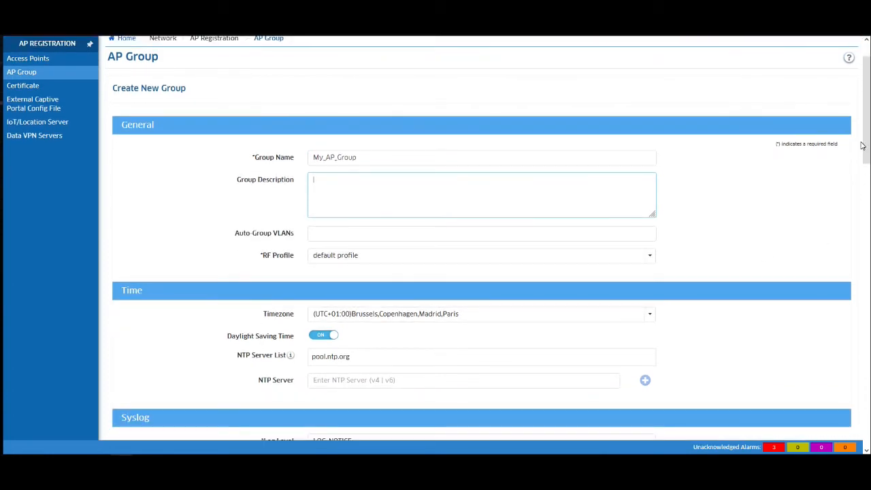
drag(867, 146, 825, 427)
click(799, 416)
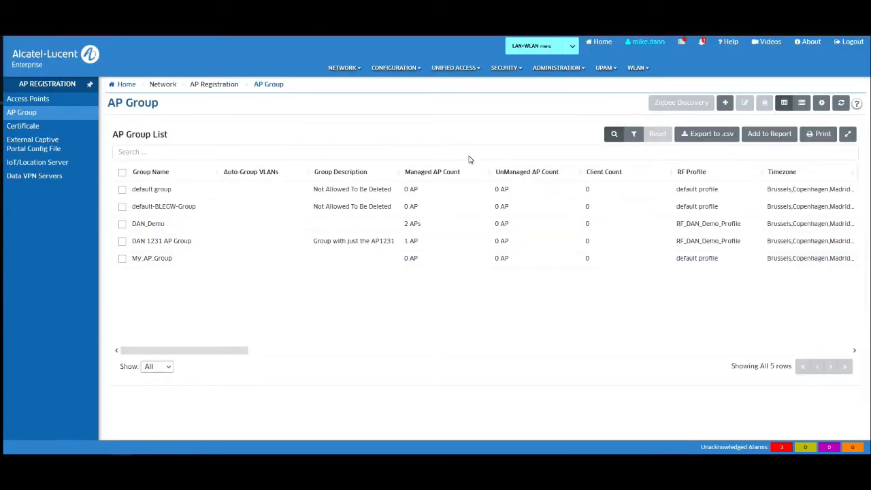
Step: Go to the Access Points page and start editing AP1231's basic information
click(345, 71)
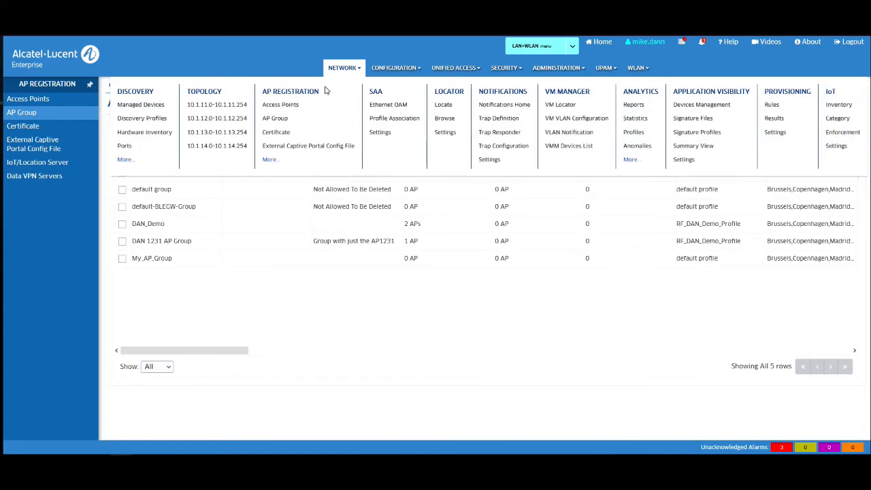
click(280, 106)
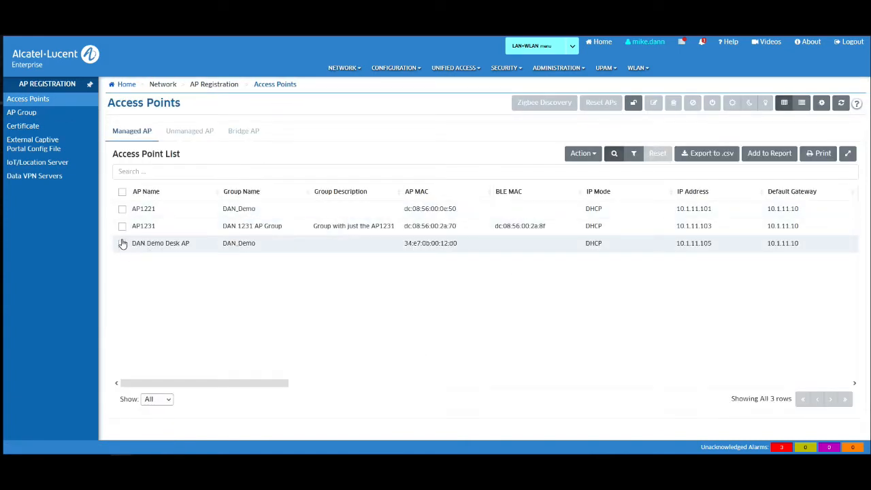
click(122, 226)
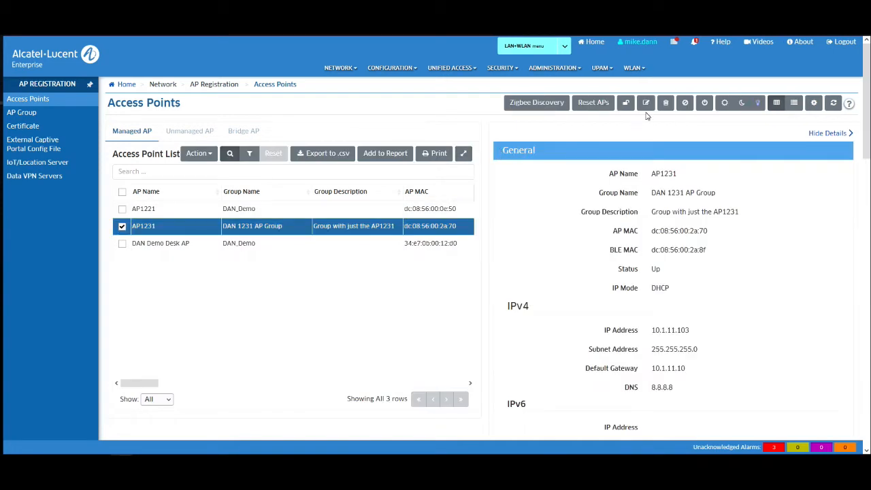
click(648, 104)
click(669, 112)
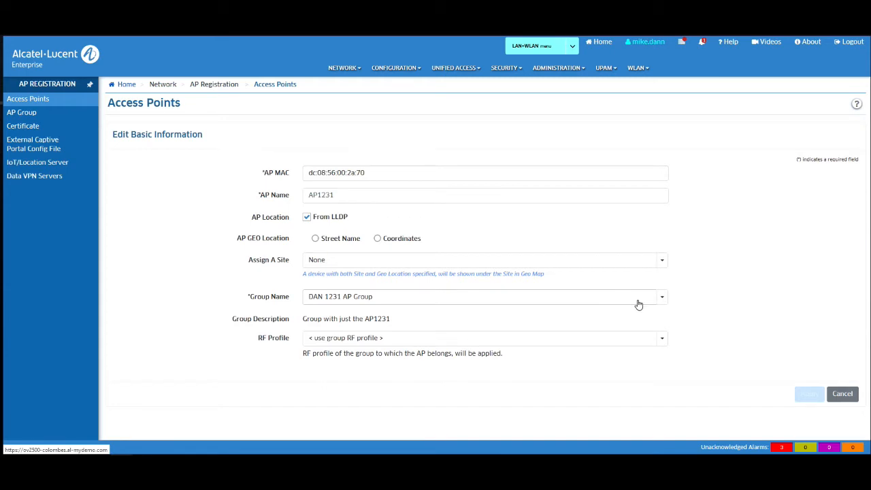
Step: Choose My_AP_Group as AP1231's group, then cancel without applying
click(661, 298)
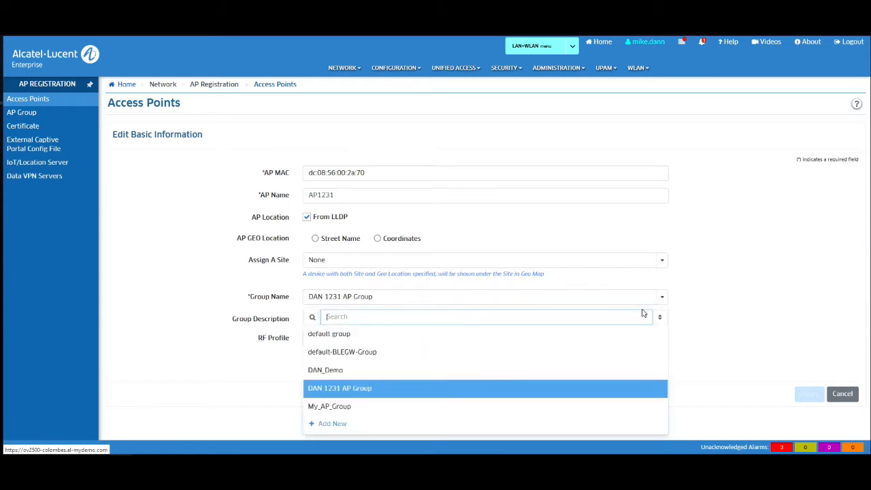
click(360, 407)
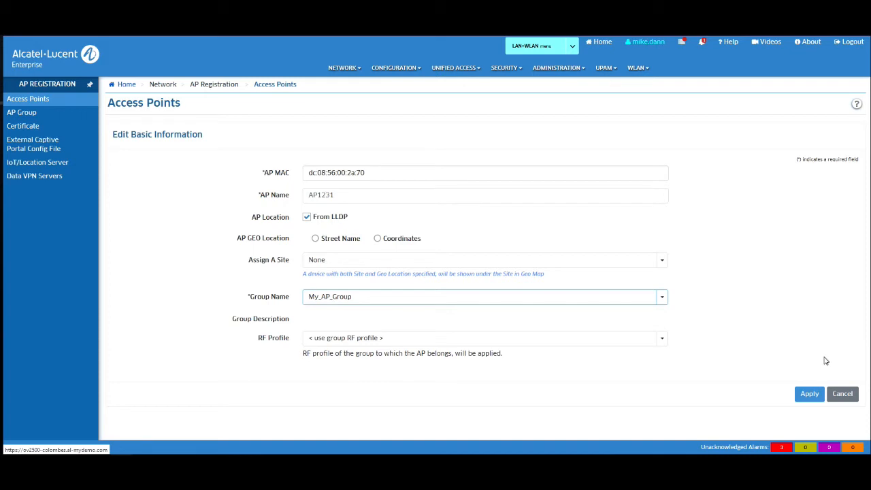
click(840, 395)
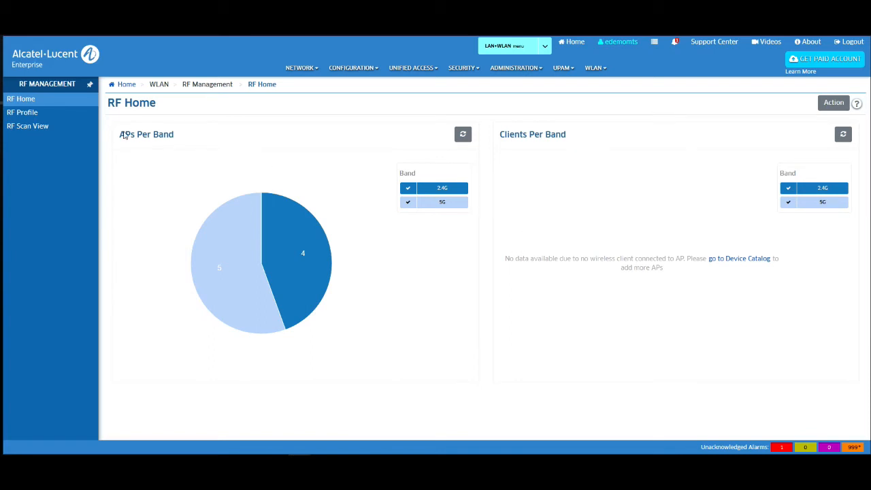
Step: On the RF Profile list, scroll through a new profile's settings and cancel it unsaved
click(25, 115)
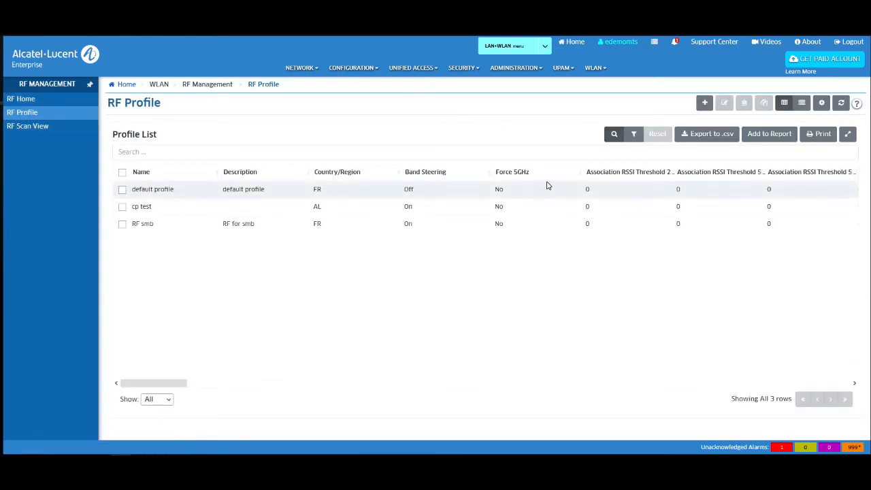
click(705, 103)
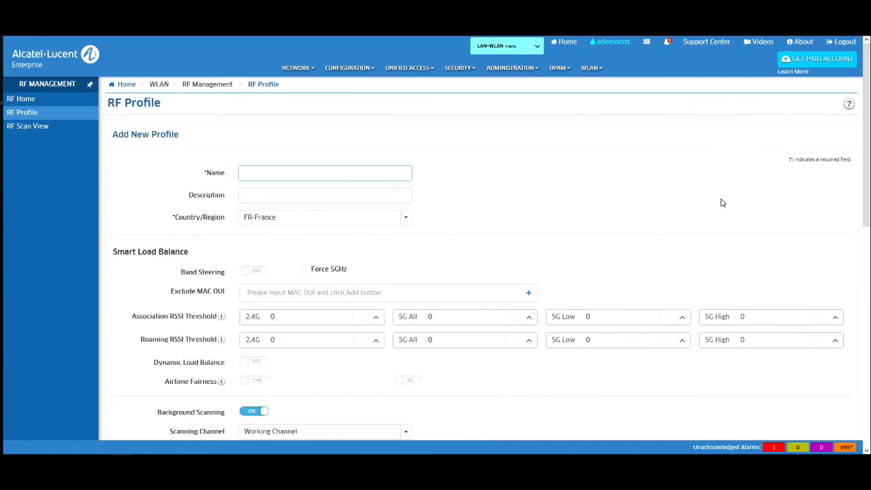
scroll(723, 202, down, 5)
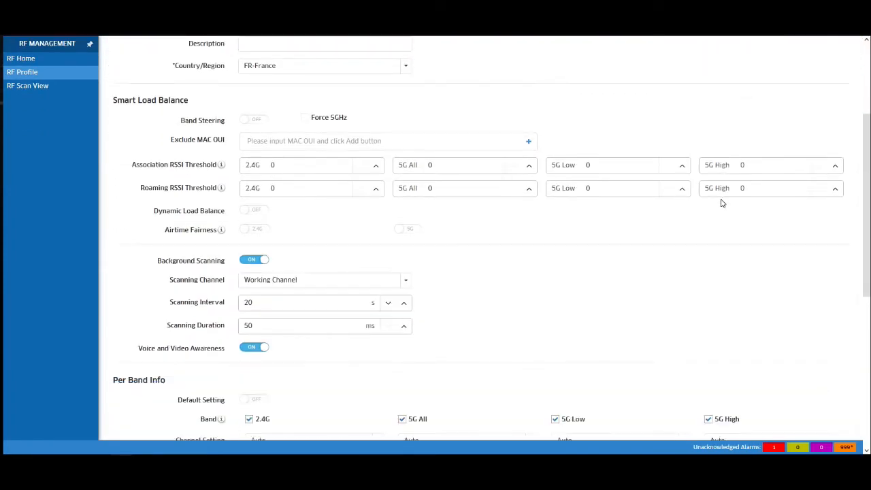
scroll(723, 203, down, 3)
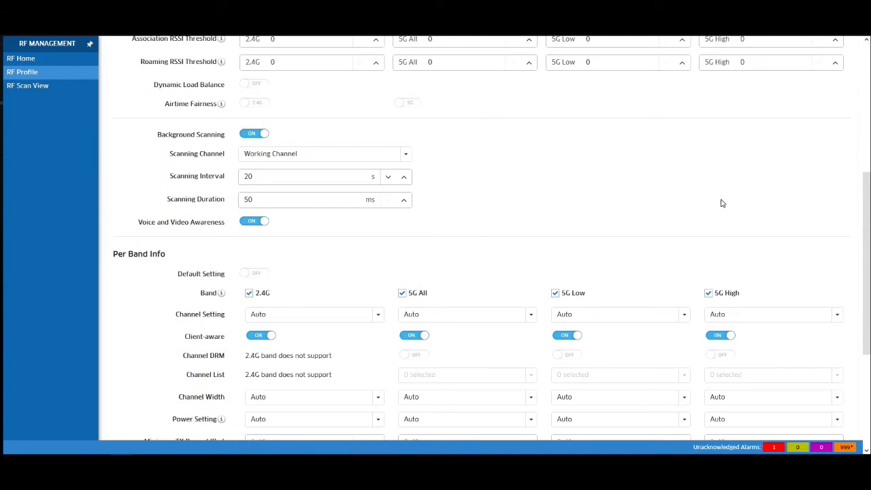
scroll(722, 202, down, 3)
scroll(722, 203, down, 3)
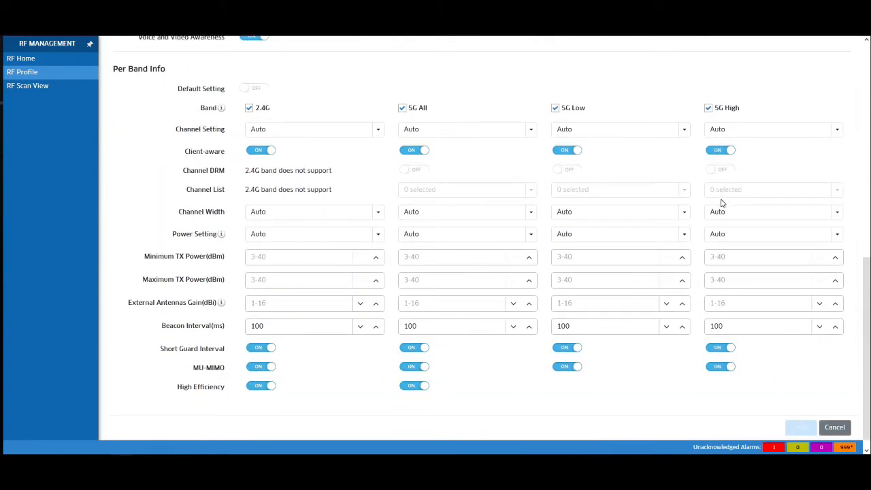
click(835, 427)
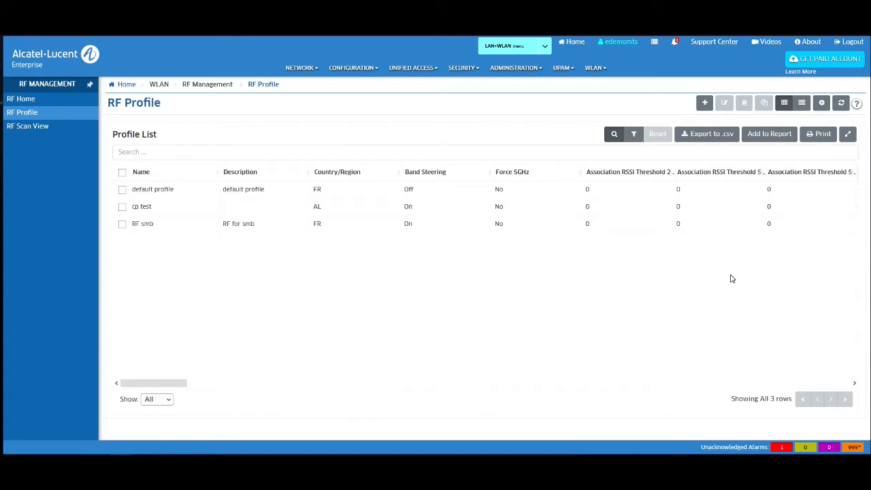
Step: Show the WLAN heat map for eDemo Campus, Building, First floor
click(592, 68)
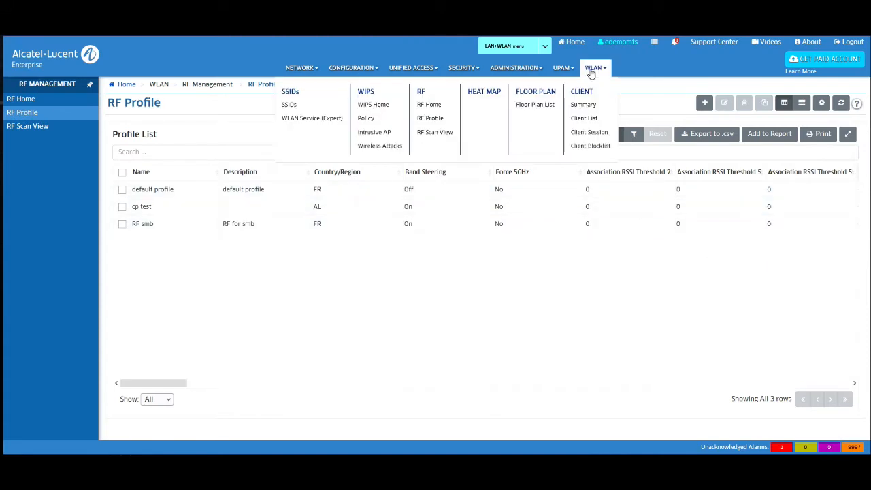
click(479, 92)
click(46, 179)
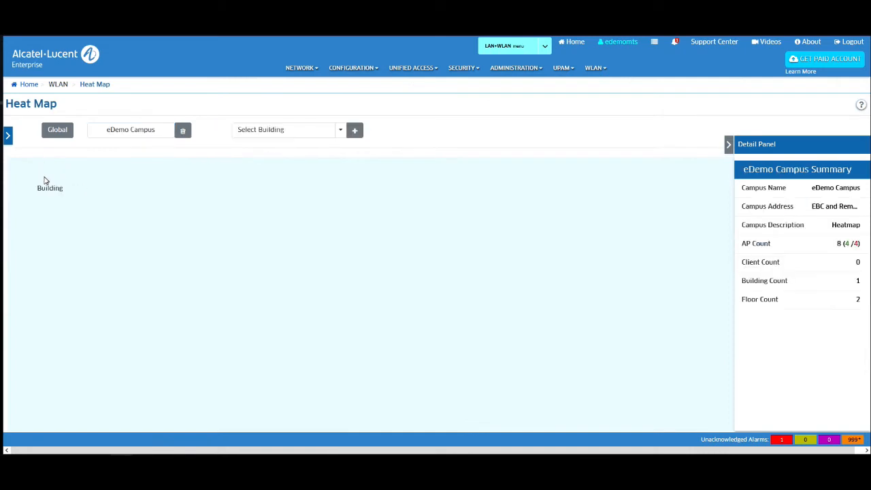
click(46, 178)
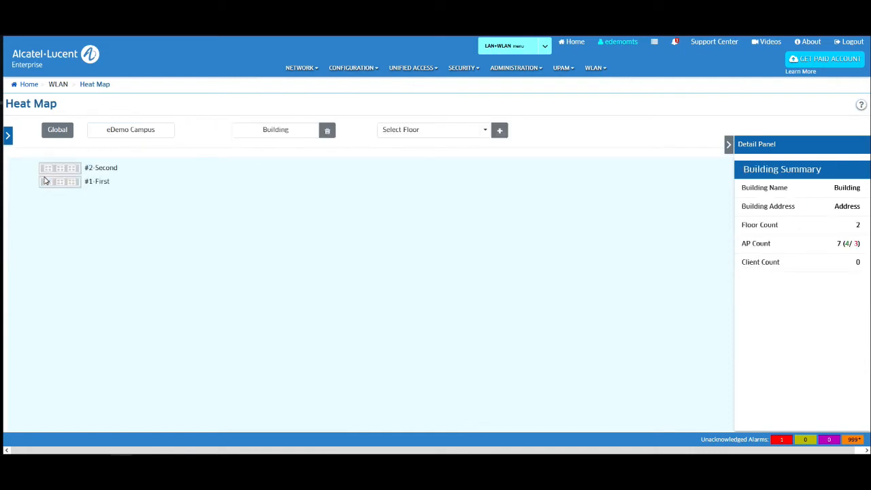
click(51, 188)
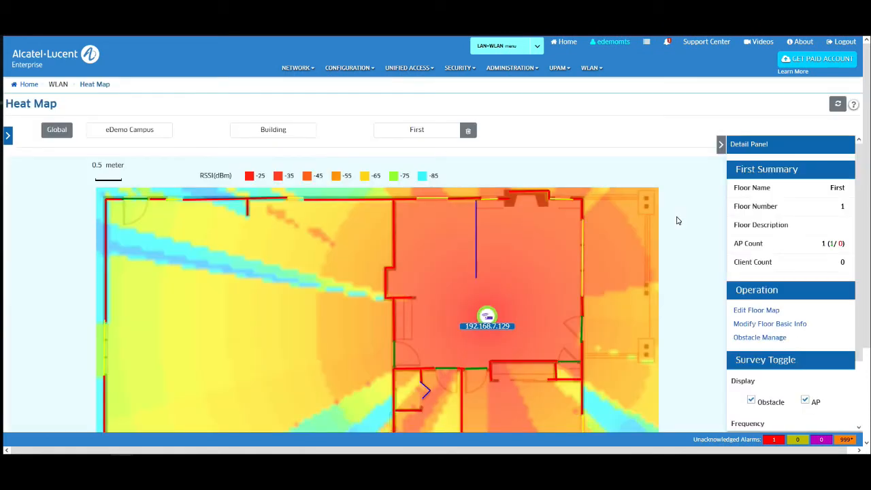
scroll(678, 220, down, 3)
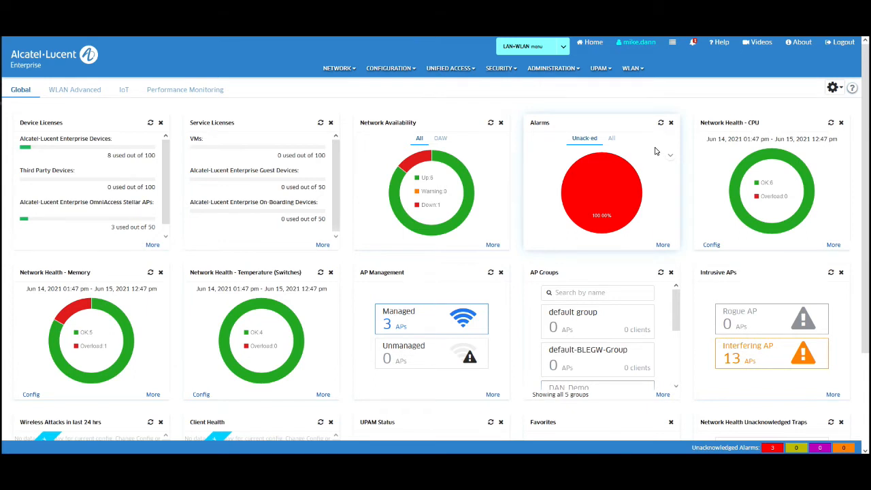
Step: Go to Unified Access > Unified Policy and show the Unified Policy List
click(439, 69)
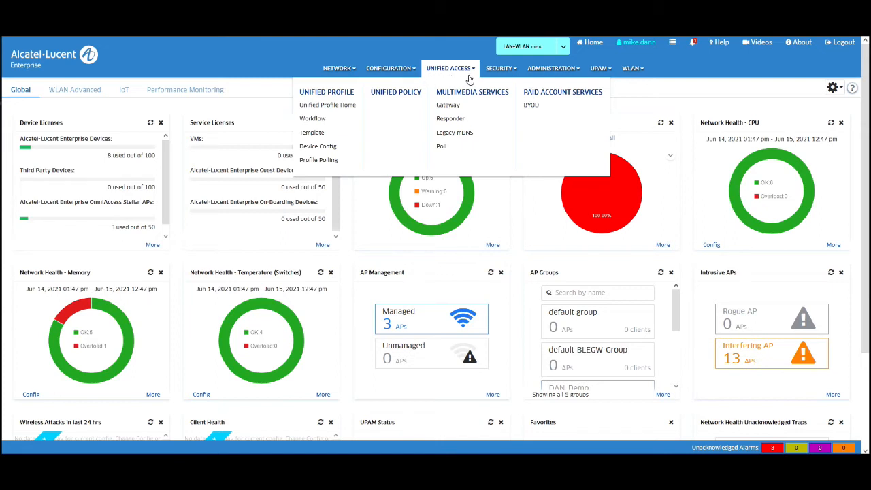
click(388, 96)
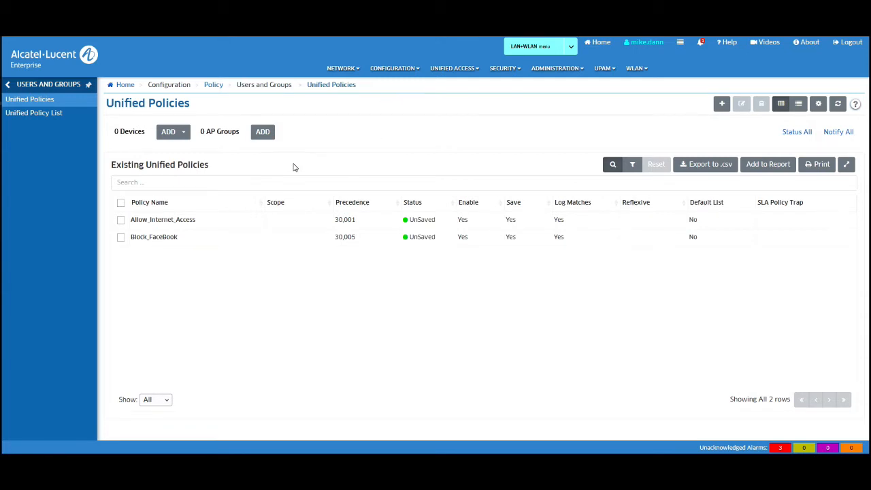
click(46, 116)
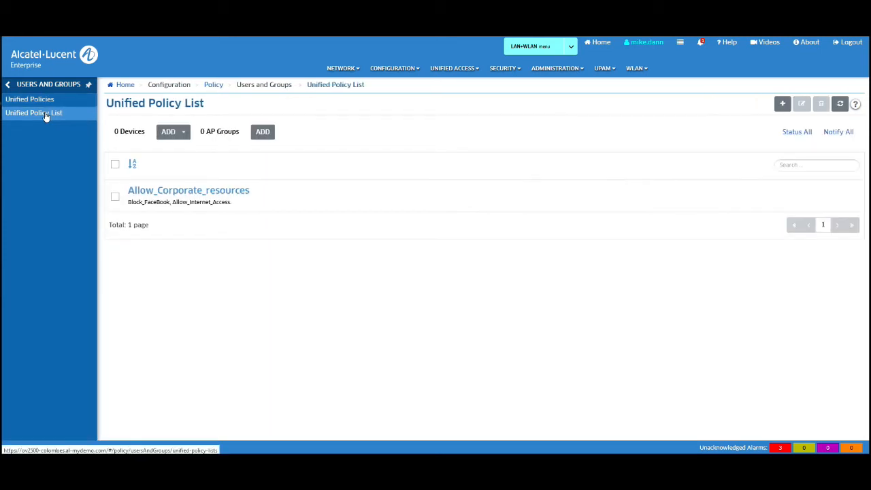
click(48, 104)
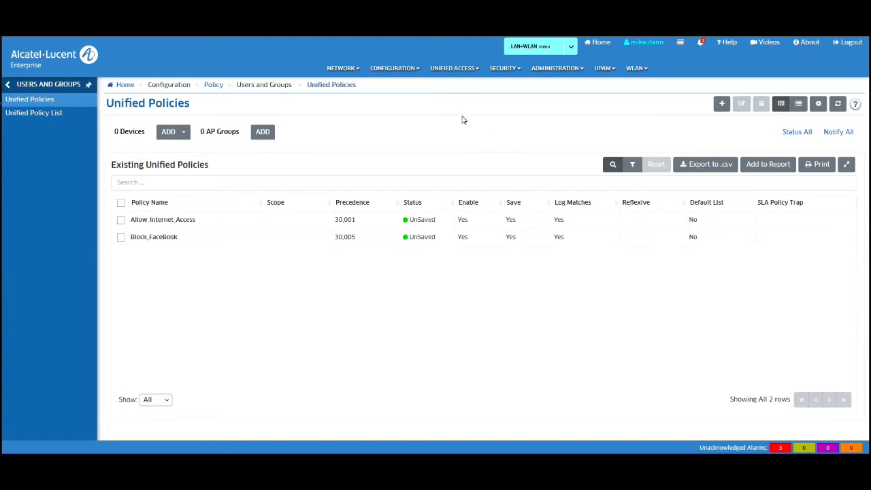
Step: Start a new unified policy named 'My_Policy' and advance to device selection
click(722, 107)
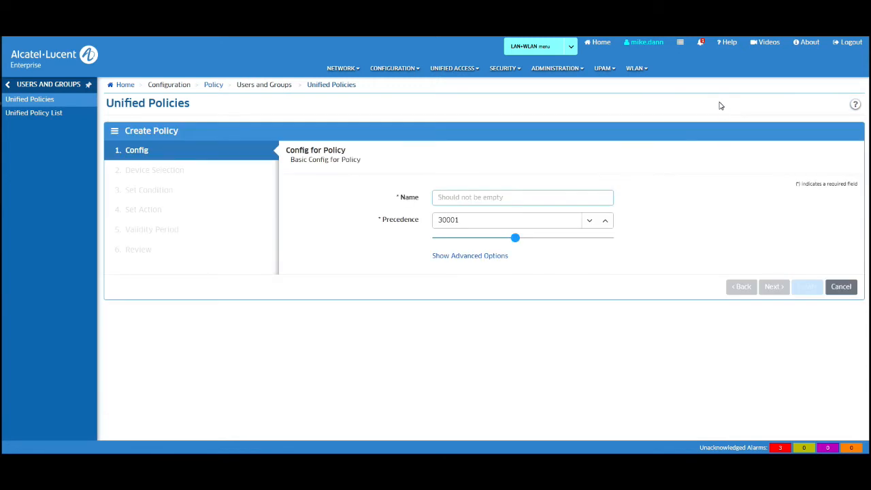
click(499, 196)
text(M)
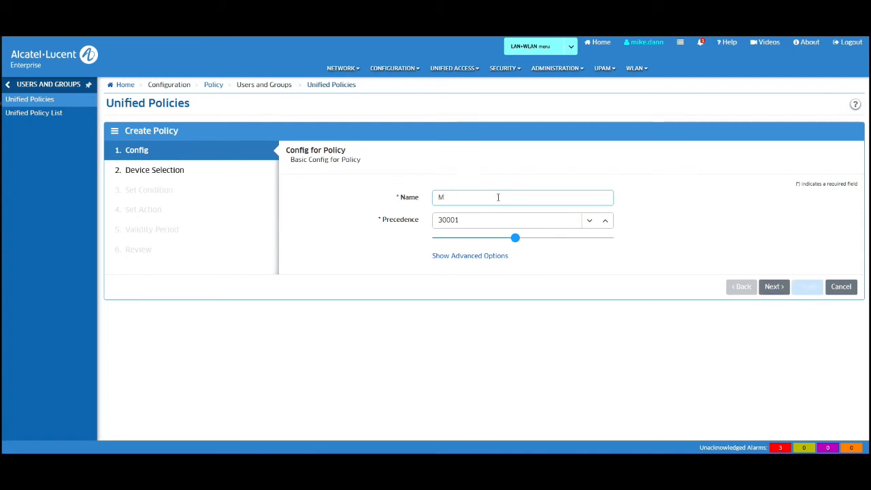
text(y_Policy)
click(774, 288)
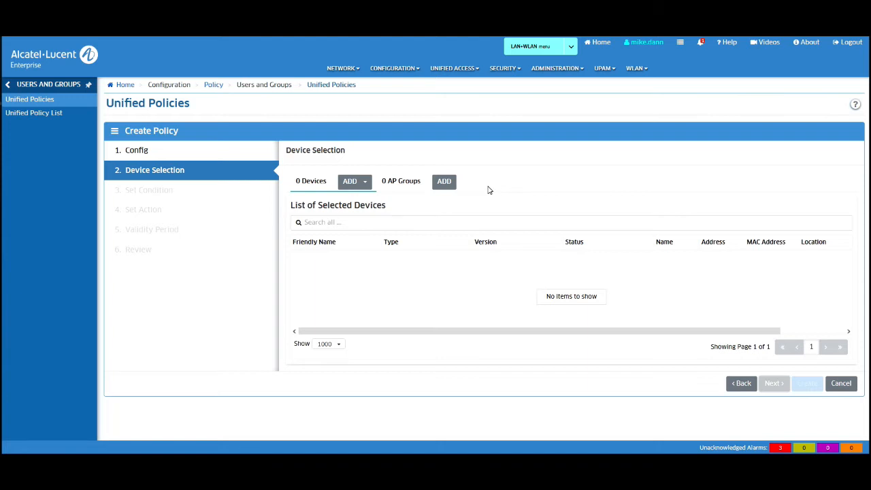
Step: Assign AP group DAN_Demo to the policy and advance to Set Condition
click(444, 181)
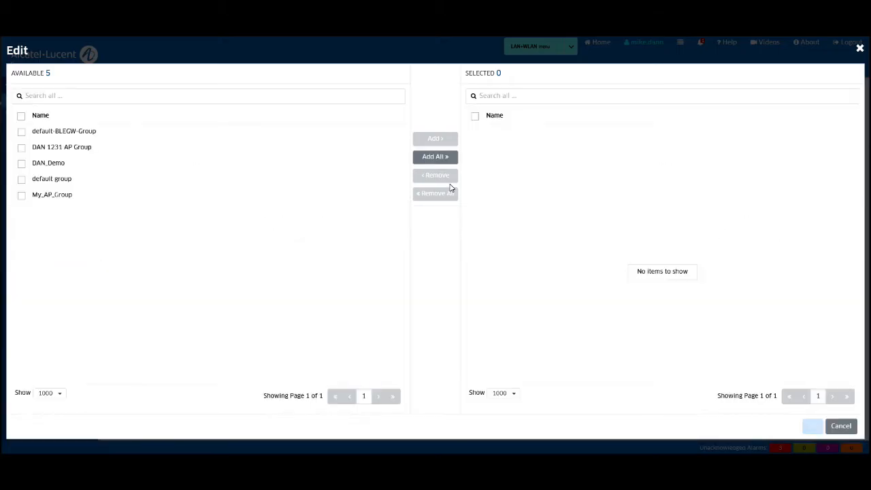
double_click(80, 167)
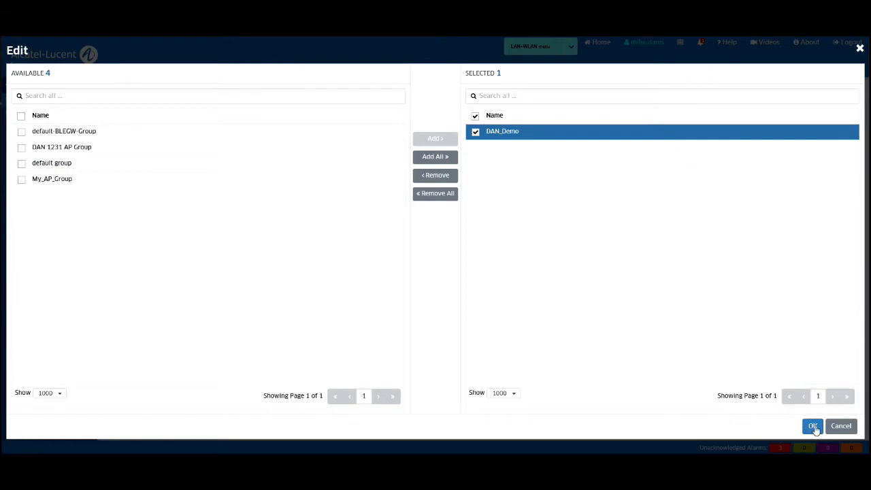
click(813, 426)
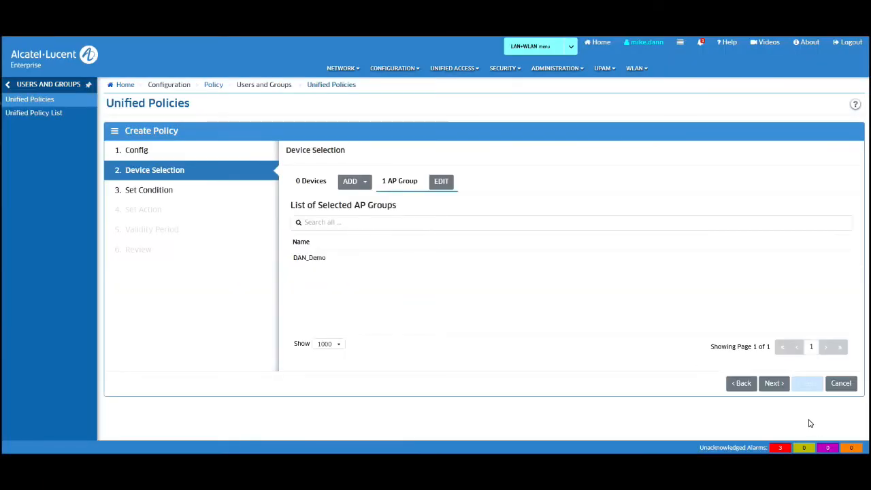
click(774, 385)
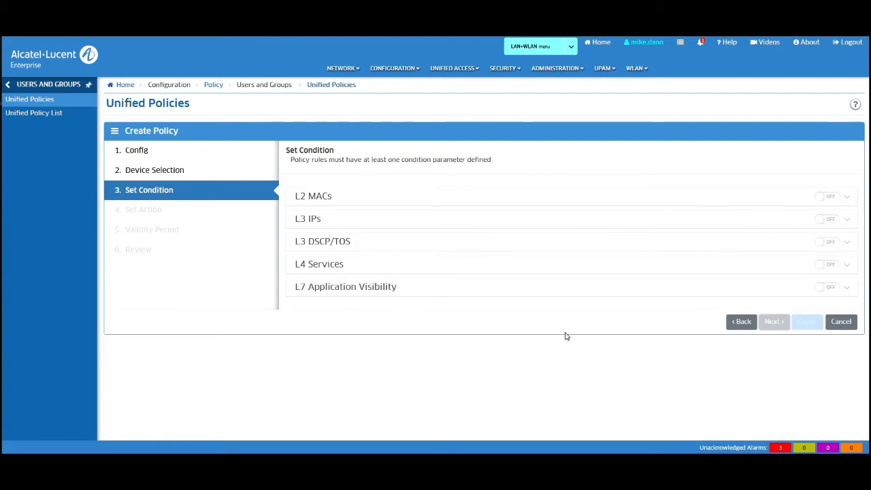
Step: Look through the L2, L3 and L4 condition options, leaving L4 Services switched off
click(553, 199)
click(557, 224)
click(558, 224)
click(542, 249)
click(542, 251)
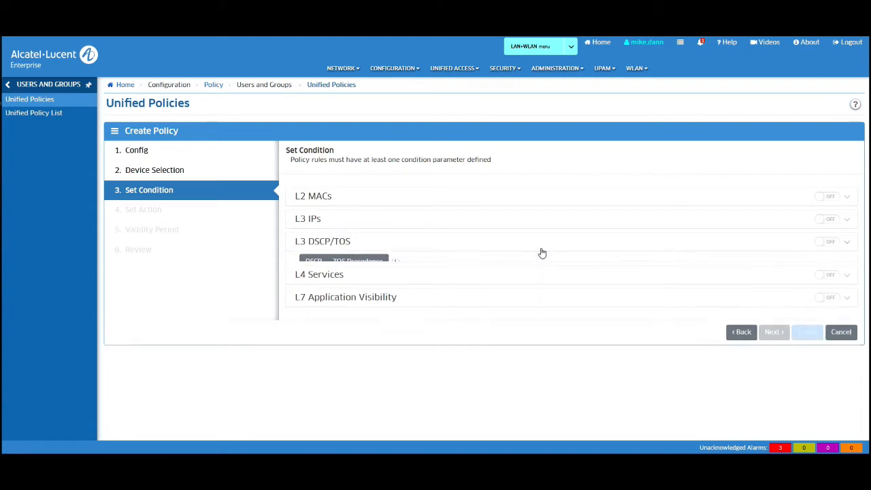
click(541, 269)
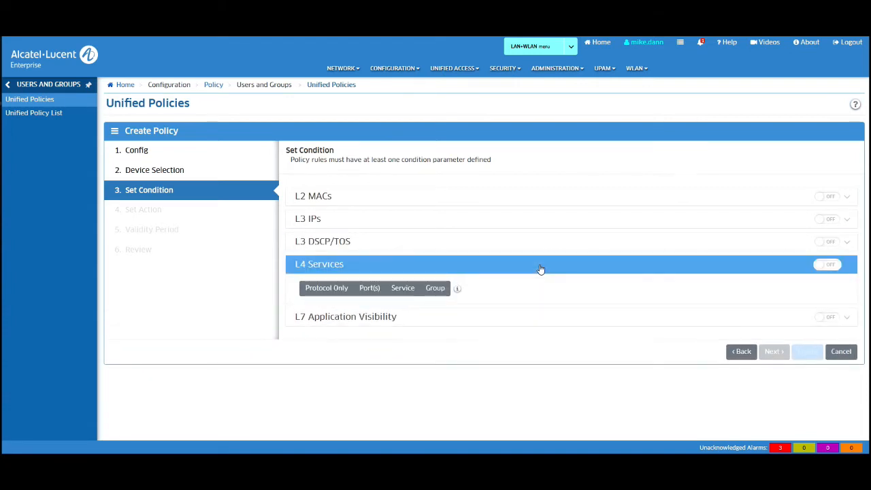
click(312, 290)
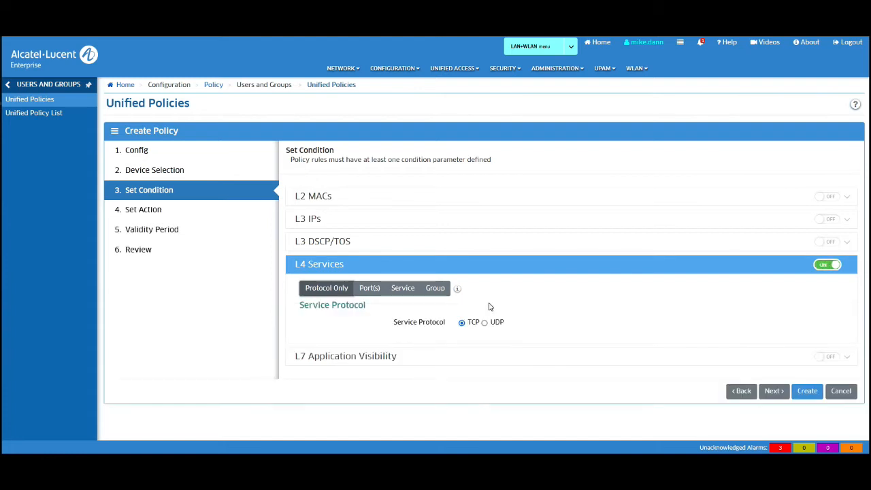
click(371, 291)
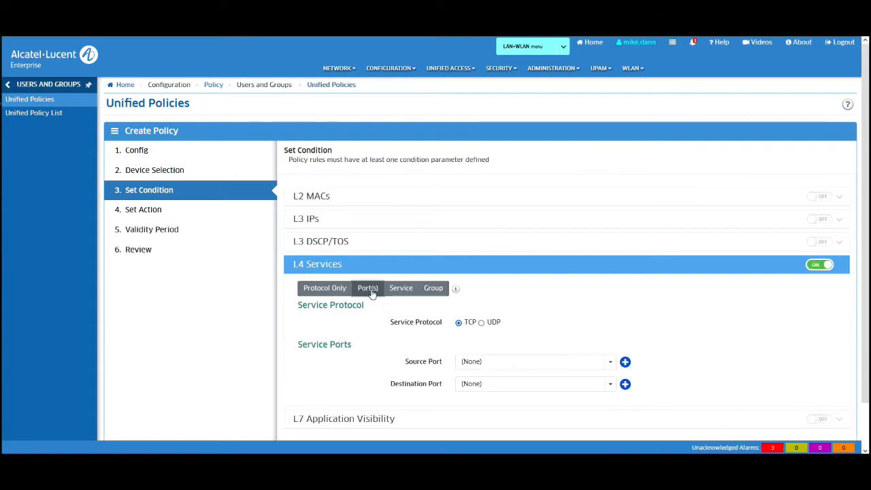
click(528, 268)
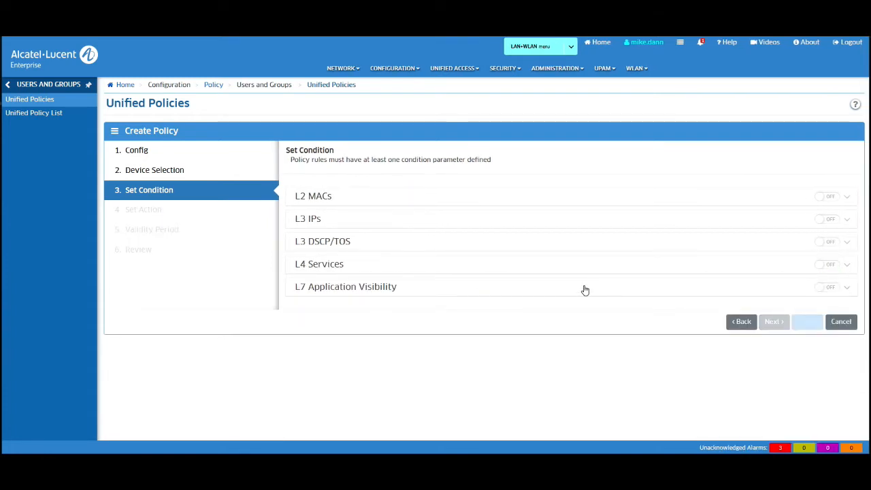
Step: Set the L7 App Name condition to youtube and continue to Set Action
click(585, 292)
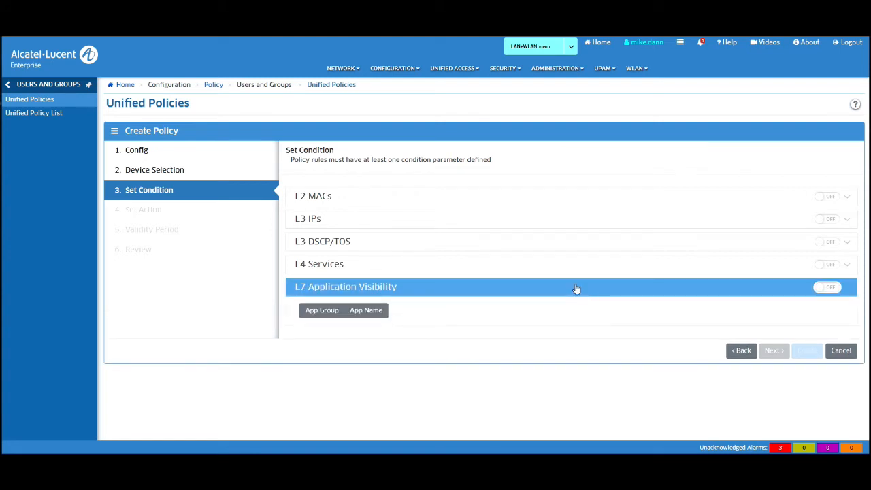
click(365, 314)
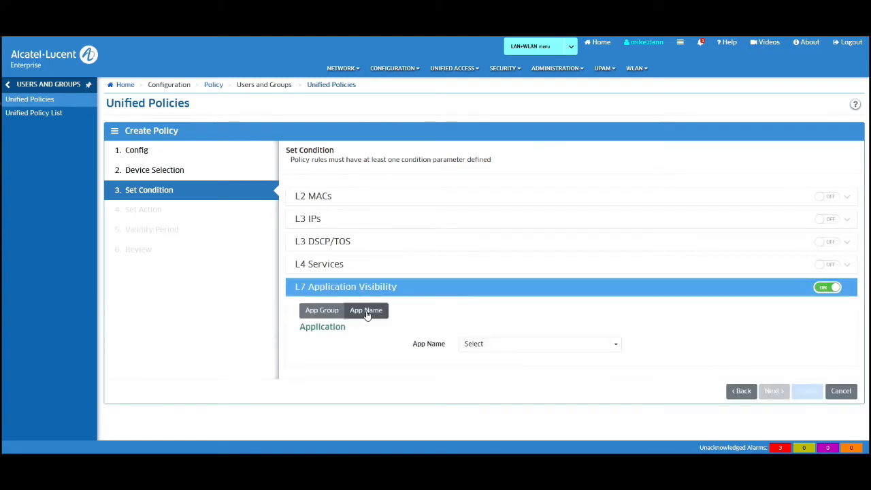
click(588, 349)
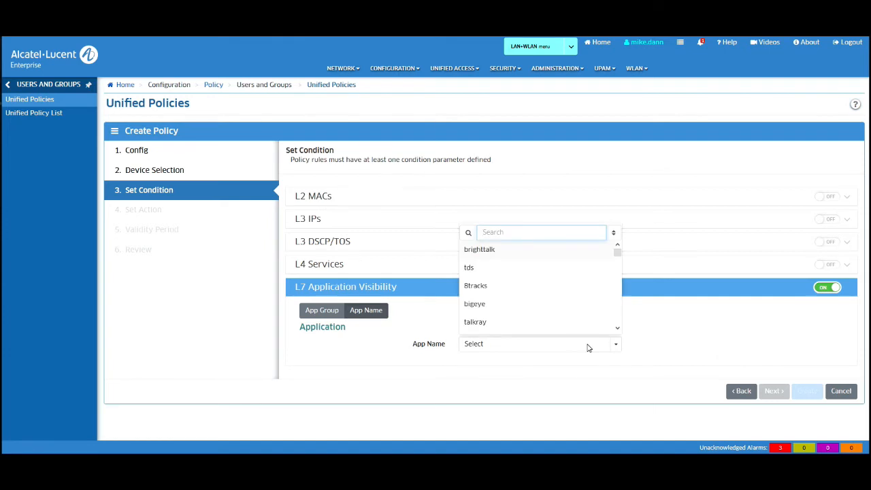
text(youtube)
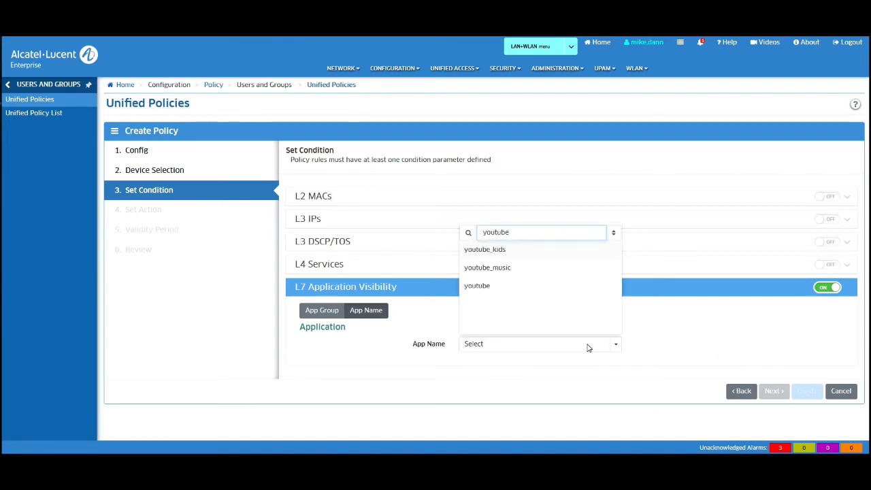
click(506, 292)
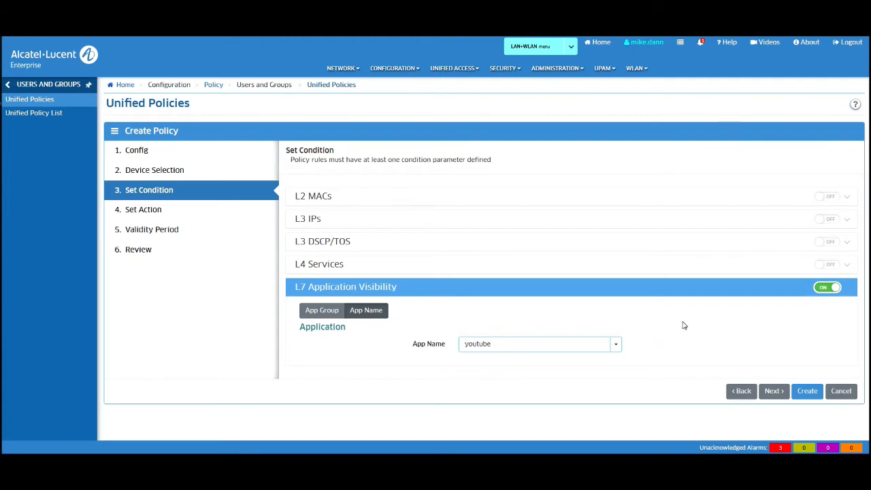
click(772, 392)
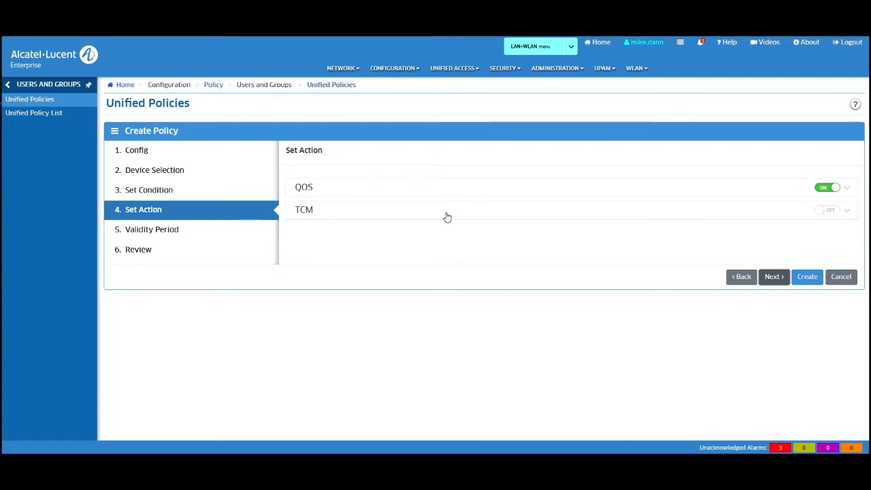
Step: Set the QoS Disposition to DROP
click(447, 190)
scroll(558, 235, down, 2)
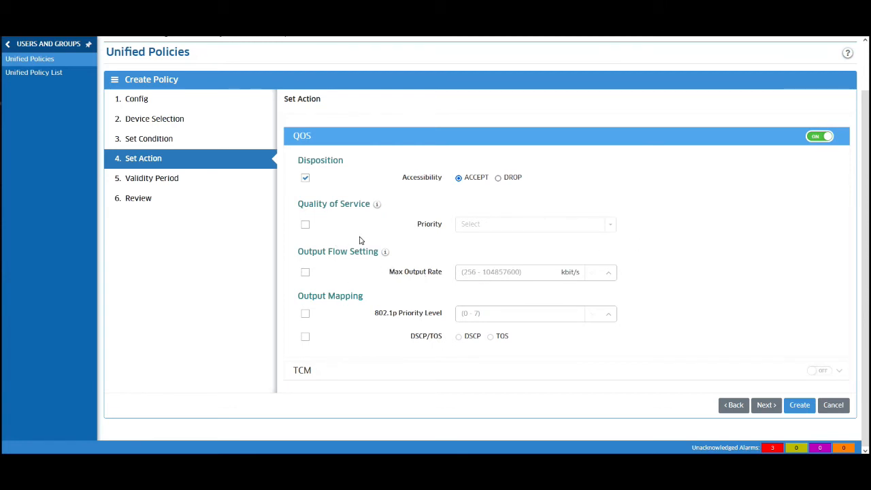
click(498, 178)
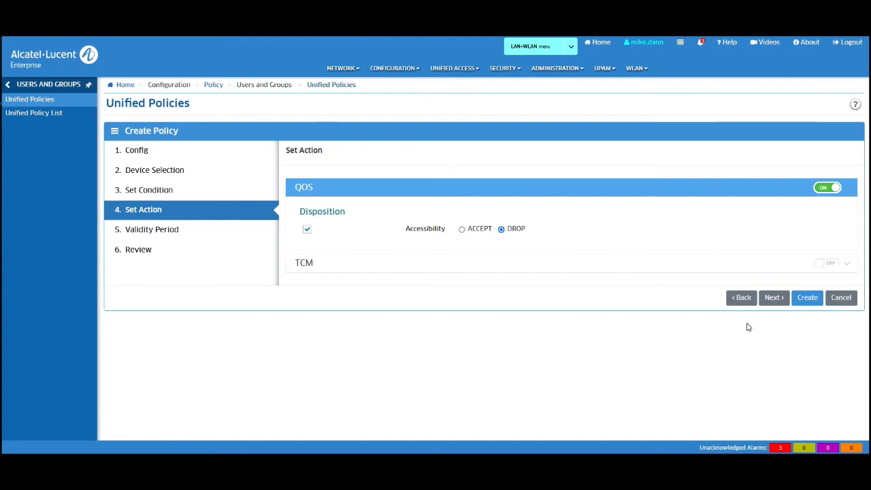
Step: Limit the policy to the WorkingDay validity period
click(774, 298)
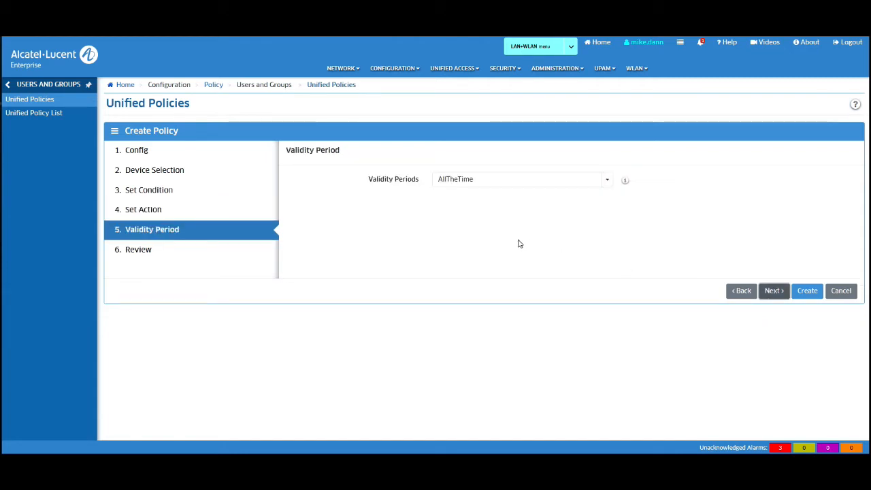
click(607, 184)
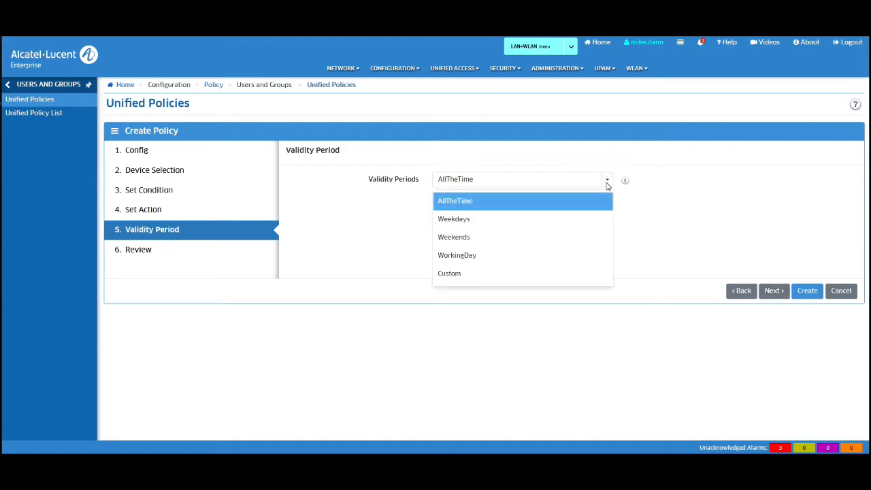
click(479, 259)
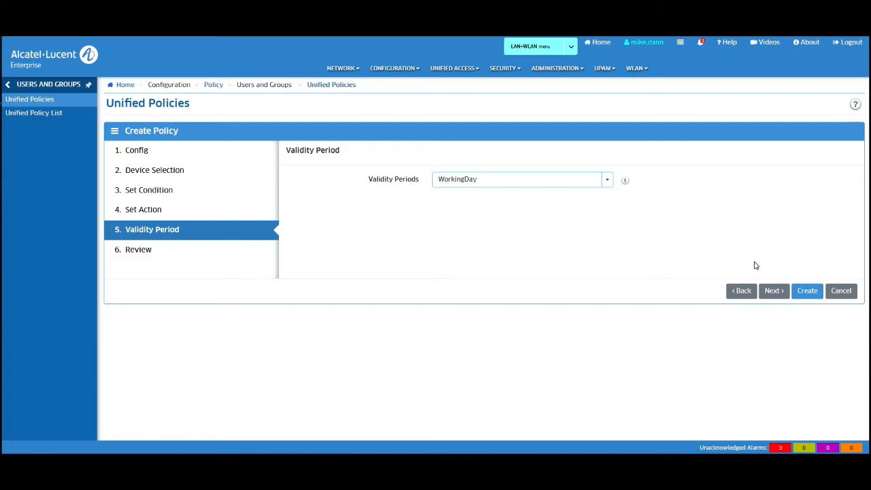
Step: Create My_Policy from the review summary, acknowledge the save, and go to Unified Policy List
click(774, 291)
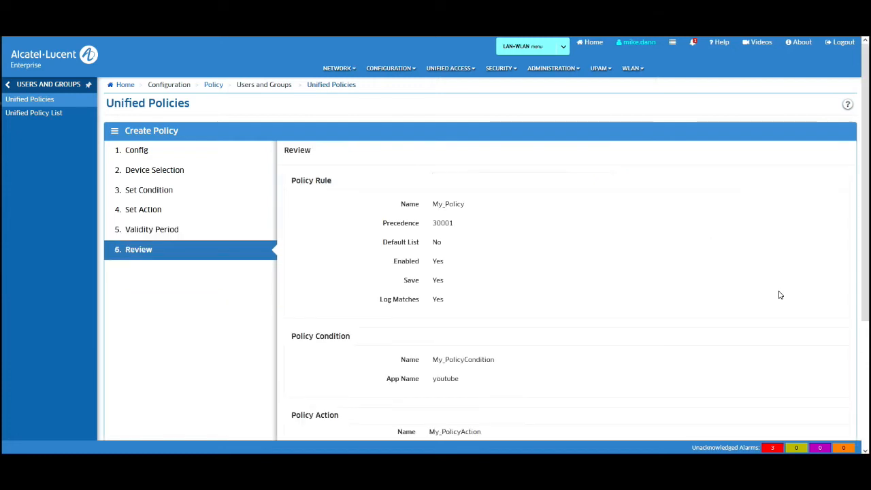
scroll(781, 294, down, 5)
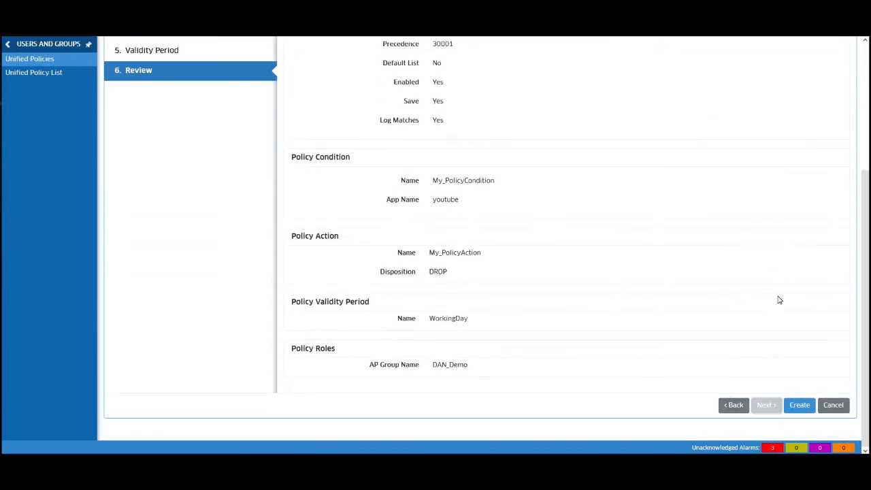
click(799, 406)
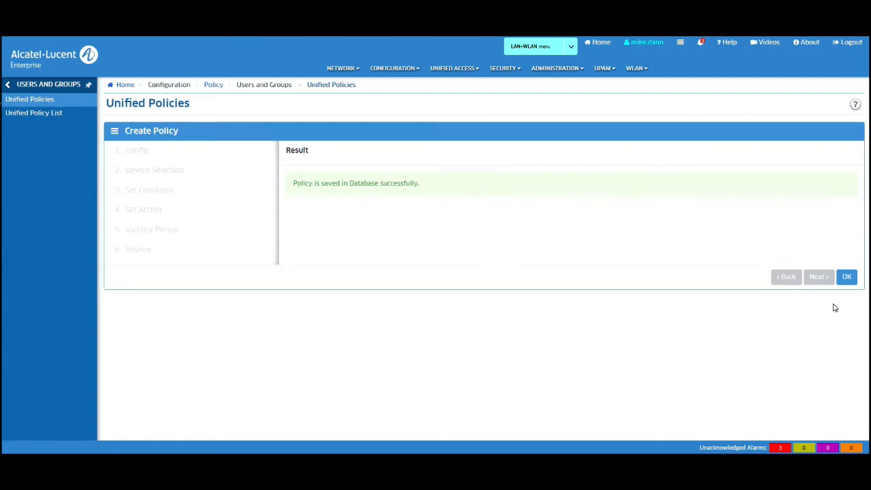
click(842, 280)
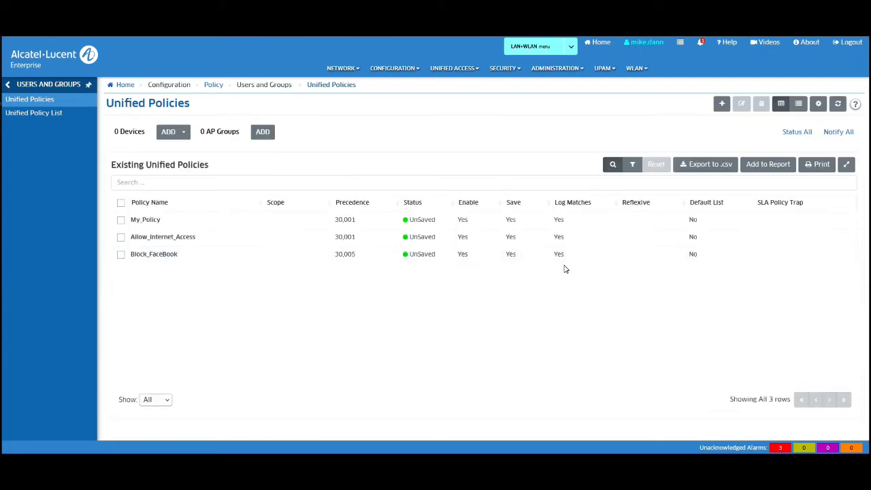
click(41, 114)
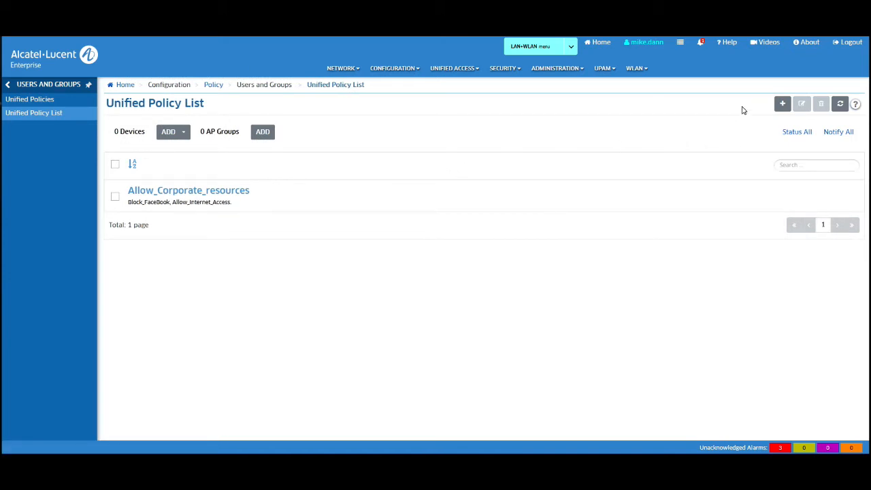
Step: Start a new policy list named My_List containing My_Policy, keeping Device-Default as default policy
click(784, 105)
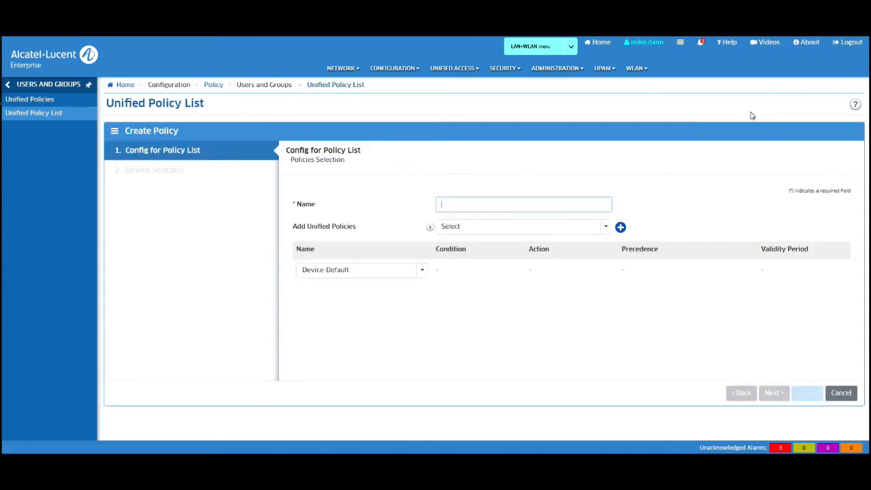
click(562, 203)
text(My_List)
click(606, 229)
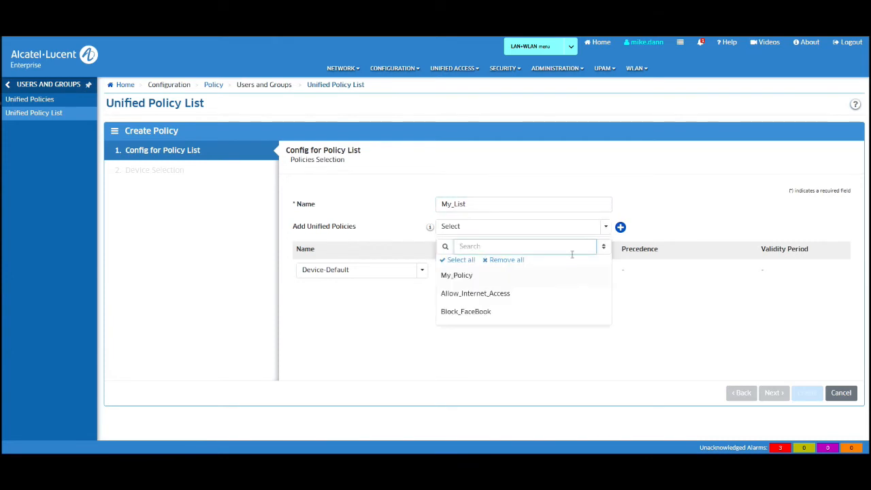
click(478, 278)
click(685, 331)
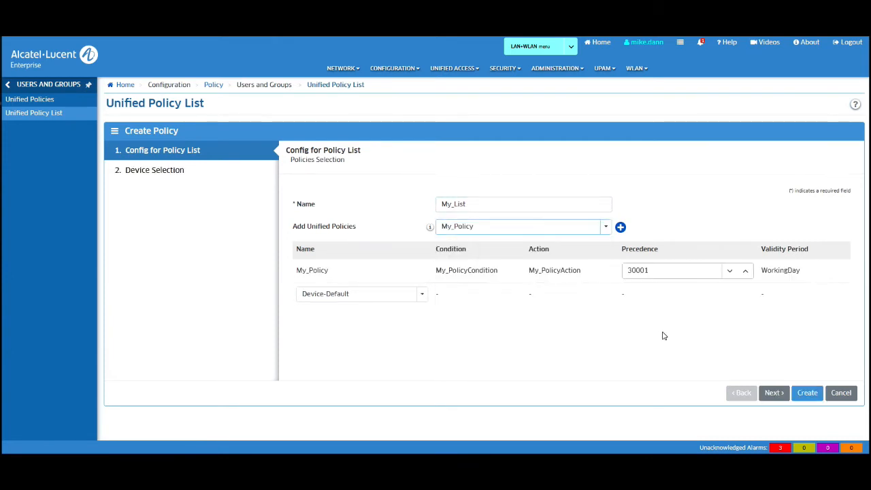
click(422, 294)
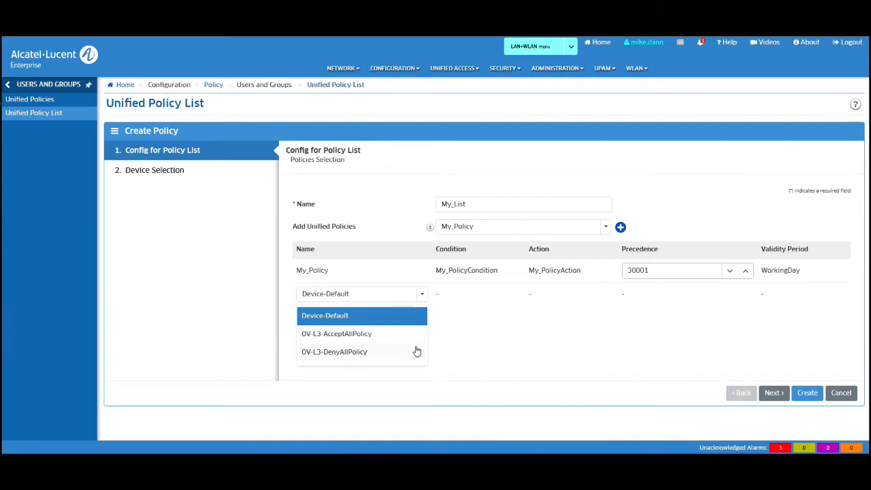
click(494, 327)
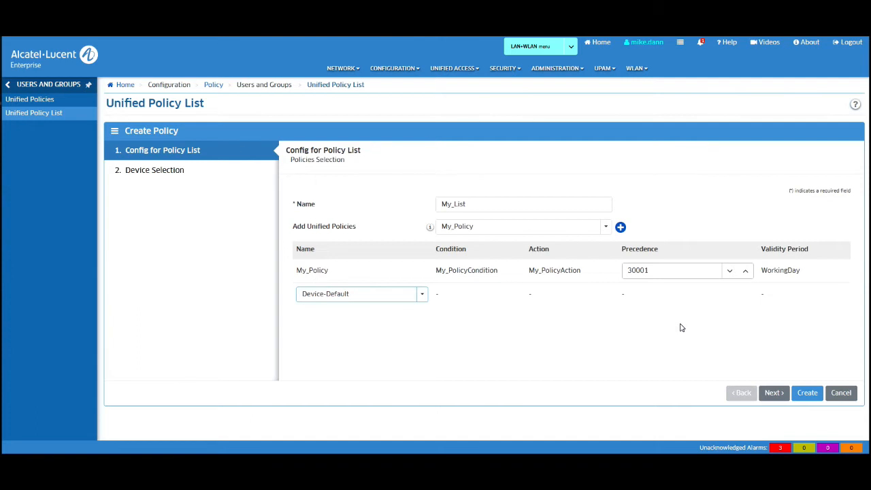
Step: Target the DAN_Demo AP group and create the My_List policy list
click(774, 393)
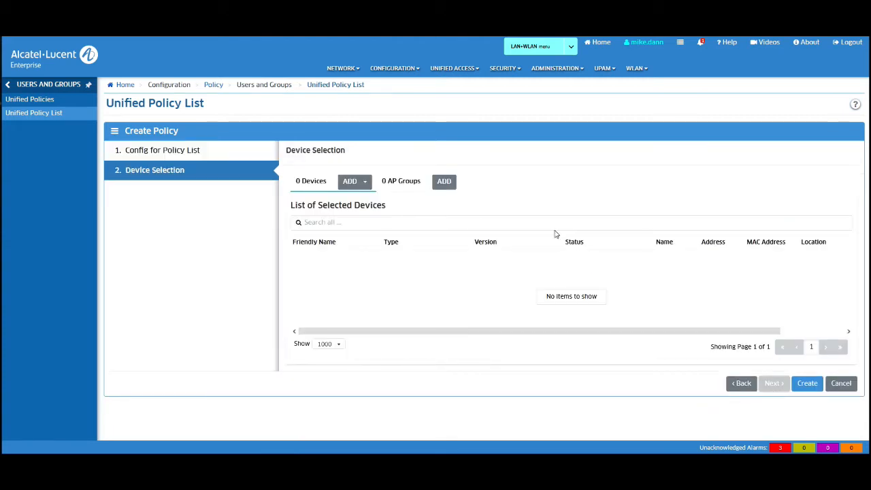
click(444, 183)
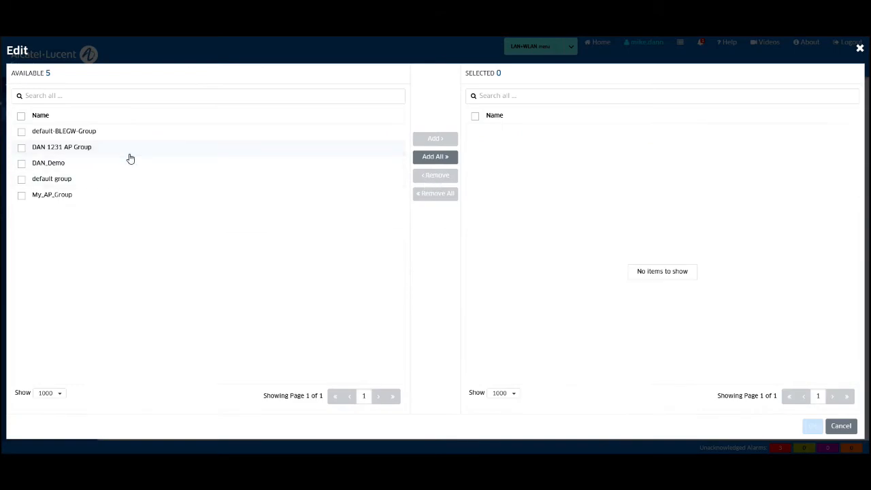
double_click(93, 164)
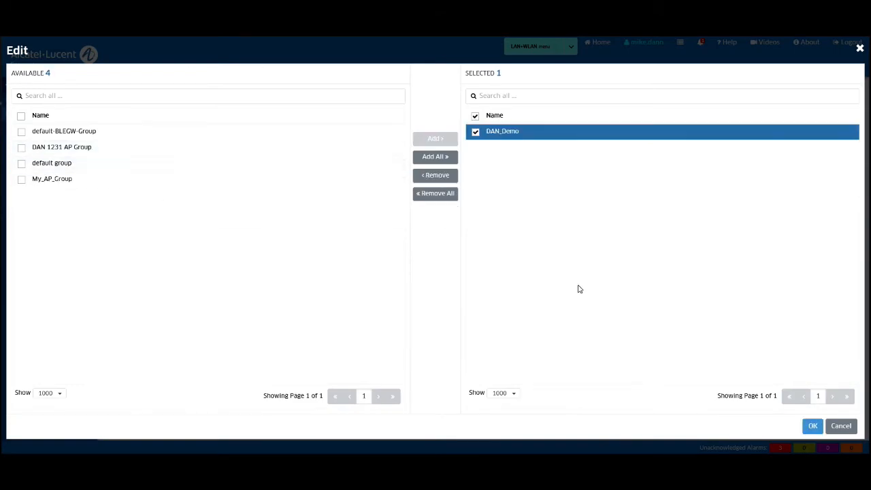
click(810, 427)
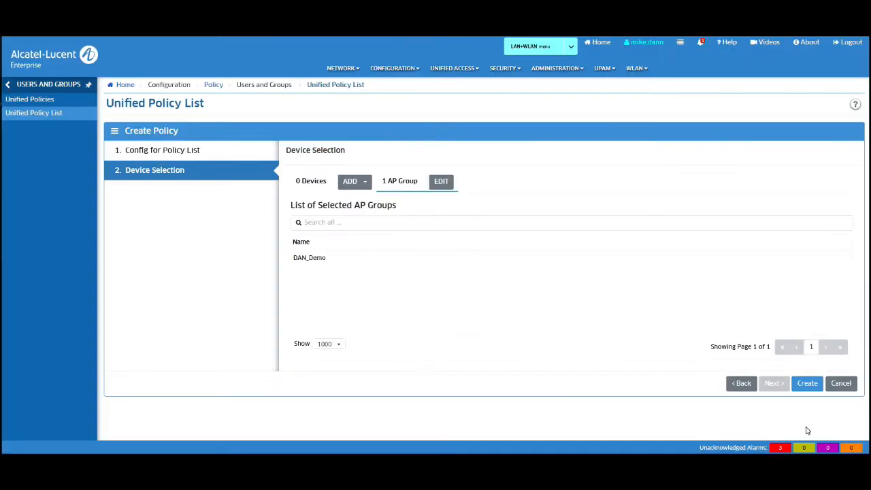
click(808, 384)
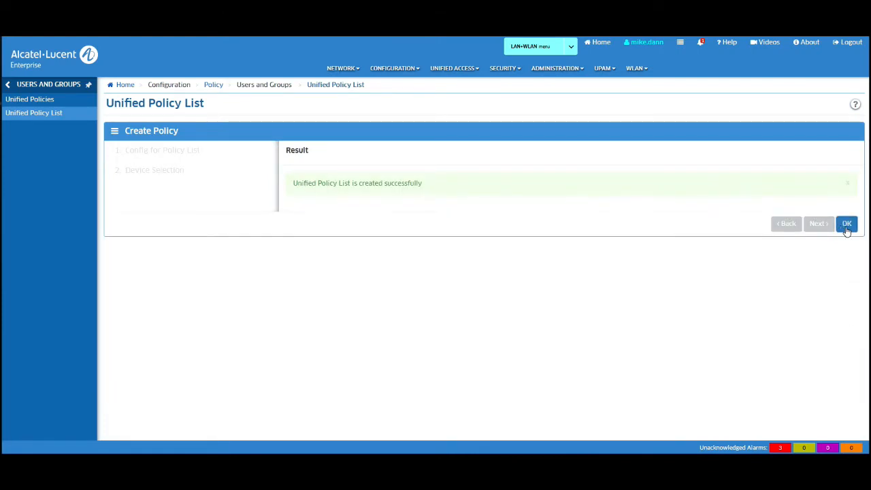
click(847, 224)
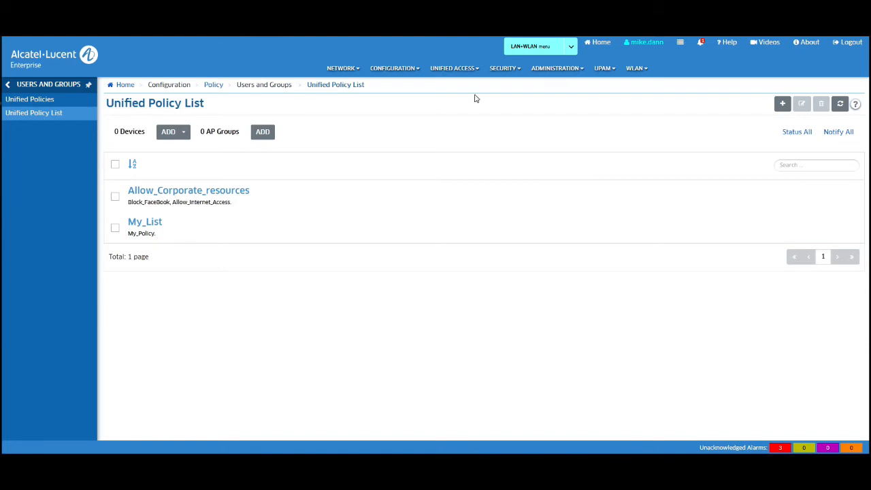
click(461, 71)
Step: Open the Access Role Profiles page under Unified Profile templates and start a new profile
click(327, 96)
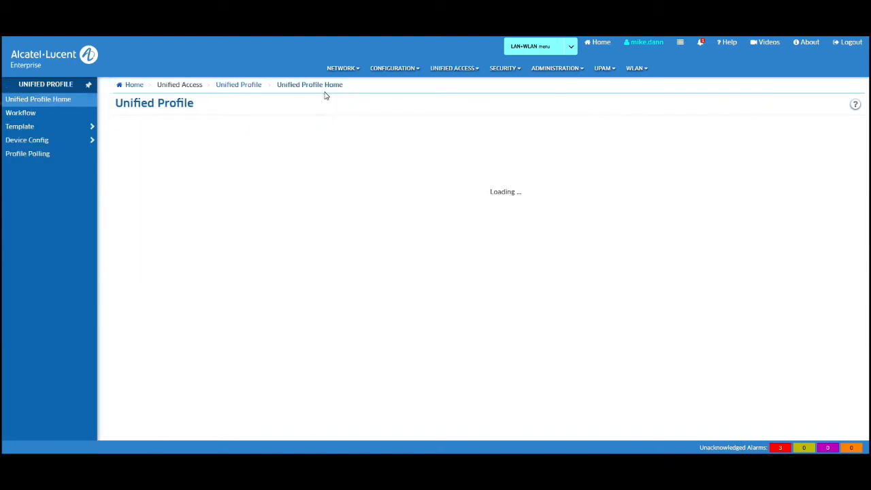
click(44, 130)
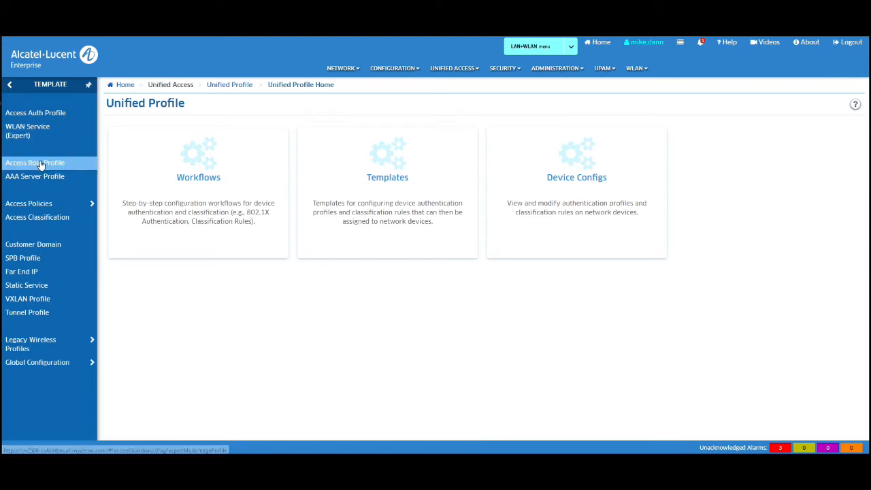
click(40, 165)
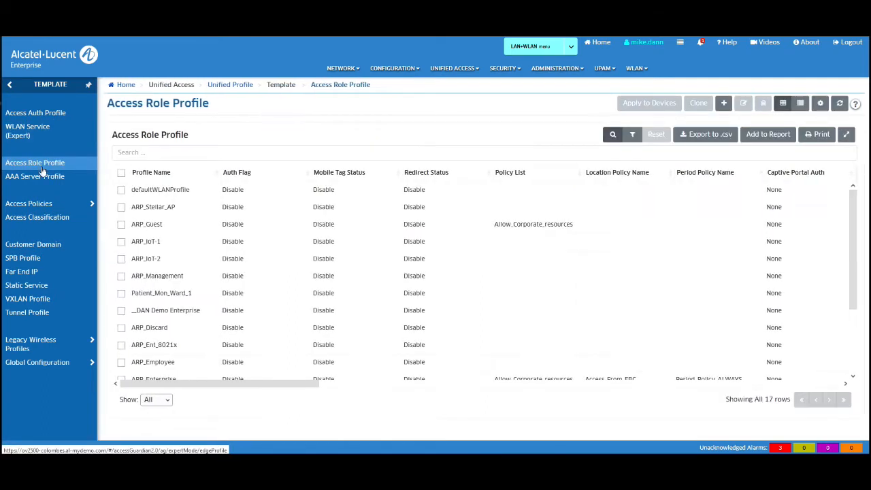
click(724, 105)
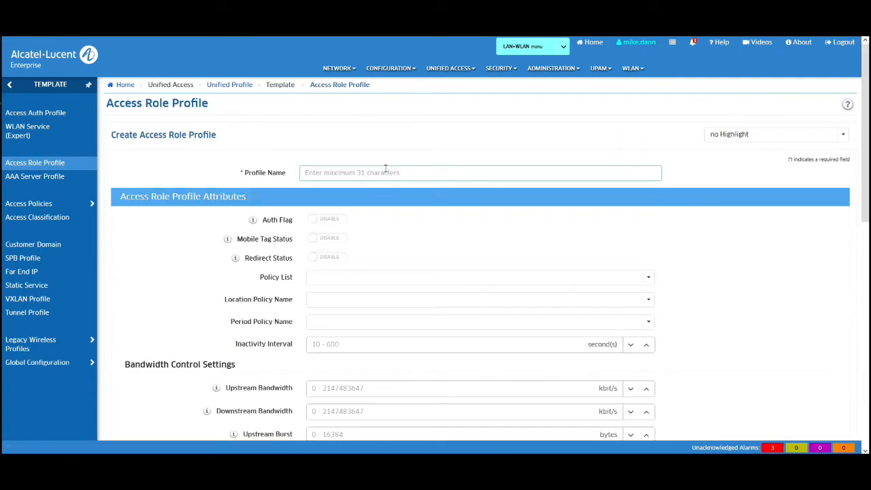
Step: Create access role profile My_Access_Profile using the My_List policy list
text(My_Access_Profile)
click(648, 281)
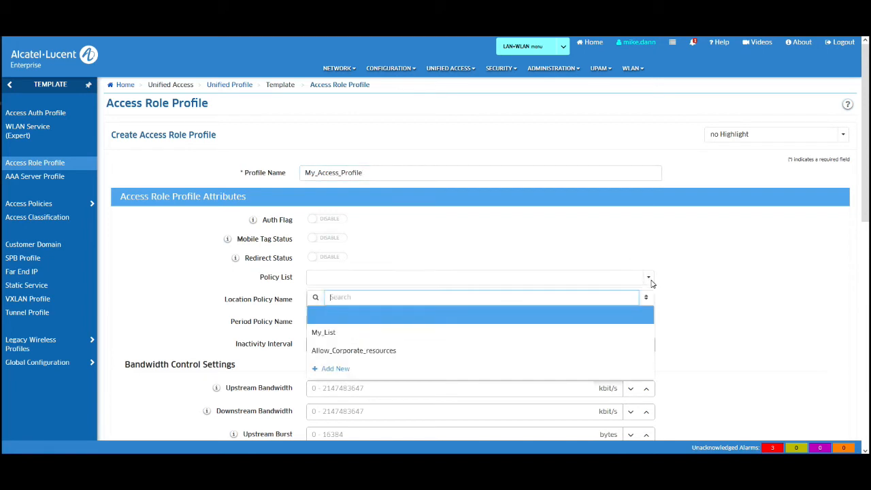
click(326, 333)
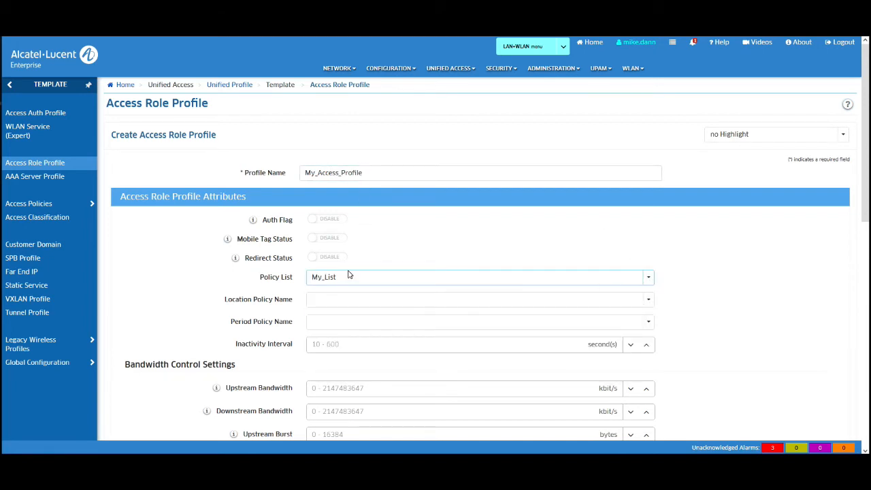
scroll(715, 300, down, 2)
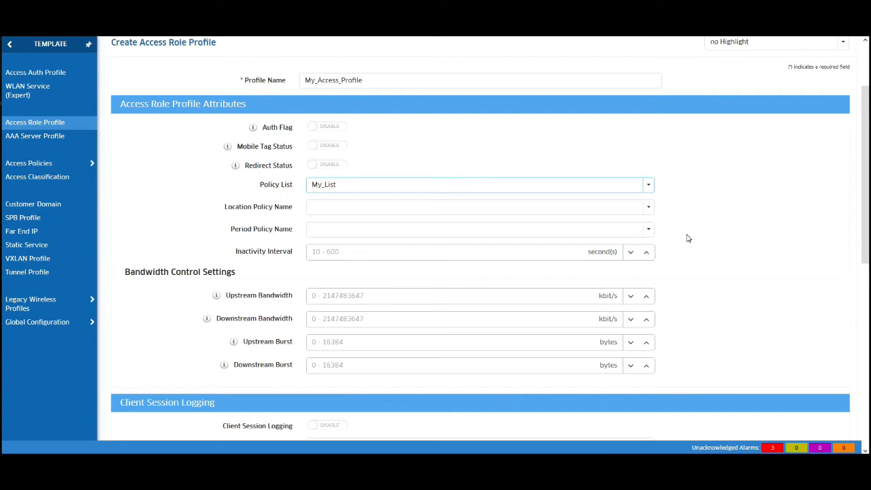
scroll(688, 239, down, 2)
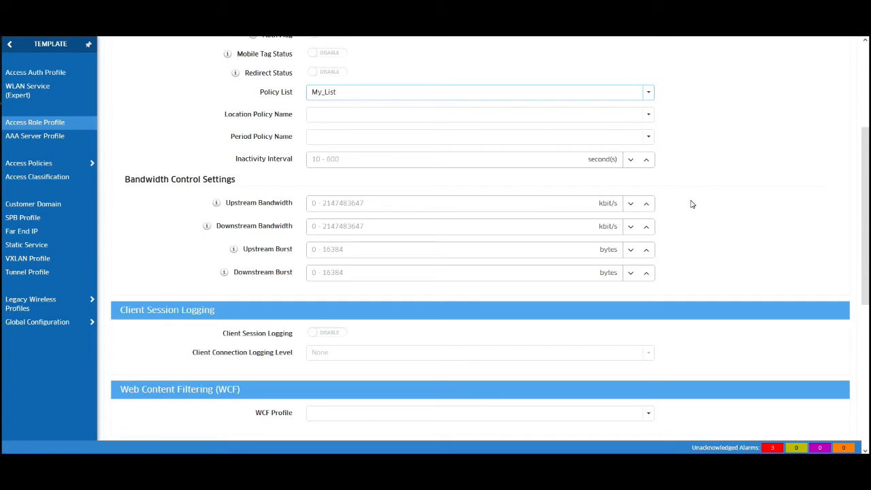
scroll(692, 207, down, 4)
scroll(692, 208, down, 3)
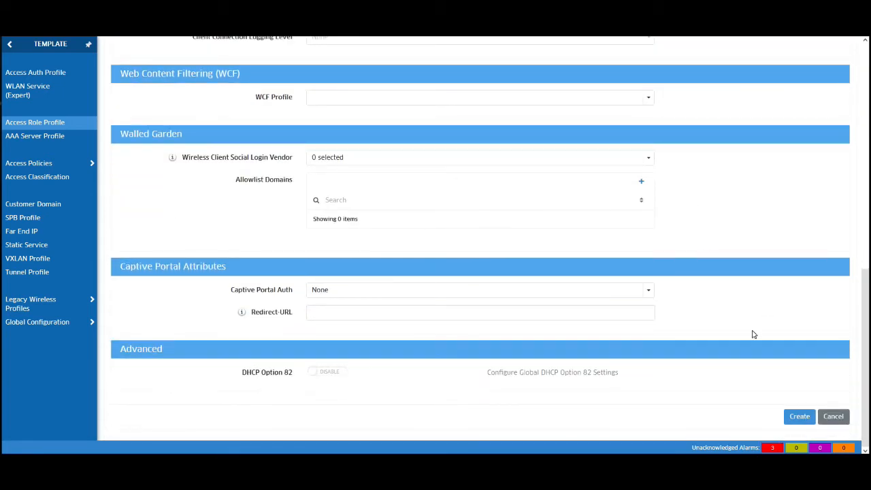
click(793, 422)
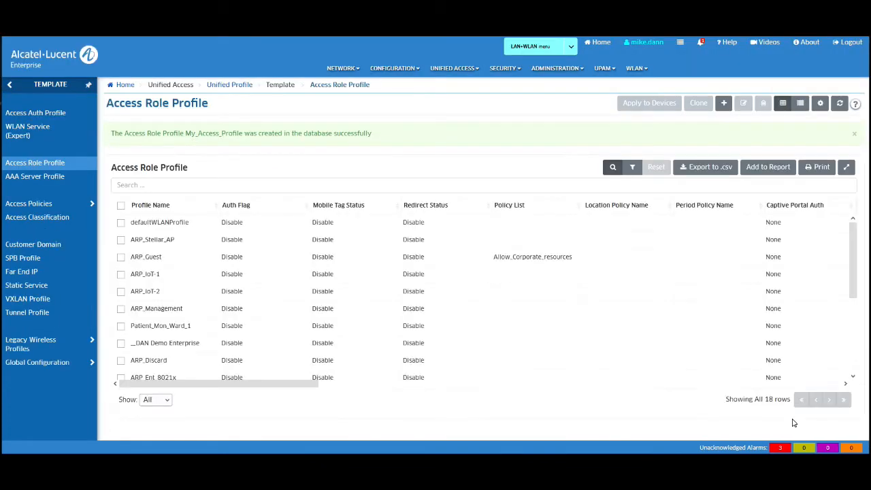
Step: Select My_Access_Profile and begin applying it to devices
scroll(520, 292, down, 5)
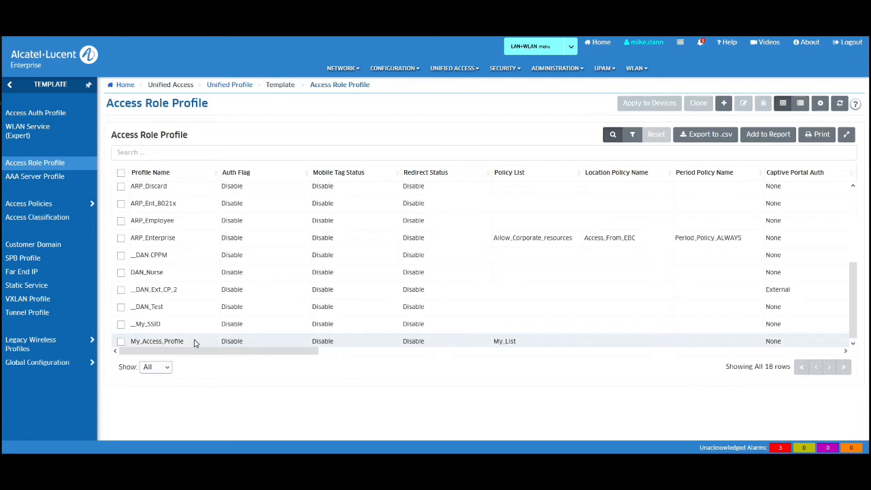
click(120, 342)
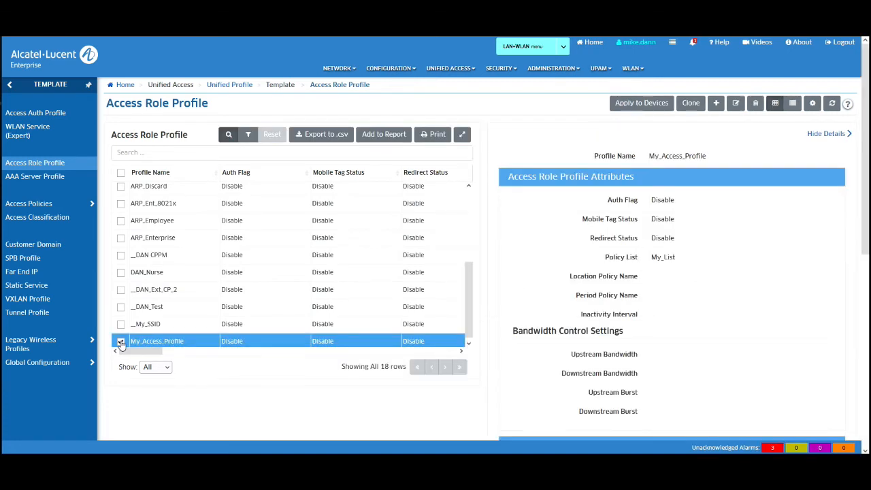
click(640, 103)
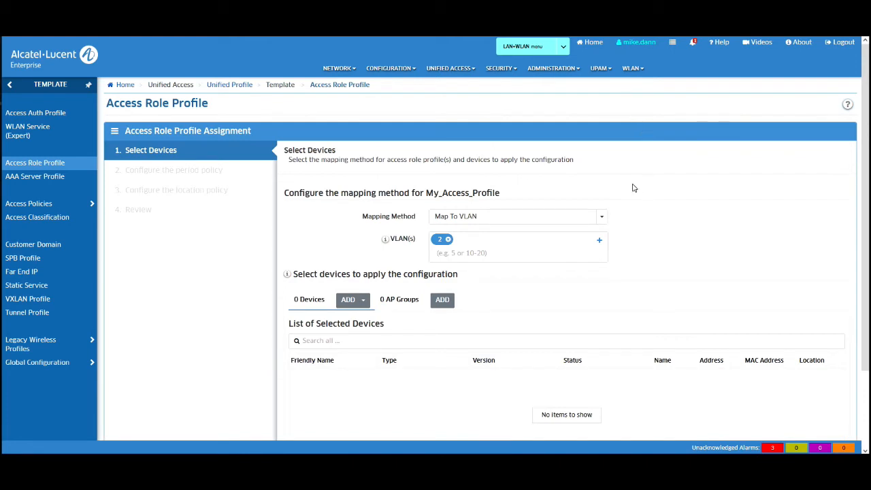
Step: Keep the Map To VLAN method and replace VLAN 2 with VLAN 3012
click(603, 216)
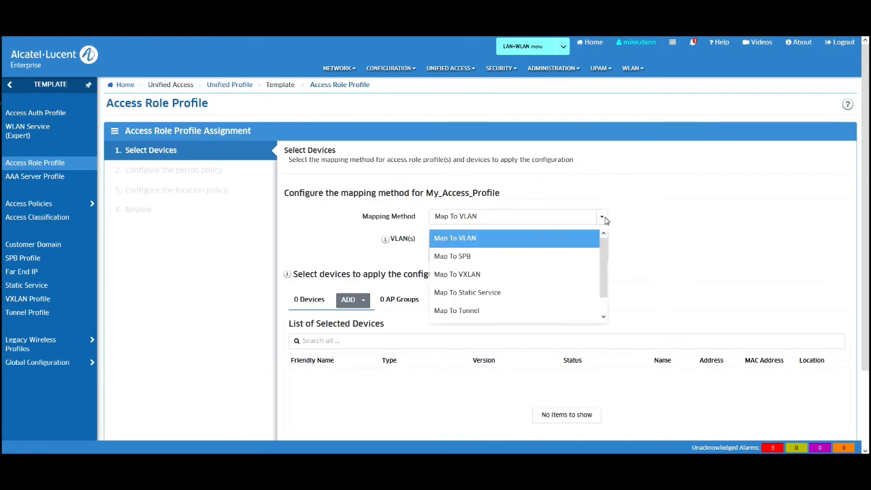
mouse_move(604, 249)
mouse_down()
mouse_move(609, 278)
mouse_move(604, 247)
mouse_up()
click(661, 222)
click(535, 245)
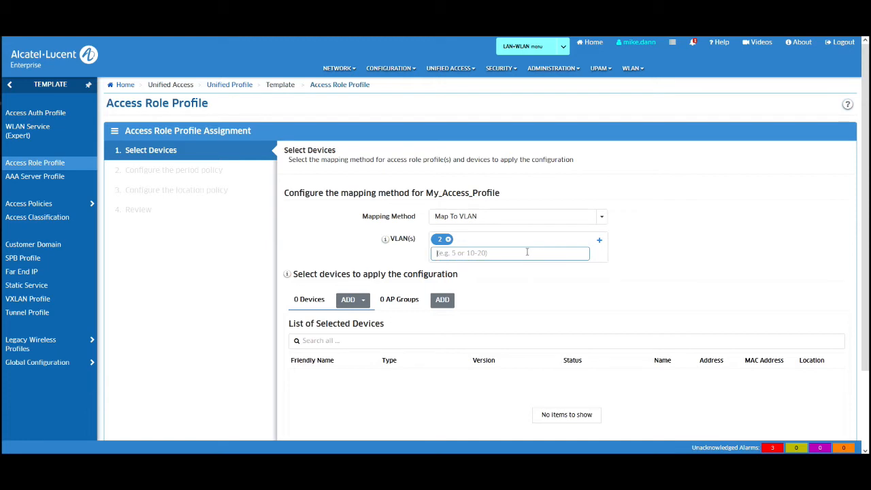
text(30)
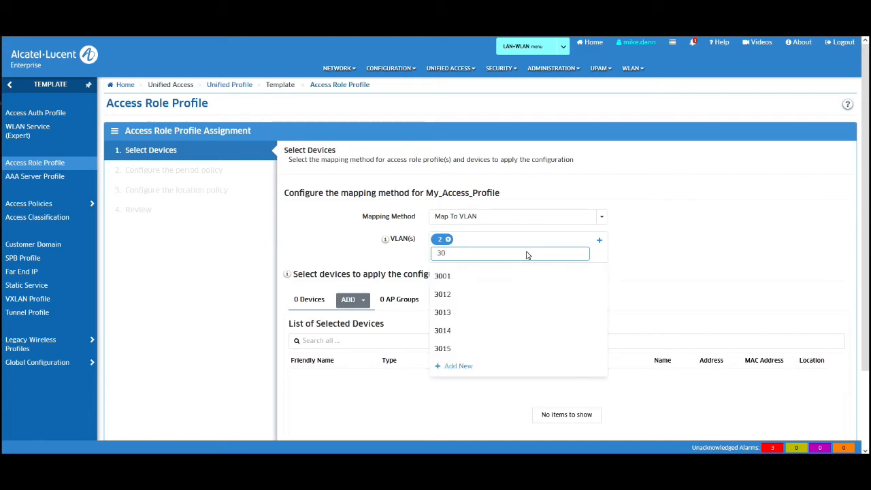
text(12)
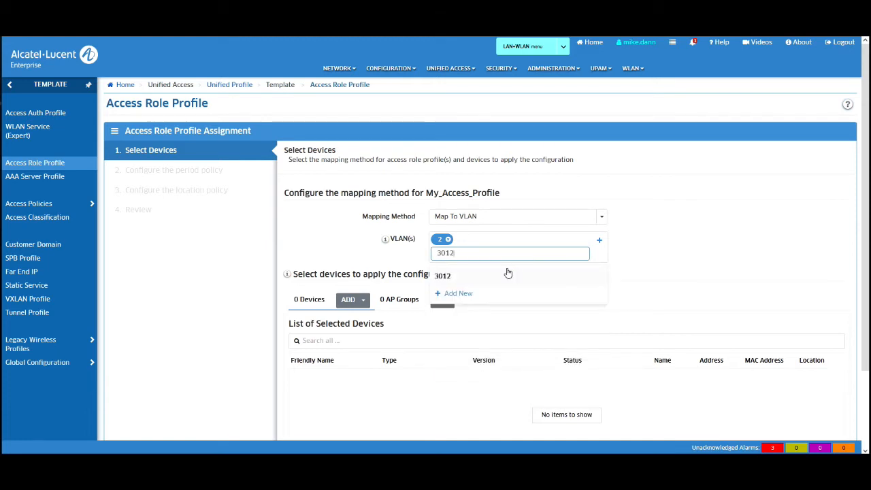
click(504, 276)
click(447, 240)
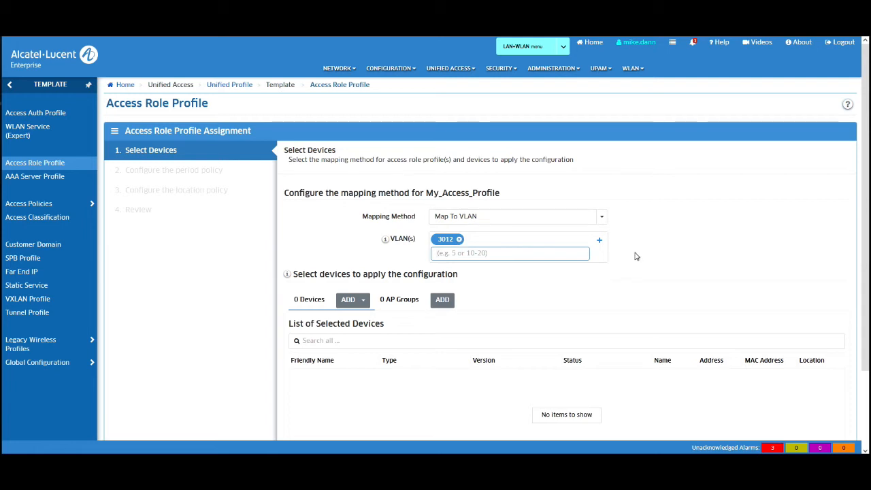
Step: Choose DAN_Demo as the AP group receiving My_Access_Profile
click(443, 299)
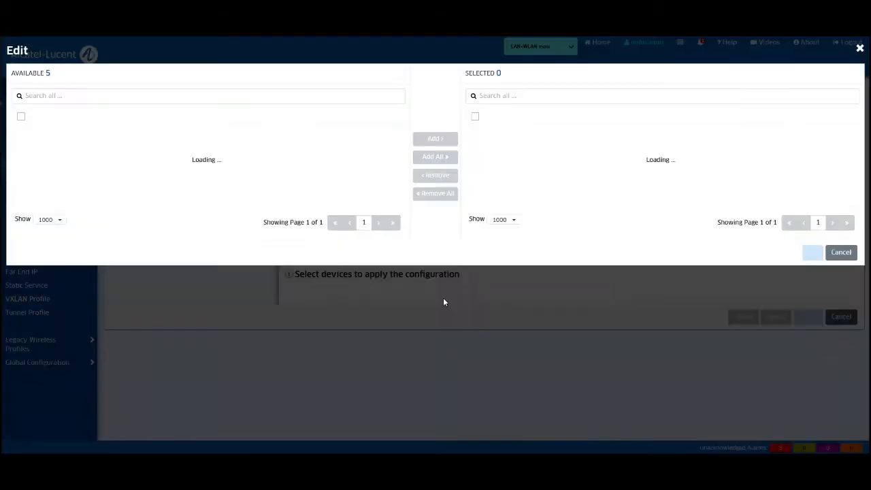
double_click(62, 148)
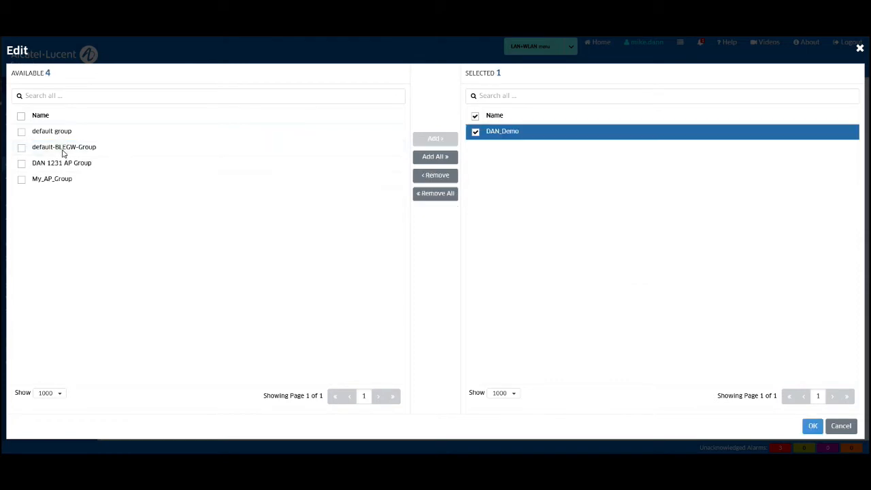
click(812, 425)
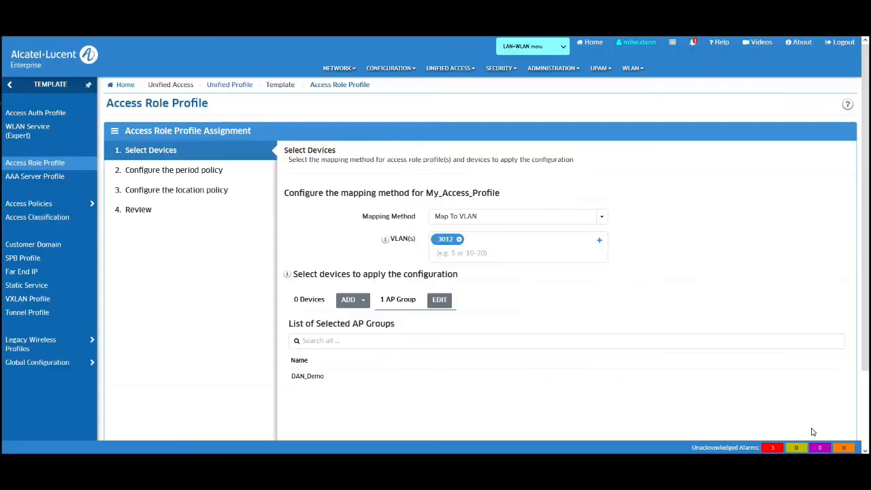
scroll(570, 317, down, 2)
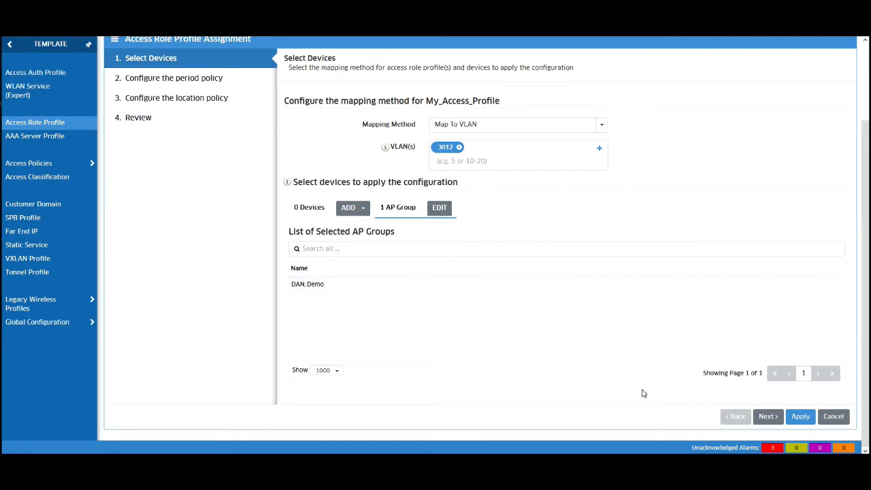
Step: Keep default period and location policies, review the VLAN 3012 mapping, and apply the assignment
click(768, 415)
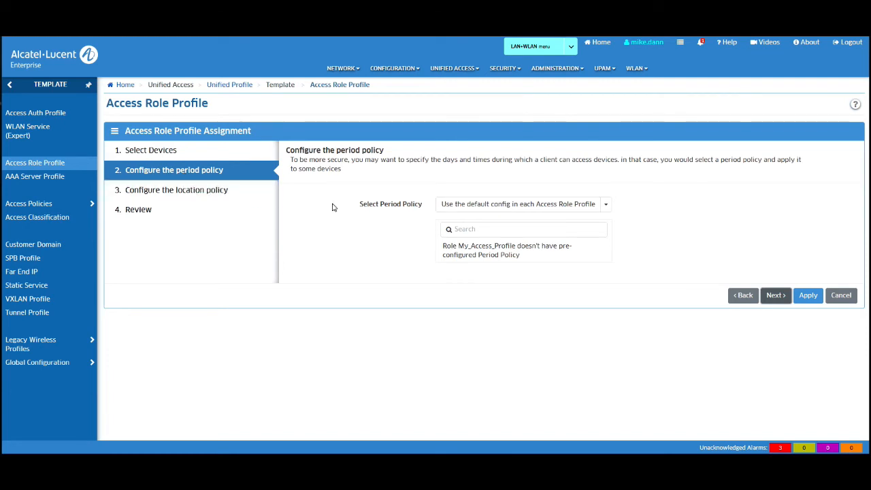
click(776, 296)
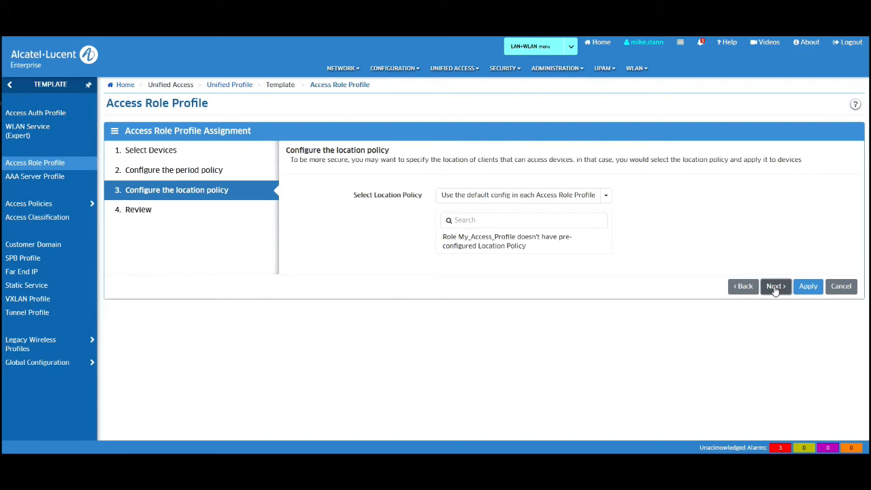
click(776, 286)
scroll(775, 290, down, 2)
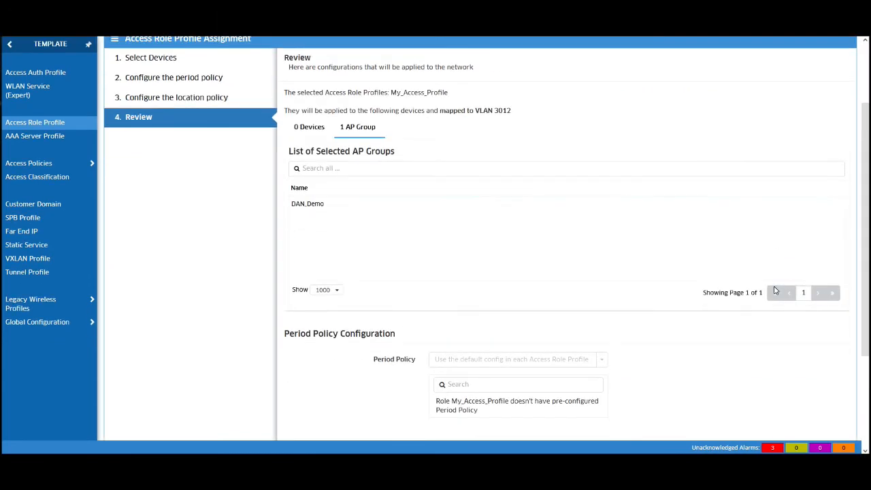
scroll(678, 270, down, 3)
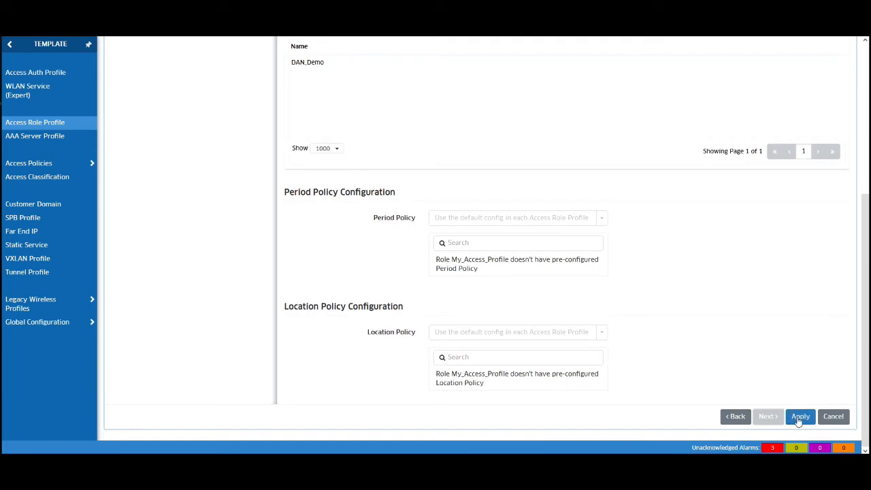
click(800, 418)
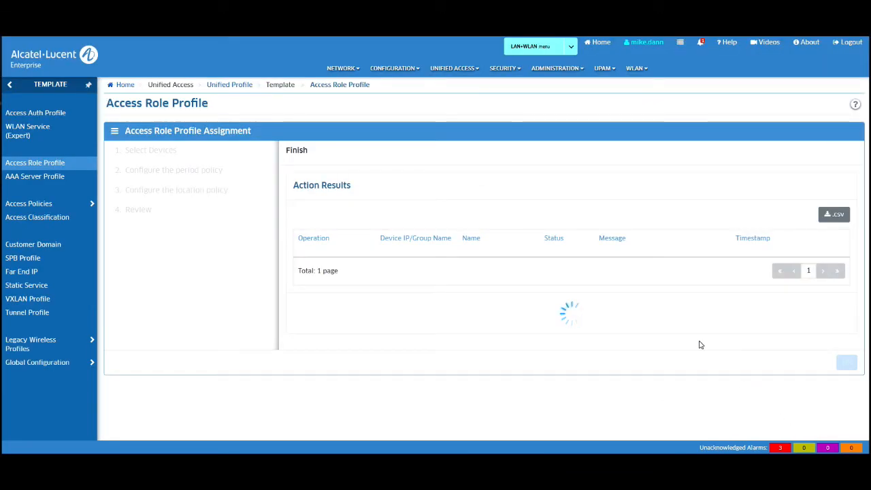
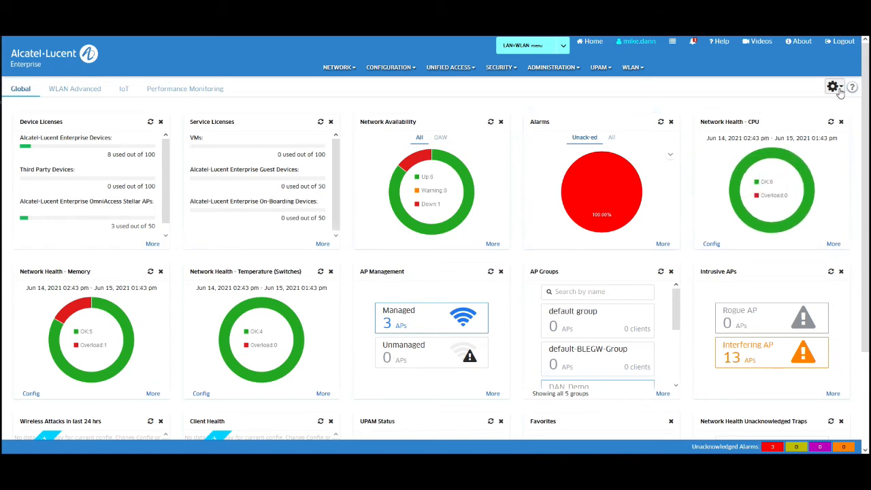
Step: Add a Top N Devices by Traps Distribution widget, showing Top 5 Devices by Unack-ed Traps, to the Global dashboard
click(840, 91)
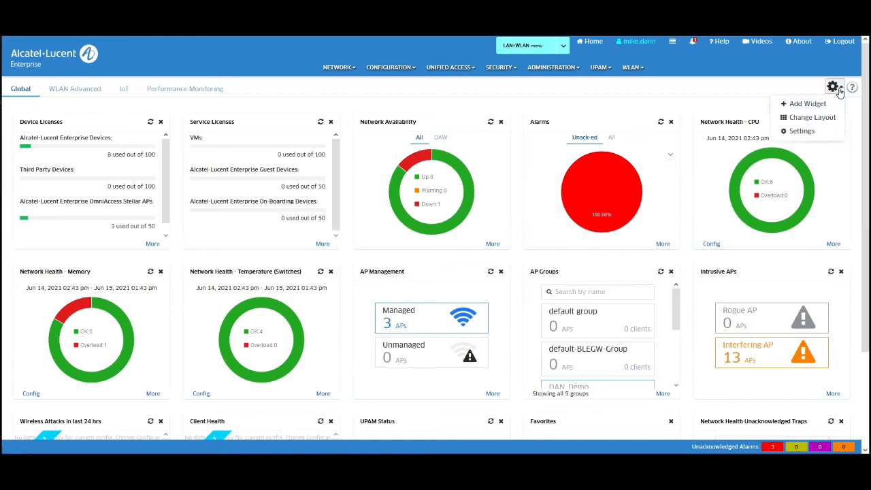
click(800, 104)
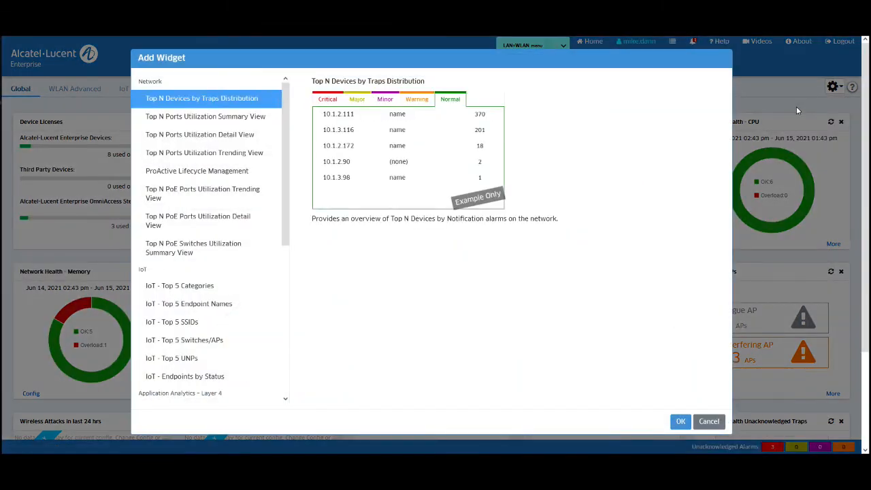
scroll(157, 197, down, 5)
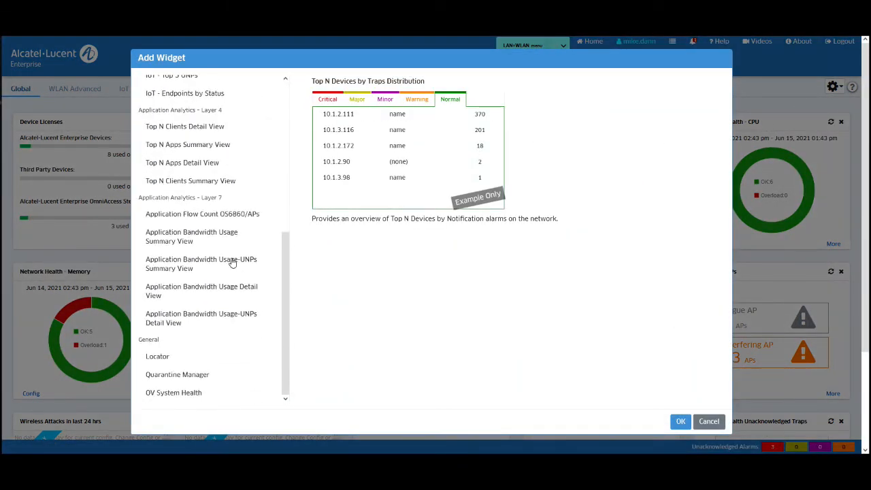
click(681, 422)
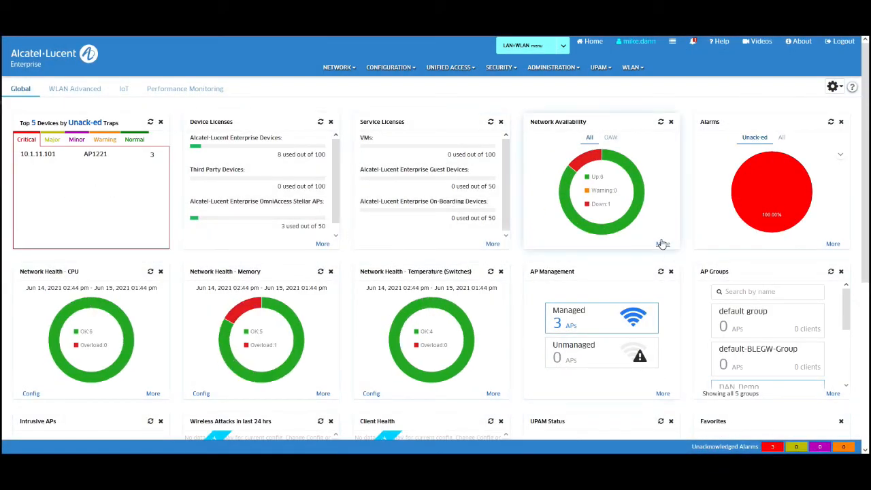
click(75, 89)
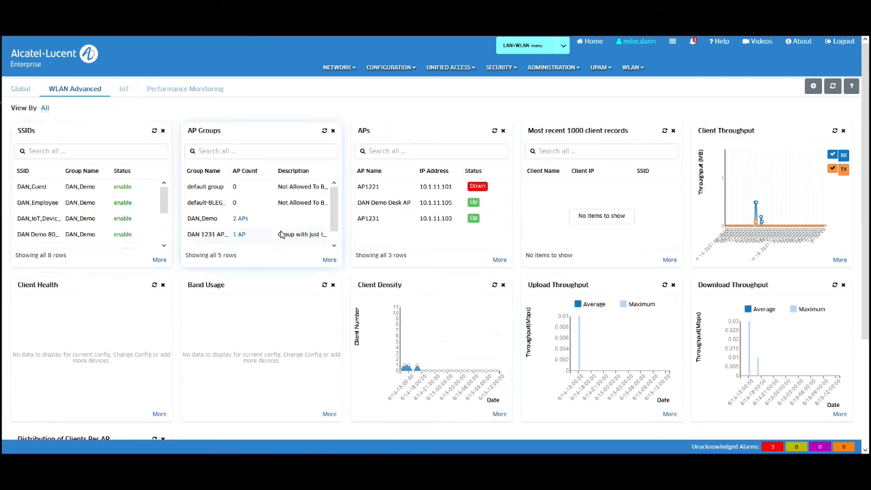
click(21, 92)
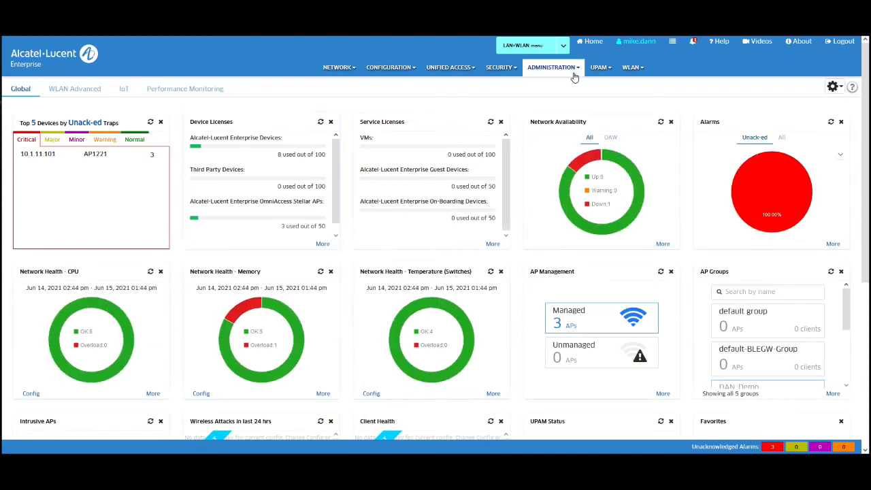
click(564, 47)
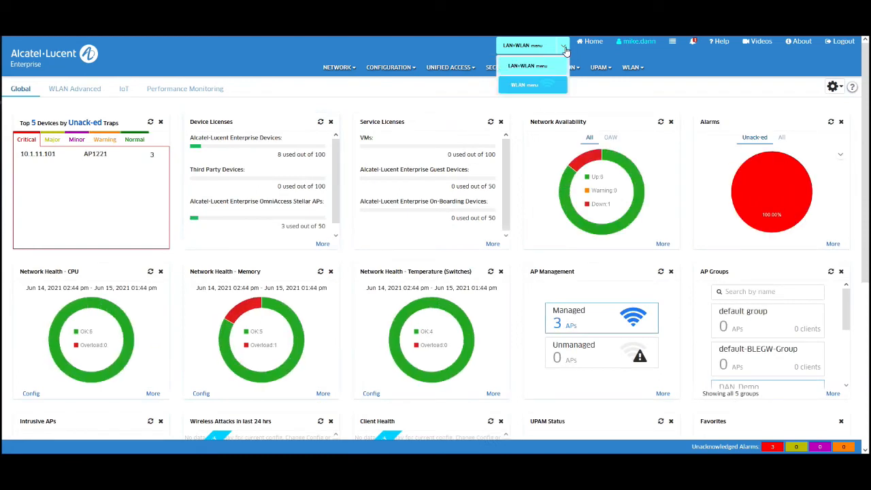
click(522, 87)
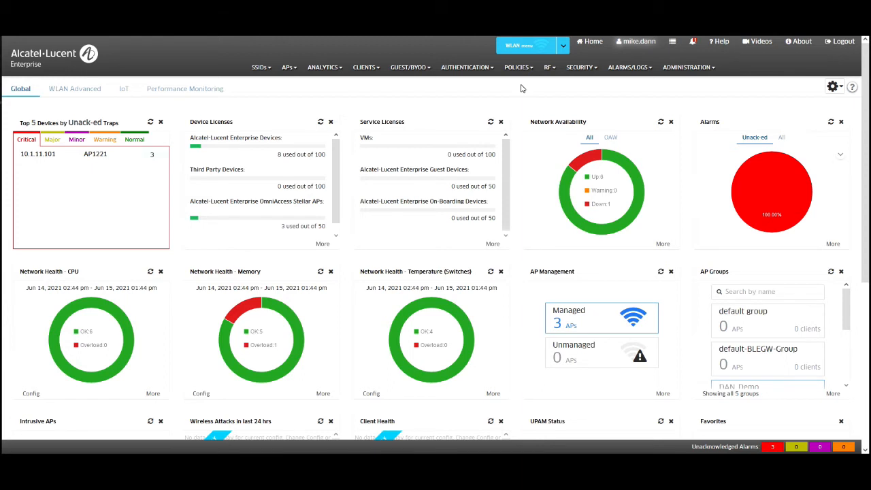
click(564, 47)
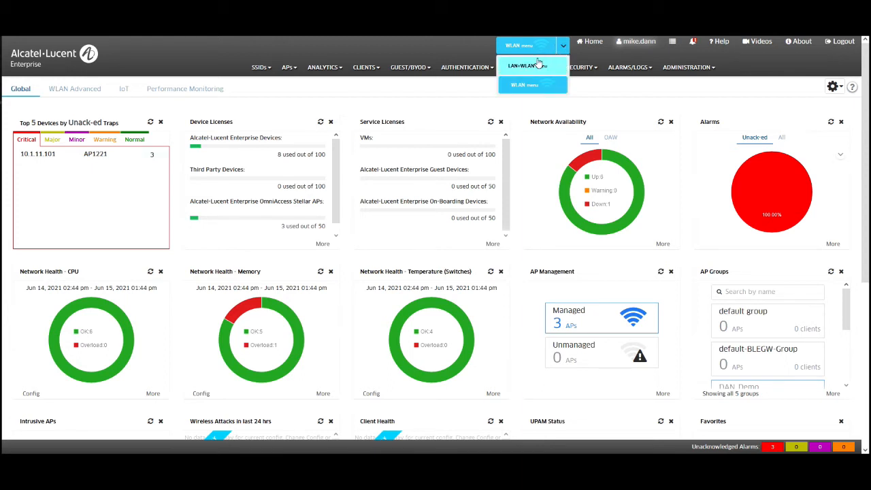
click(530, 69)
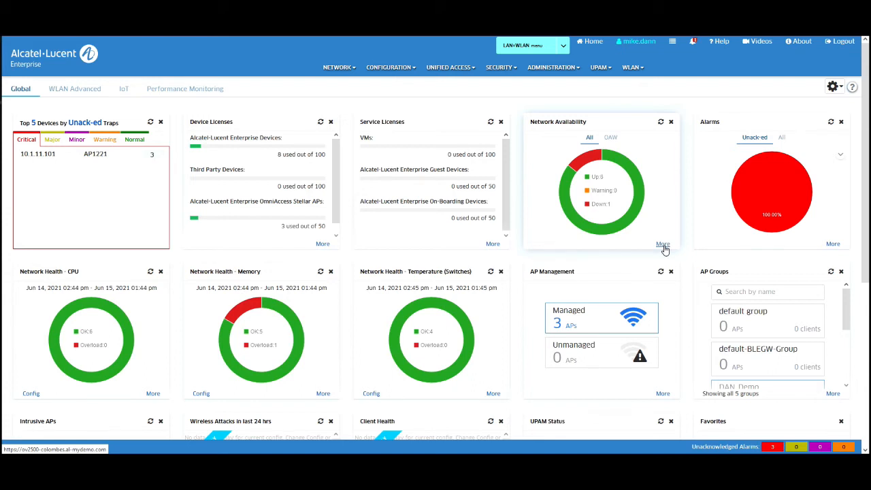
click(833, 394)
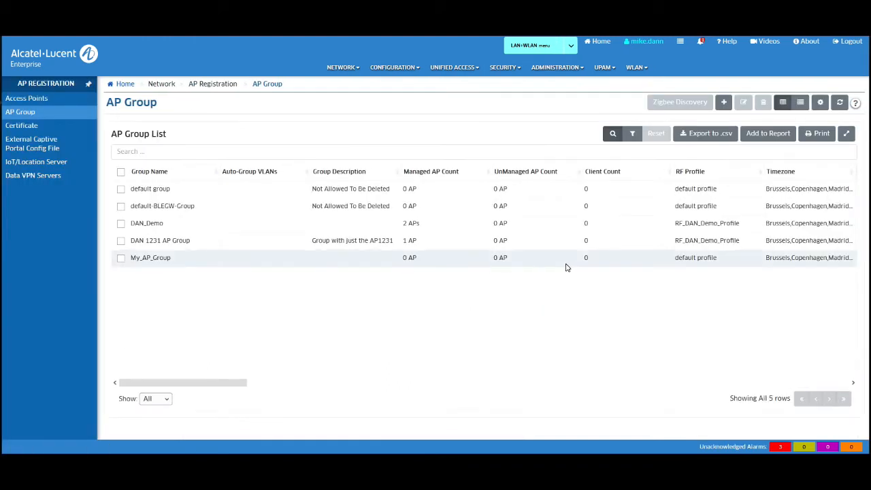
click(43, 60)
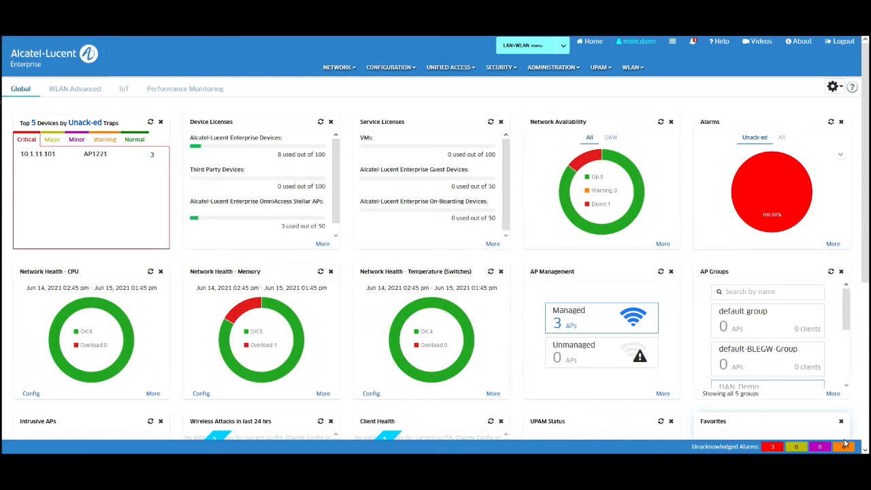
mouse_move(850, 451)
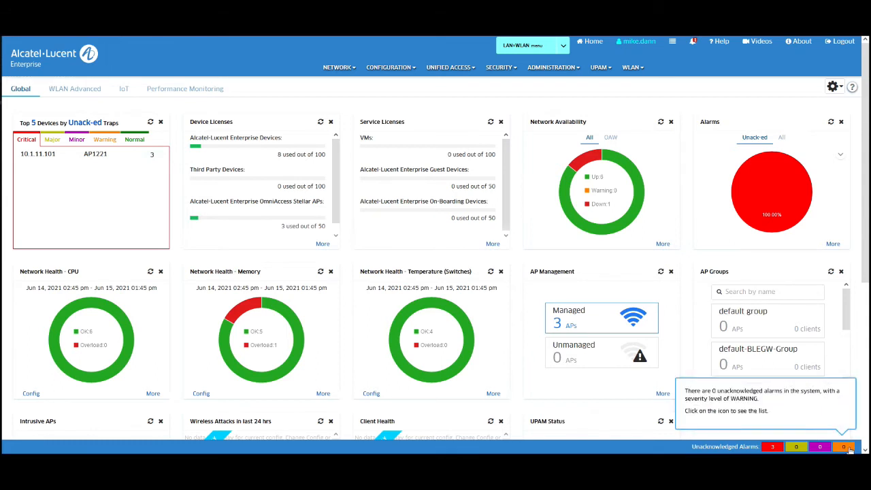
click(850, 449)
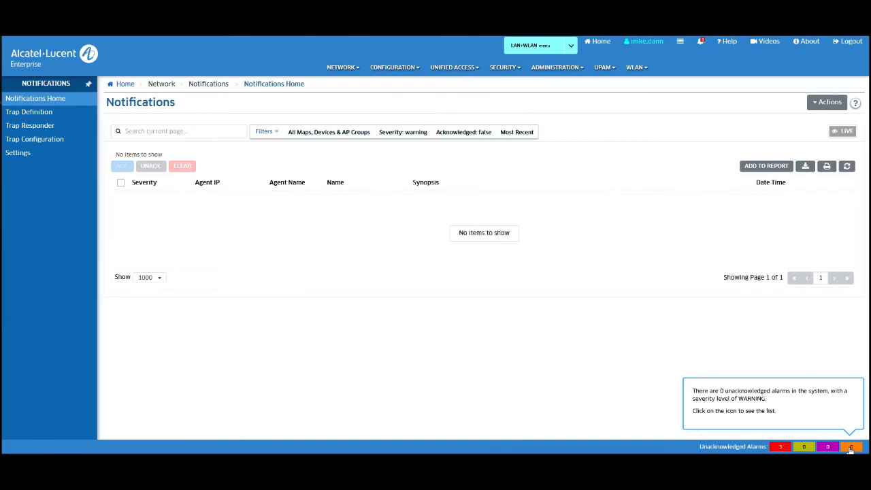
click(829, 450)
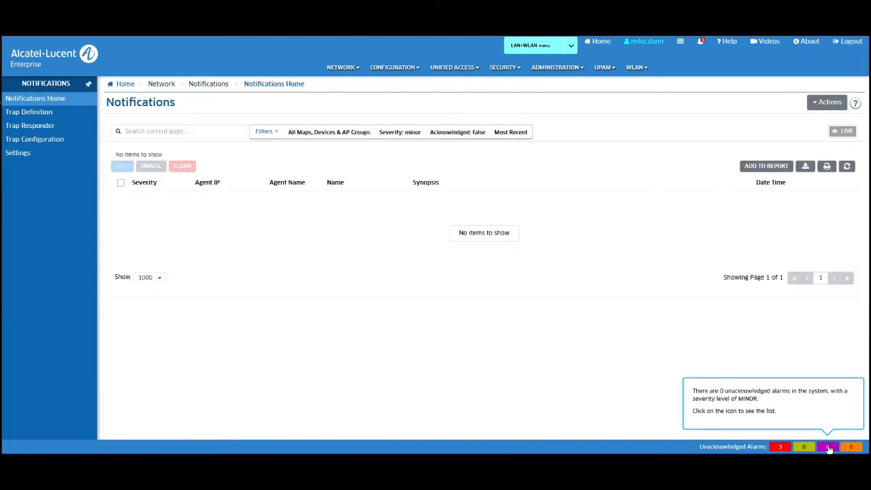
click(804, 449)
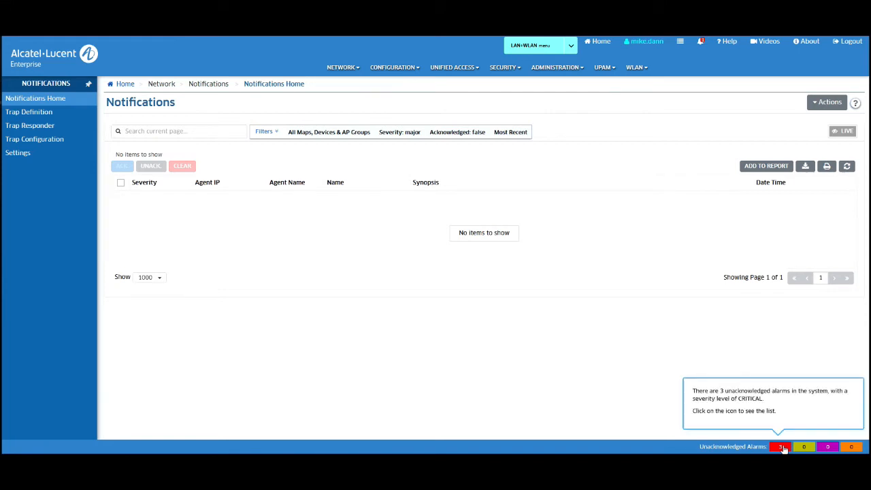
click(783, 448)
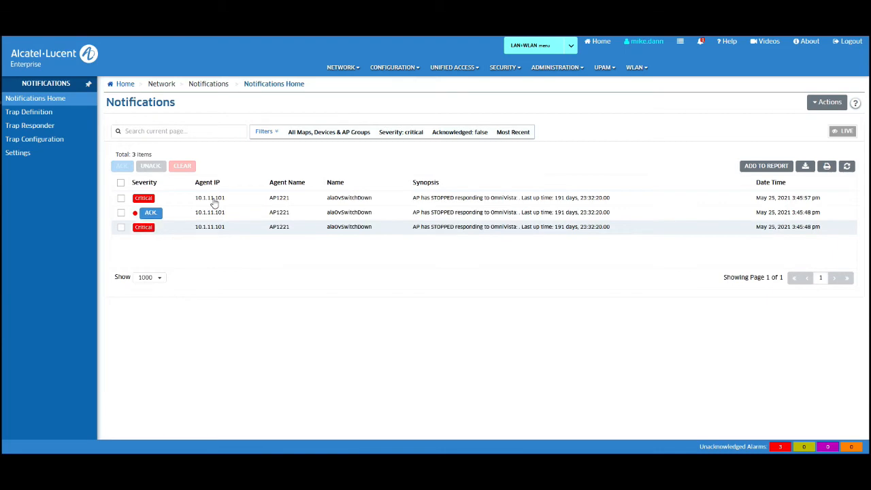
click(56, 64)
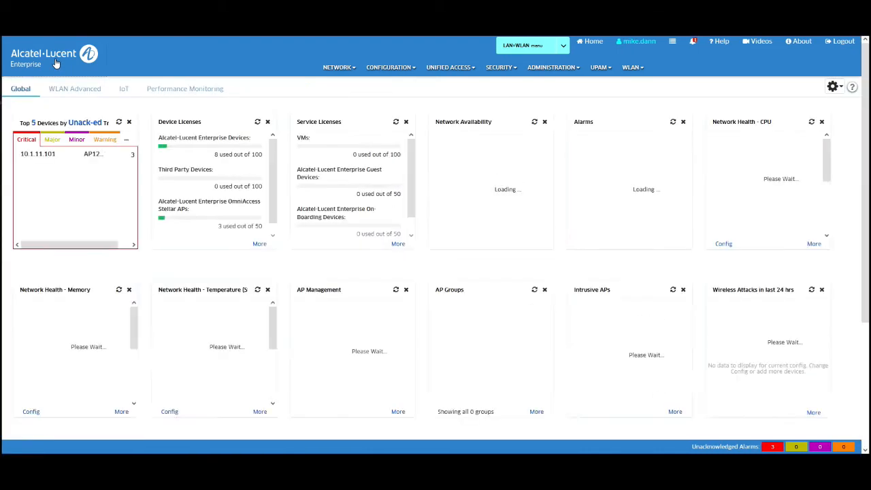
Step: Go to the Resource Manager Backup/Restore device list and start a new backup with Backup By Devices
click(395, 73)
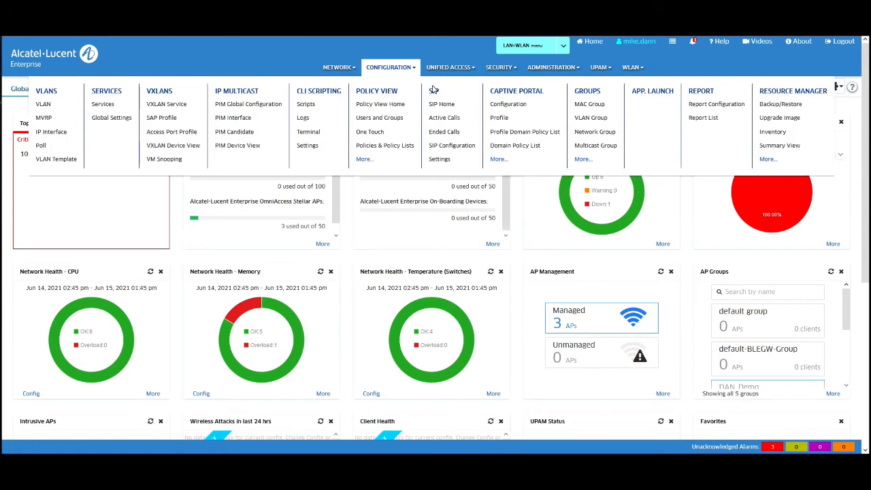
click(781, 103)
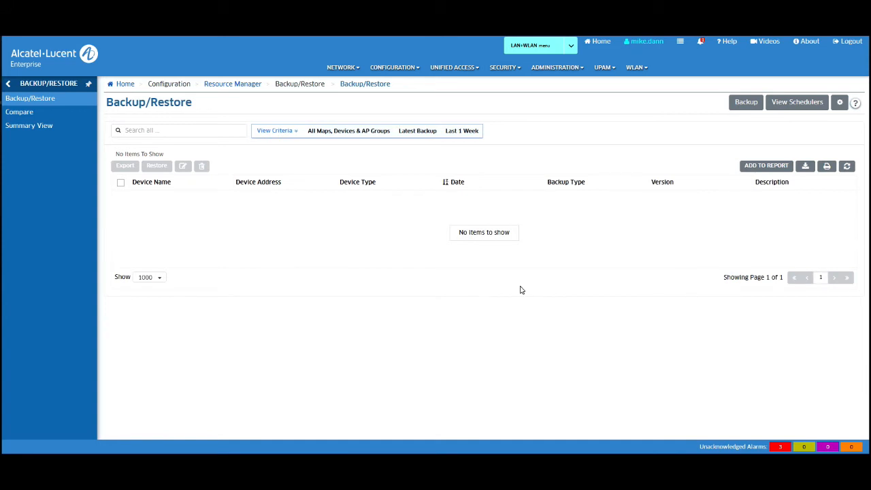
click(9, 84)
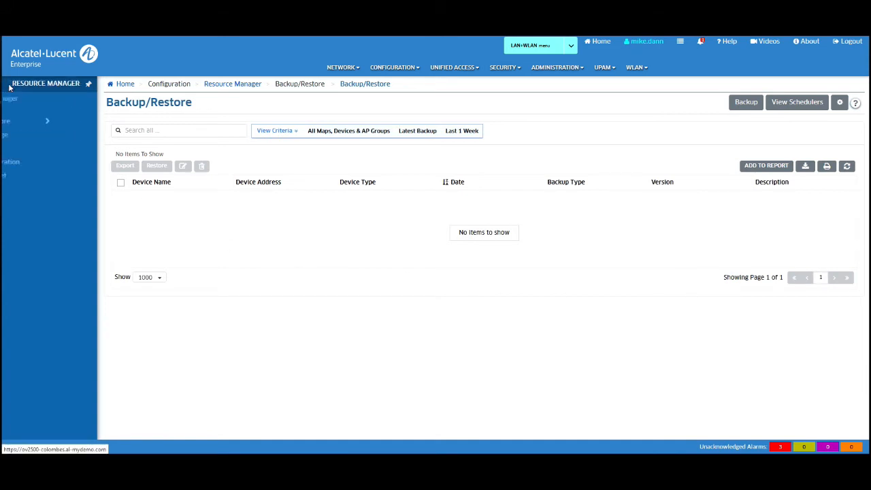
click(24, 108)
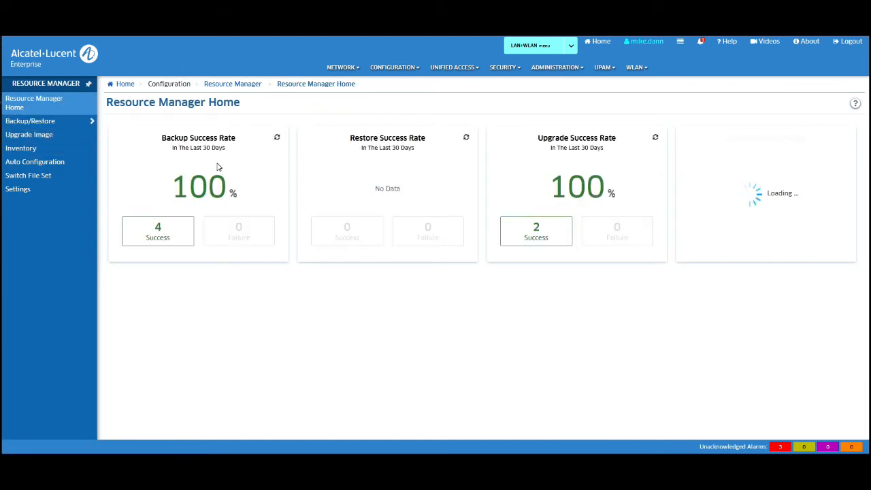
click(34, 121)
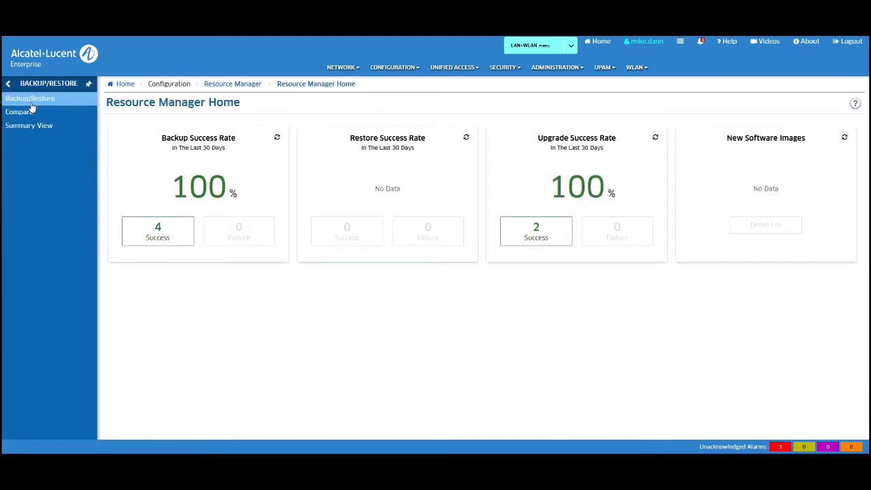
click(31, 102)
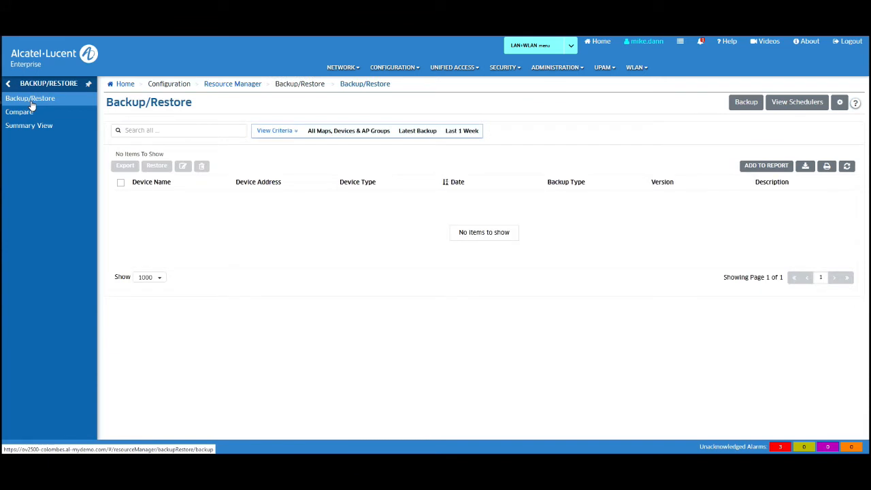
click(746, 104)
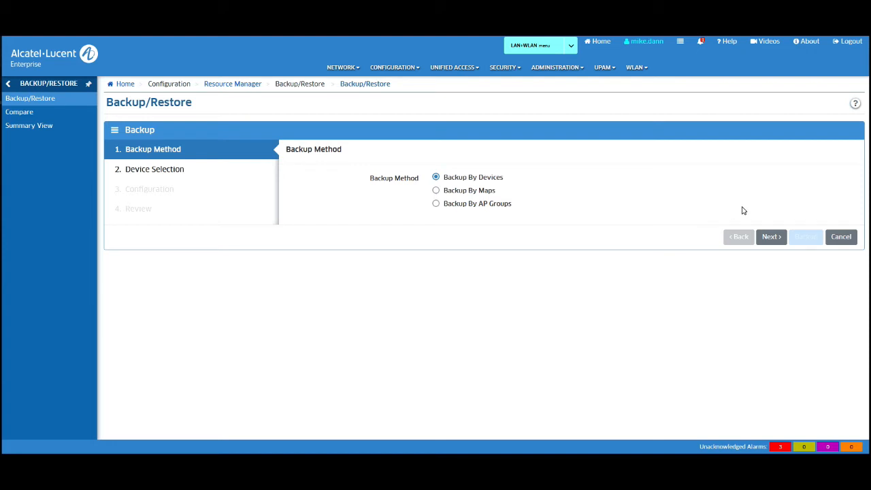
Step: Select switch 10.1.11.13 from the device list as the device to back up
click(773, 237)
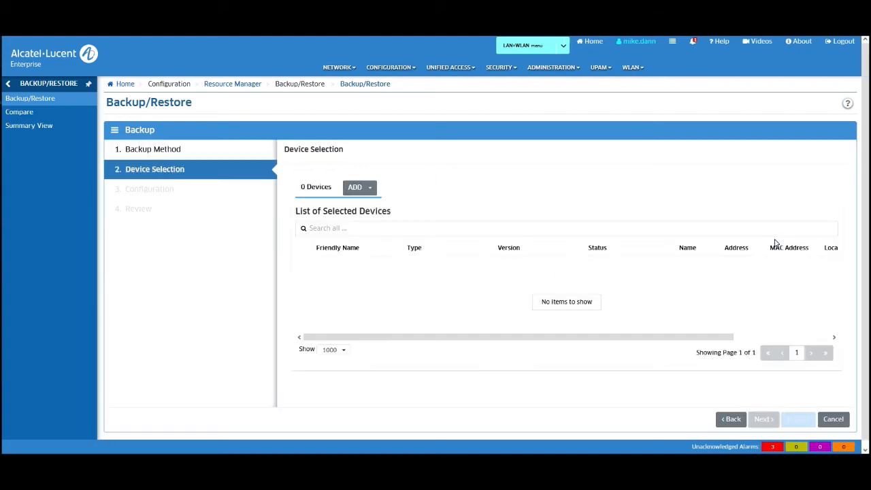
click(371, 188)
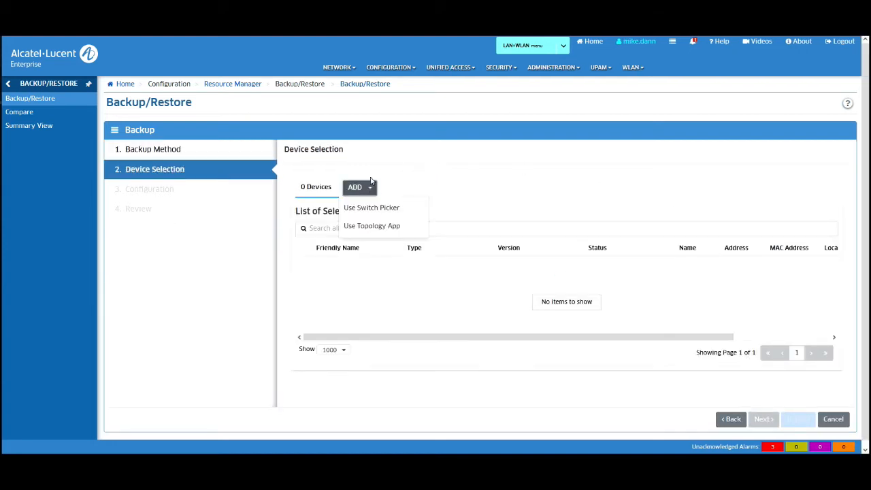
click(374, 208)
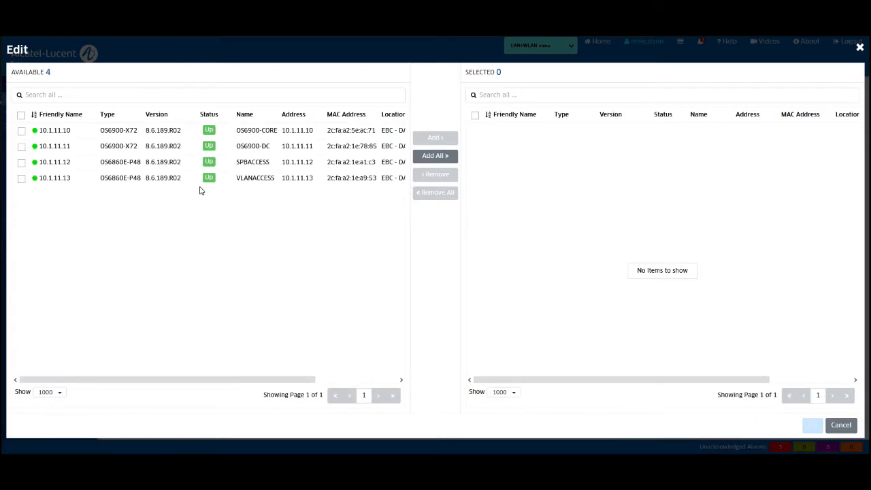
click(243, 179)
click(435, 138)
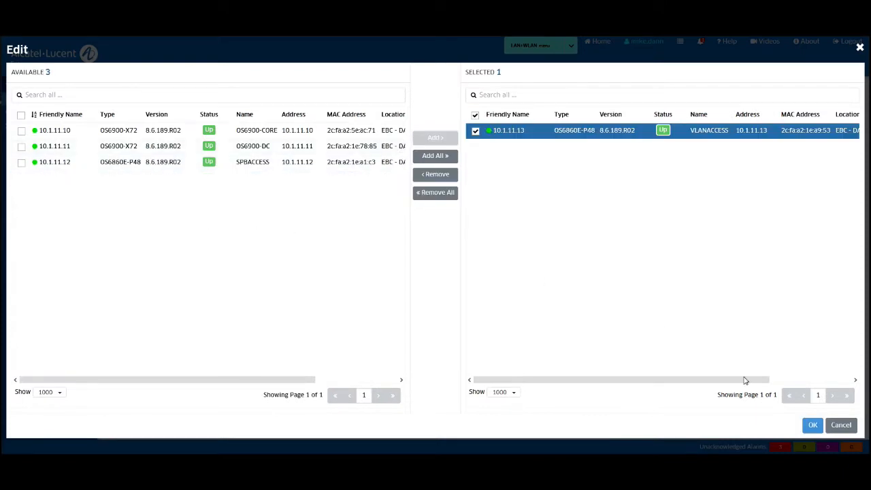
click(813, 426)
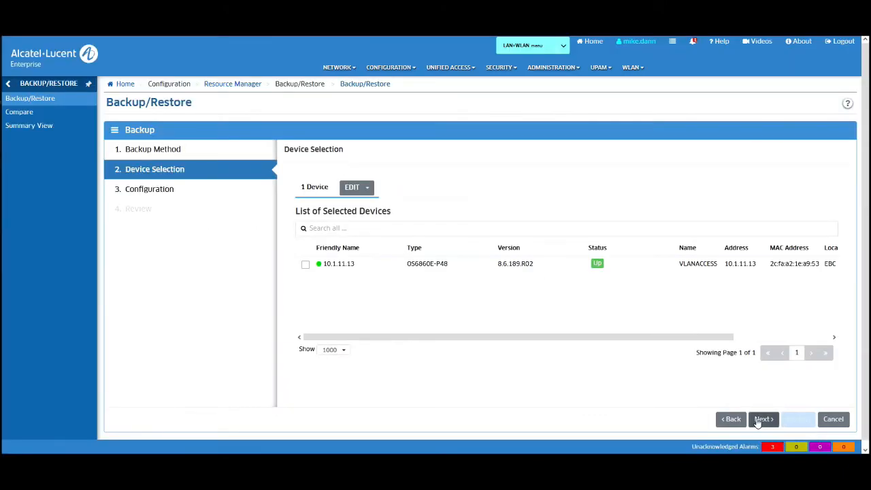
click(761, 420)
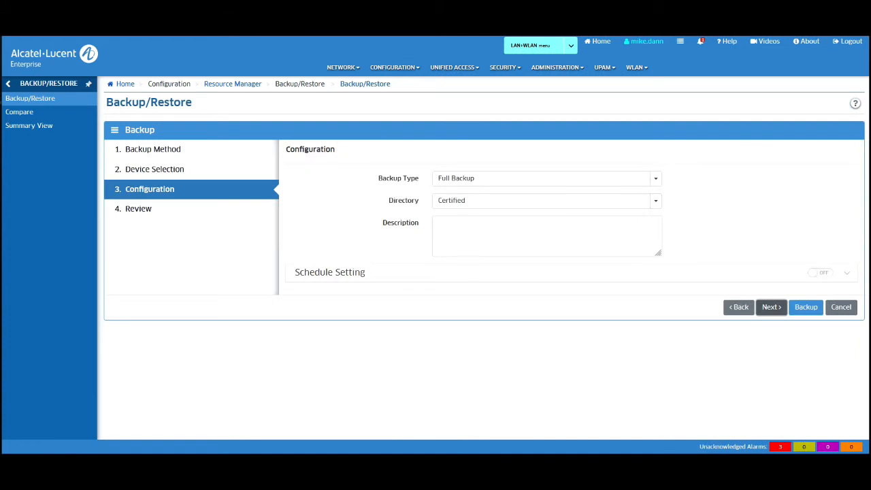
Step: Keep Full Backup, use the Certified directory, describe it as My Backup, and leave scheduling off
click(655, 179)
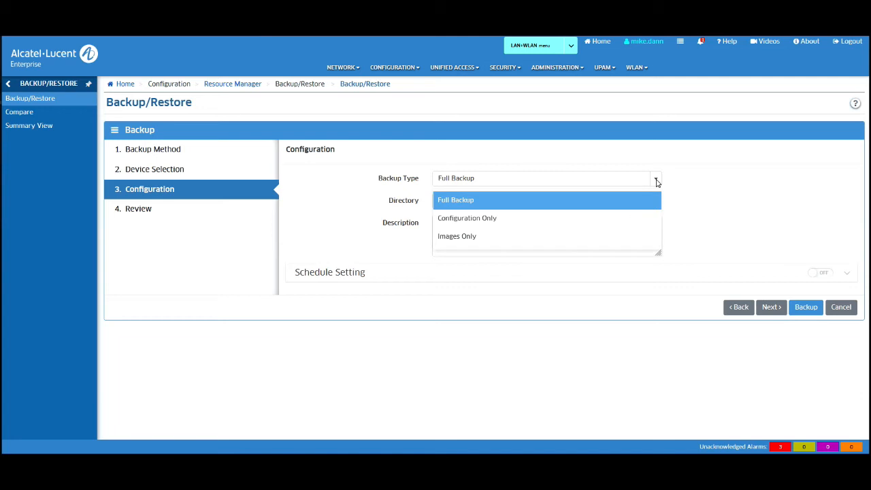
click(719, 208)
click(656, 201)
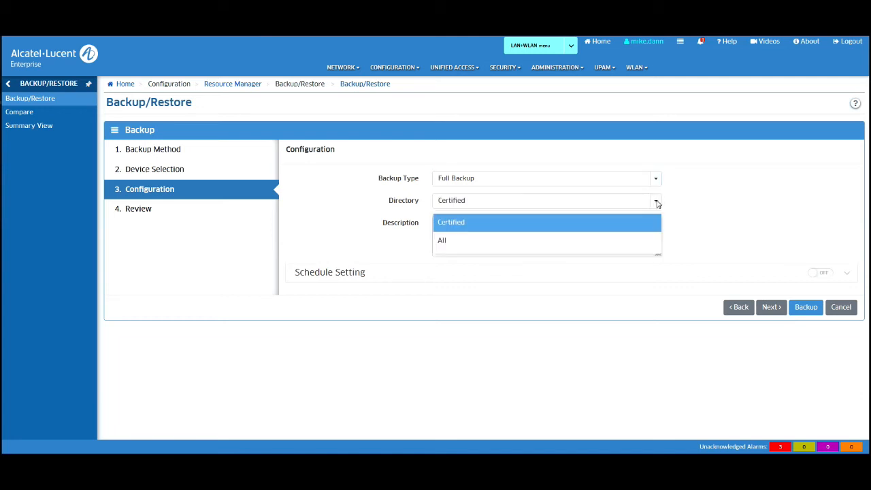
click(742, 211)
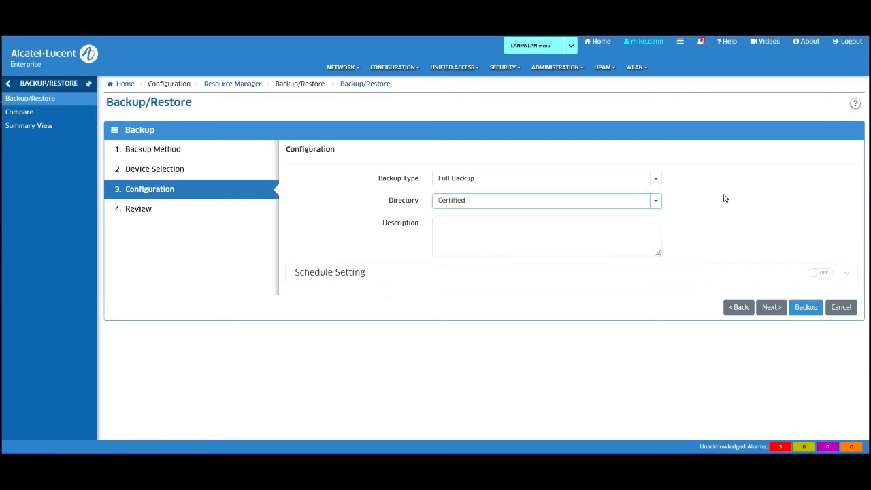
click(575, 232)
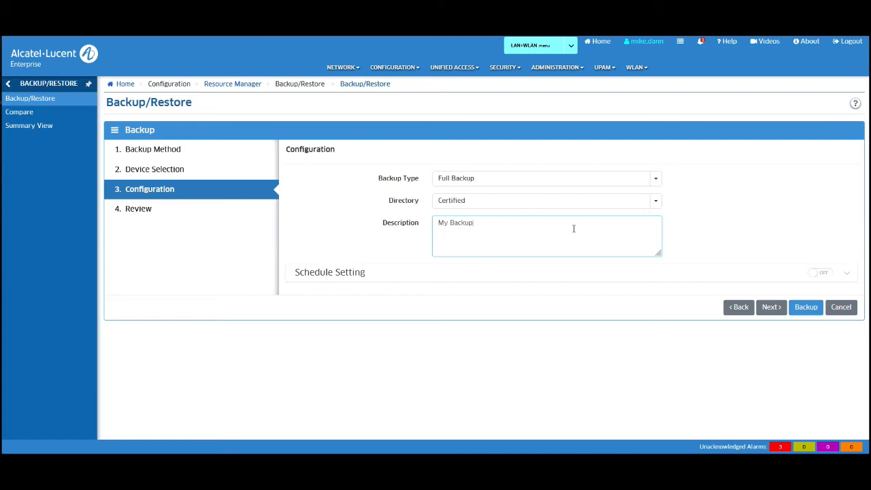
click(565, 274)
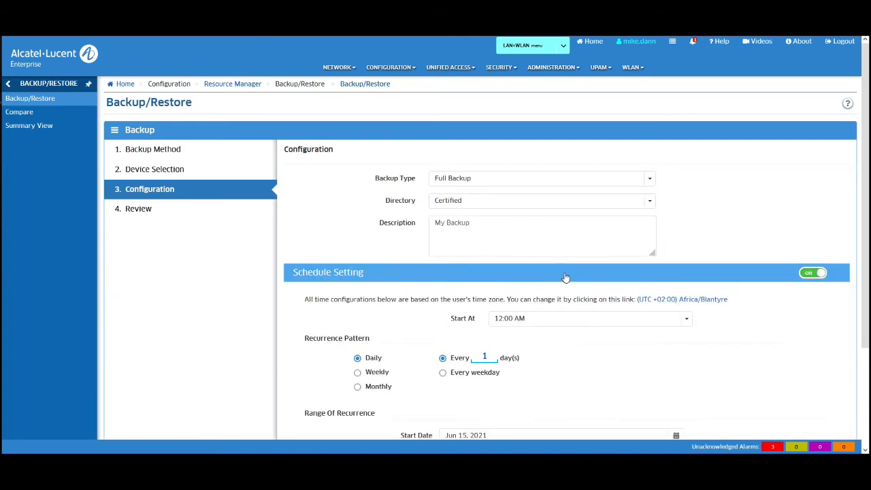
scroll(706, 314, down, 3)
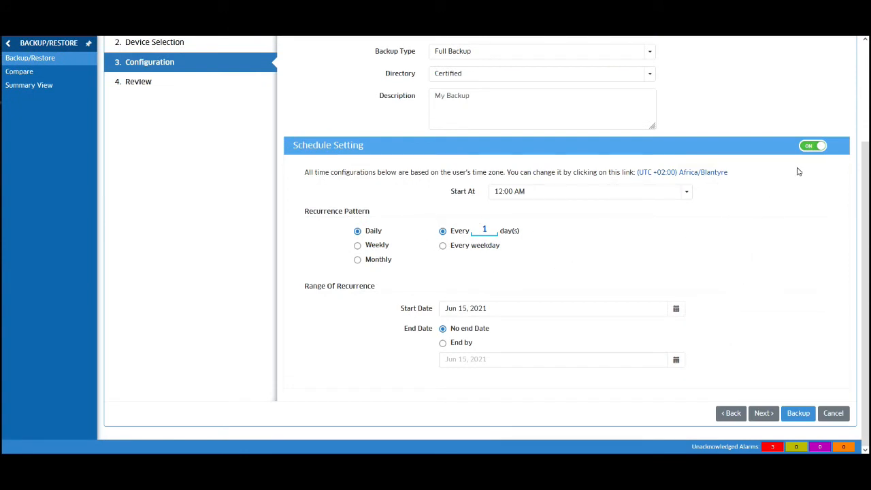
click(812, 146)
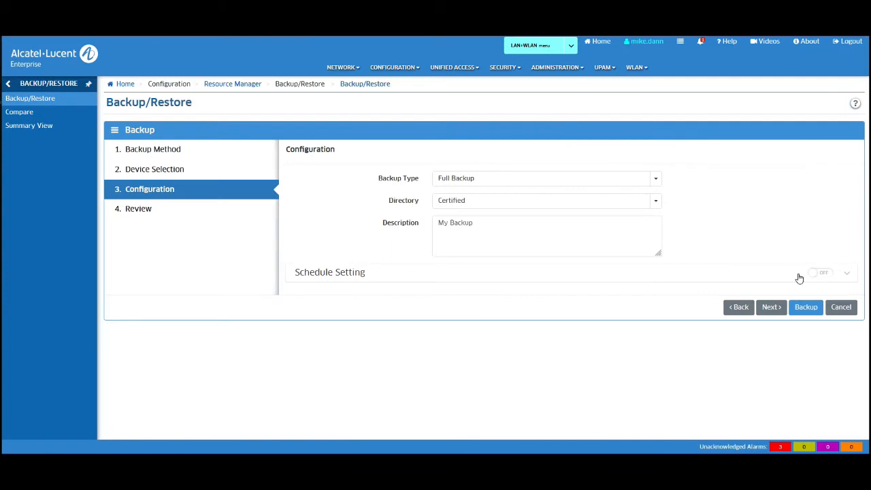
Step: Run the backup now and close the SUCCESS results
click(806, 307)
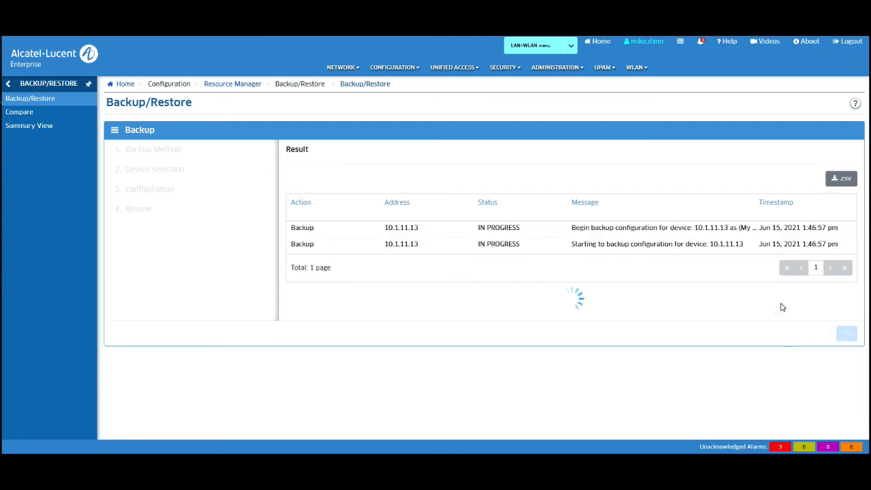
scroll(782, 307, down, 2)
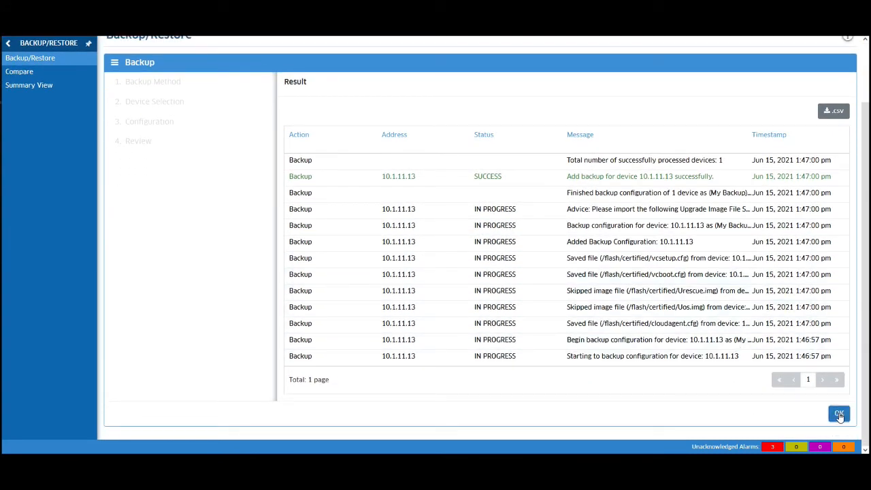
click(839, 415)
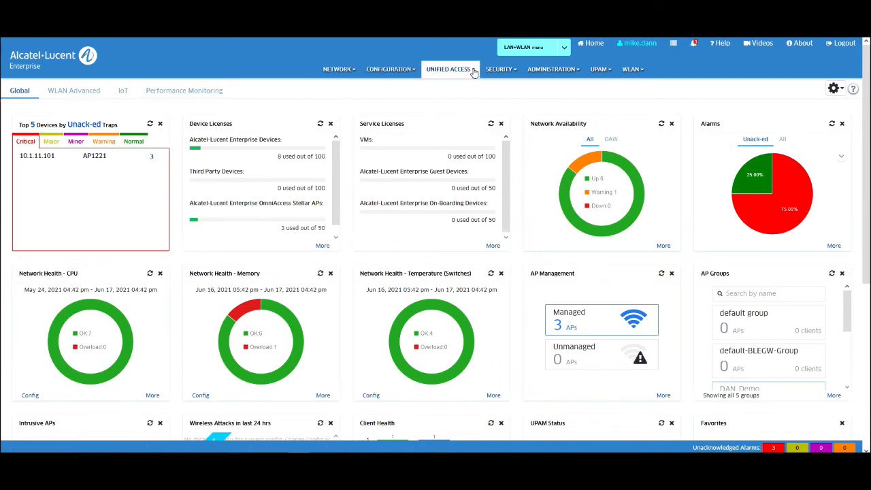
Step: Show My_Policy's details, which drop youtube traffic during WorkingDay for DAN_Demo
click(449, 69)
click(400, 96)
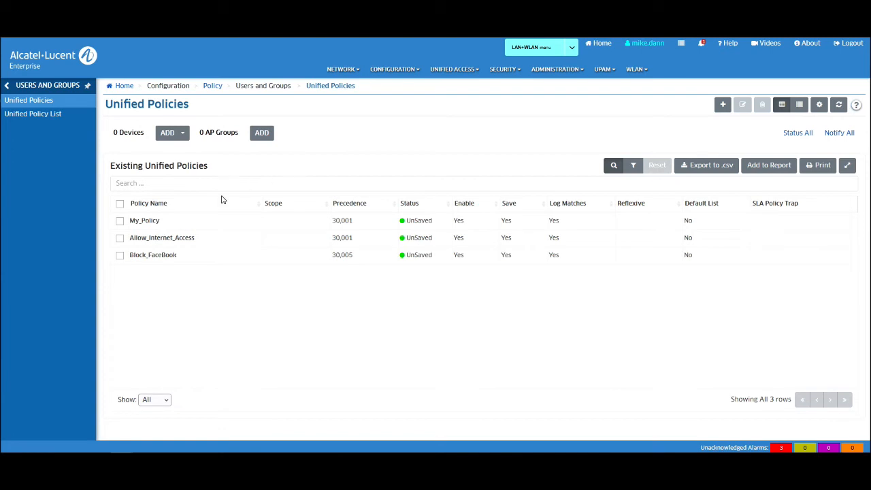
click(120, 221)
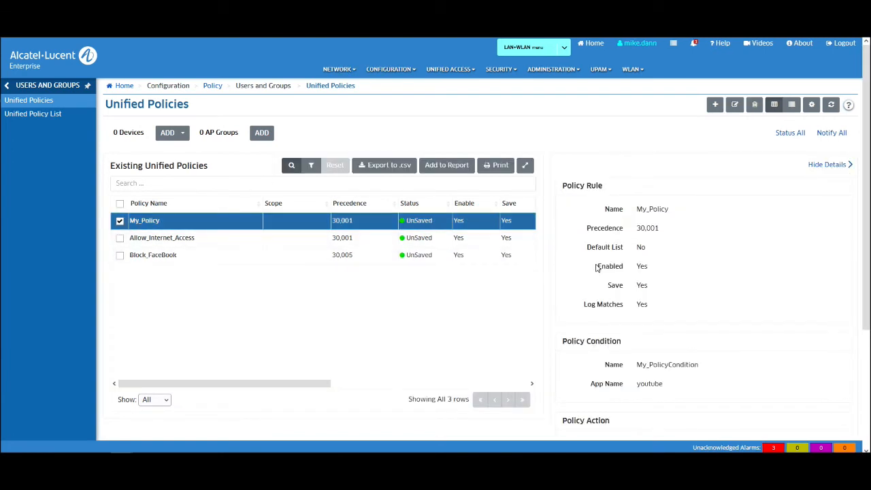
scroll(686, 279, down, 1)
scroll(686, 279, down, 2)
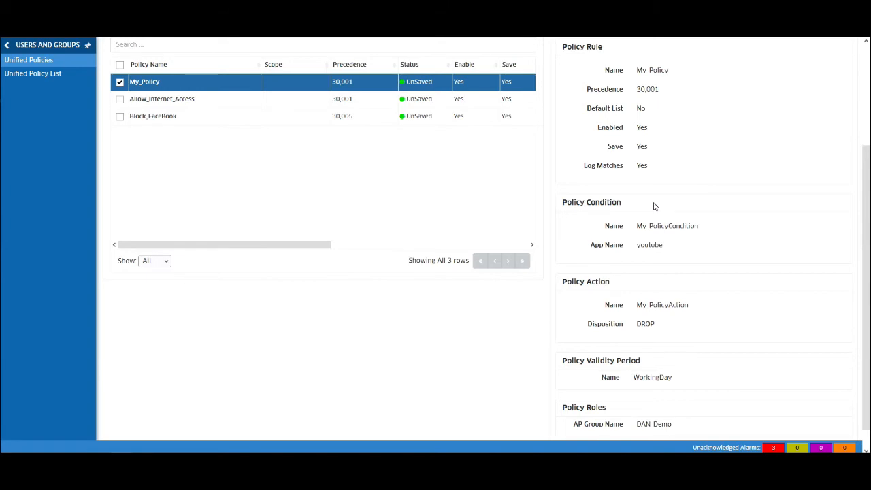
scroll(671, 212, up, 2)
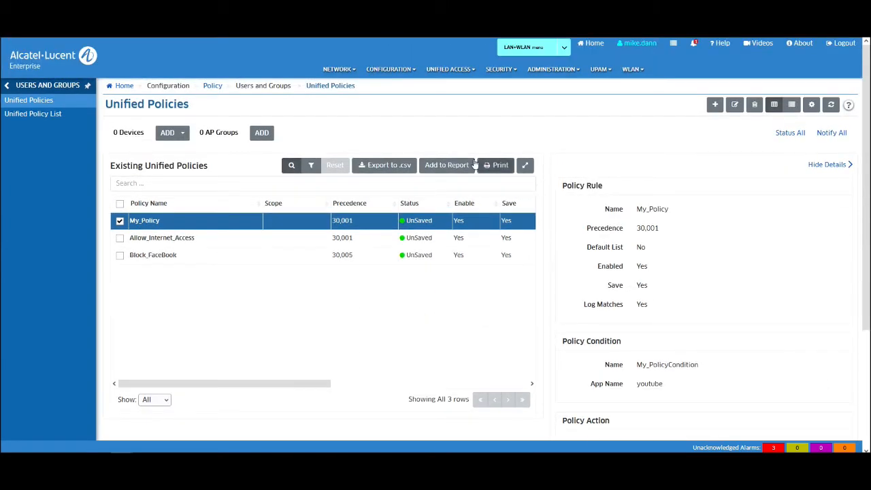
click(339, 68)
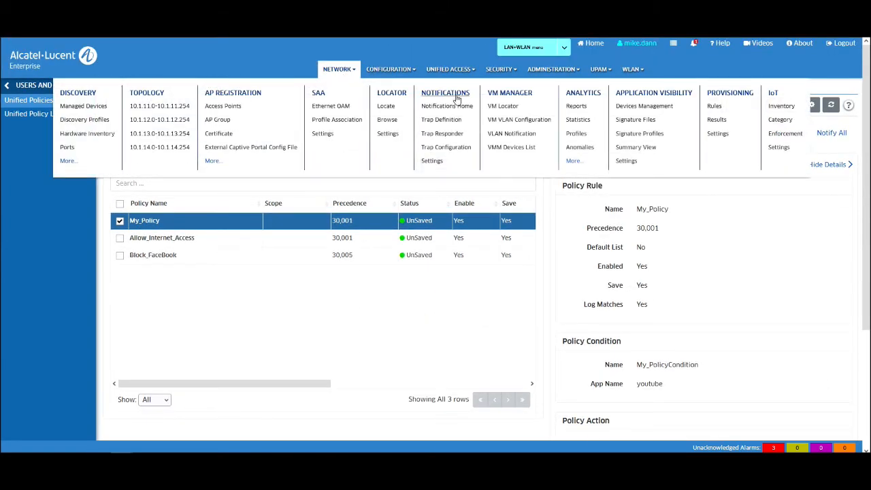
Step: Check Application Visibility devices and AP groups, then view the Signature Profiles list with DAN_App_Sig
click(636, 105)
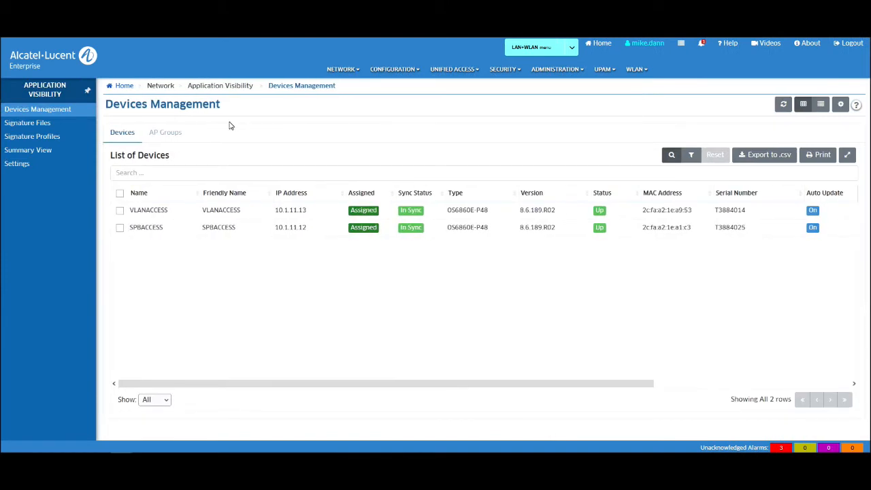
click(167, 134)
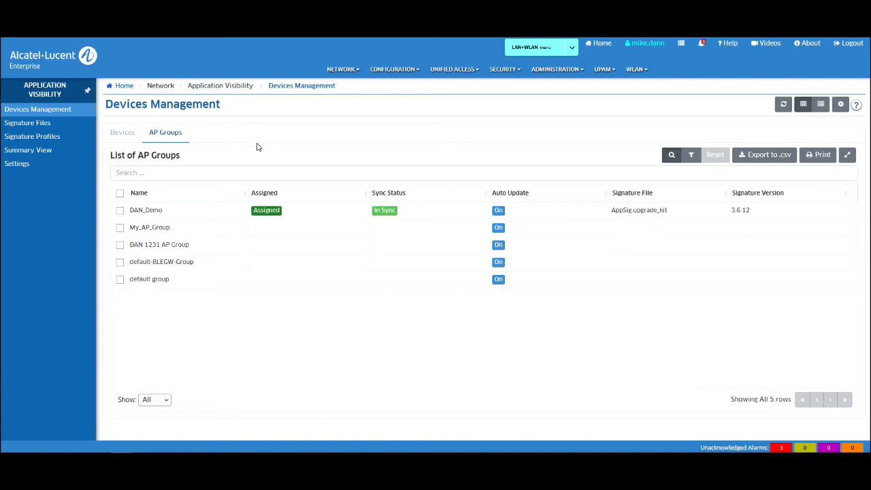
click(37, 140)
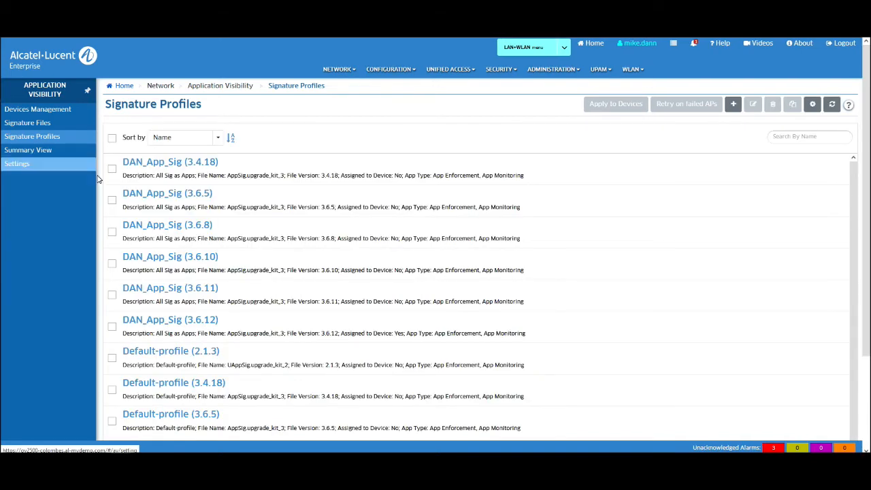
scroll(552, 243, down, 2)
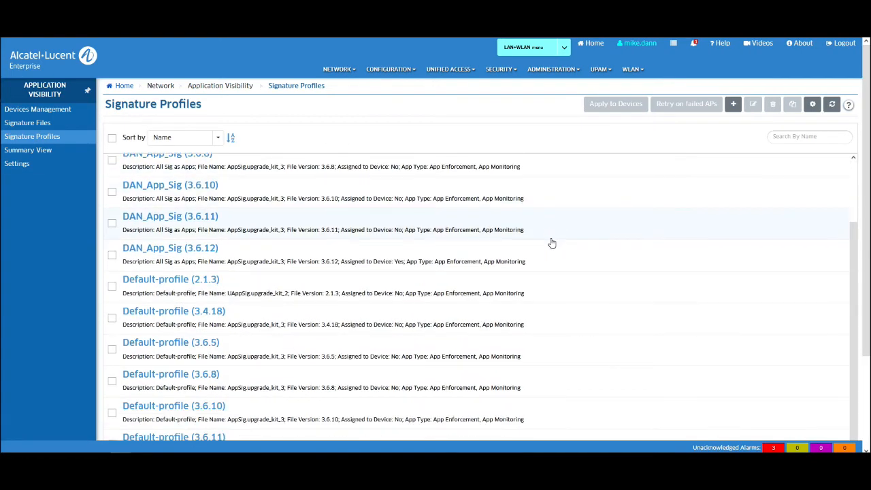
scroll(552, 243, up, 2)
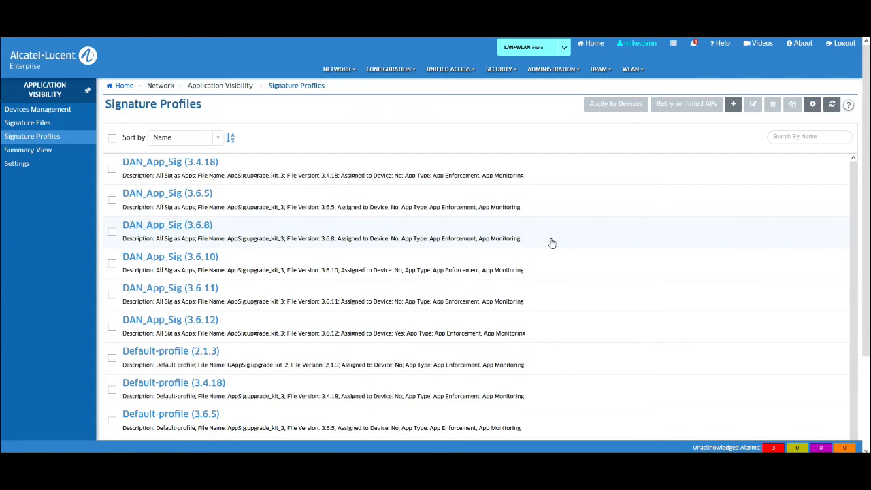
Step: From Home, go to Analytics Reports and bring up the Top N Applications - Advanced options
click(59, 68)
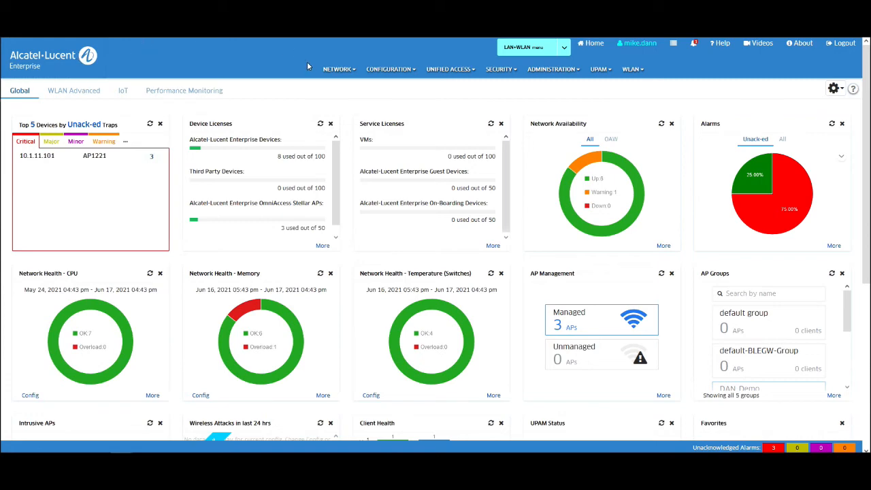
mouse_move(338, 69)
click(578, 110)
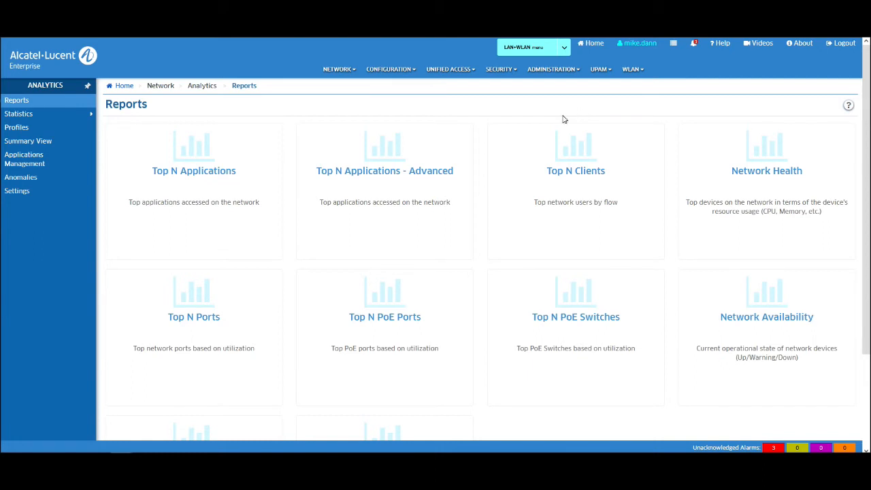
click(222, 154)
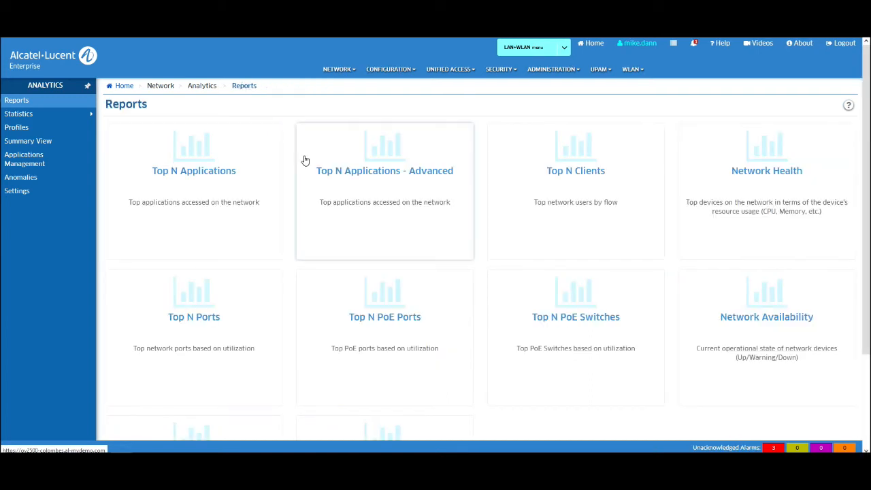
click(342, 180)
Step: Show the all OS6860s/APs flow chart and drill Others down into applications, led by smartadserver
click(354, 168)
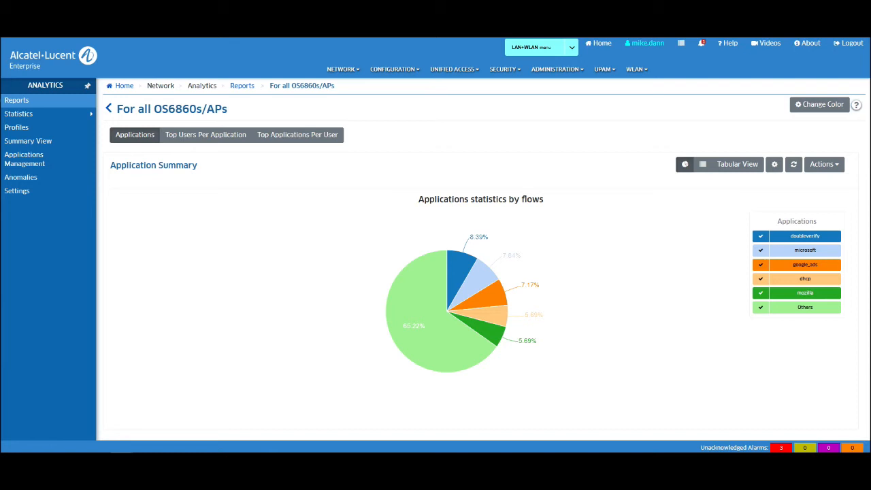
mouse_move(796, 310)
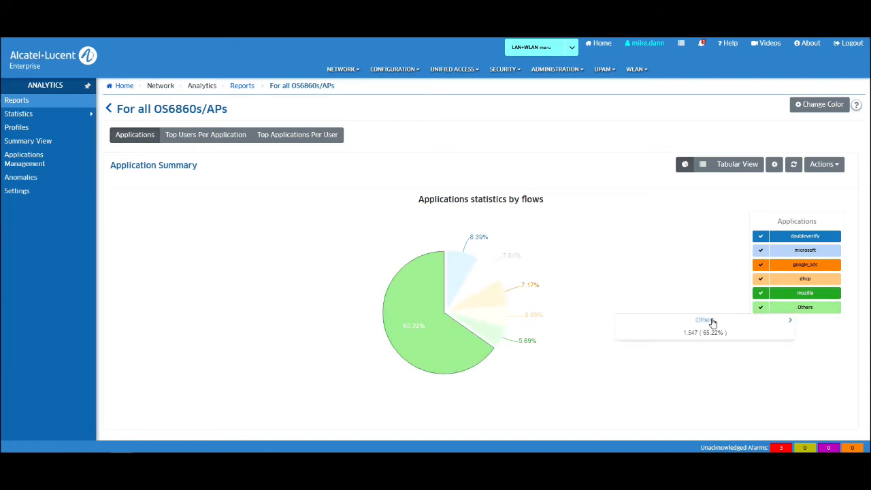
click(712, 322)
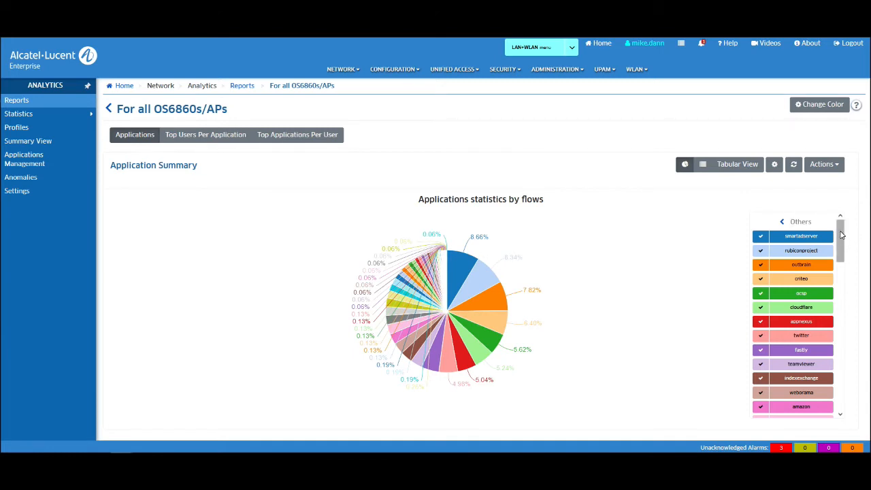
scroll(841, 235, down, 1)
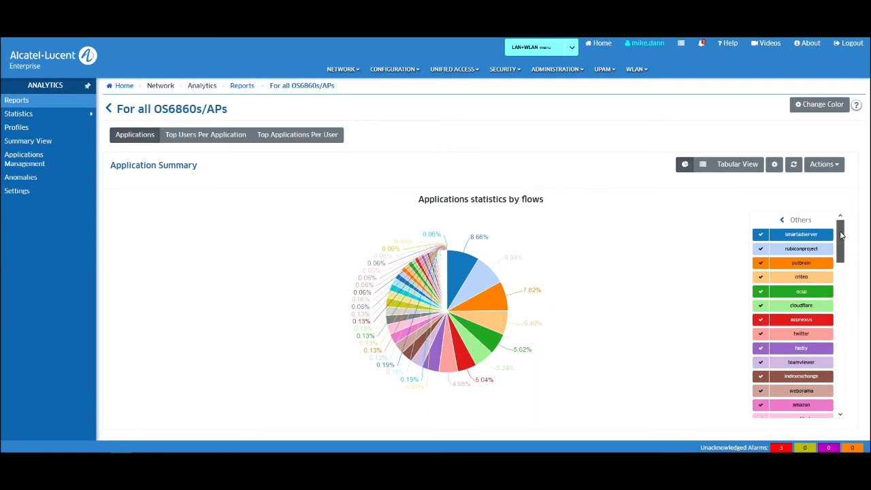
drag(841, 235, 850, 276)
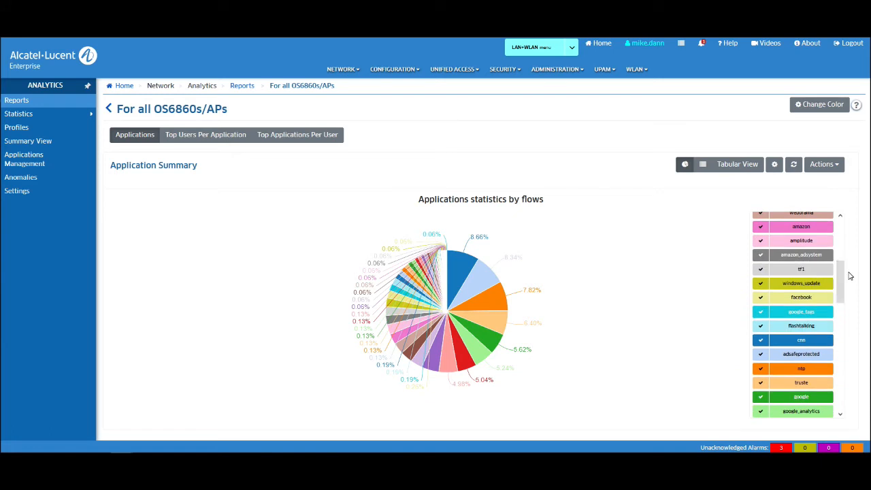
click(451, 70)
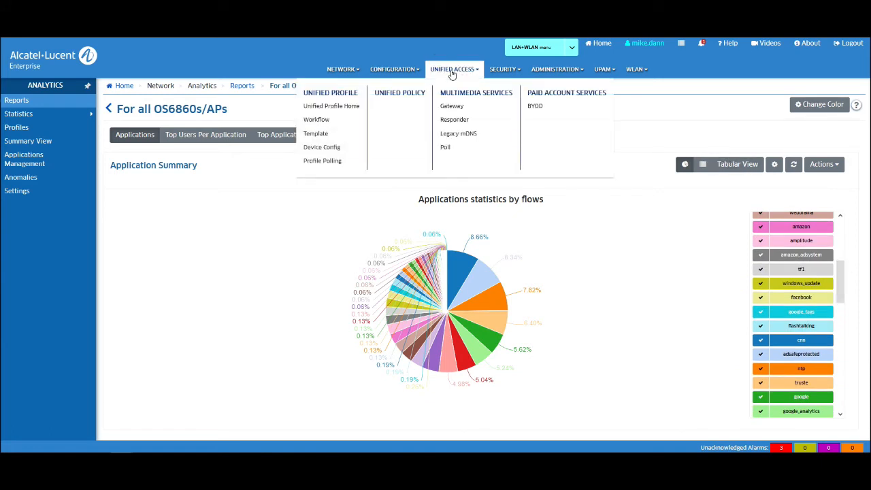
Step: Open Unified Policies and scroll through My_Policy's rule, condition and action details
click(409, 96)
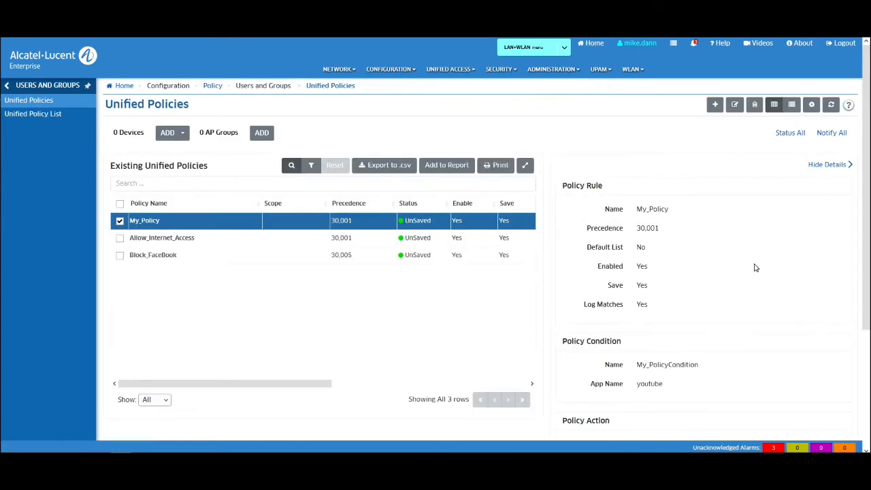
scroll(755, 268, down, 1)
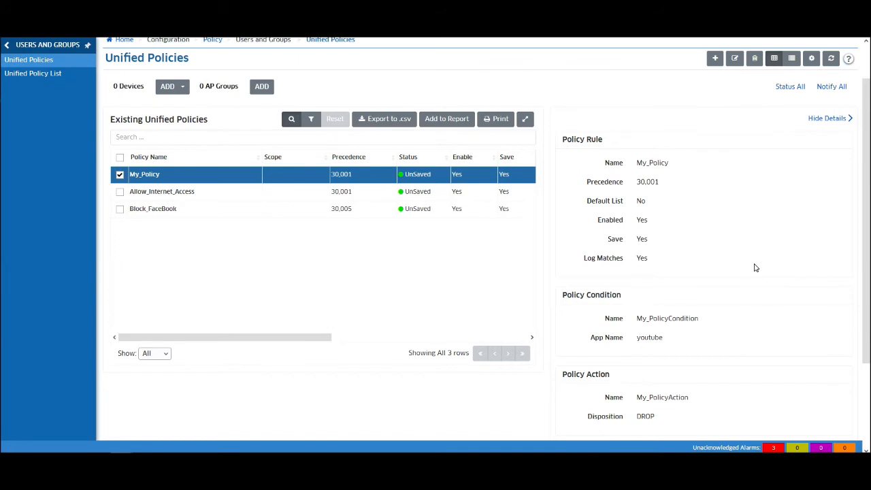
scroll(756, 268, down, 1)
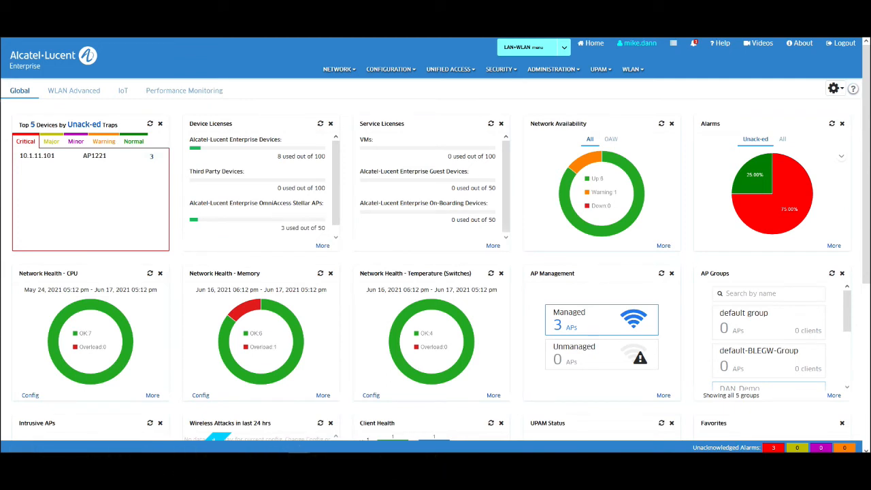
Step: Scroll through the UPAM Authentication Summary charts, then show the Authentication Record List of 1000 sessions
click(599, 70)
click(343, 97)
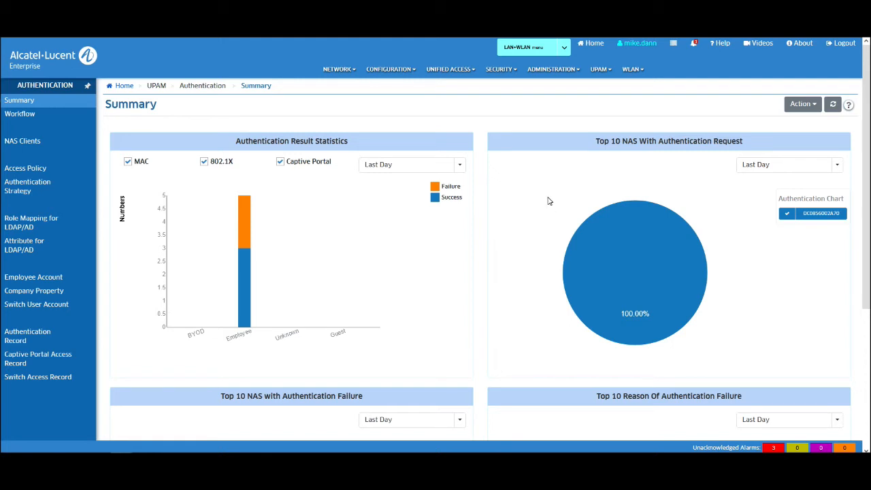
scroll(549, 201, down, 3)
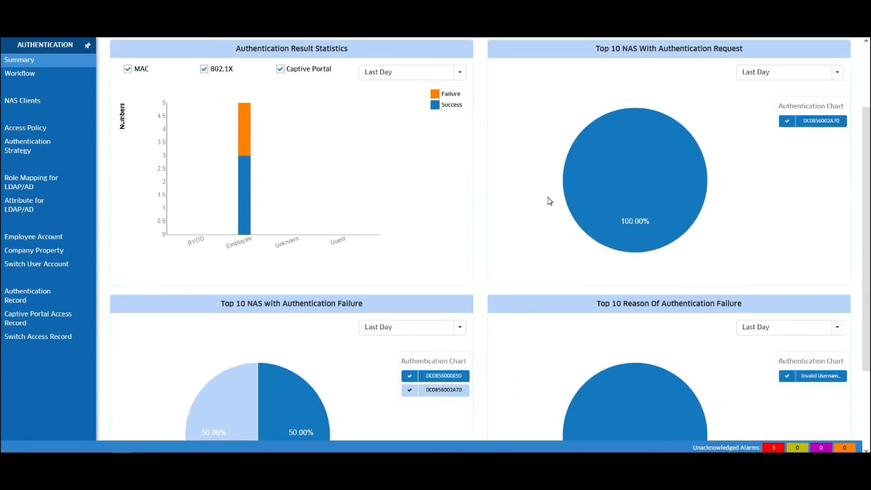
scroll(549, 200, down, 3)
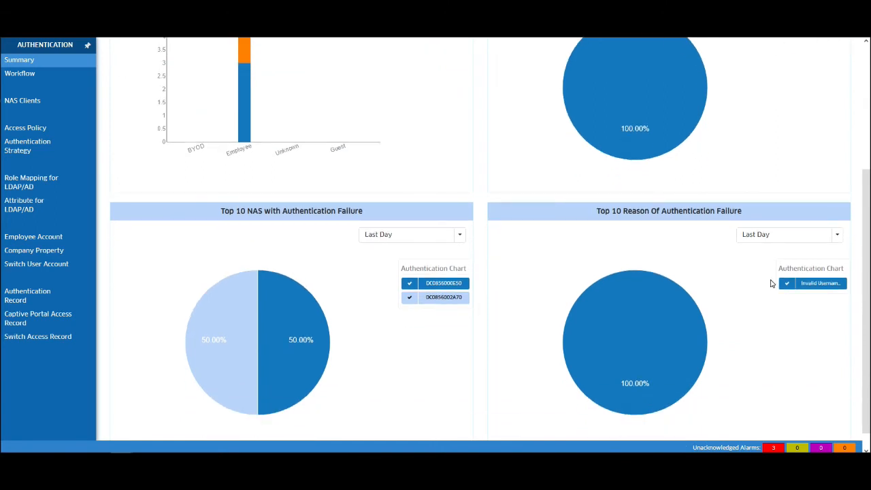
scroll(772, 284, up, 6)
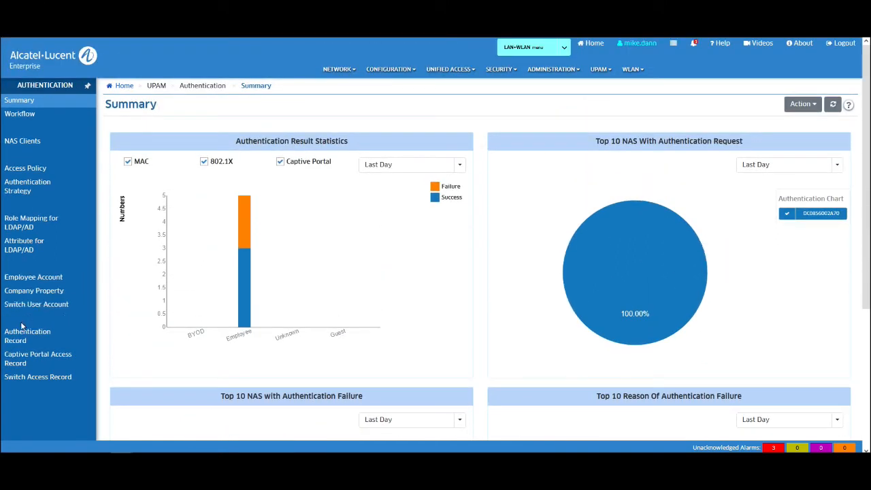
click(24, 333)
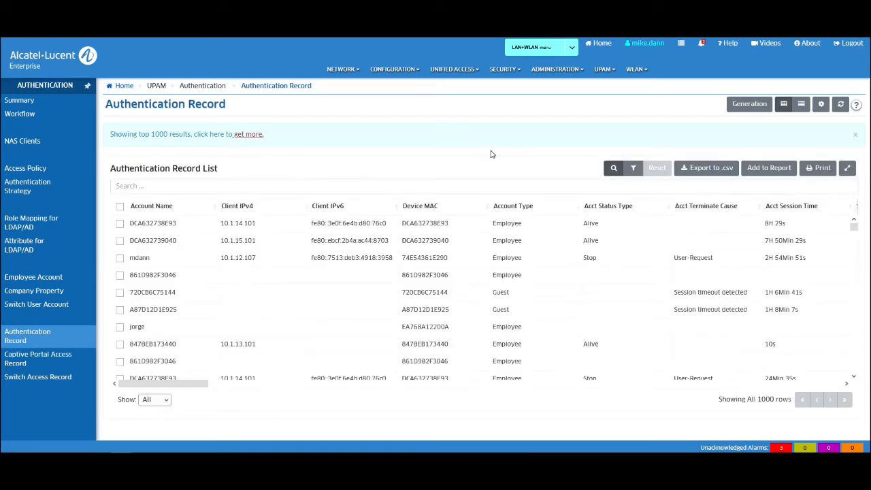
Step: Filter authentication records to device DCA632739040, review them, then clear the search to show all 1000
click(253, 186)
text(DCA632739040)
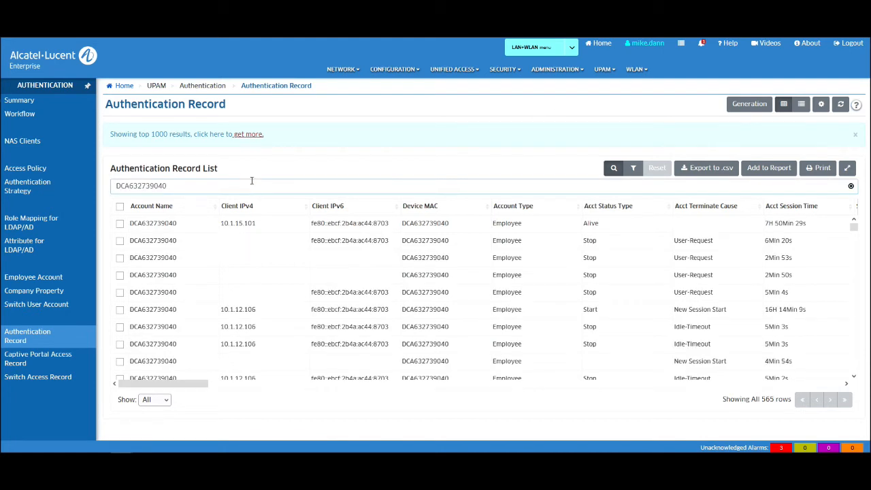
scroll(209, 239, down, 2)
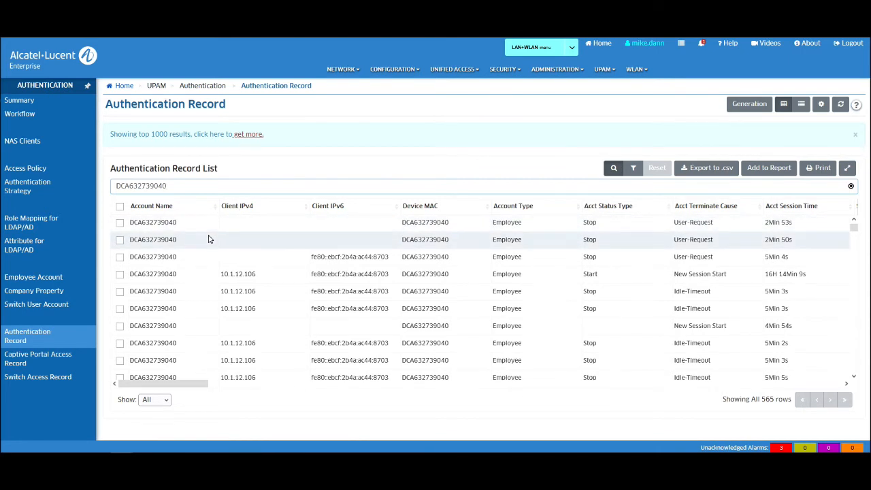
scroll(209, 239, up, 2)
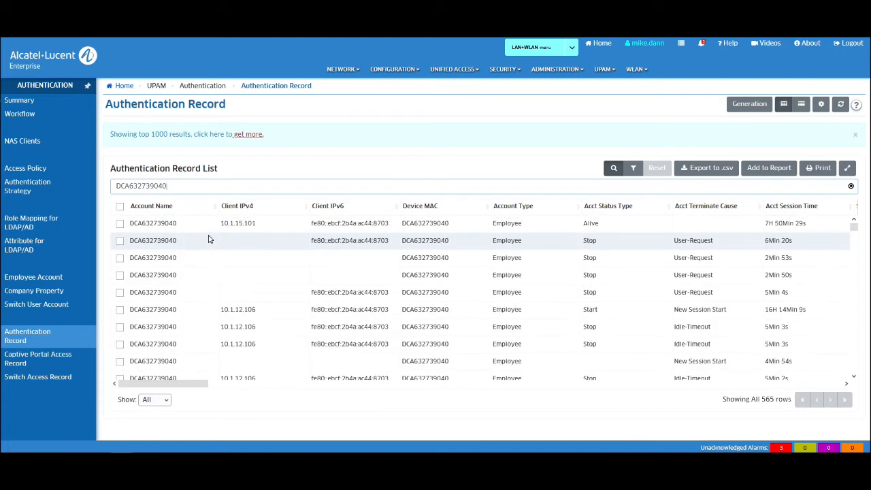
click(851, 187)
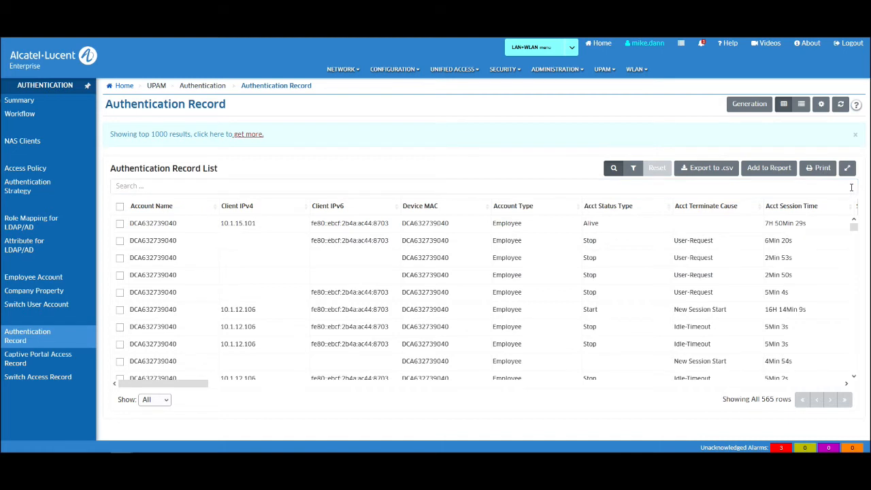
click(344, 71)
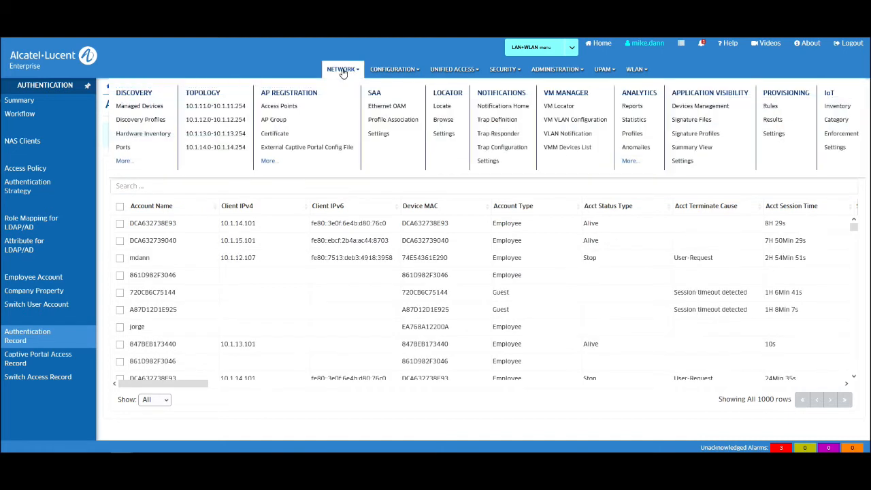
Step: Run a Locator search by MAC address for DCA632:739040
click(443, 95)
click(555, 174)
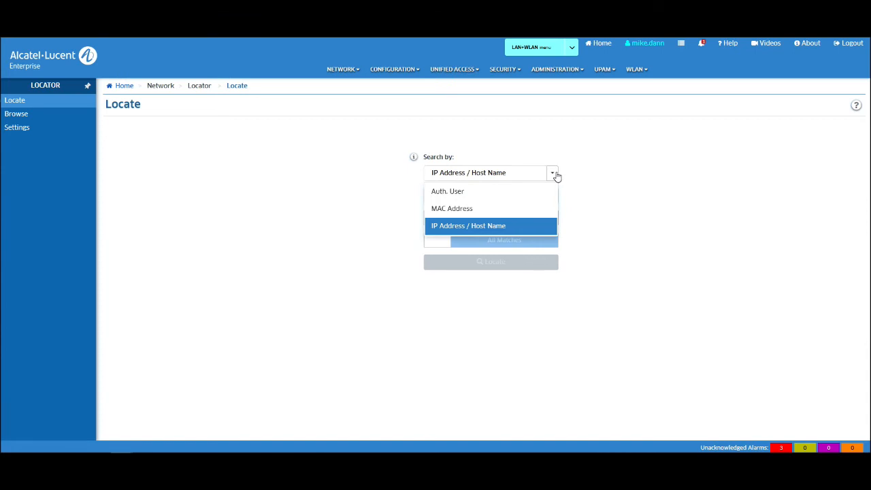
click(500, 215)
click(484, 196)
text(DCA632:739040)
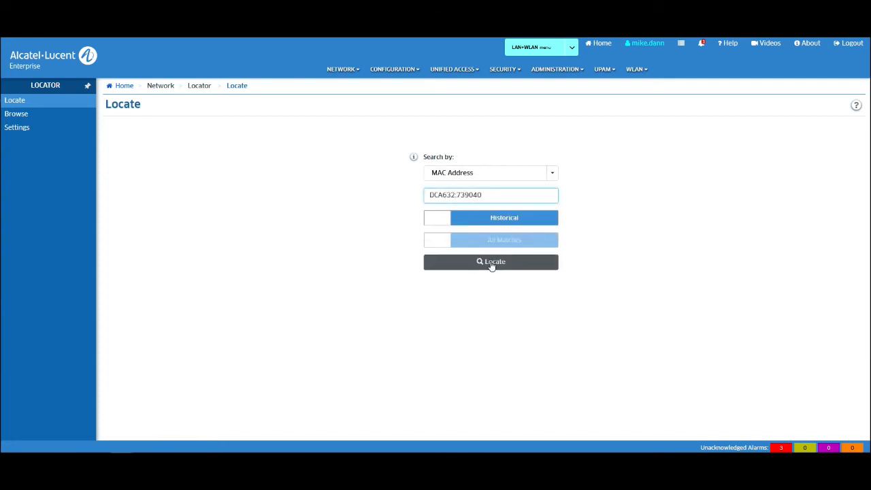
click(492, 265)
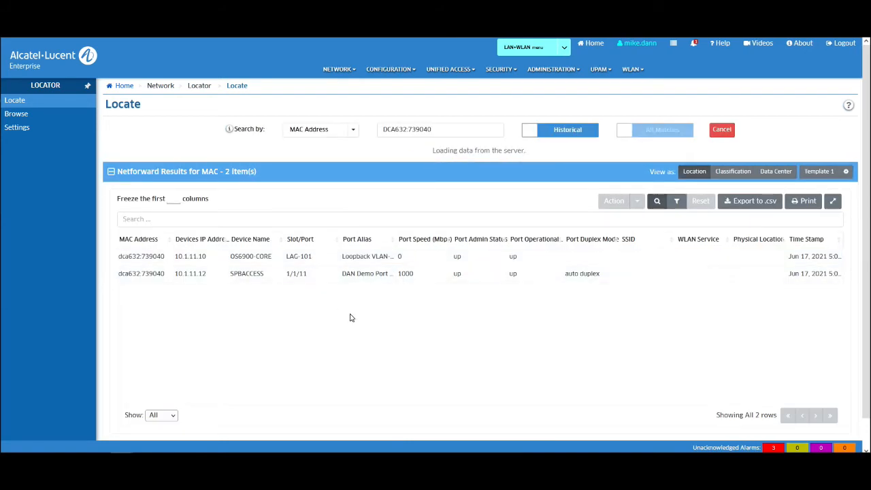
Step: Expand the ARP results showing OS6900-CORE with client IP 10.1.15.101
click(113, 427)
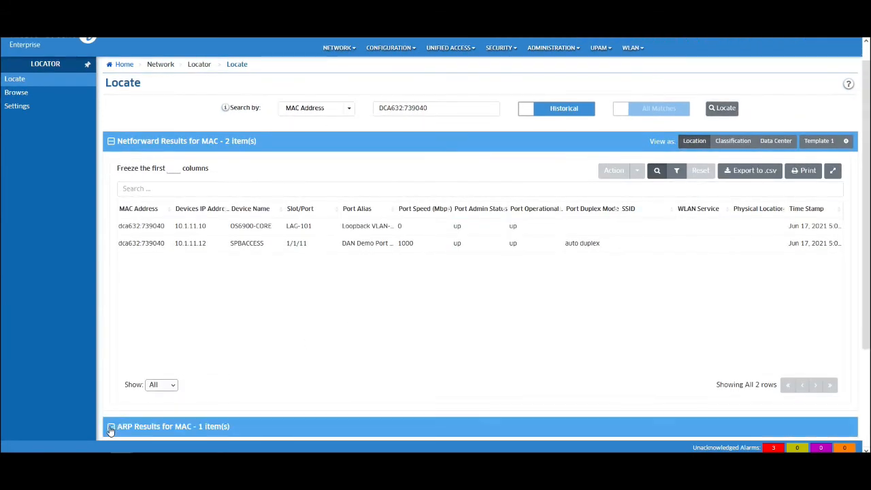
scroll(262, 375, down, 2)
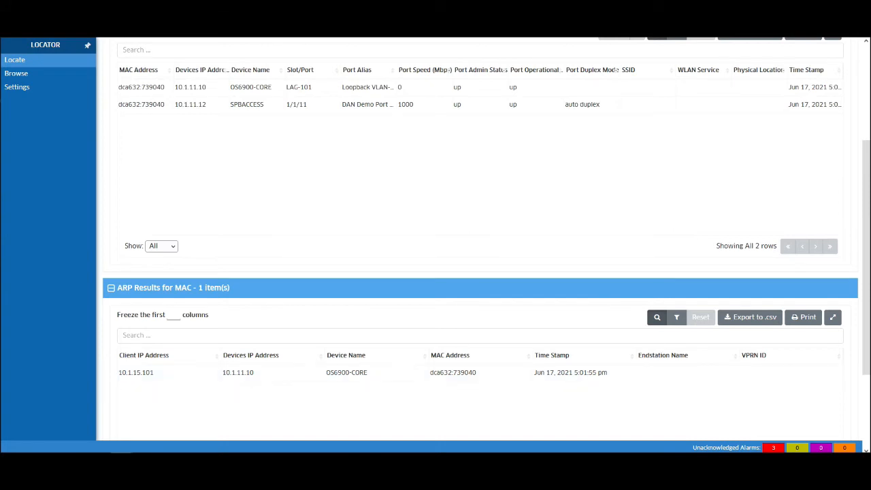
scroll(584, 237, up, 3)
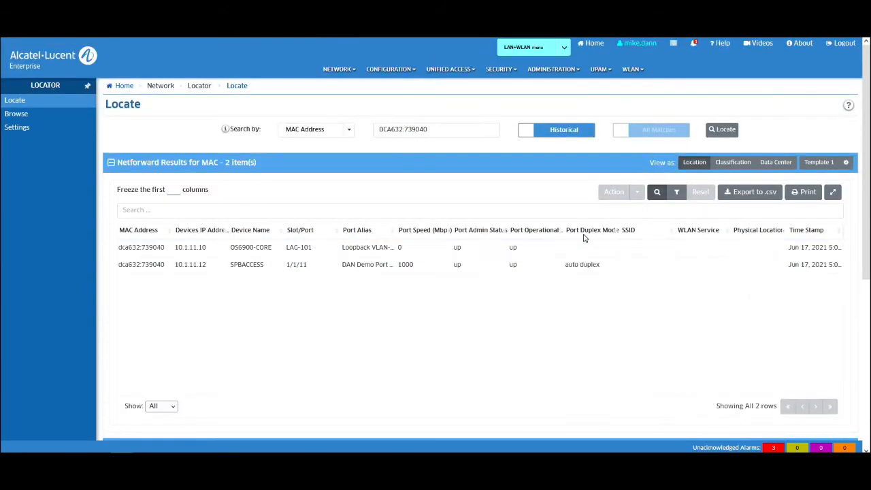
click(632, 68)
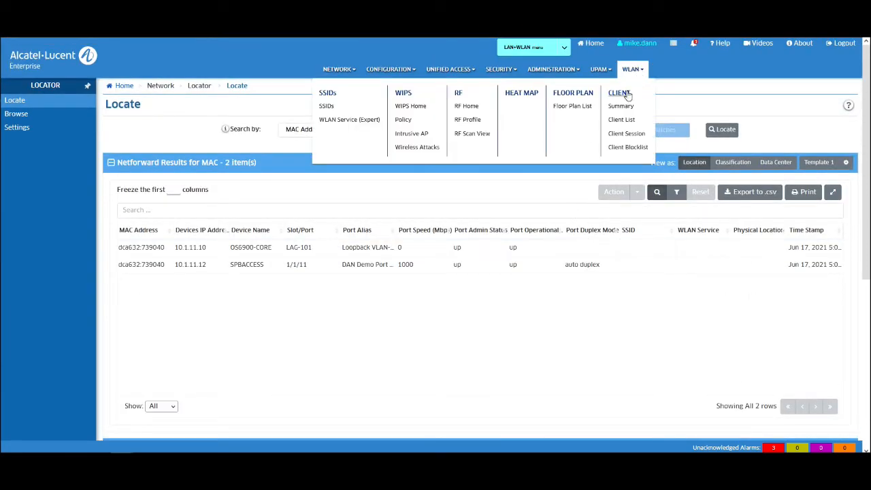
Step: Review the WLAN Client Summary density and throughput charts, then bring up the Wireless Client List
click(622, 102)
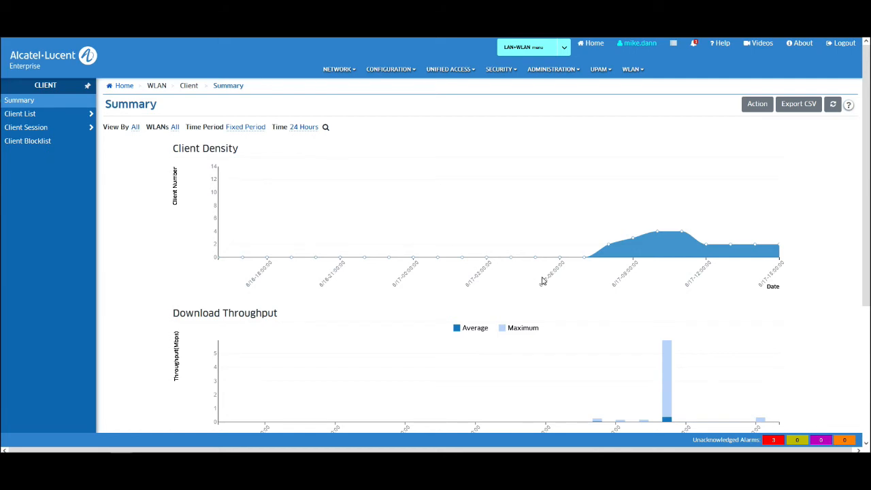
scroll(129, 223, down, 3)
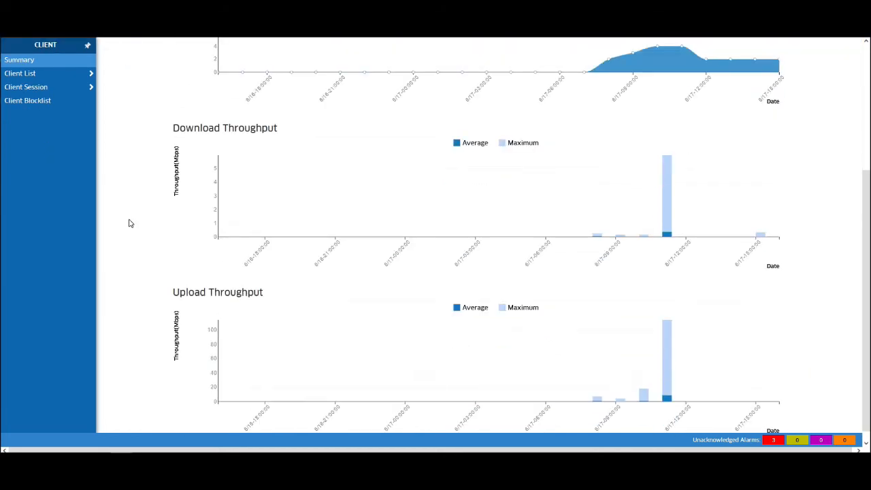
scroll(129, 223, up, 3)
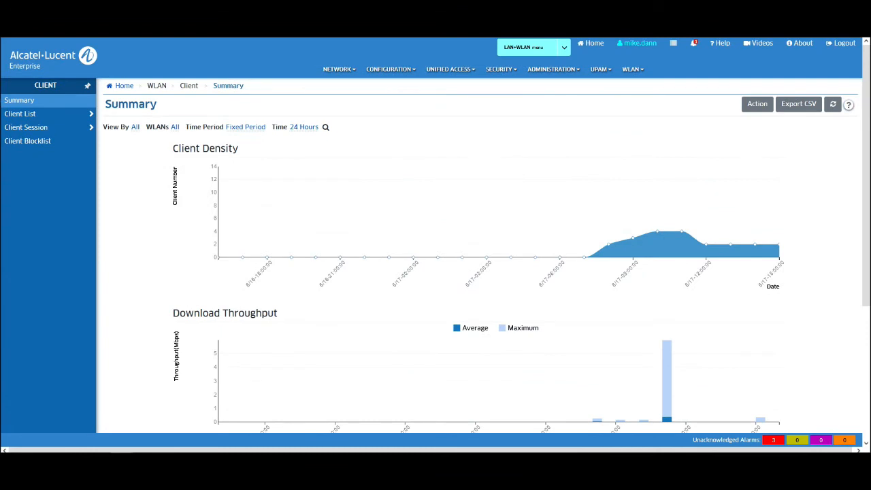
click(8, 114)
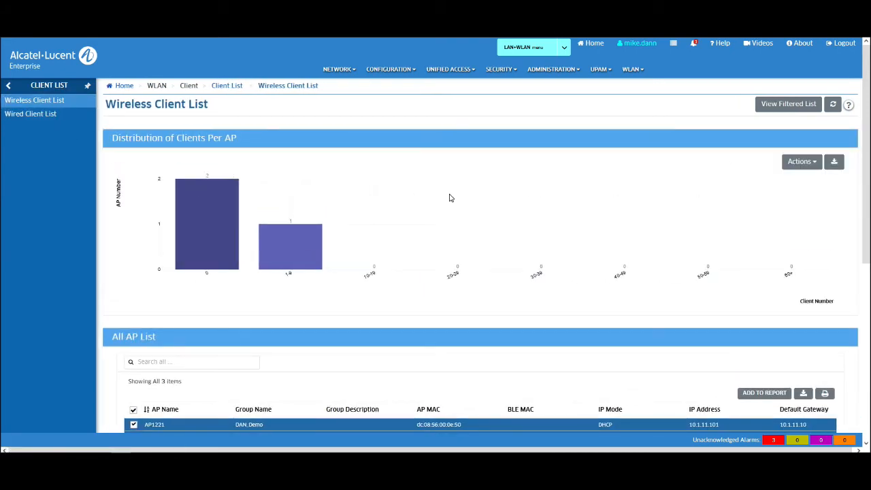
Step: Scroll down to the List of Clients on All APs showing the two wireless clients
scroll(449, 198, down, 1)
scroll(449, 198, down, 2)
scroll(450, 198, down, 5)
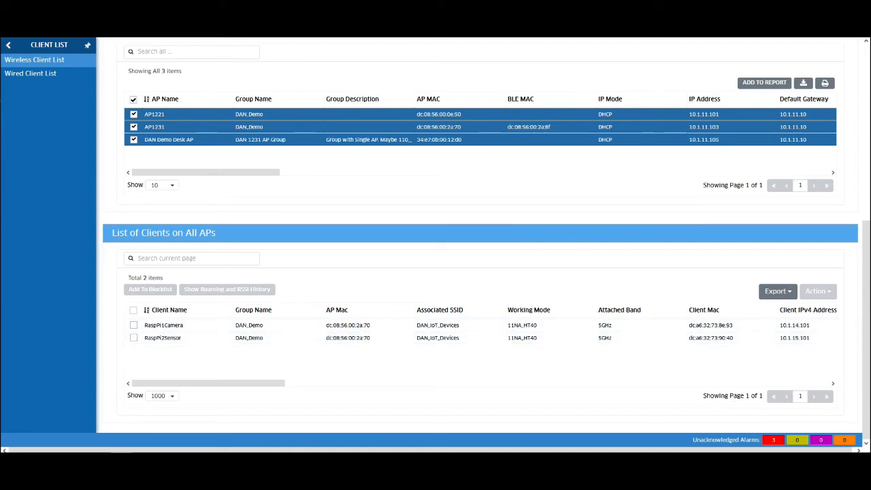
Step: Bring up Wireless Client Session history and scroll through its 435 sessions
click(8, 44)
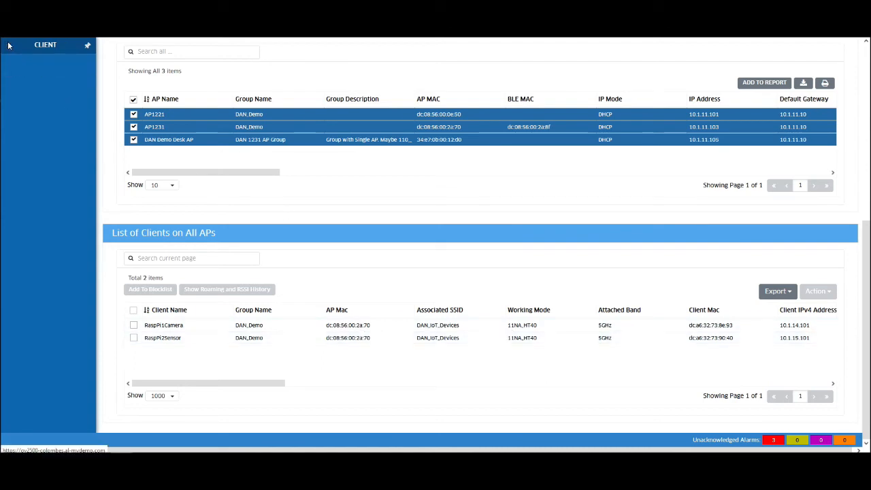
click(17, 87)
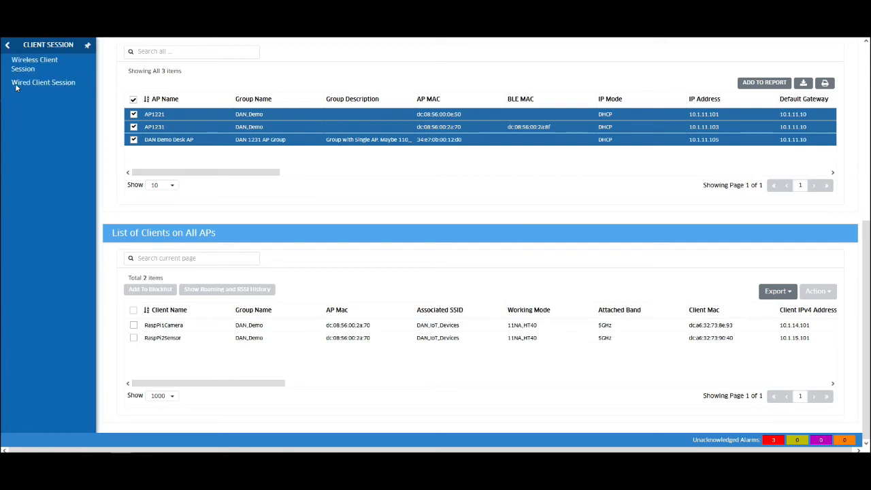
click(17, 68)
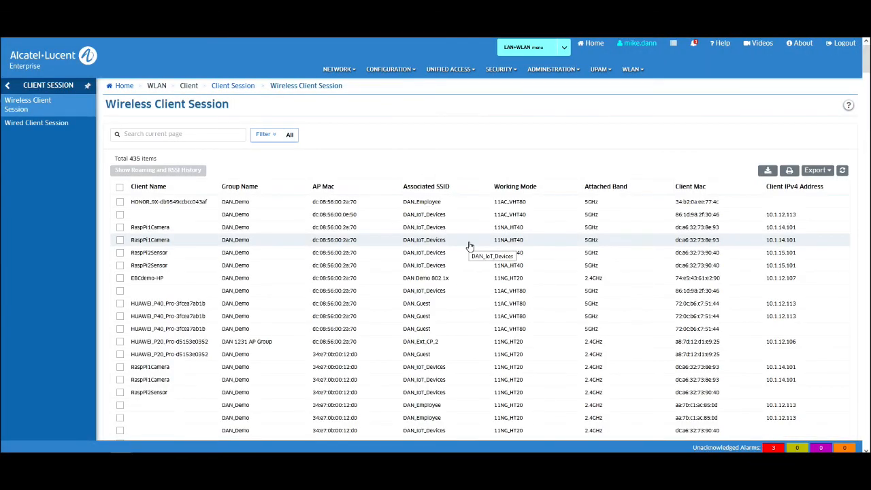
scroll(470, 246, down, 3)
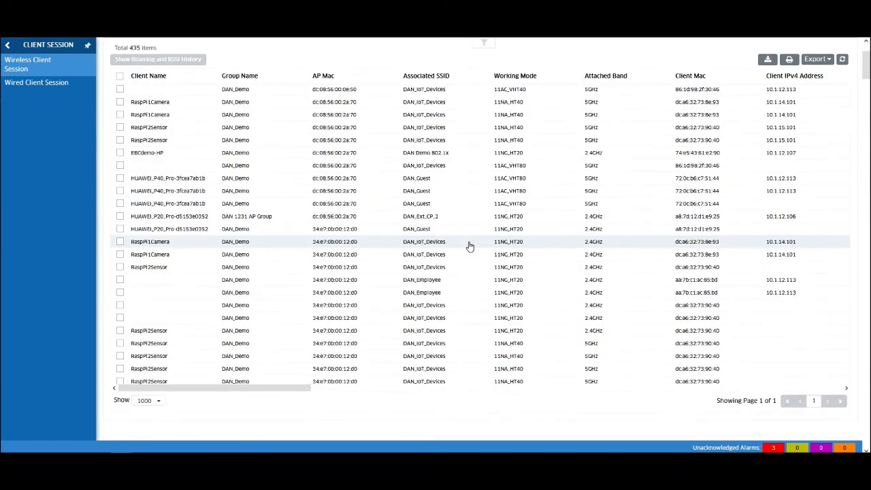
scroll(469, 246, up, 3)
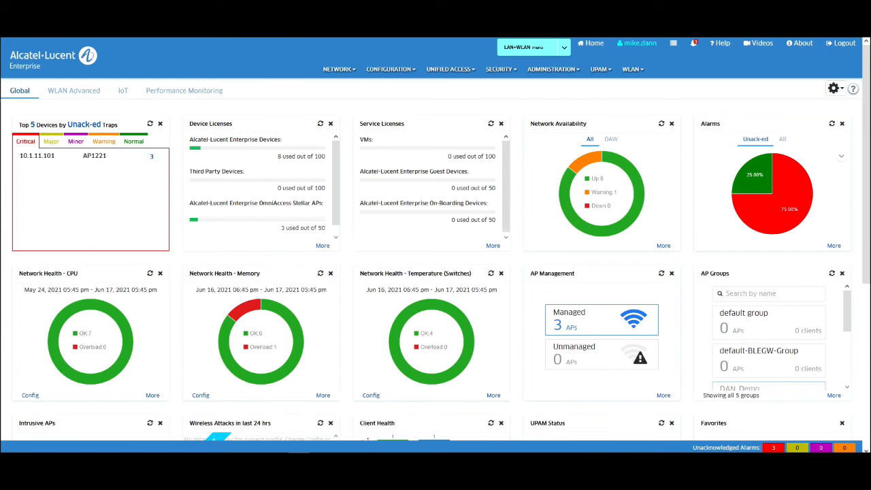
Step: Bring up the Network Health report from Analytics Reports
click(343, 76)
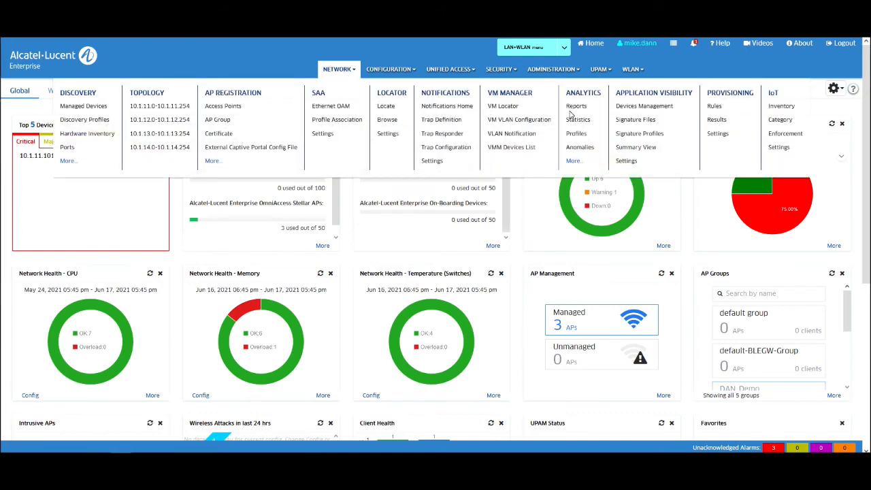
click(583, 107)
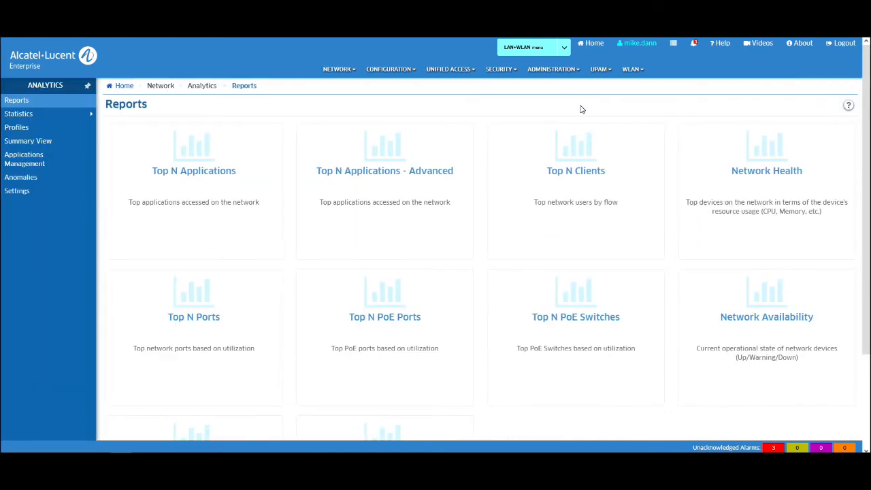
click(767, 178)
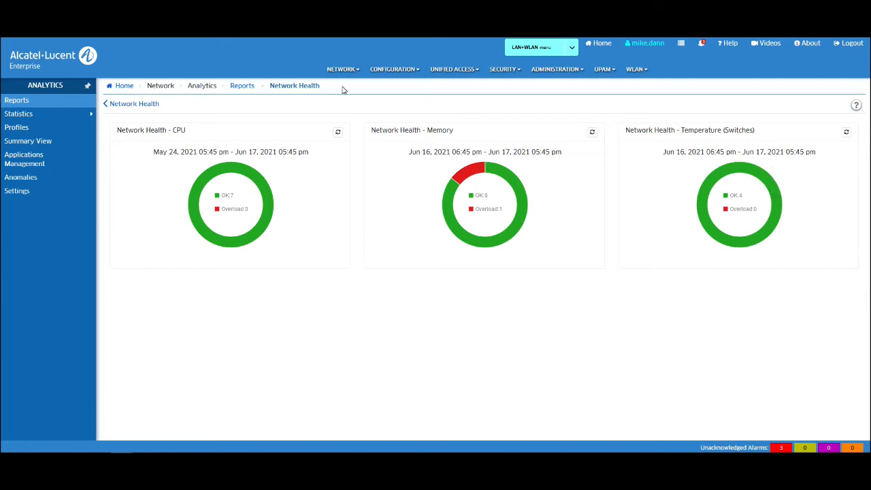
Step: Check the Top N Clients report, then switch to the Top N Applications report
click(246, 87)
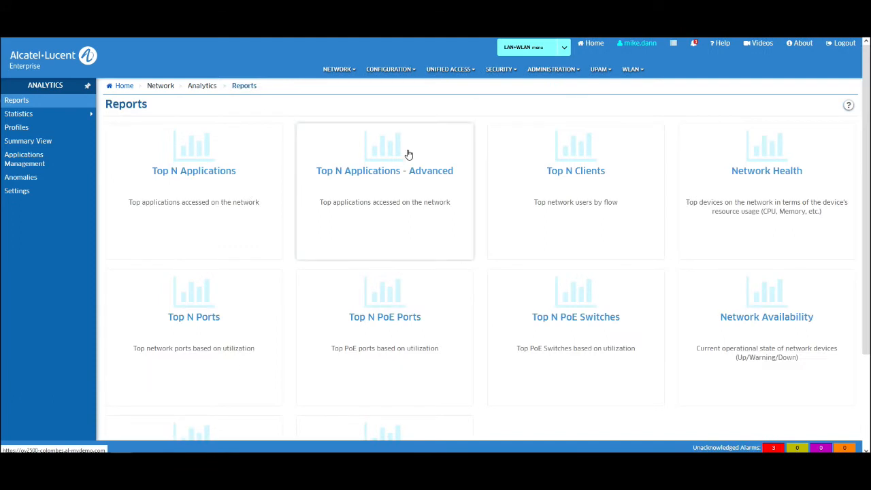
click(584, 185)
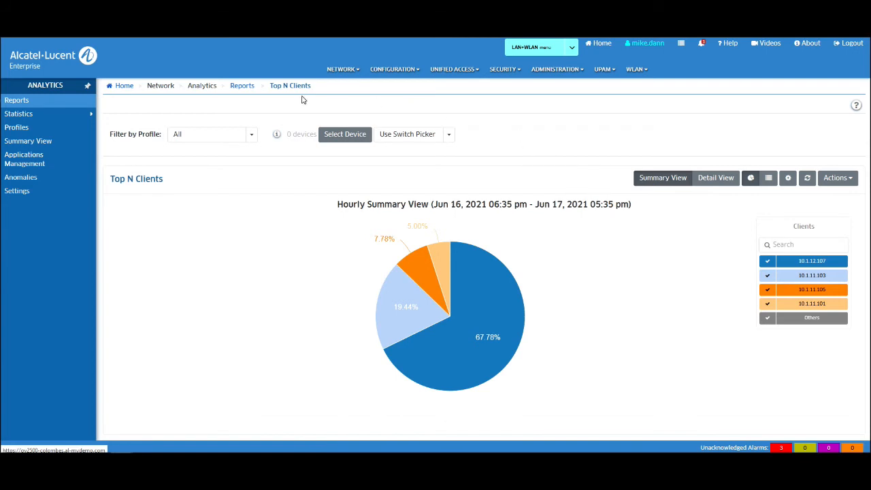
click(241, 86)
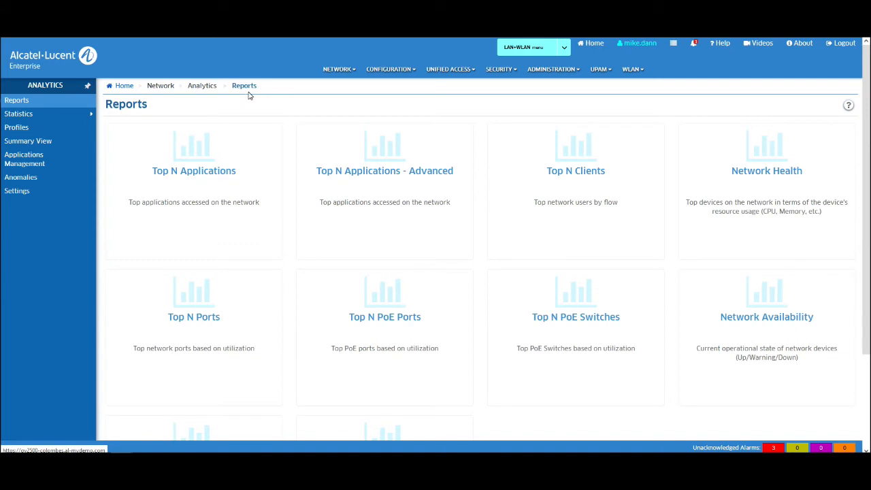
click(219, 148)
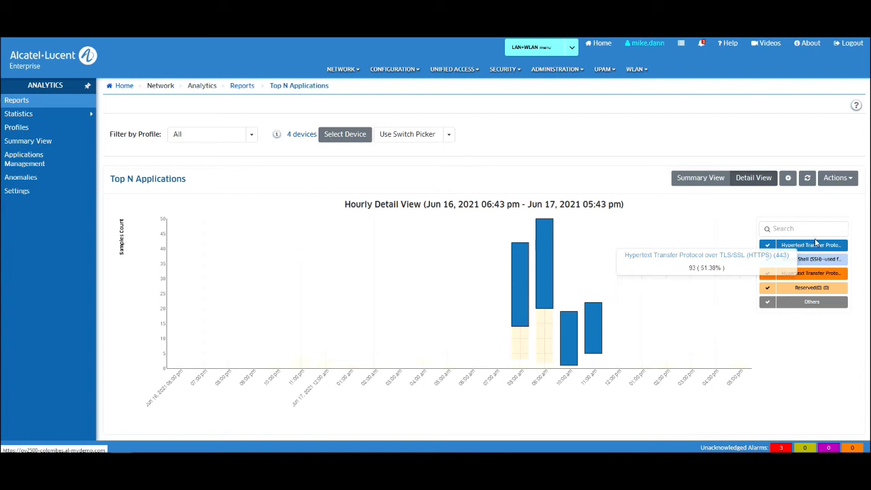
Step: Read the HTTPS (443) share on the hourly chart: 93 samples, 51.38%
mouse_move(603, 69)
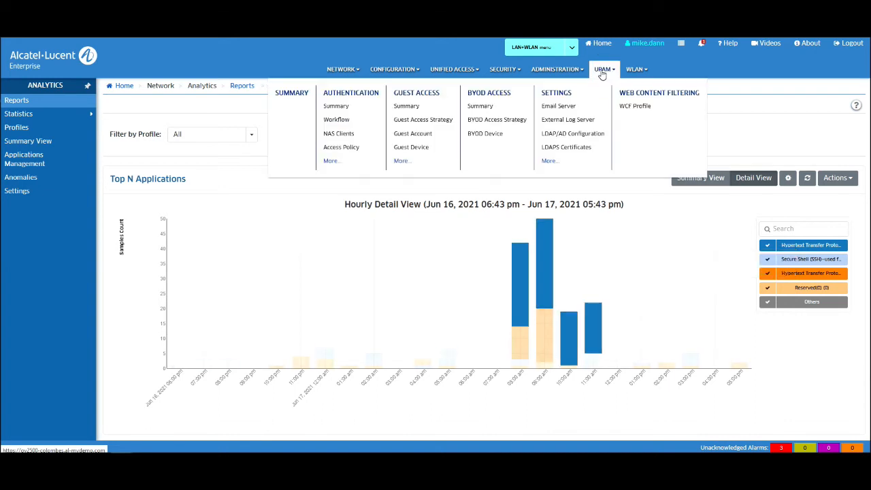
Step: Review the UPAM Authentication Summary charts (3 Employee successes, 3 failures), then go to IoT endpoint inventory
click(334, 108)
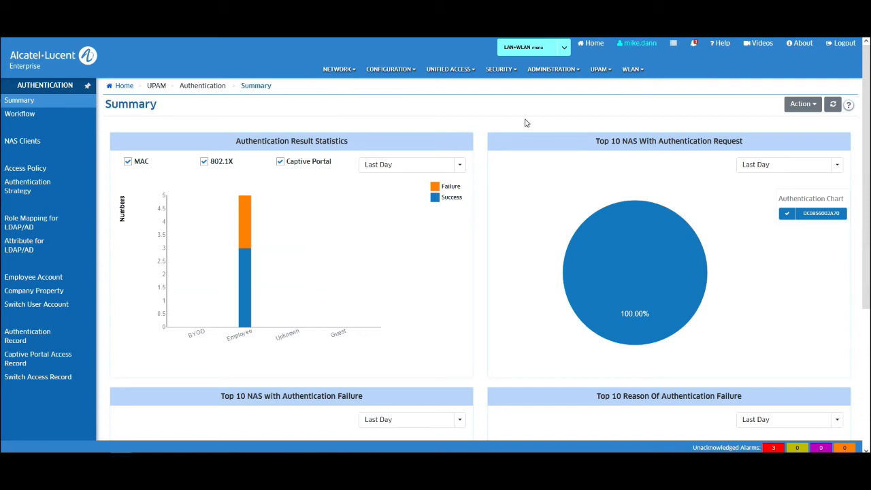
scroll(454, 236, down, 3)
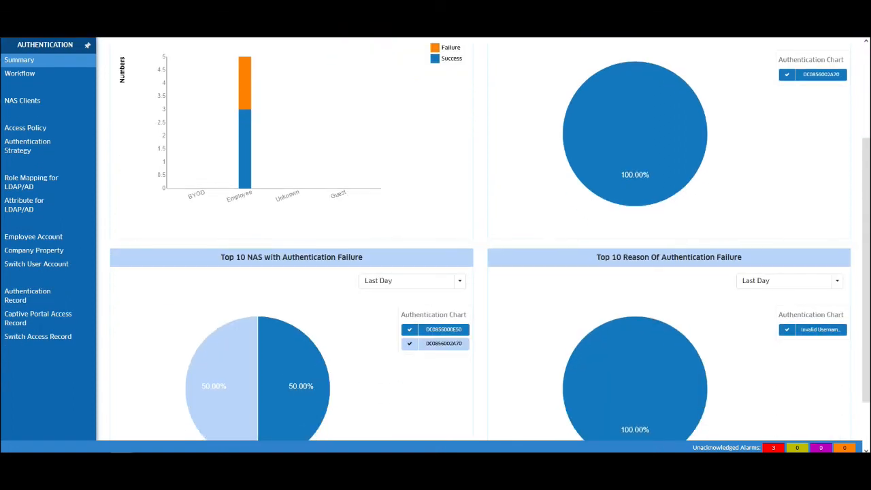
scroll(715, 354, down, 1)
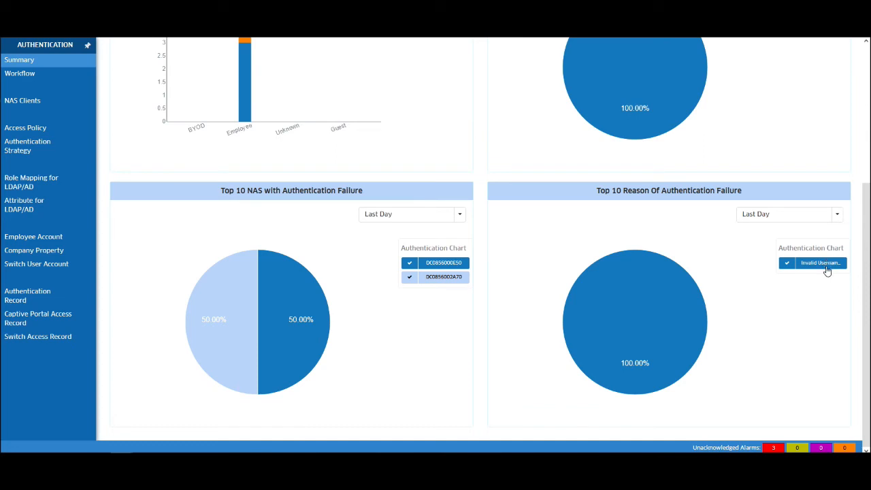
scroll(739, 220, up, 3)
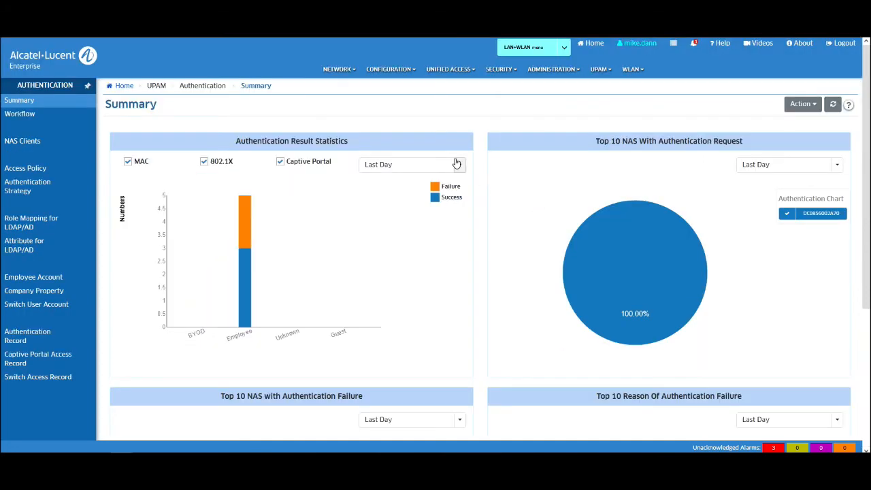
click(346, 79)
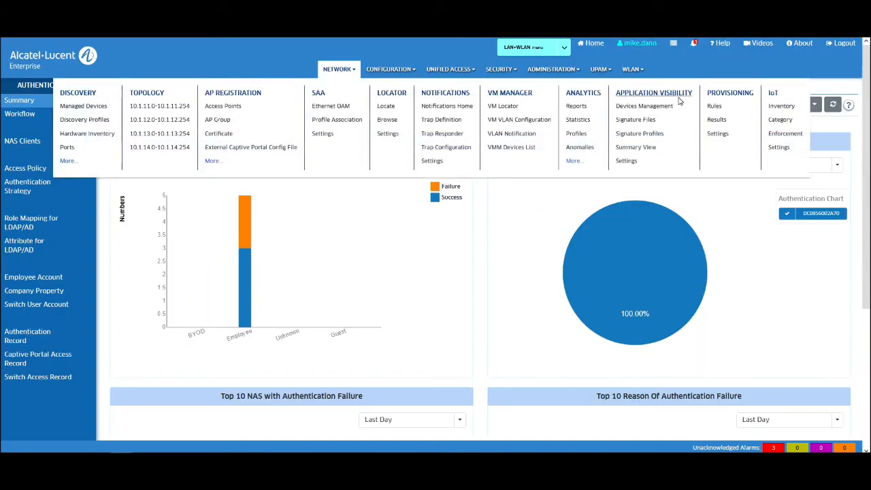
click(787, 112)
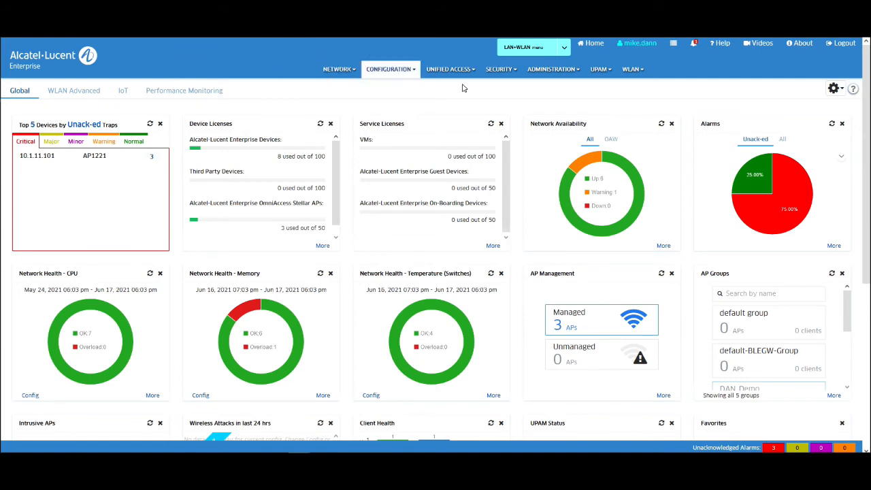
click(449, 69)
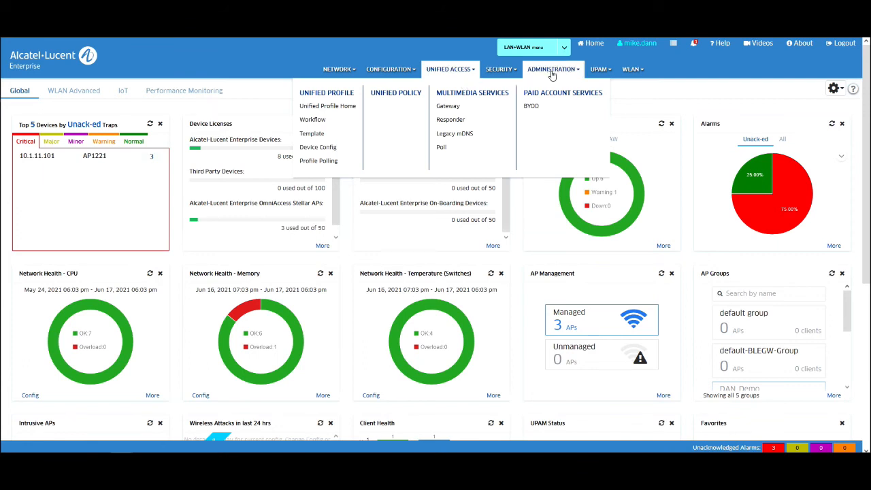
mouse_move(609, 73)
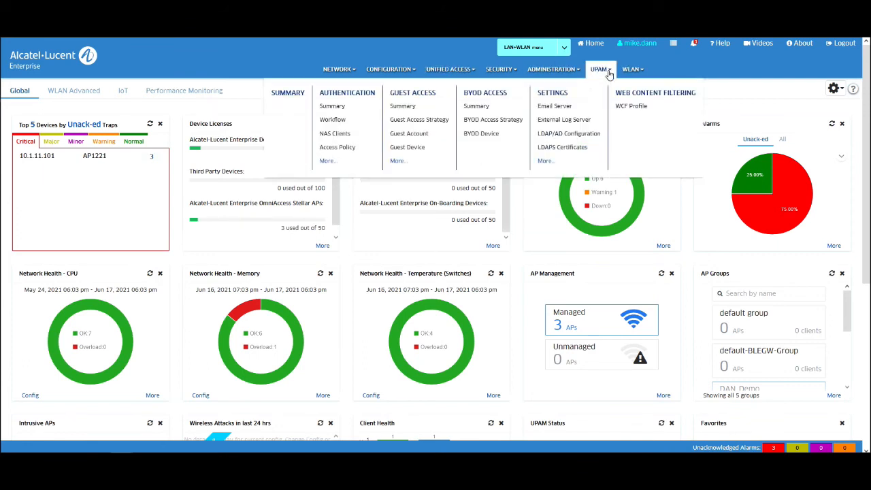
click(337, 96)
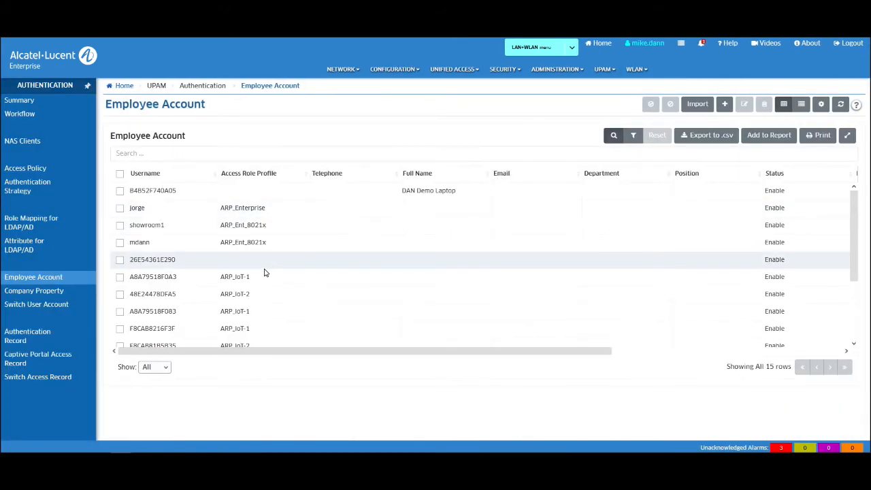
scroll(265, 273, down, 2)
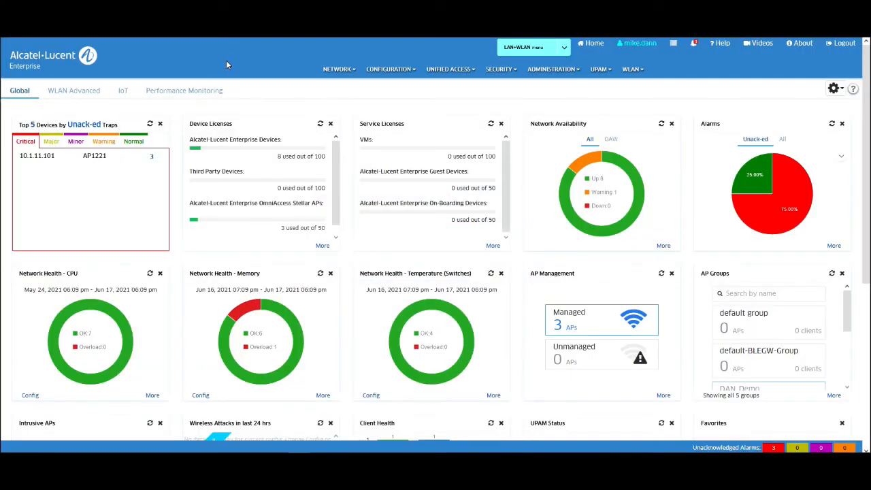
click(339, 73)
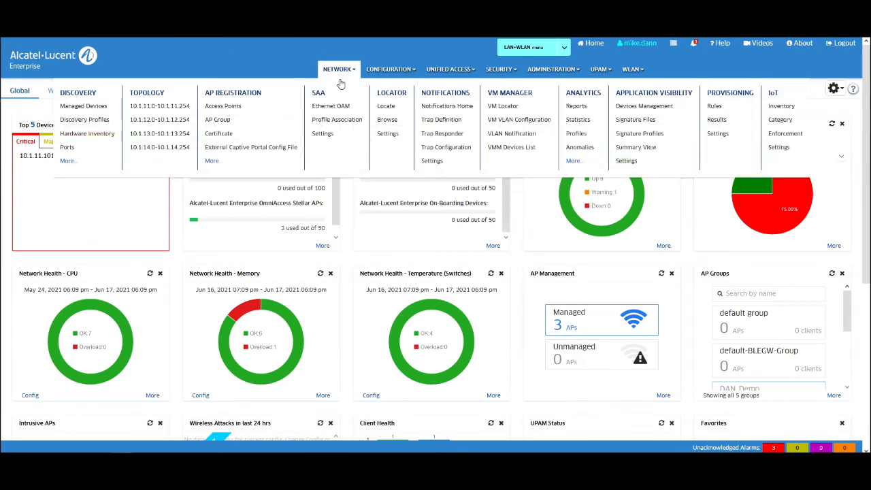
click(781, 107)
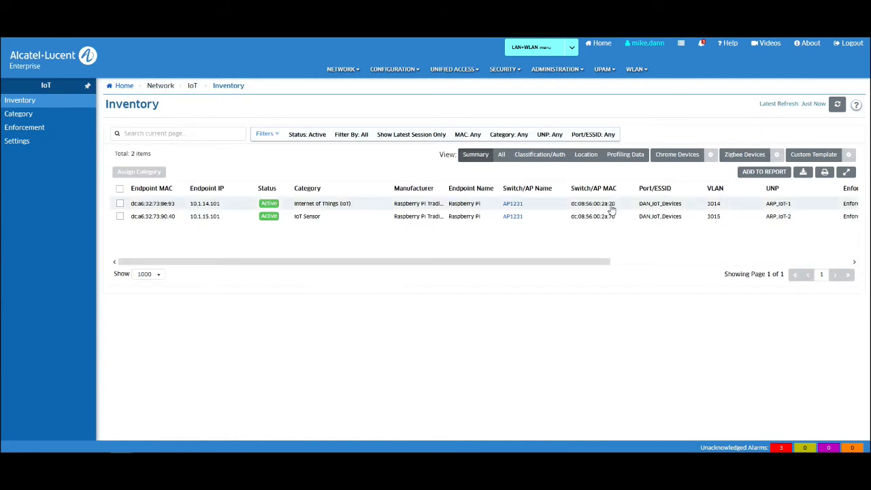
drag(554, 266, 515, 269)
click(38, 133)
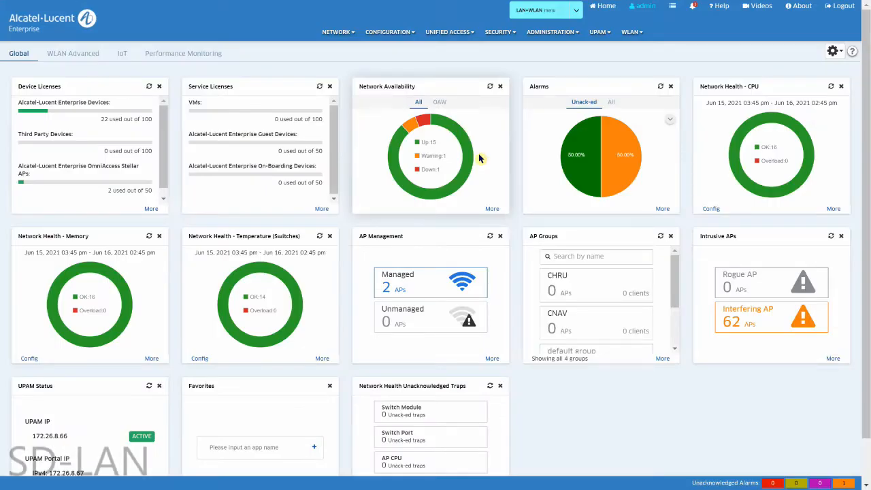
Step: Add the Faculty SPB profile: tag 0, ISID 257, B-VLAN 4002, VLAN translation enabled
mouse_move(463, 39)
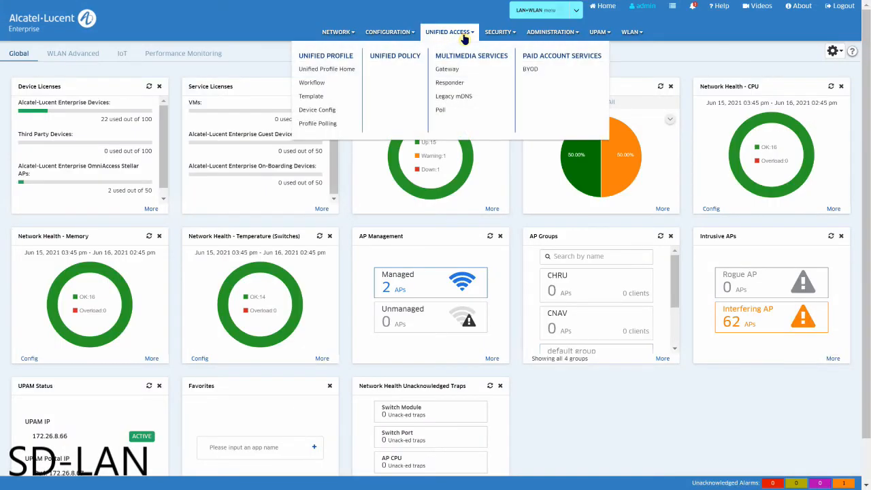
click(311, 97)
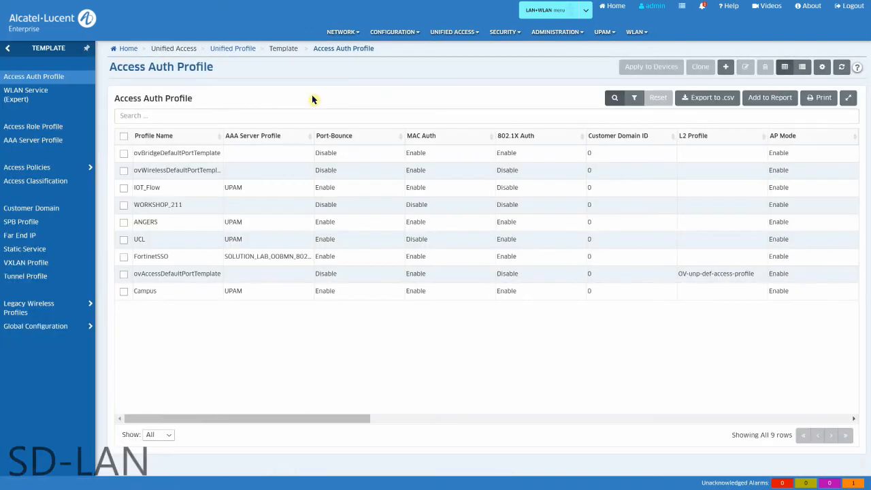
click(32, 225)
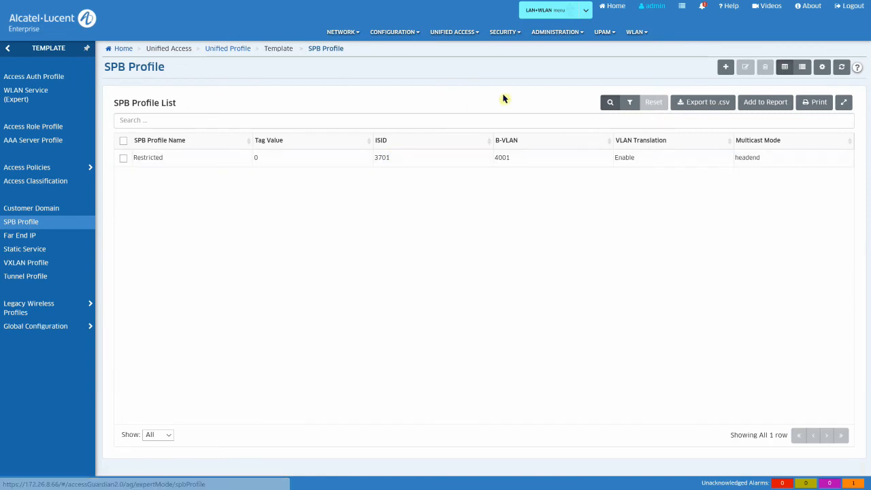
click(726, 66)
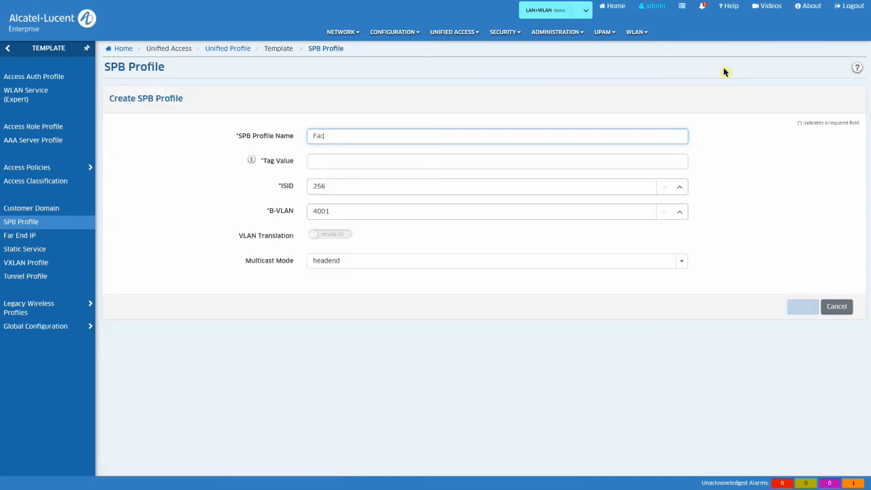
key(Tab)
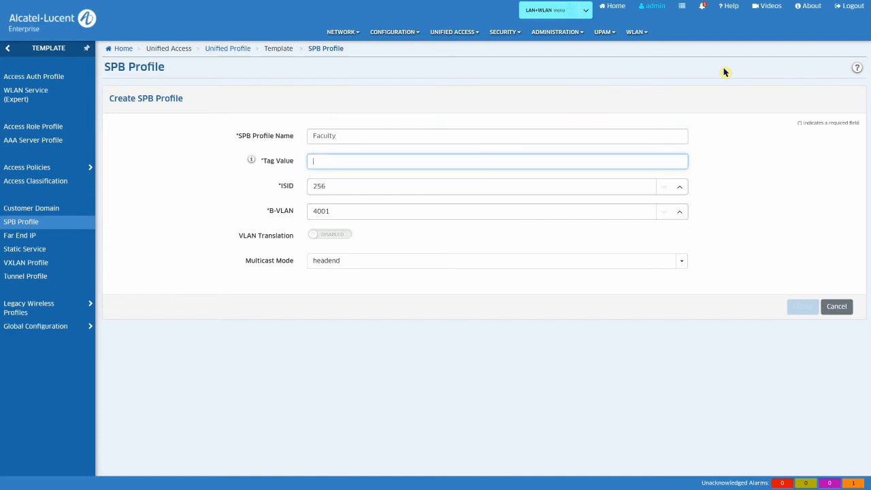
text(0)
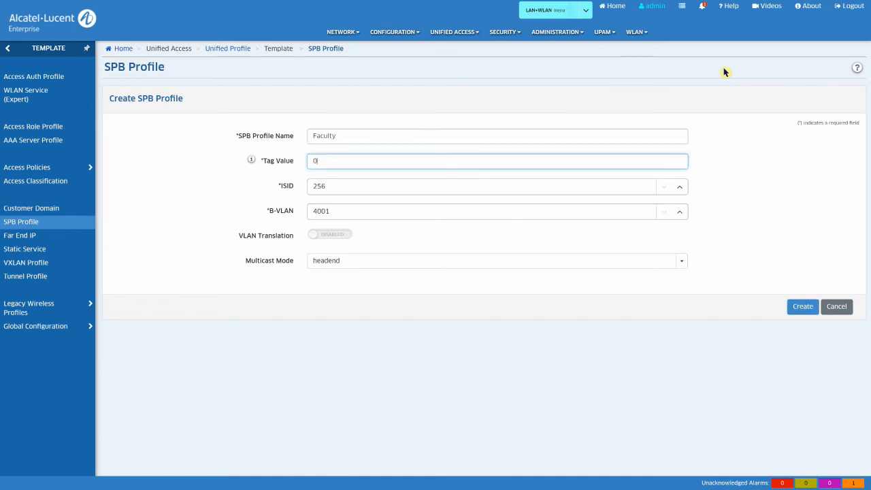
click(680, 188)
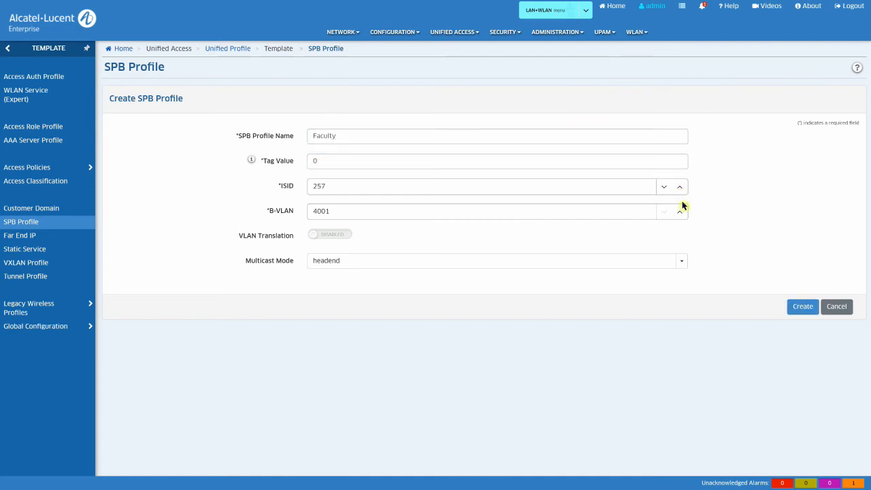
click(347, 238)
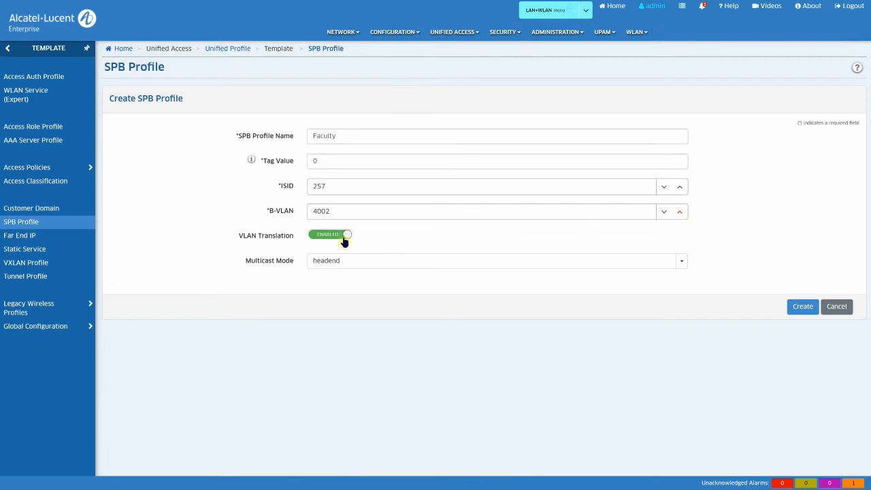
click(800, 307)
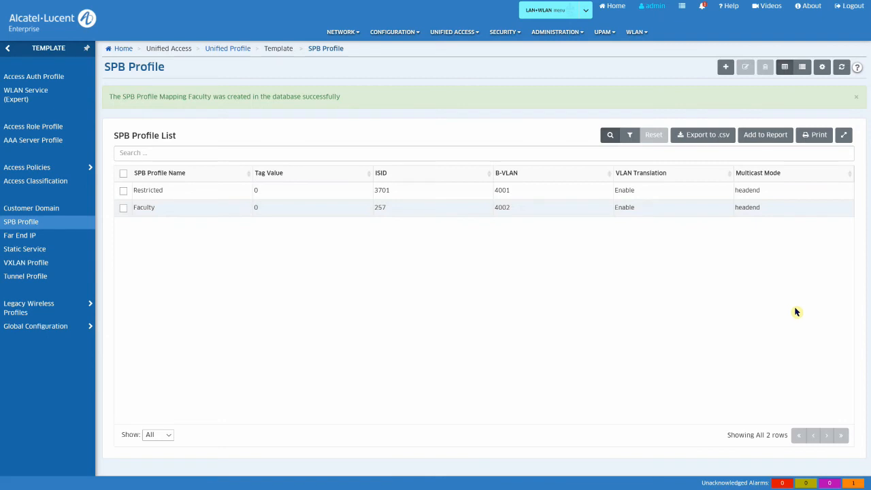
click(40, 127)
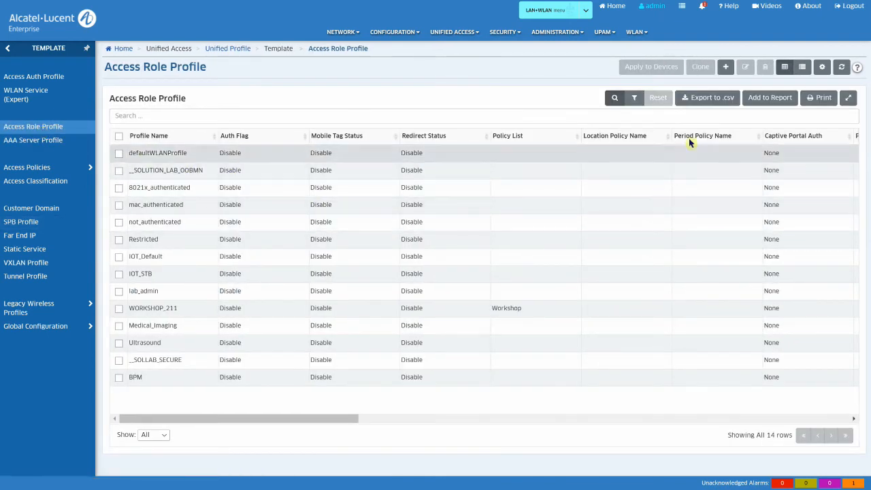
Step: Create a Faculty access role profile with default attributes and select its row
click(726, 67)
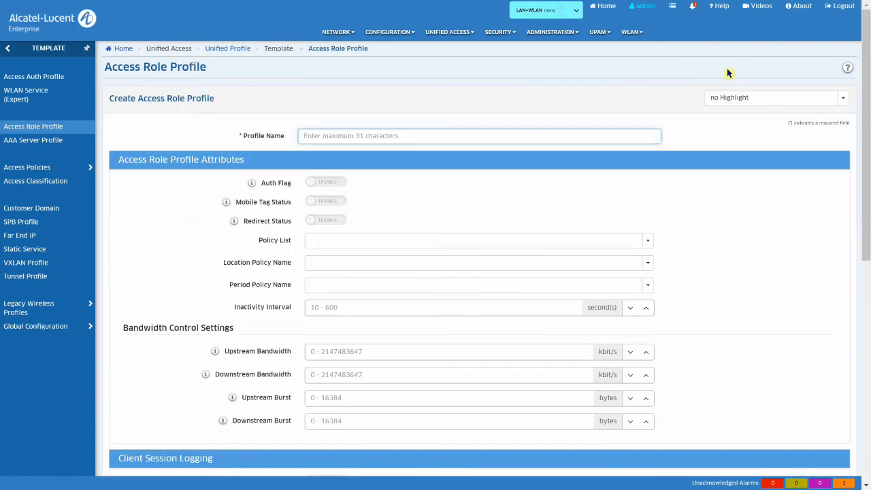
text(Faculty)
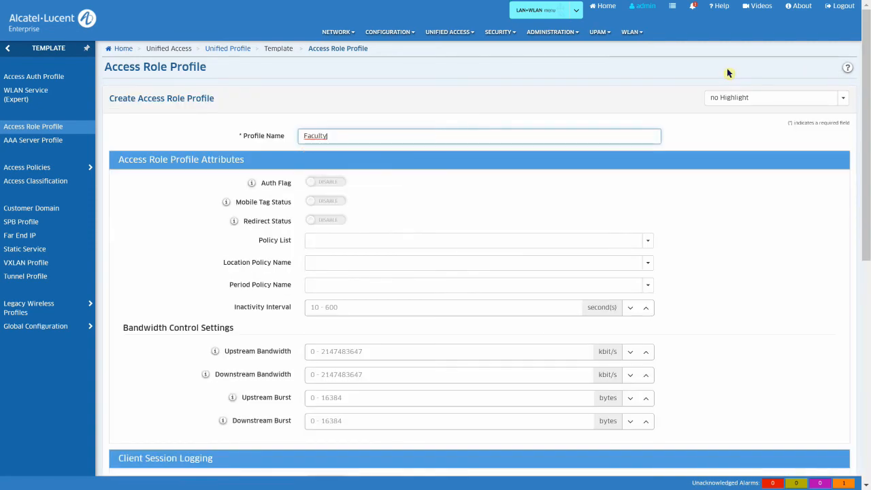
click(770, 233)
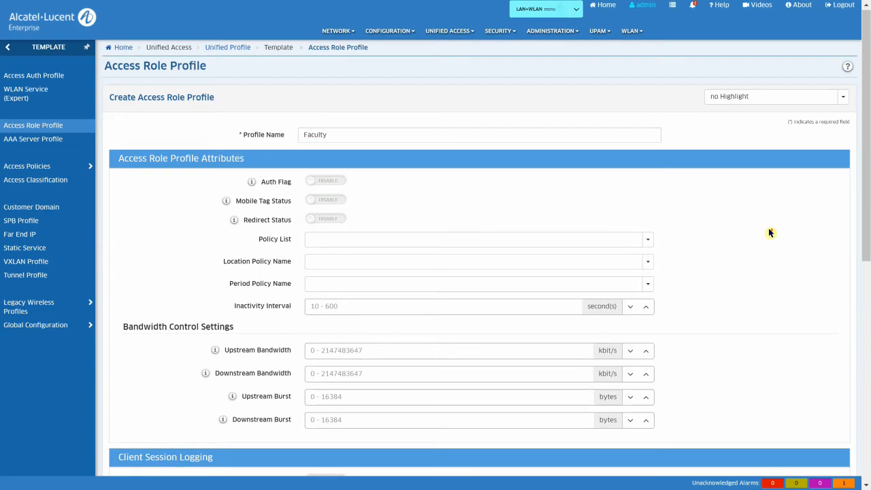
scroll(770, 233, down, 1)
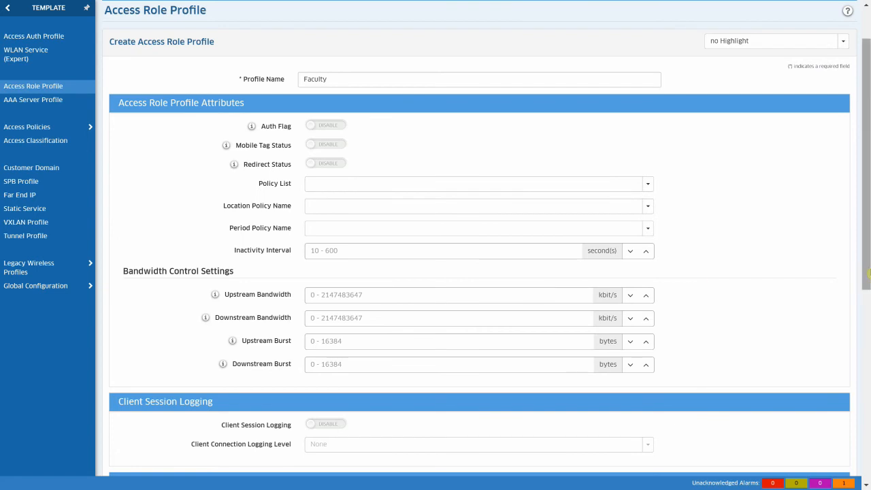
drag(868, 246, 868, 448)
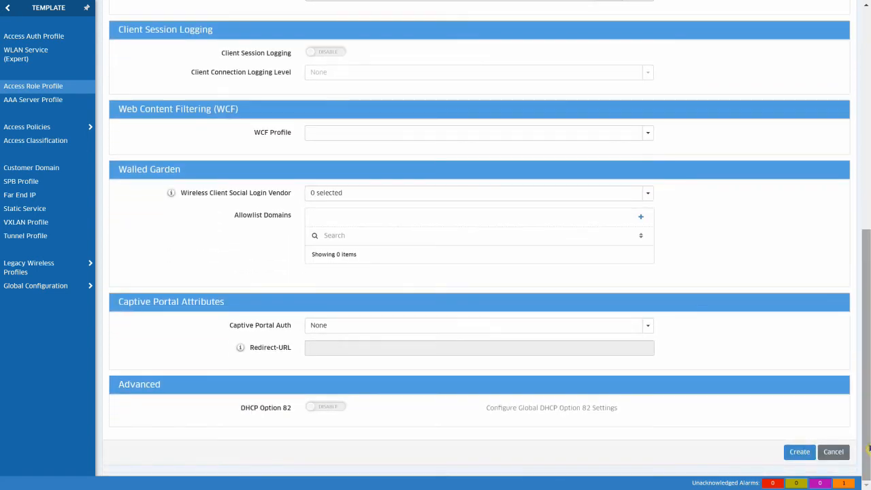
click(808, 447)
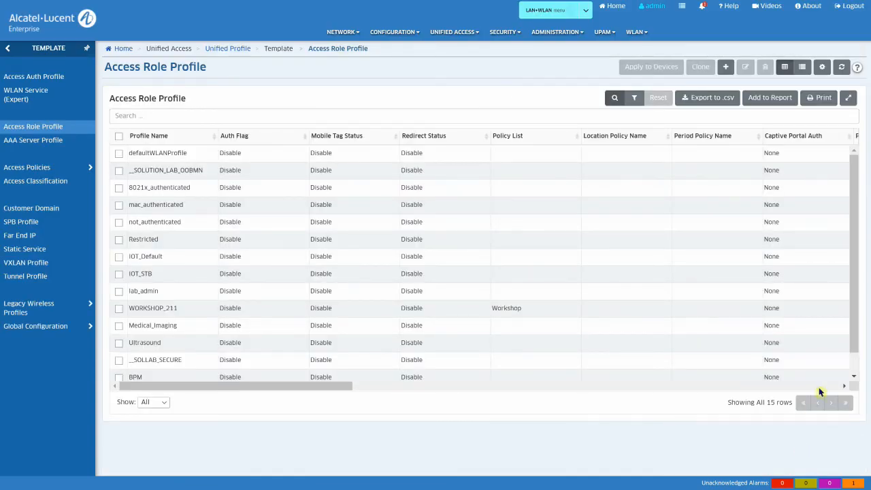
scroll(850, 333, down, 2)
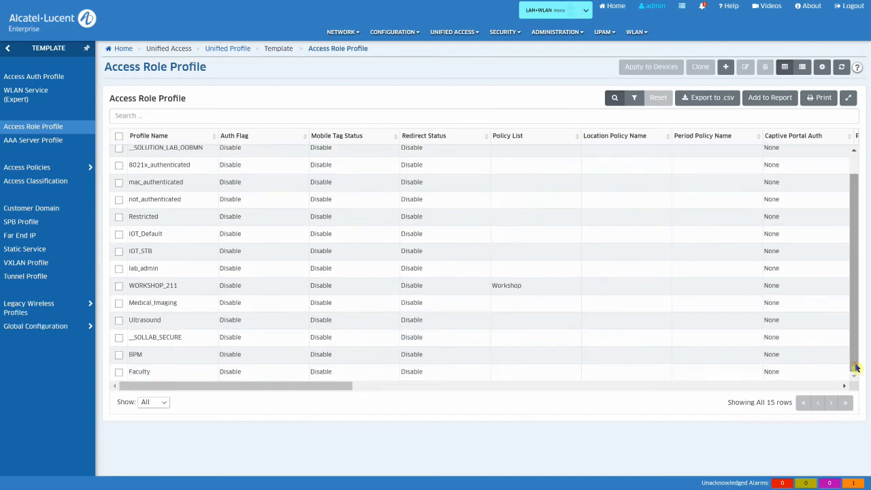
click(119, 371)
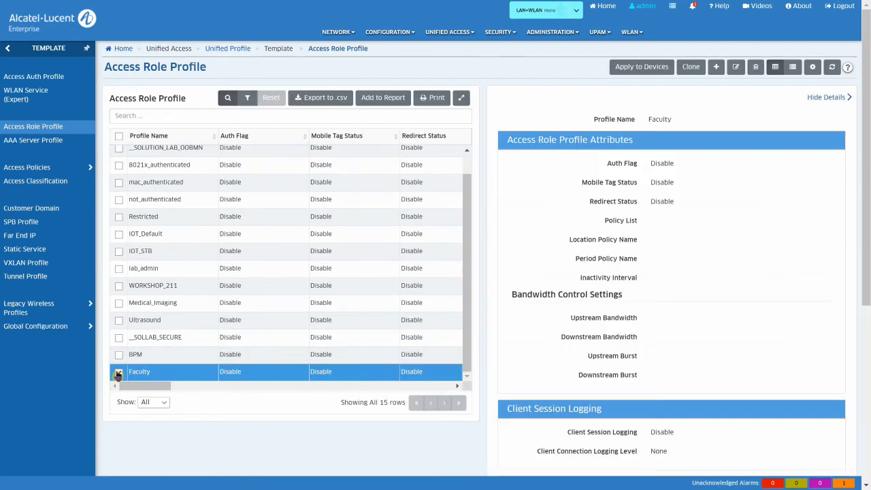
Step: Set the Faculty profile's mapping method to Map To SPB with SPB profile Faculty
click(631, 66)
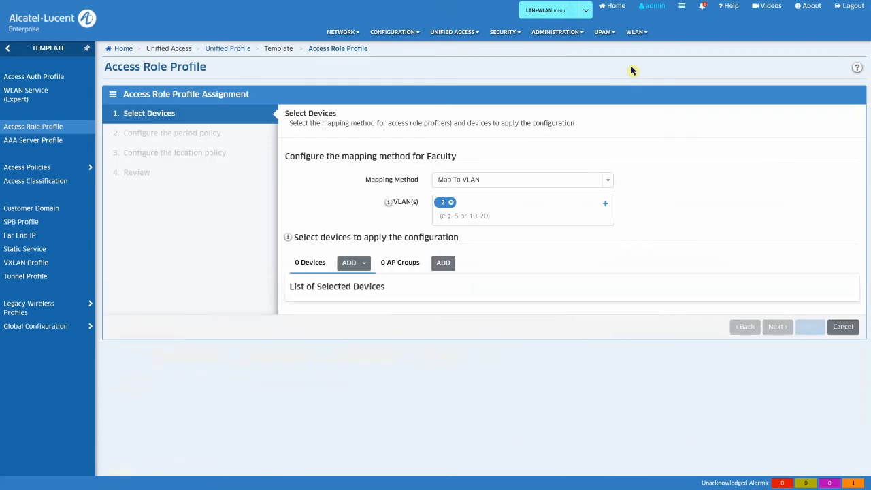
click(601, 180)
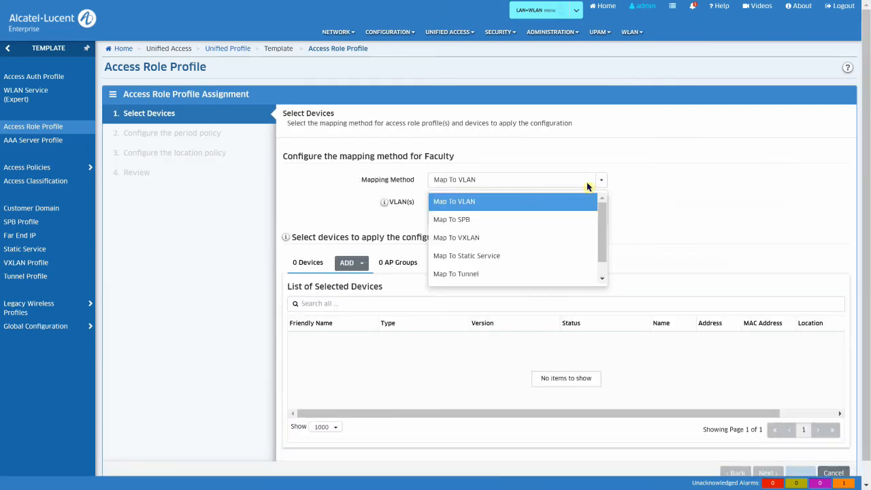
click(543, 218)
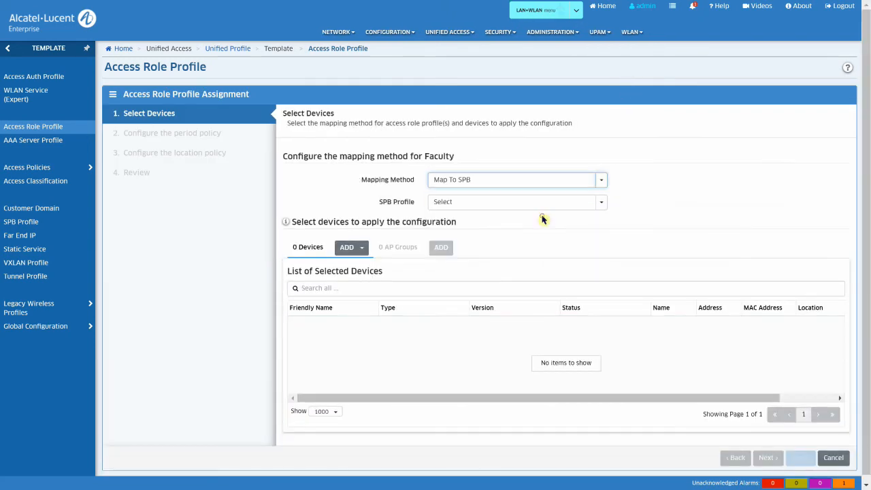
click(602, 204)
click(449, 258)
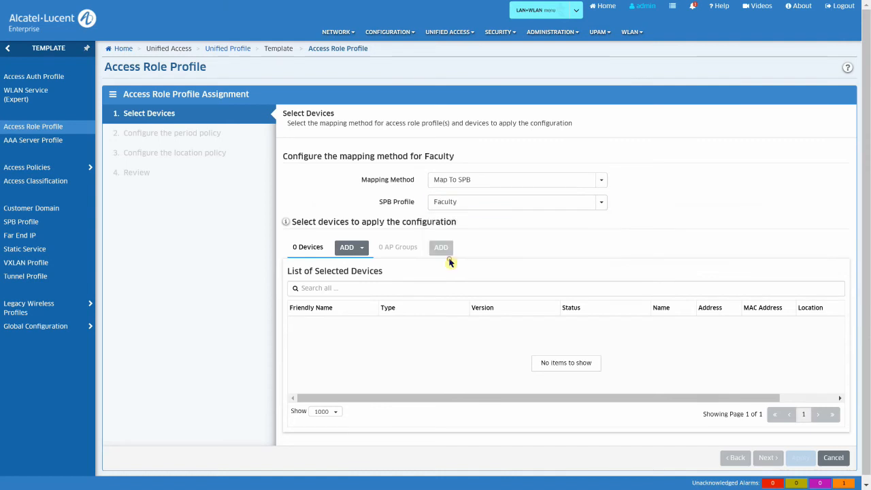
Step: Add switches BEB1–BEB5 through the Switch Picker and apply the profile to them
click(361, 250)
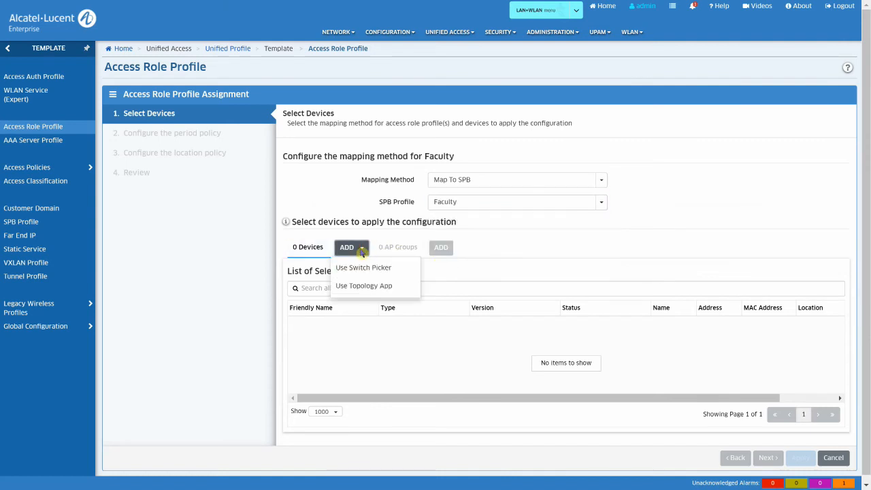
click(361, 268)
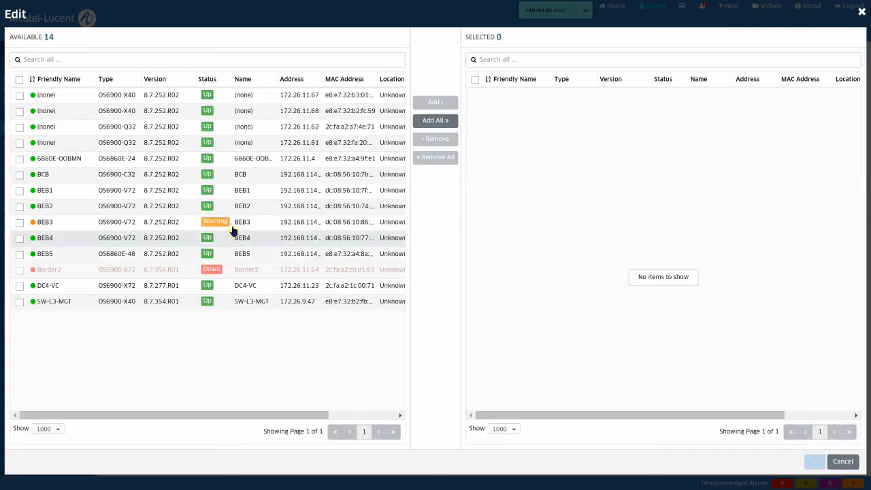
click(20, 191)
click(20, 206)
click(20, 222)
click(19, 238)
click(20, 253)
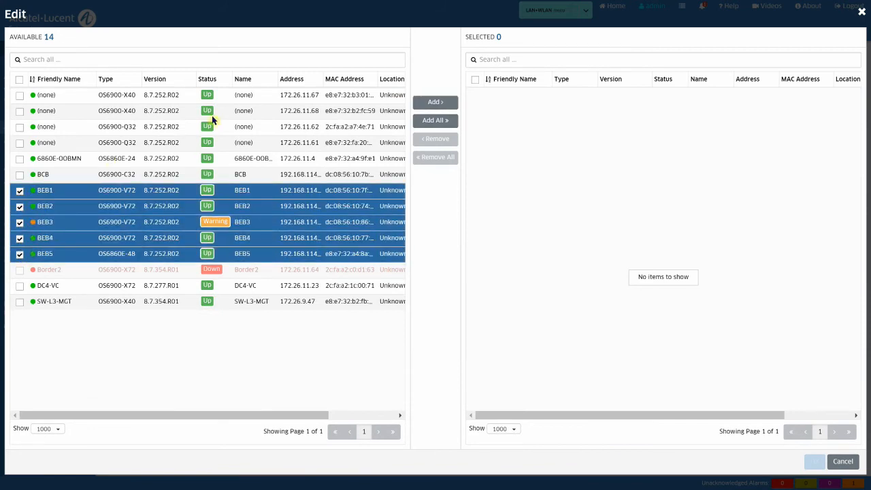
click(438, 106)
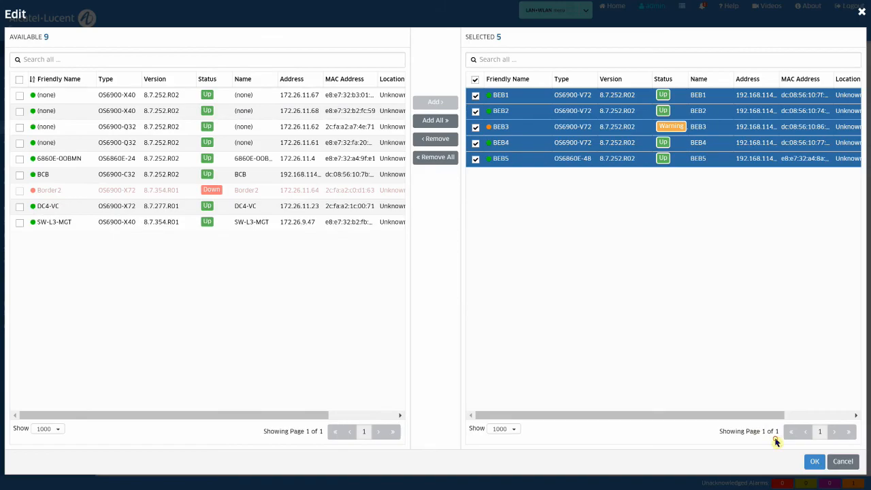
click(814, 462)
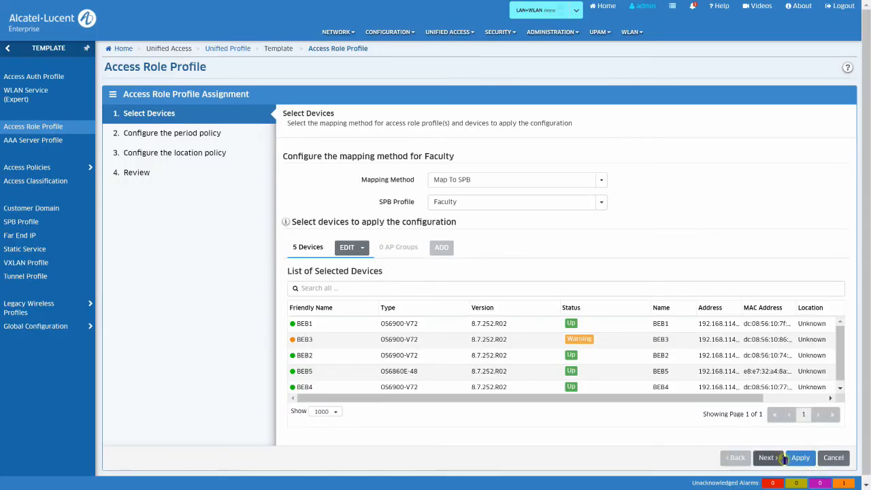
click(800, 458)
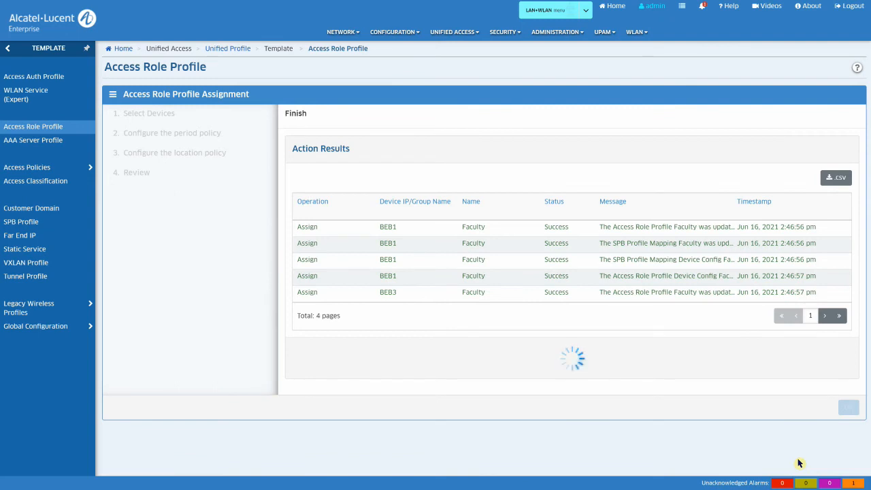
click(847, 369)
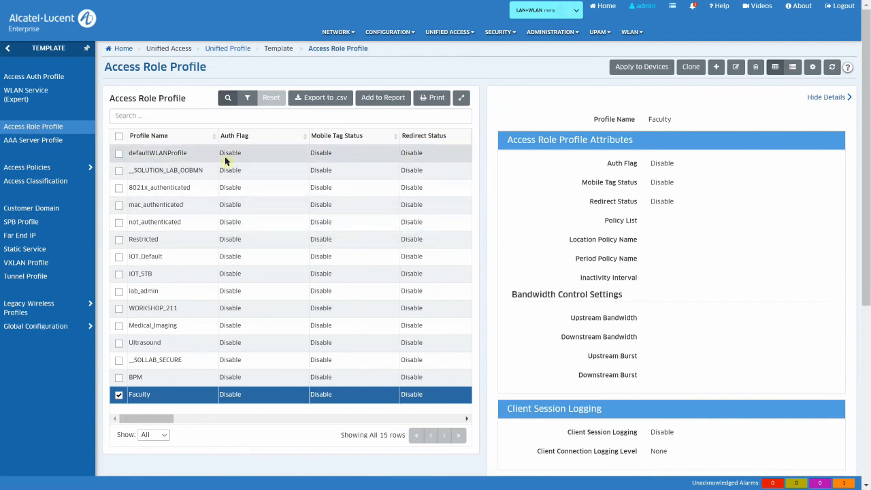
Step: Select the Campus access auth profile, noting 802.1X Auth is enabled
click(43, 79)
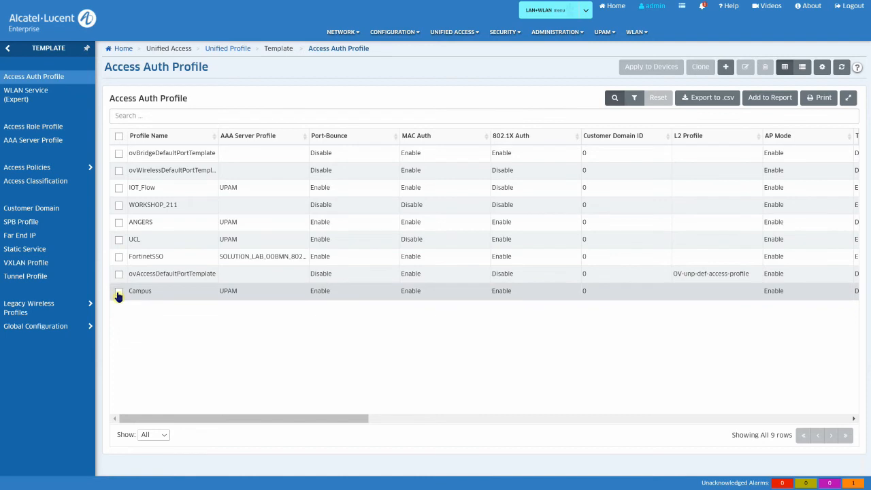
click(118, 292)
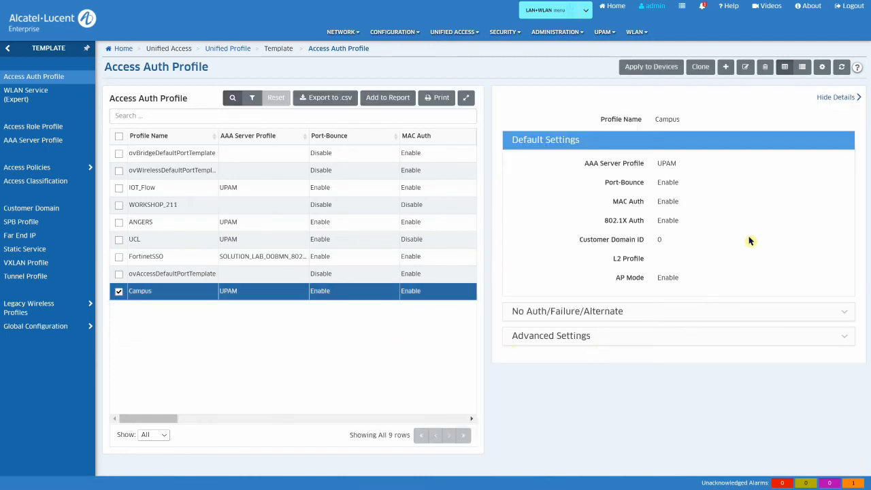
drag(597, 221, 681, 222)
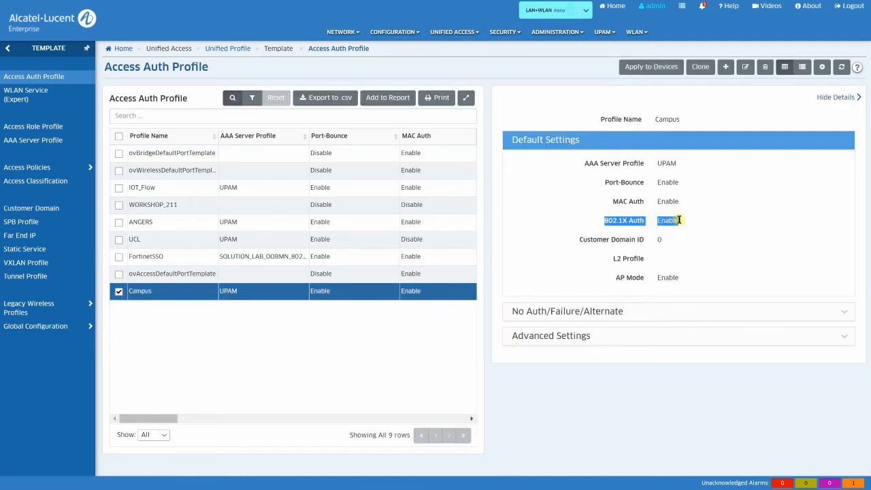
Step: Expand the No Auth/Failure/Alternate settings, where MAC Pass Alt is Restricted
click(843, 313)
drag(651, 376, 696, 379)
drag(866, 374, 867, 470)
drag(650, 306, 695, 310)
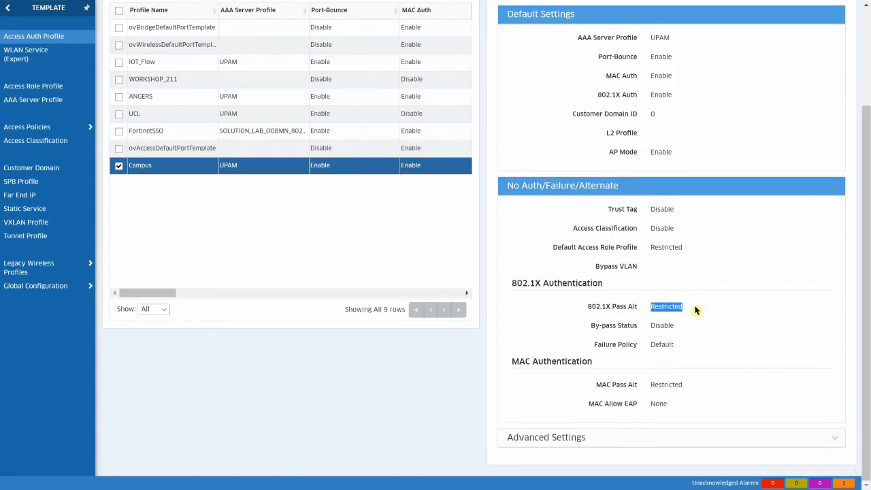
drag(650, 385, 698, 386)
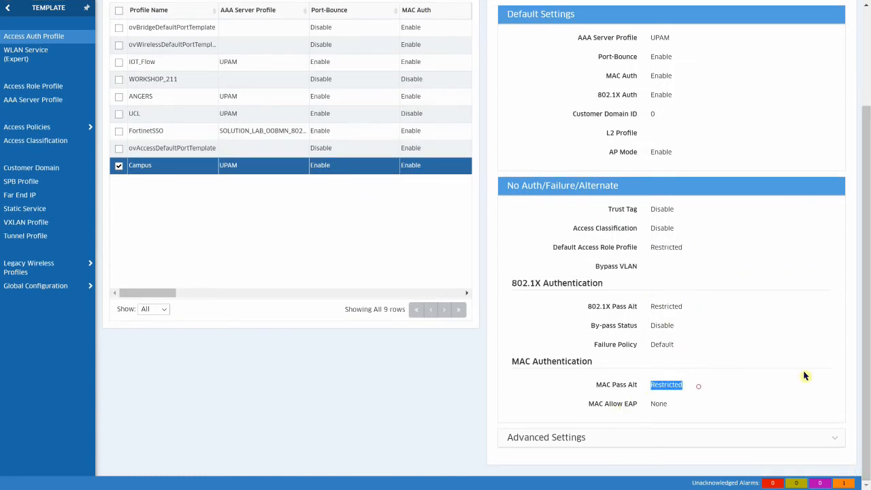
drag(867, 392, 869, 203)
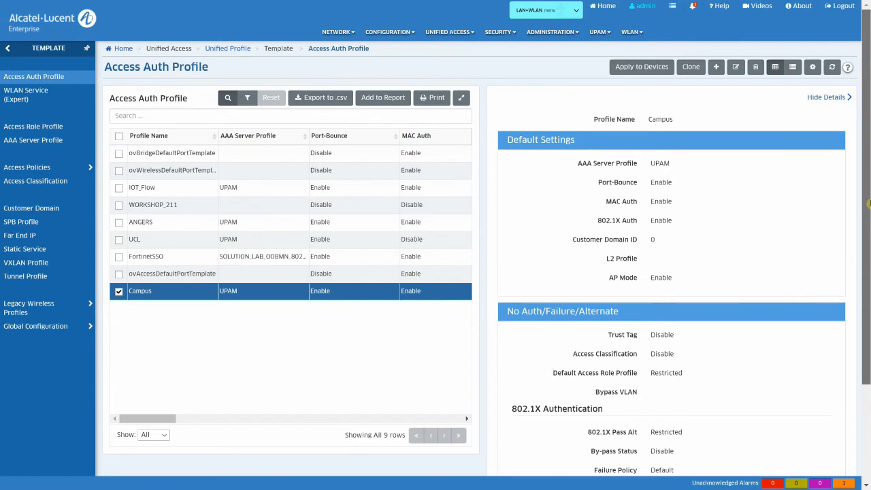
Step: Assign the Campus profile to switches BEB1, BEB2, BEB3, BEB4 and BEB5 using the switch picker
click(642, 68)
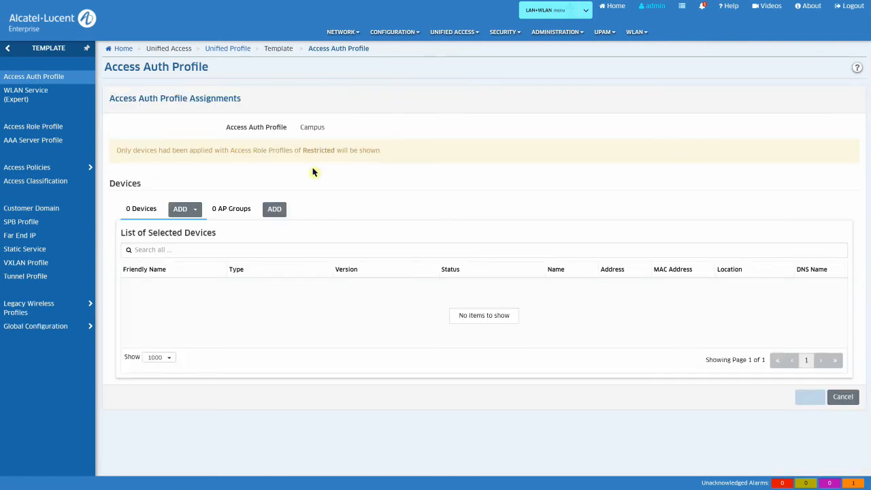
click(190, 210)
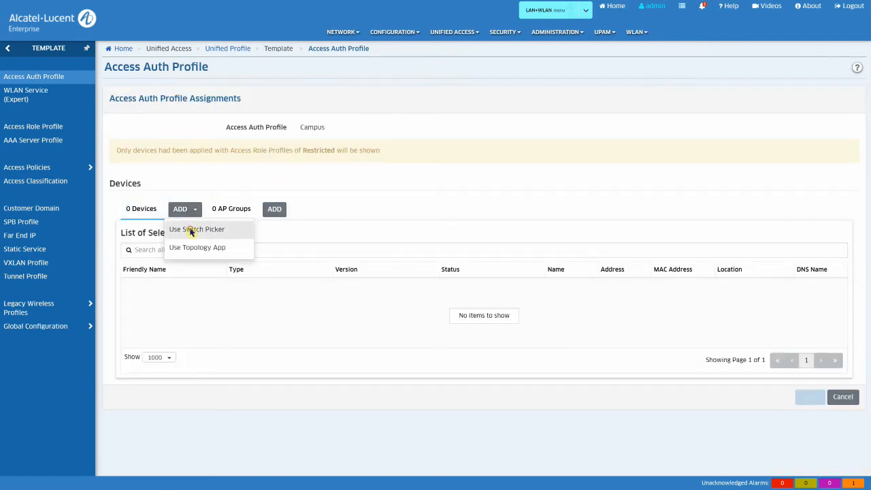
click(191, 230)
click(20, 111)
click(19, 127)
click(19, 142)
click(19, 158)
click(19, 174)
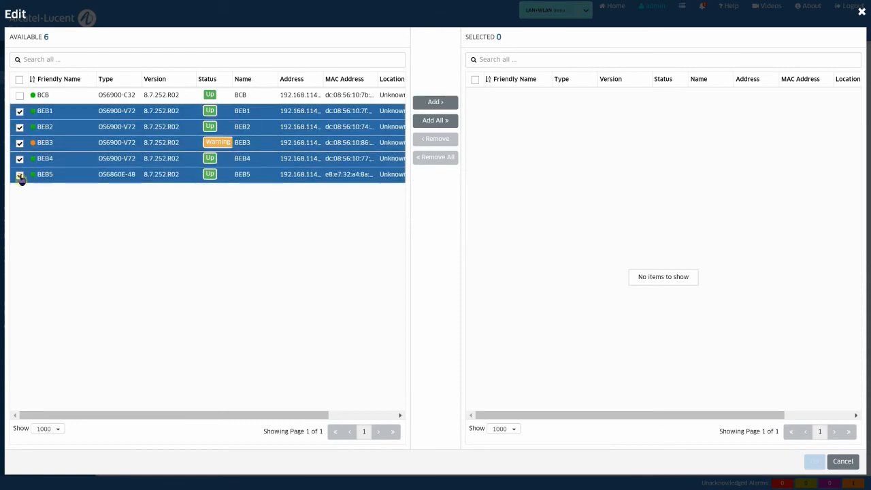
click(447, 104)
click(811, 462)
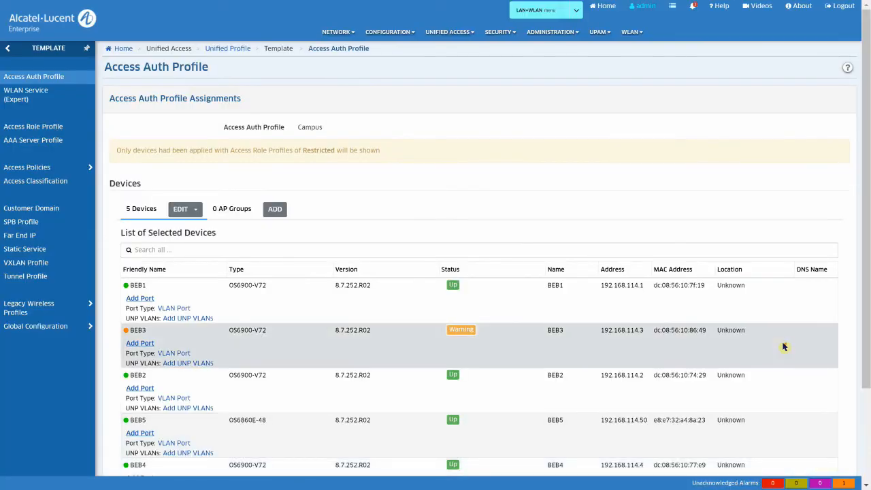
Step: Set the port type to SPB Access Port for all devices
click(182, 309)
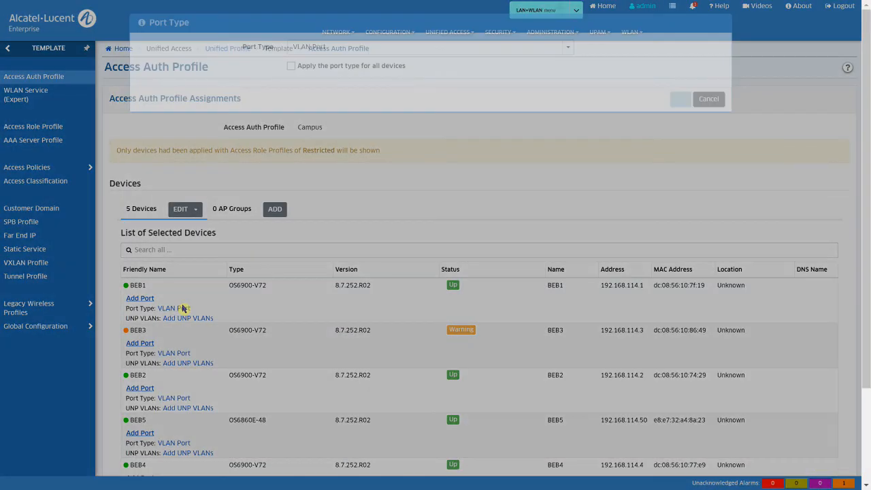
click(567, 49)
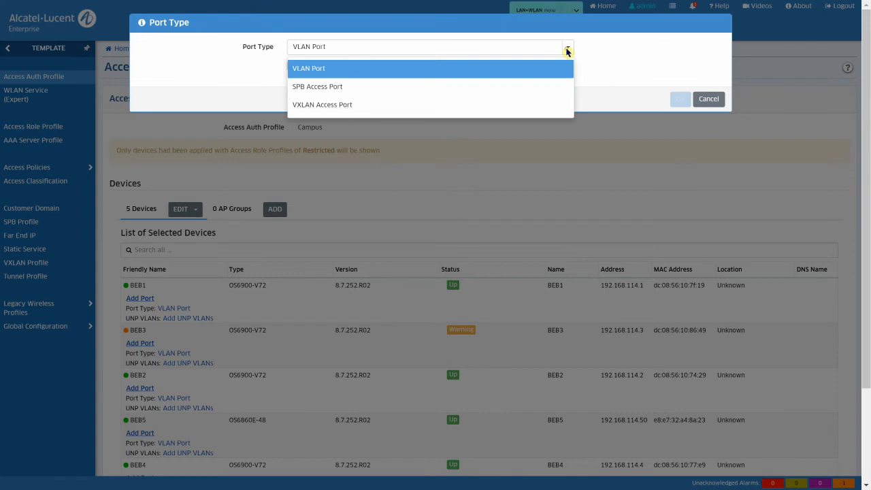
click(461, 87)
click(366, 65)
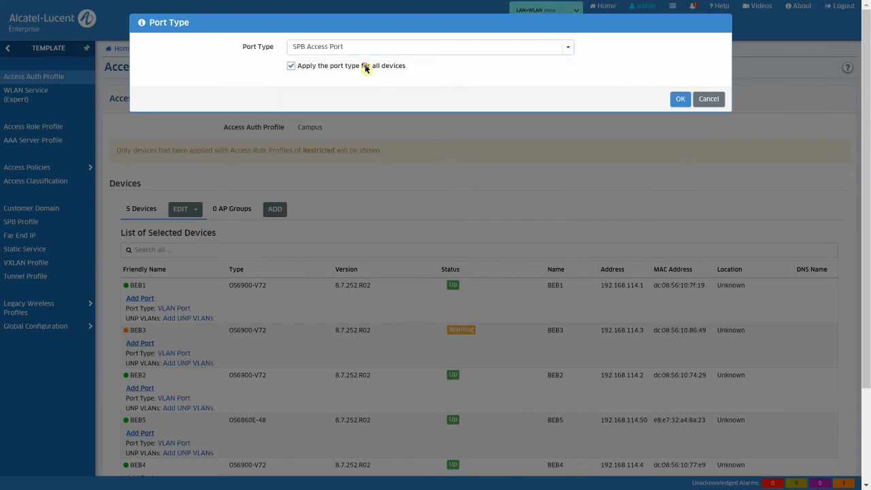
click(680, 99)
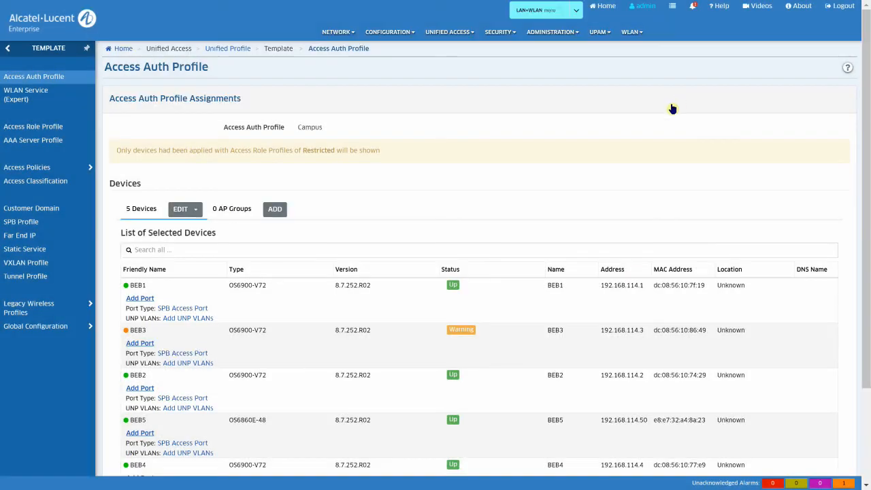
Step: Add port 1/1/1 to BEB1, BEB3 and BEB2
click(146, 299)
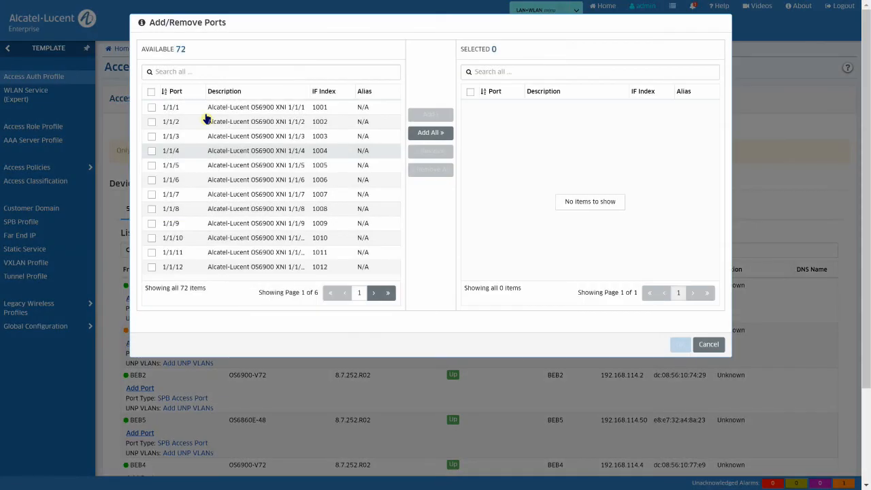
double_click(208, 109)
click(680, 345)
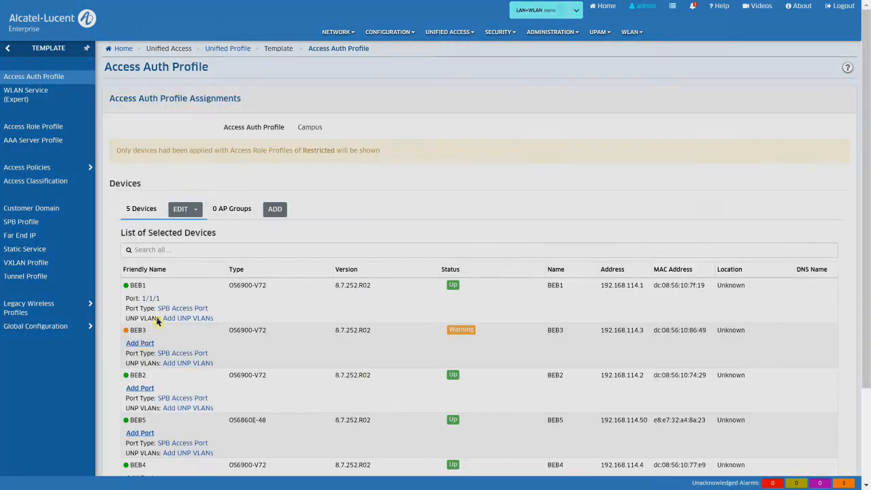
click(140, 343)
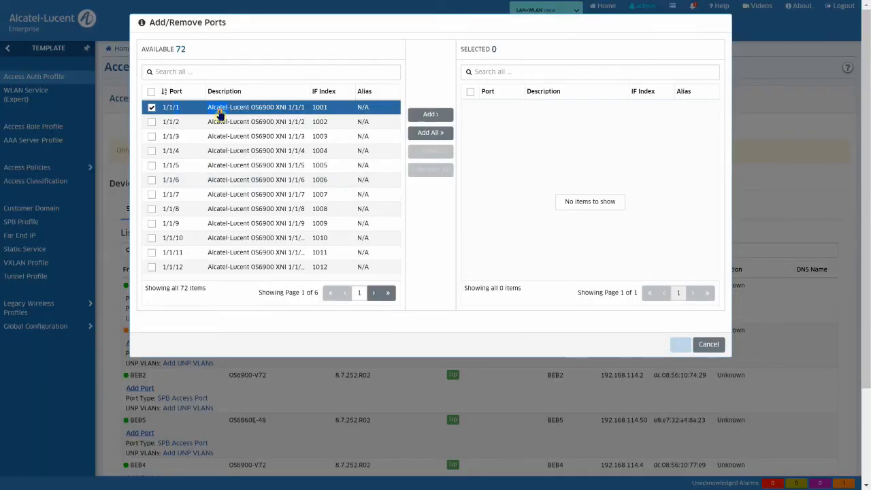
double_click(218, 110)
click(680, 345)
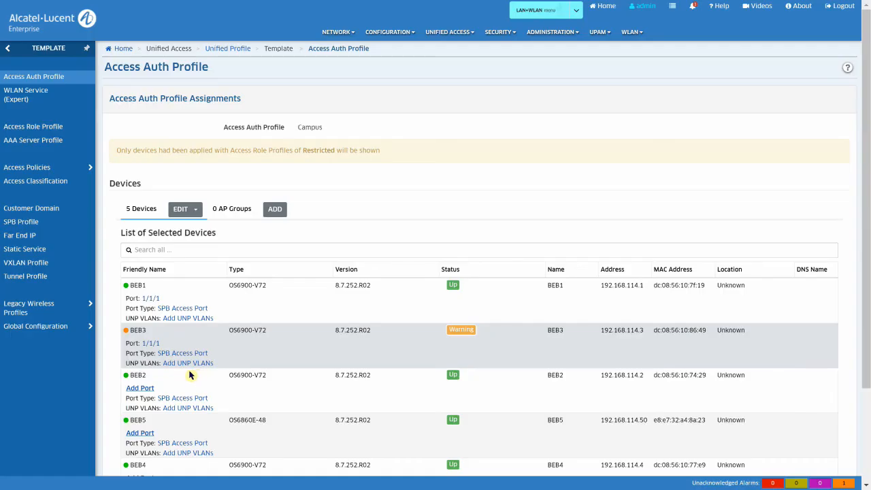
click(143, 390)
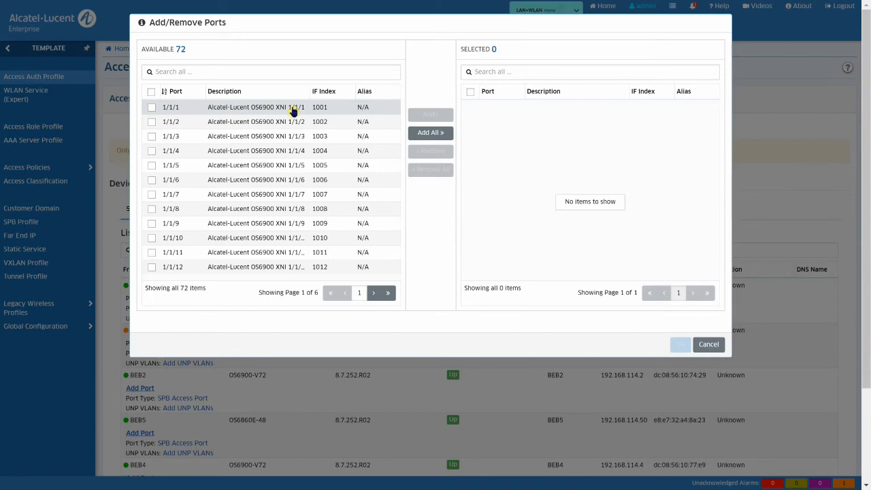
double_click(291, 109)
click(680, 345)
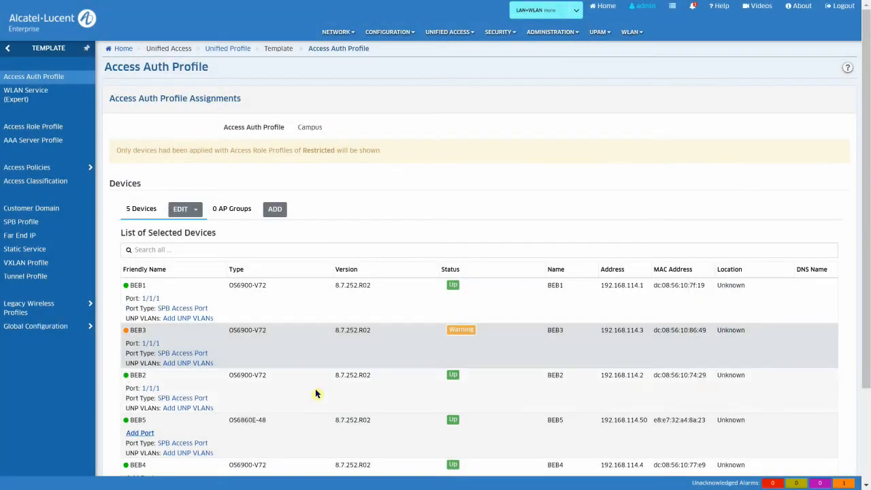
Step: Add port 1/1/1 to BEB5 and BEB4
click(148, 434)
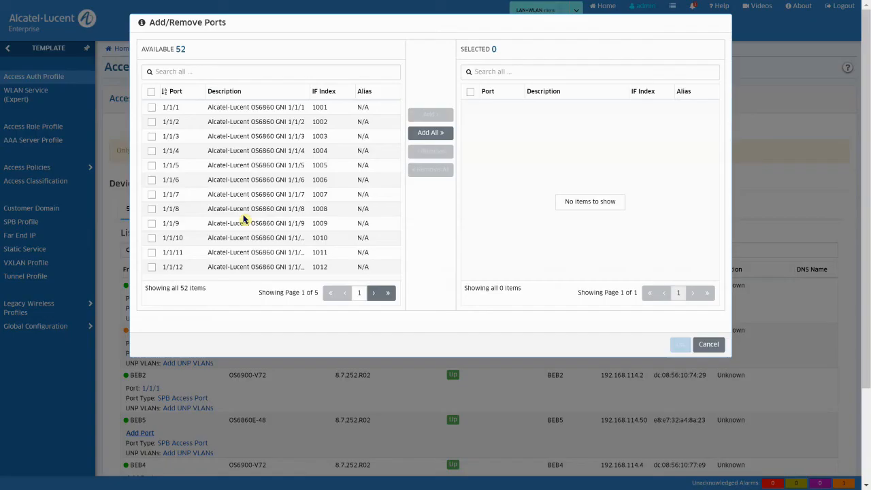
double_click(272, 109)
click(680, 345)
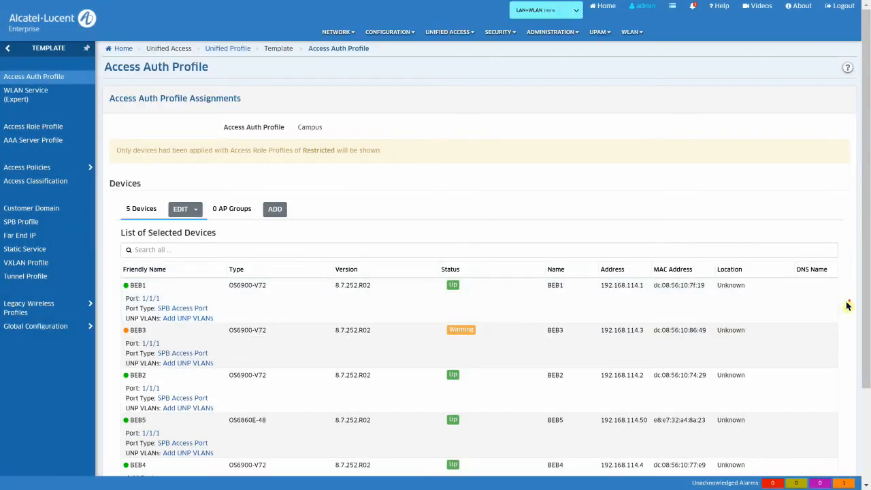
scroll(844, 310, down, 2)
click(143, 361)
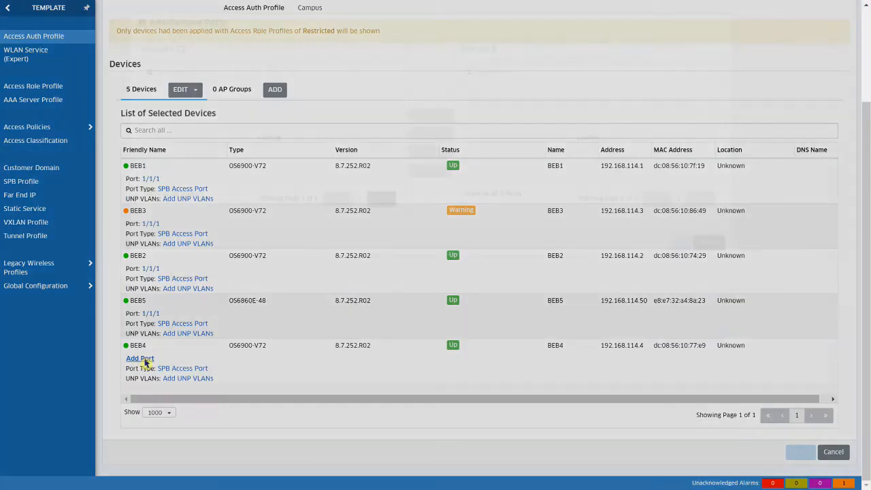
click(266, 113)
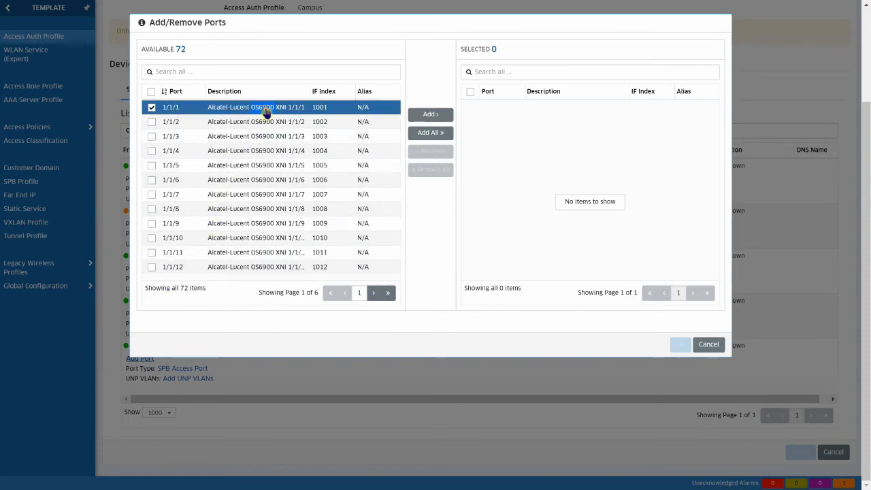
click(431, 115)
click(685, 346)
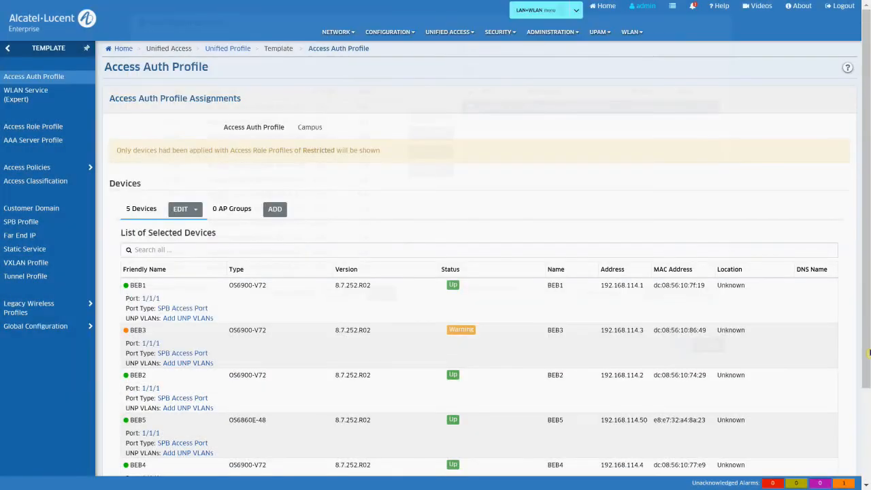
Step: Apply the Campus profile to the devices and finish the wizard
scroll(783, 409, down, 2)
click(802, 457)
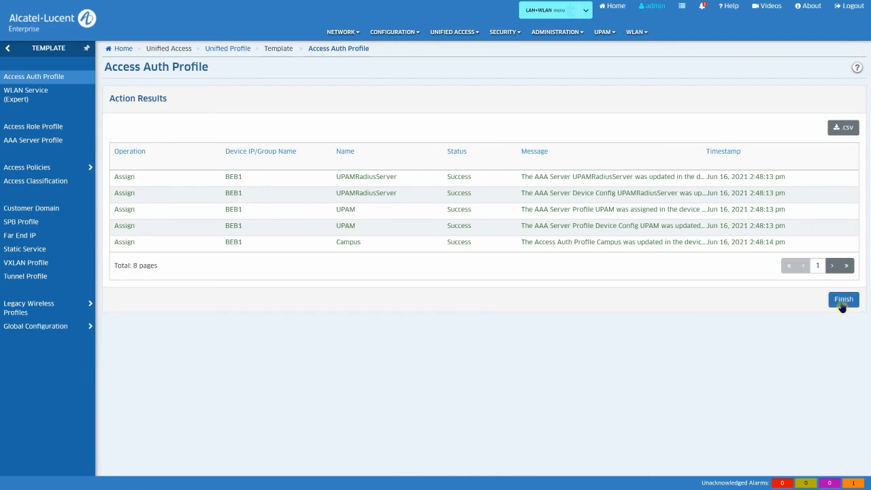
click(843, 299)
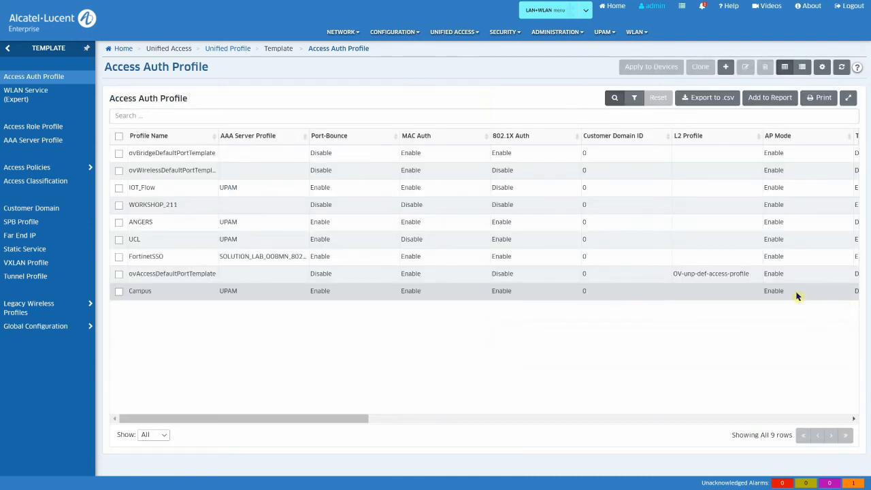
Step: Go to the UPAM Authentication Employee Account list
click(600, 34)
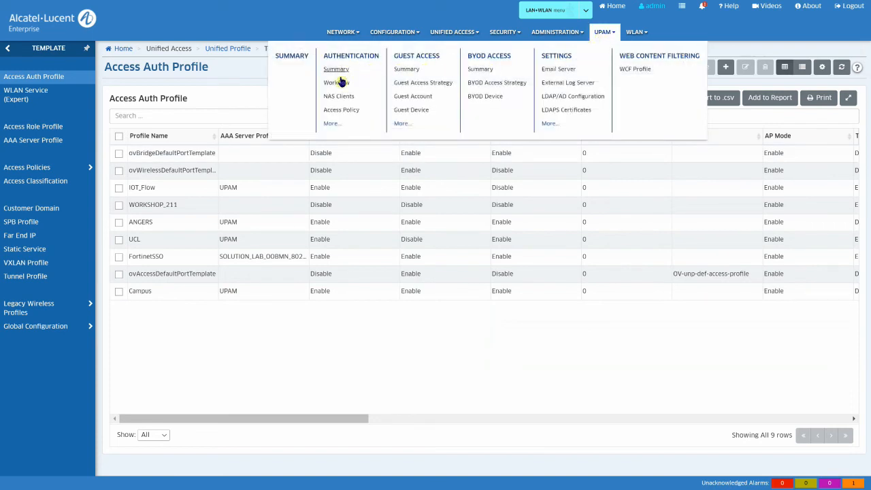
click(331, 123)
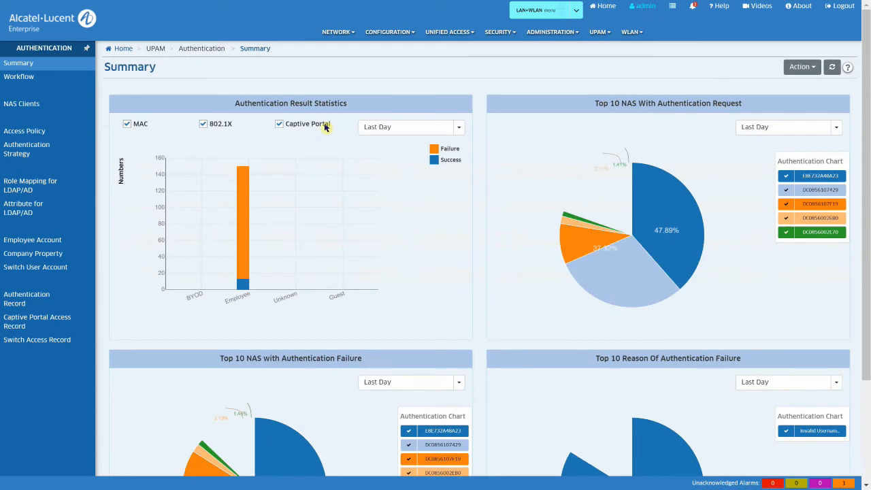
click(59, 242)
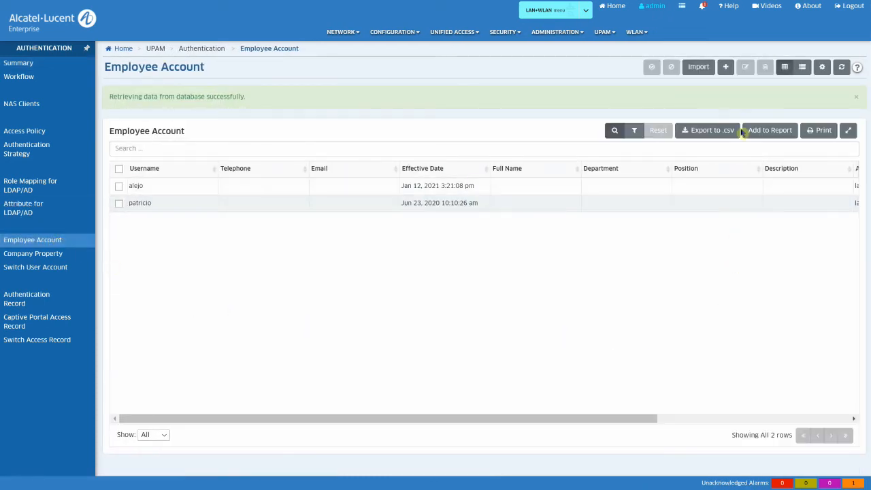
Step: Start a new employee account and enter its username and password twice
click(726, 67)
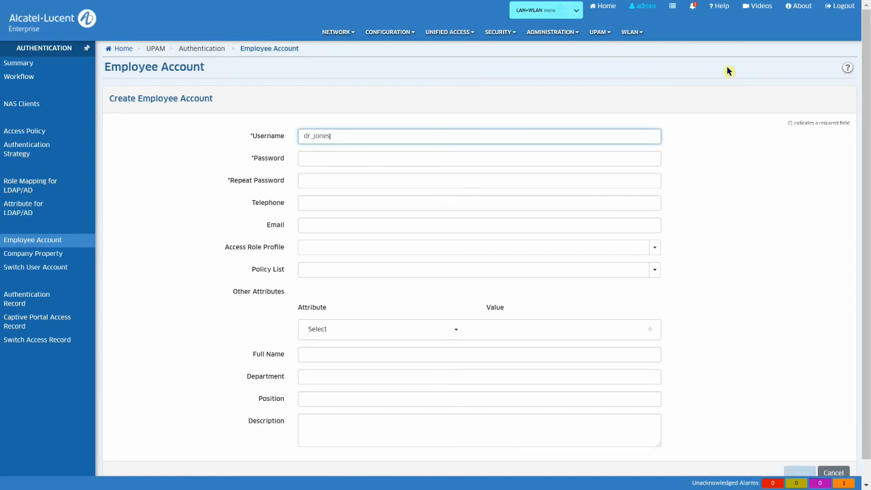
key(Tab)
text(••)
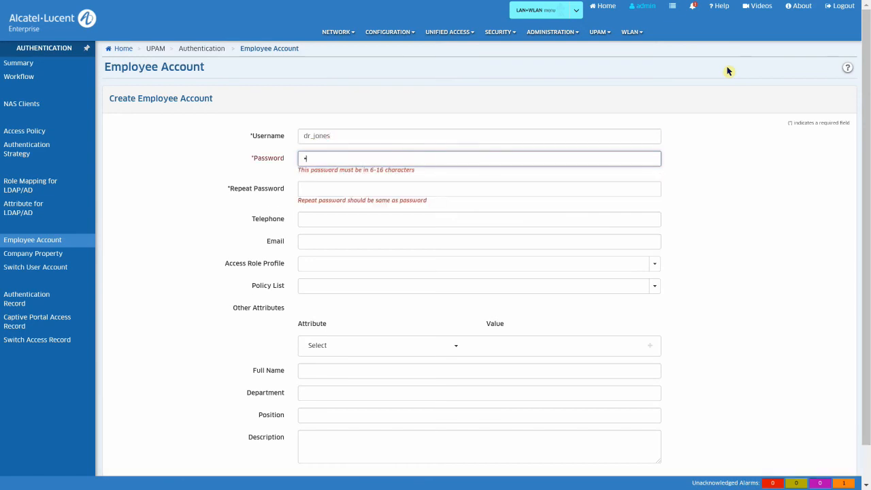
text(••••)
key(Tab)
text(•••)
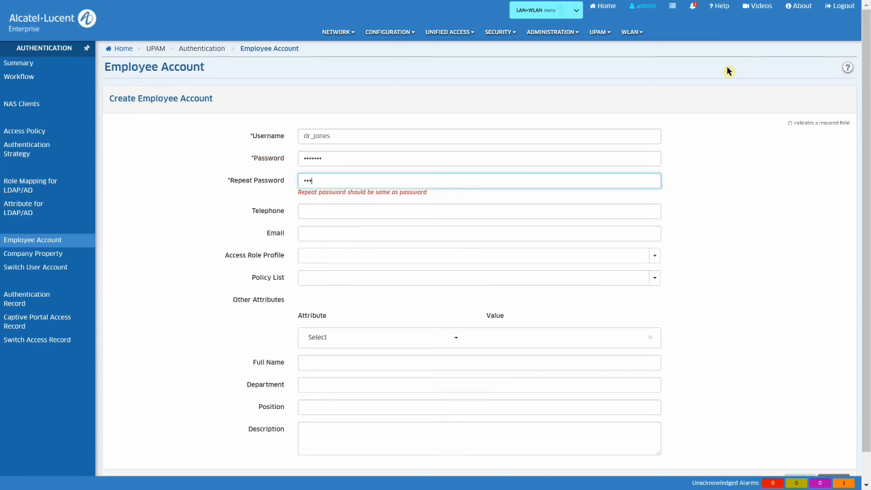
text(•)
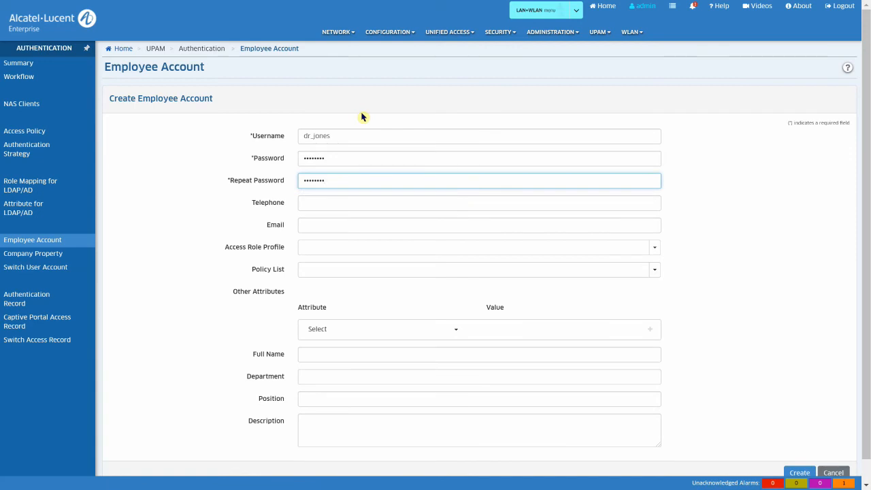
Step: Choose the Faculty access role profile and create the account
click(654, 250)
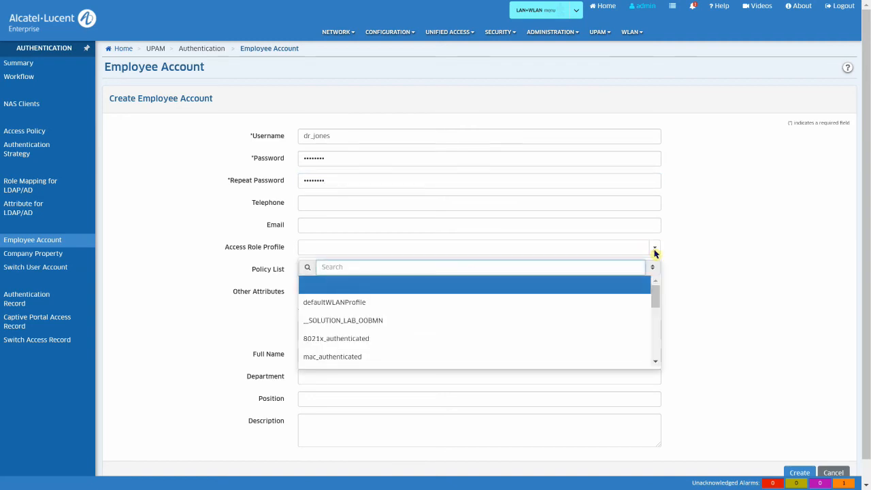
drag(656, 296, 657, 356)
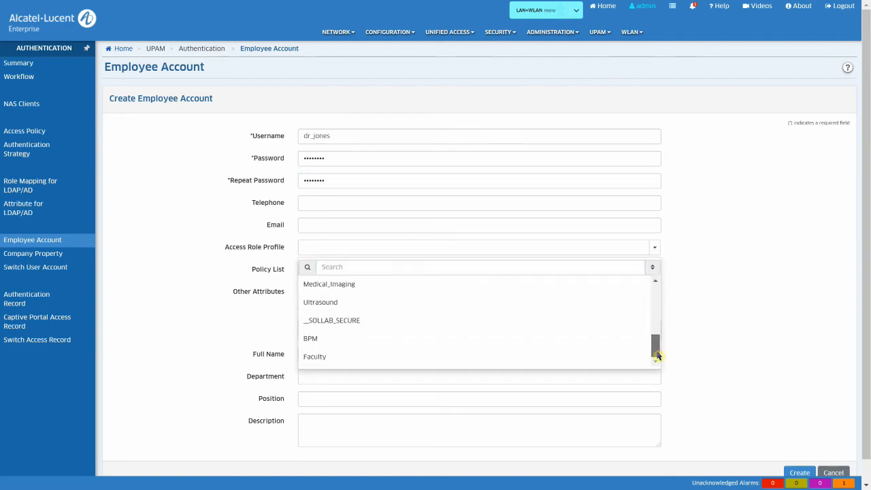
click(604, 358)
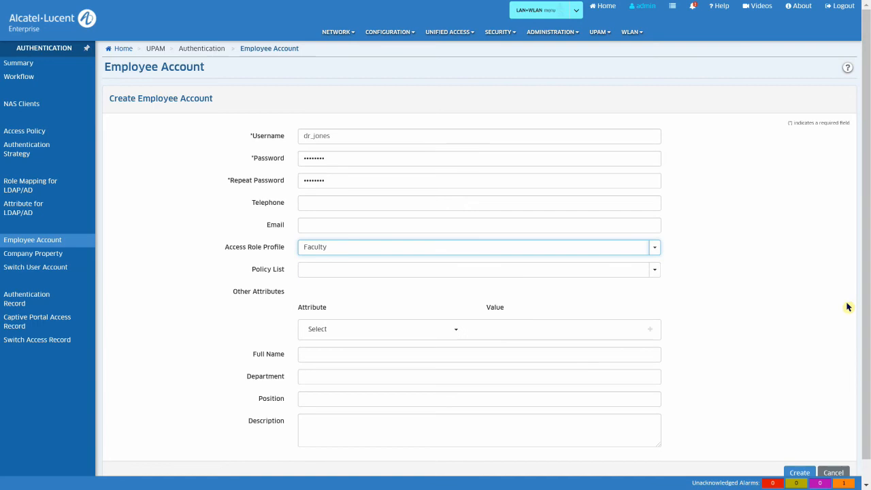
drag(867, 289, 817, 434)
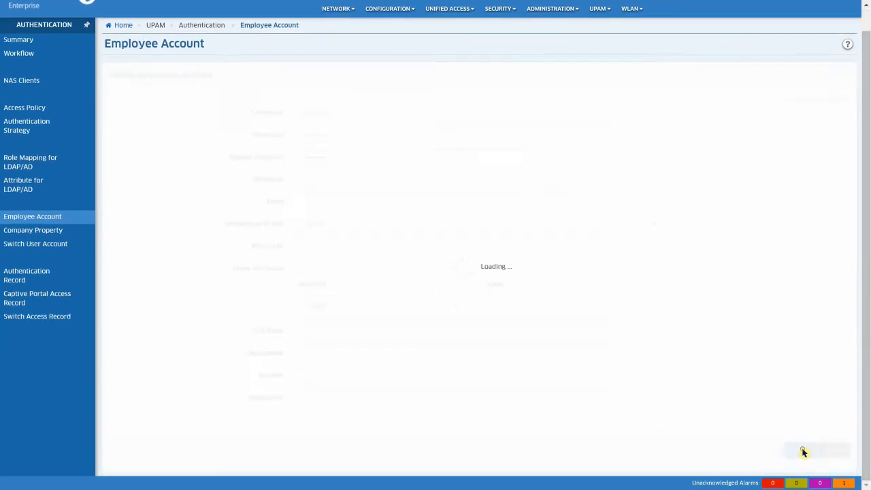
click(802, 449)
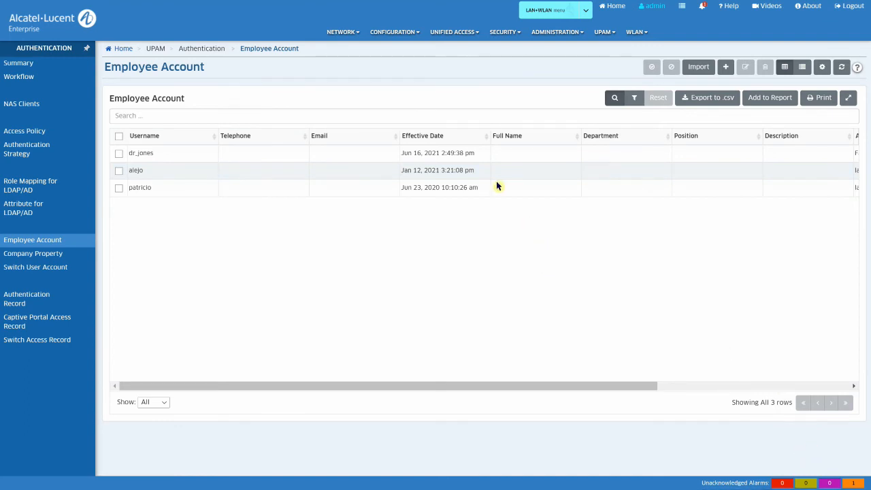
click(338, 35)
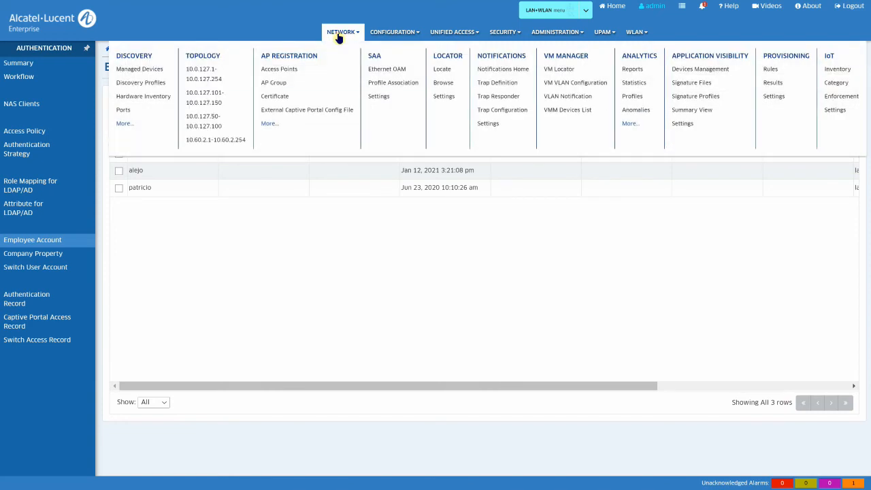
Step: Run a live Locator search by authenticated user for the new faculty account
click(442, 70)
click(552, 136)
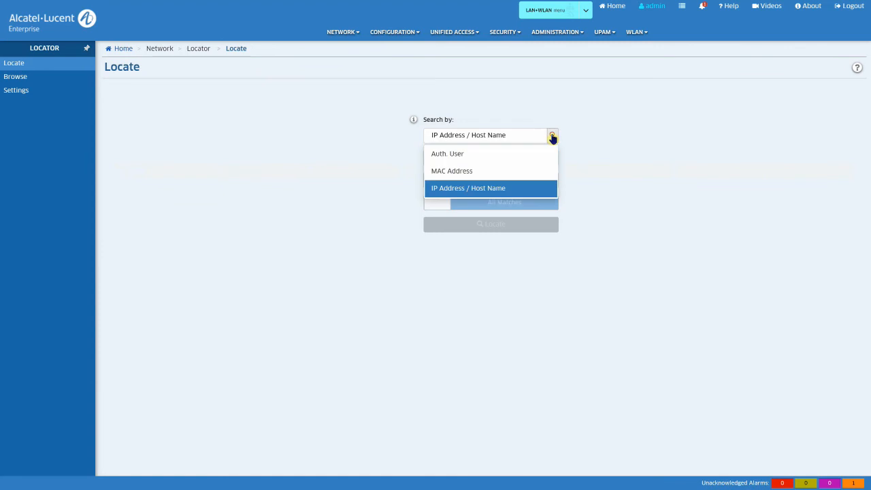
click(519, 153)
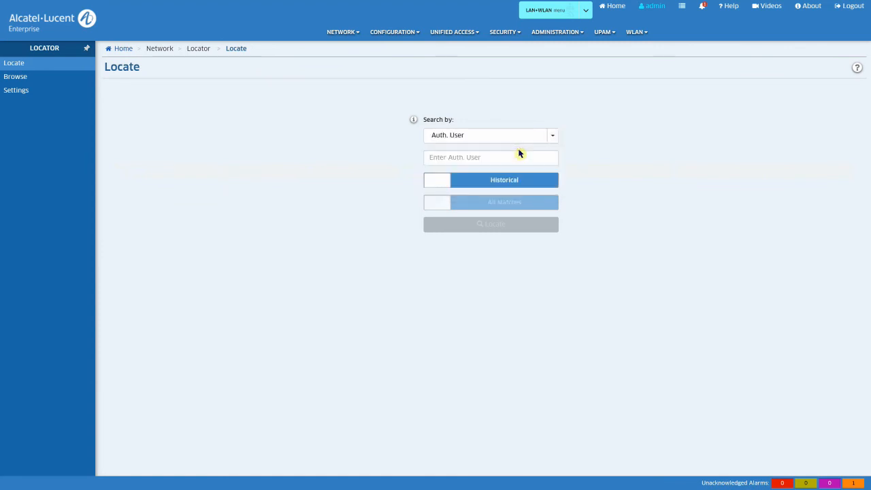
click(445, 181)
click(452, 158)
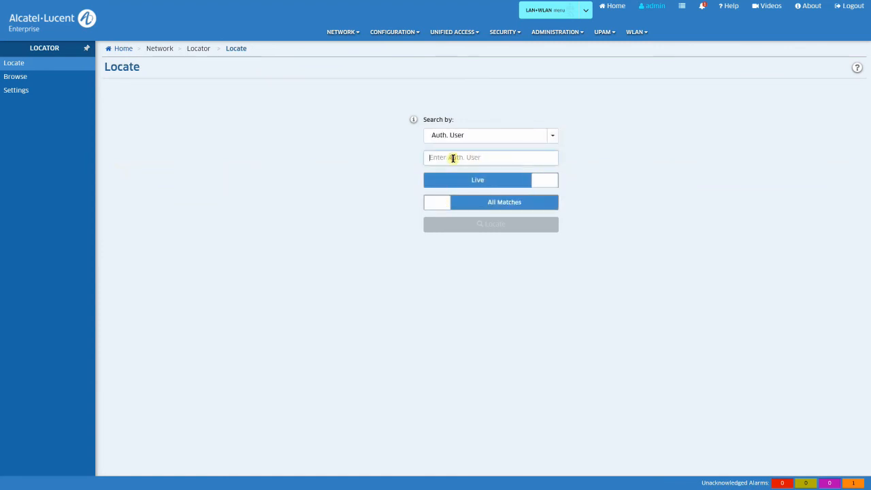
text(dr_jone)
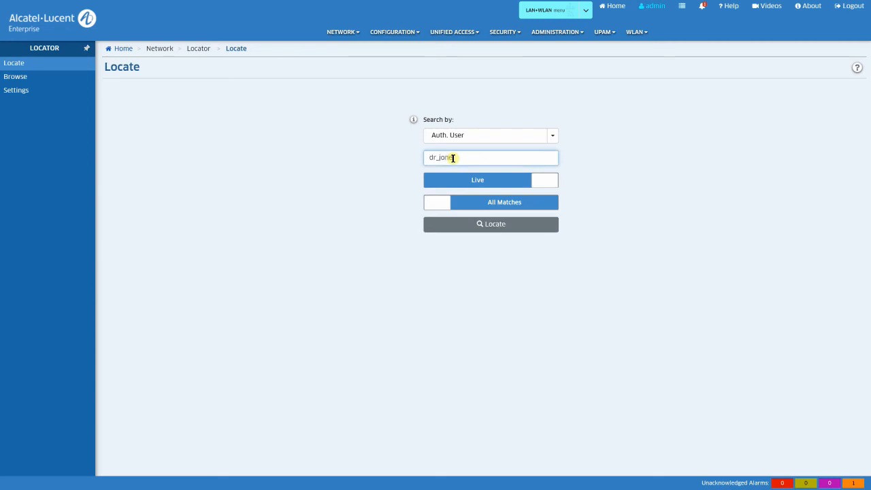
text(s)
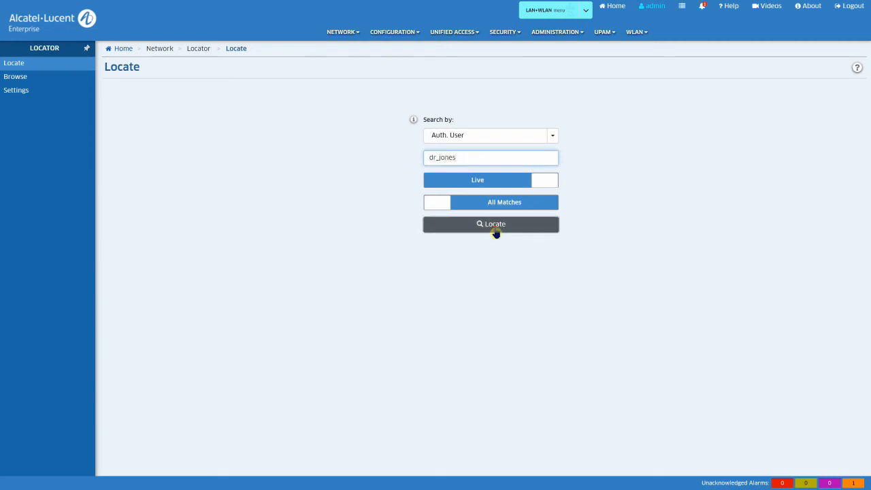
click(493, 225)
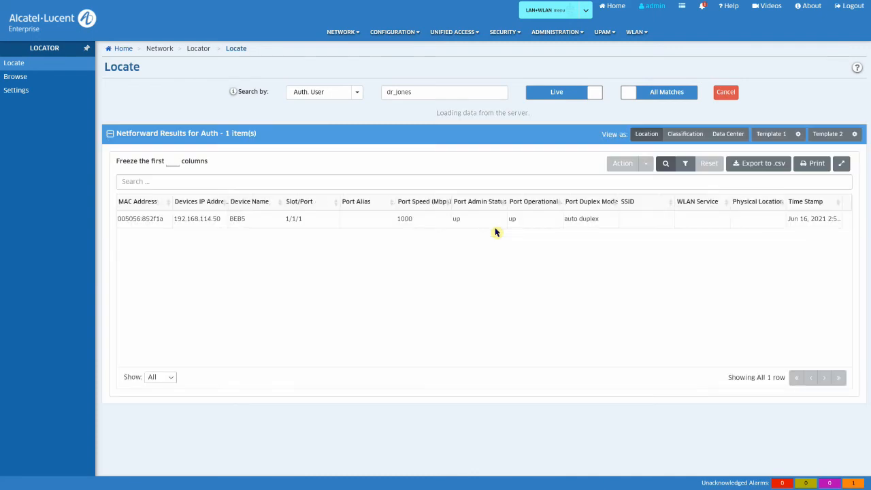
Step: Check the result: port 1/1/1 and the Faculty UNP in Classification view
click(494, 220)
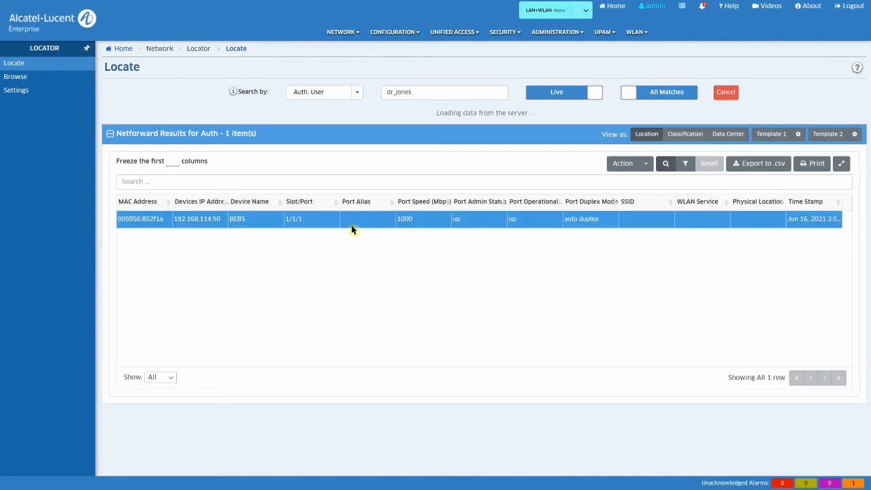
drag(304, 222, 284, 222)
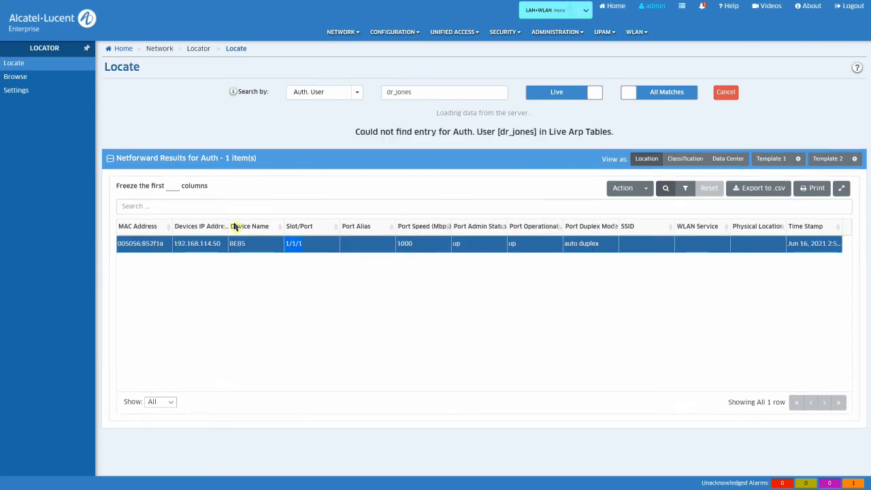
click(684, 158)
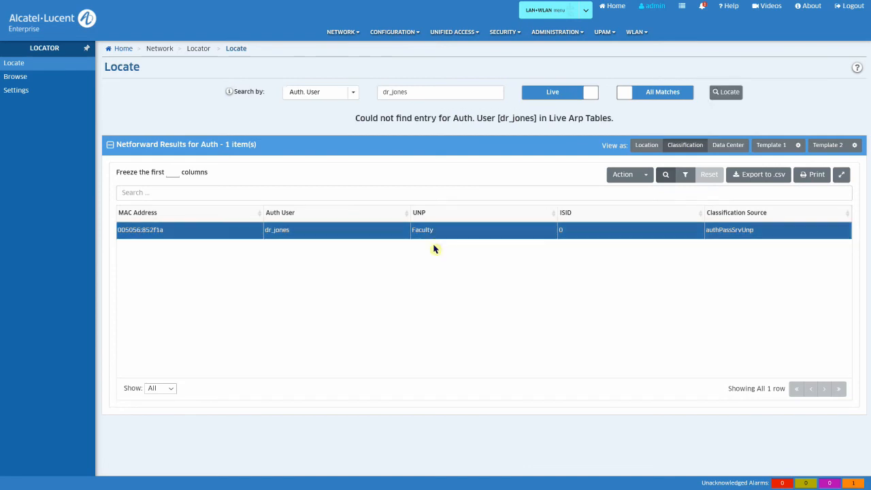
drag(429, 234, 412, 235)
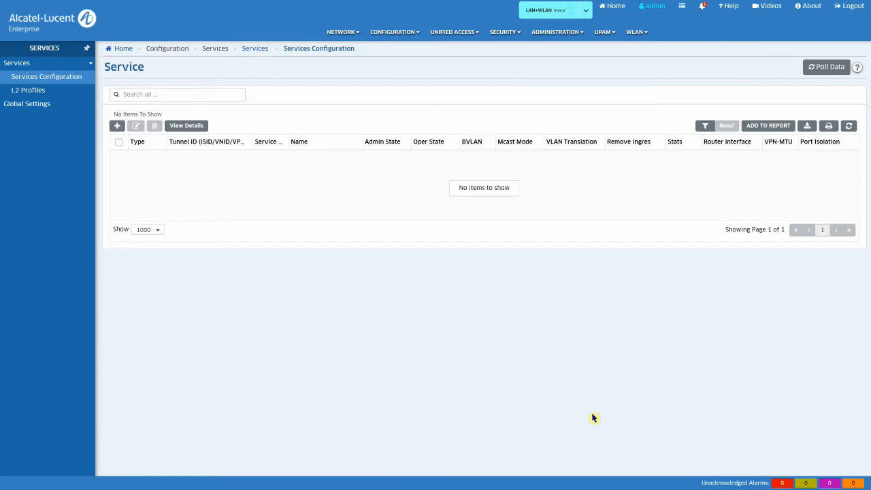
Step: Start a new SPB service and enter the description STEM_PROJECT
click(117, 126)
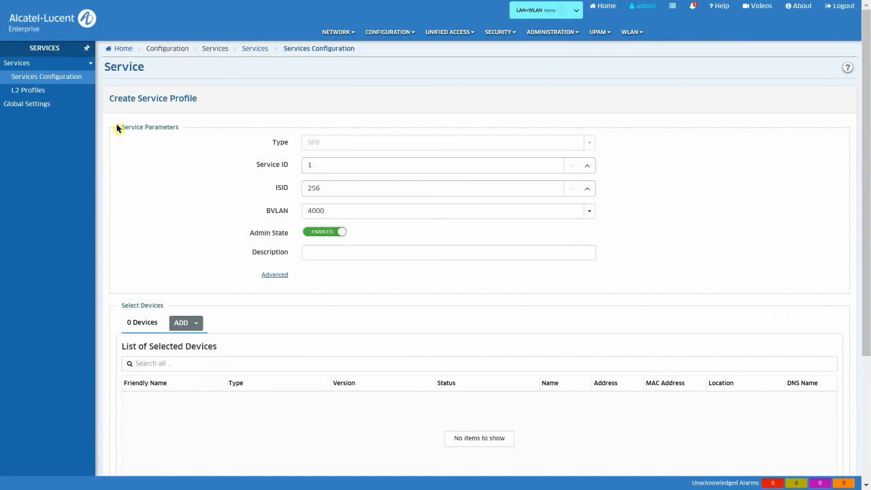
click(312, 252)
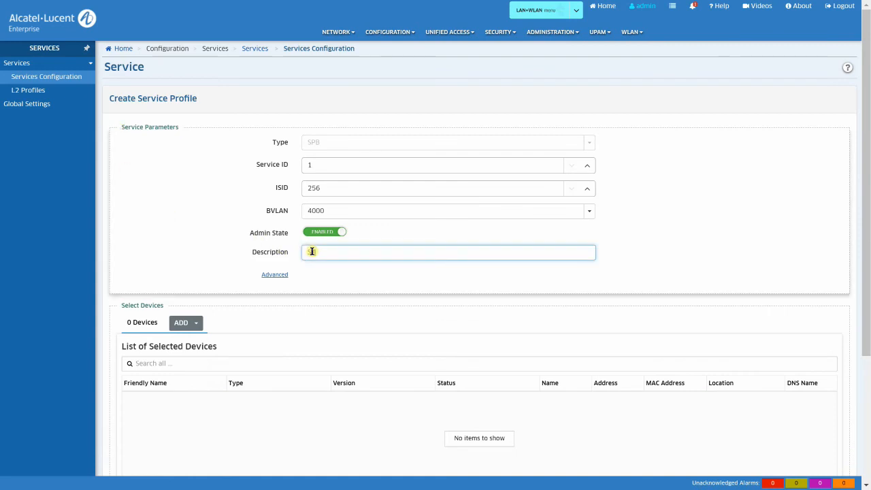
text(SEM)
Step: Add switches BEB-1 and BEB-3 to the service with the switch picker
click(196, 324)
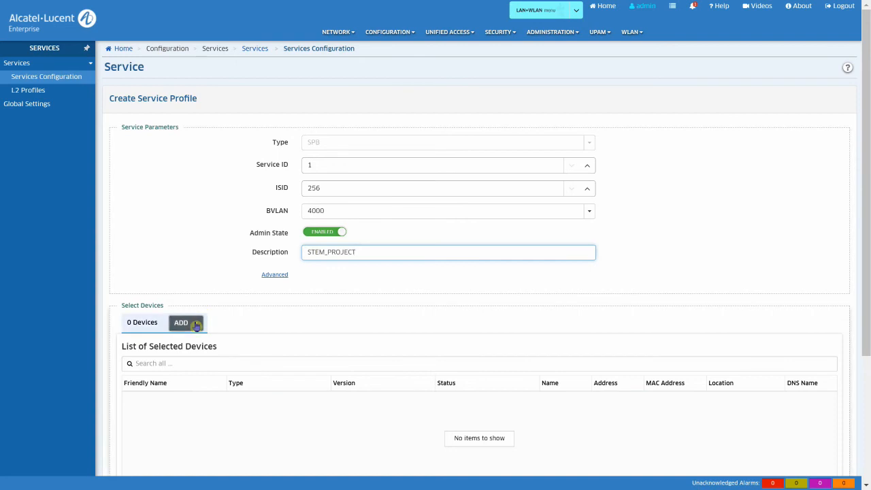
click(196, 345)
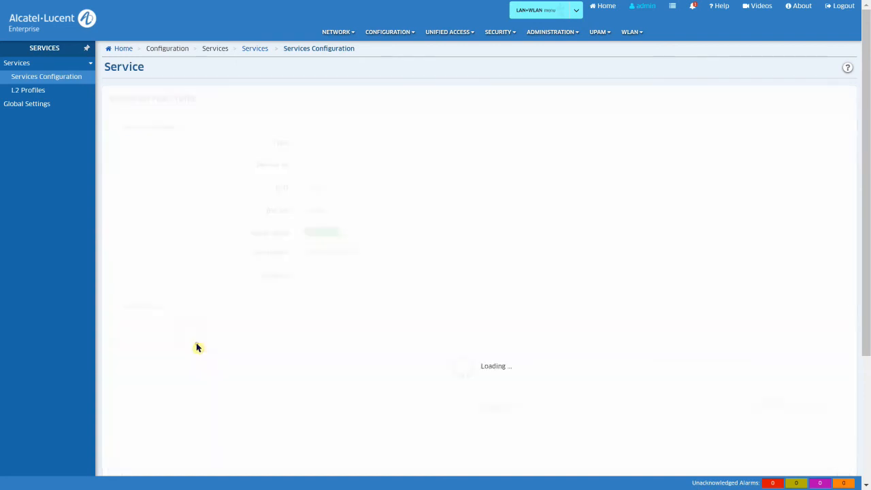
click(19, 112)
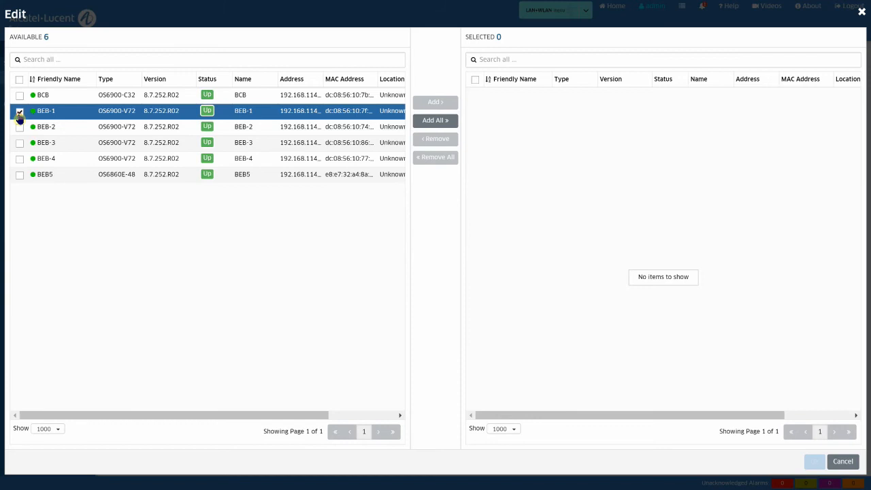
click(19, 143)
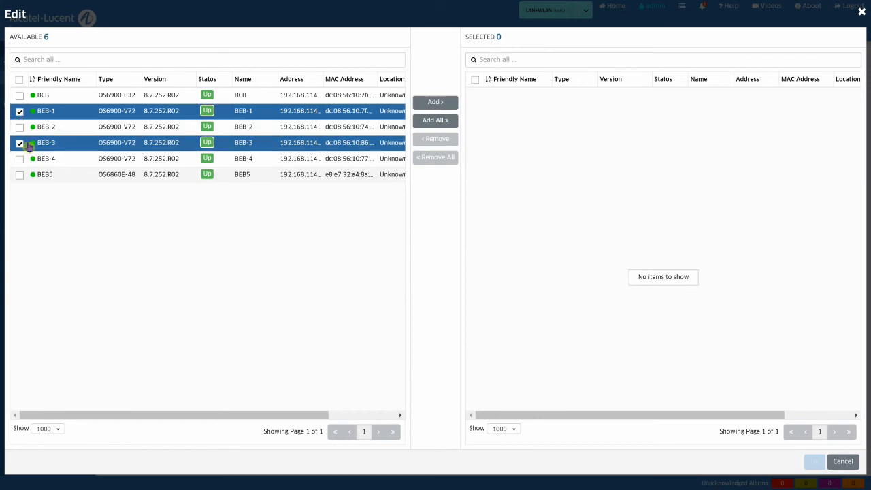
click(435, 102)
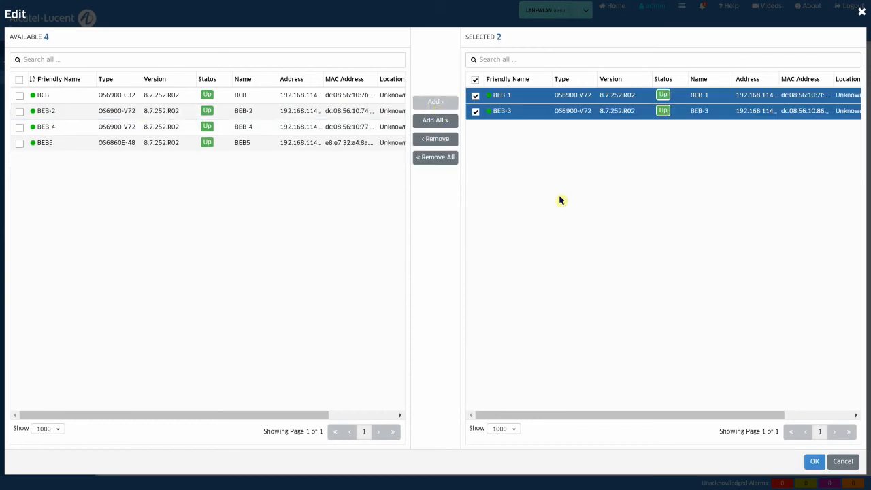
click(815, 462)
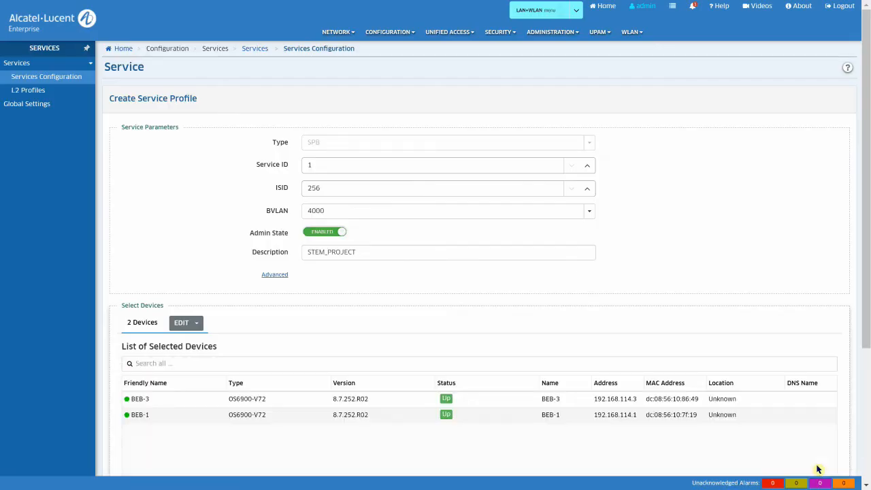
Step: Enable SAP configuration with VLAN 10 and description STEM_PROJECT_SAP
scroll(710, 239, down, 3)
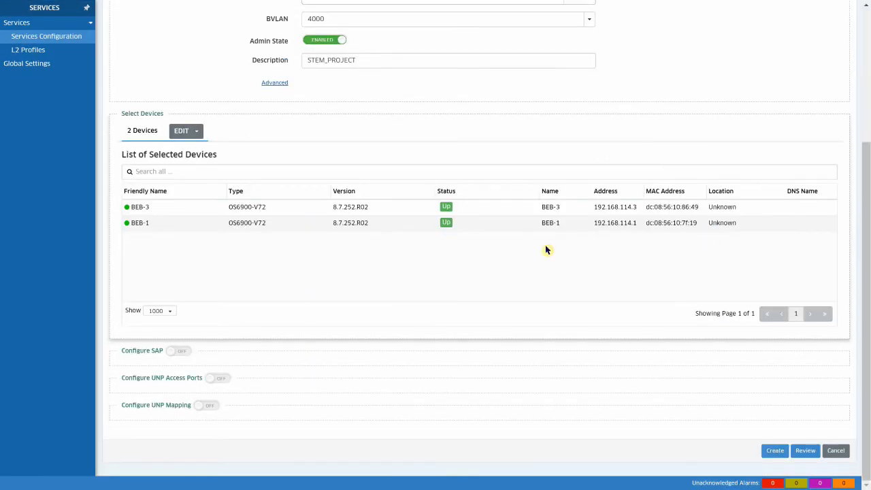
click(180, 353)
scroll(210, 333, down, 3)
click(225, 221)
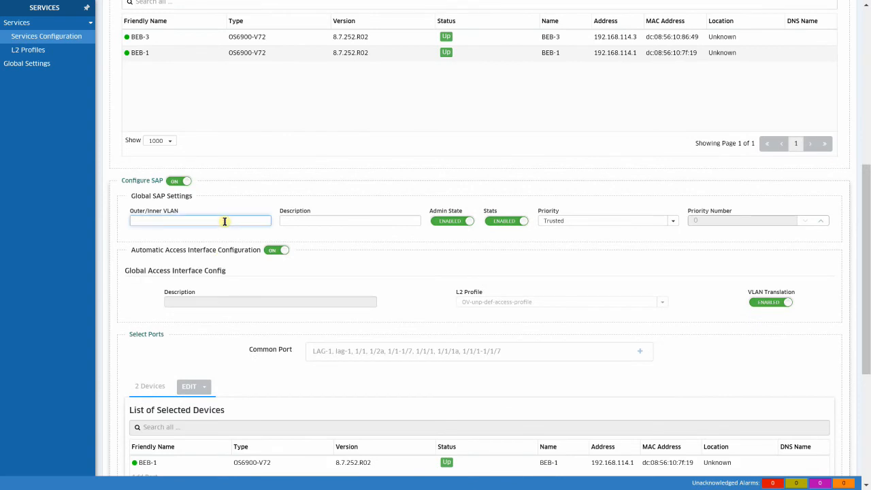
text(10)
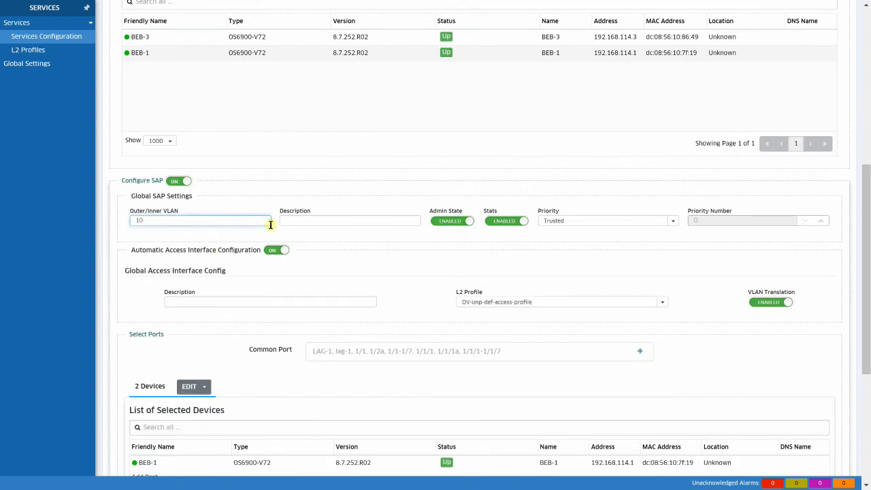
click(301, 221)
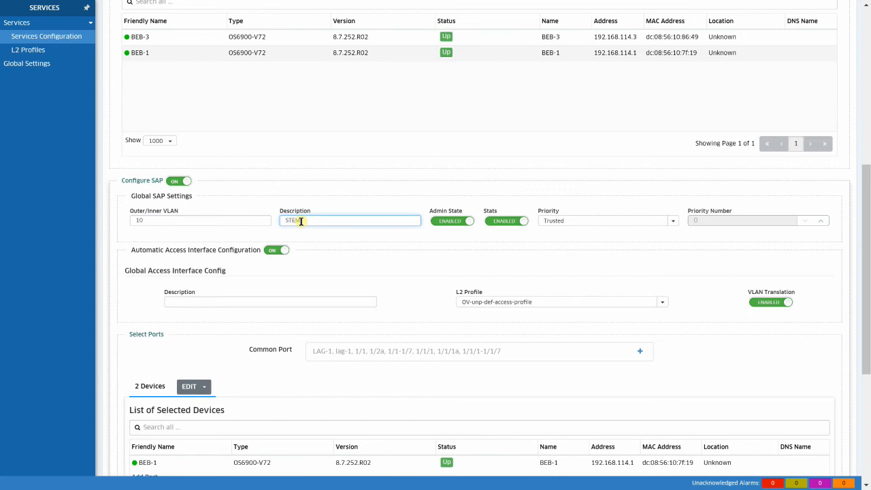
text(STEM PROJECT_SAP)
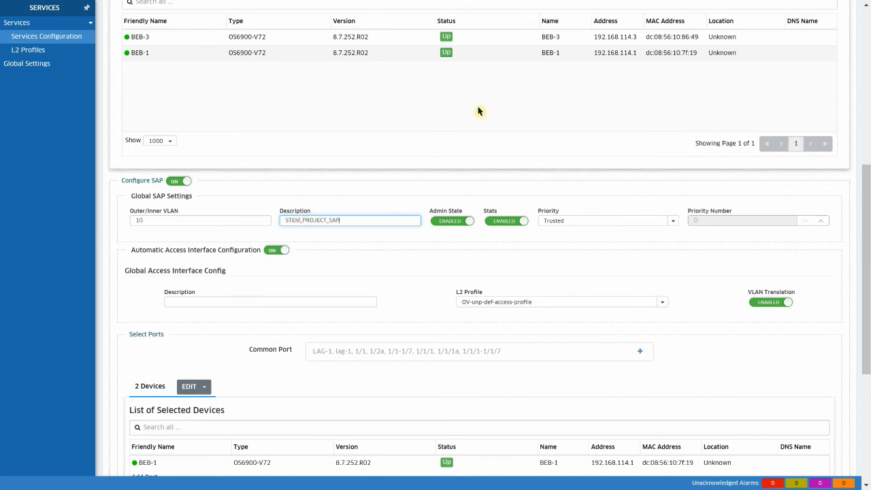
Step: Set common port 1/1/48 for both switches and create the service
scroll(478, 111, down, 5)
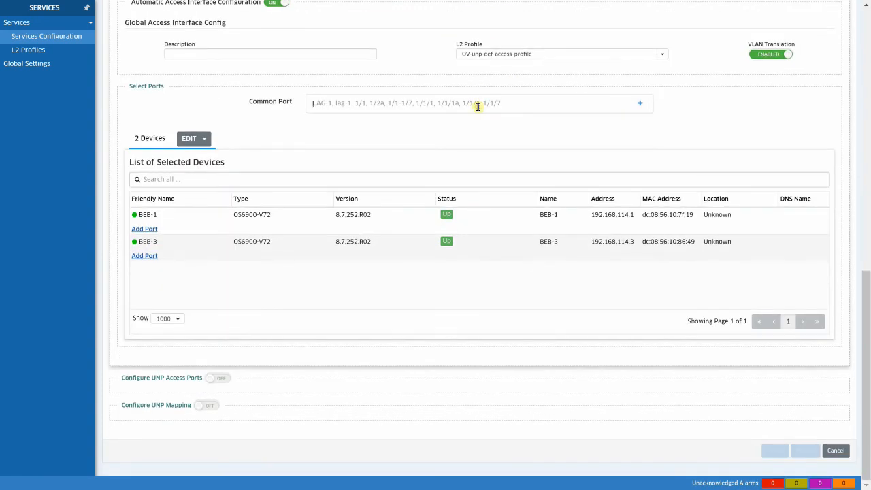
text(1/1/4)
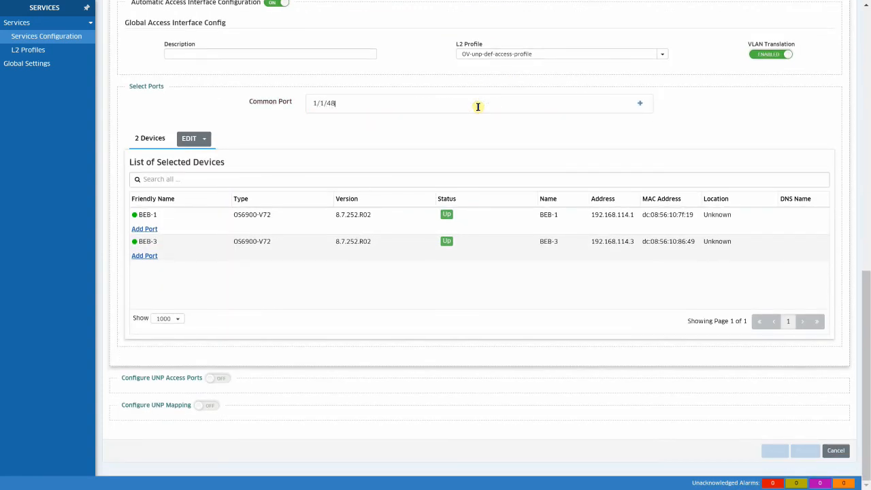
text(8)
click(640, 103)
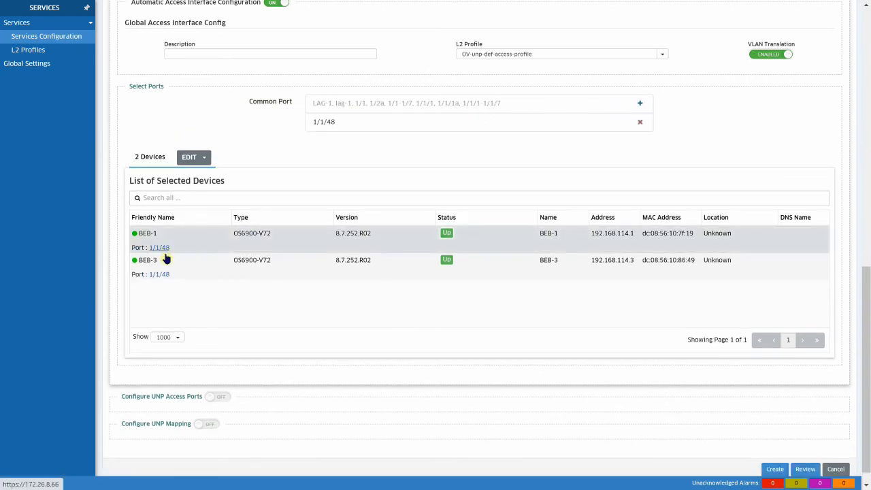
scroll(272, 318, down, 1)
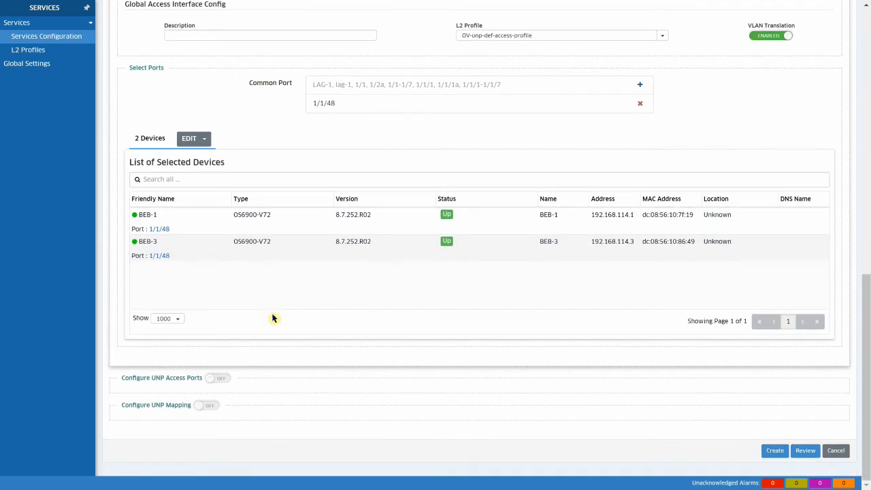
click(773, 450)
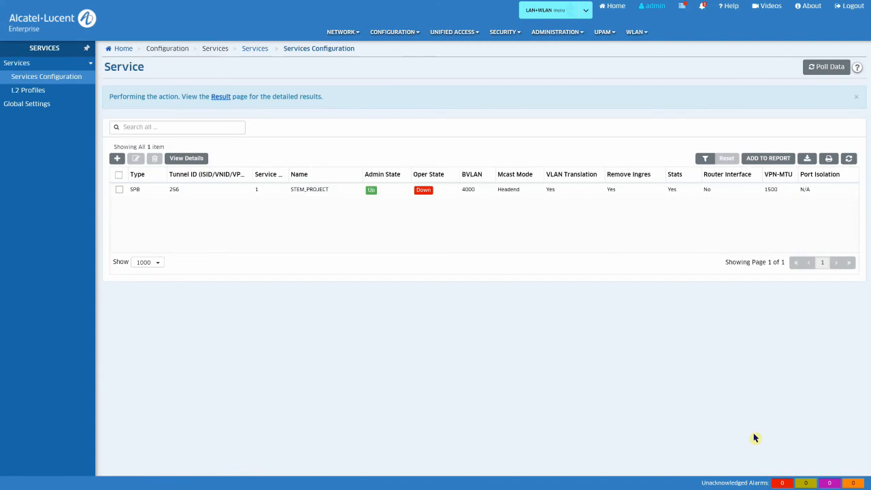
Step: Refresh the service list and switch the topology map to SPB Network view
click(857, 96)
click(849, 125)
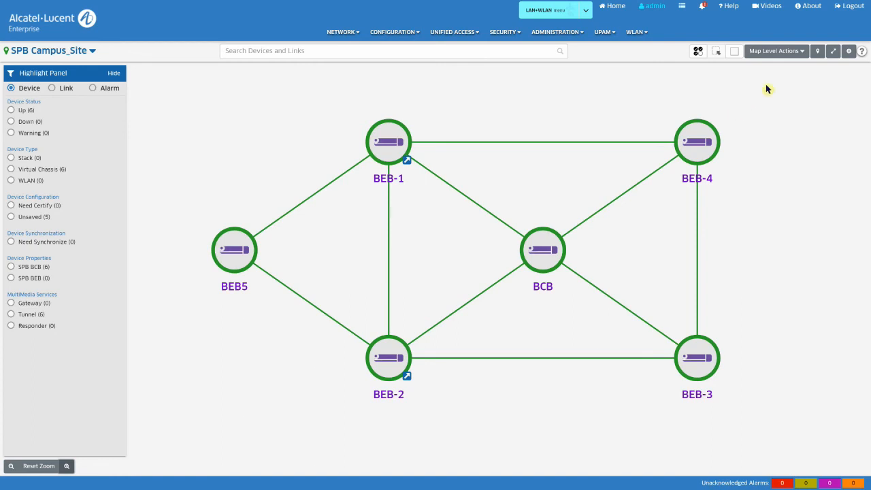
click(799, 54)
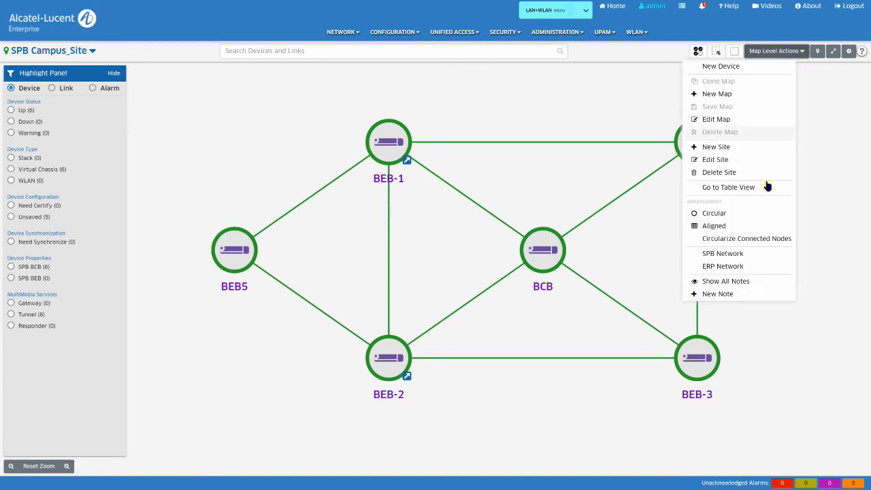
click(760, 253)
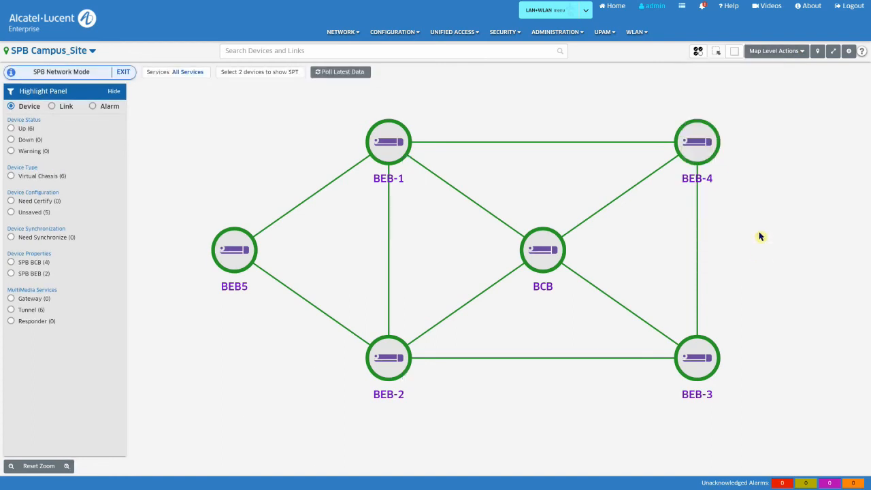
click(363, 75)
Step: Filter the map to the STEM_PROJECT service and trace the path between BEB-1 and BEB-3
click(192, 73)
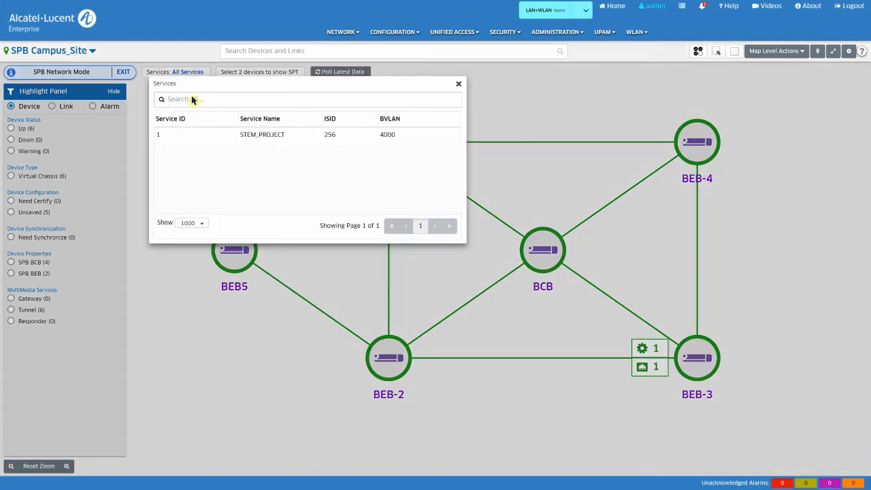
click(192, 136)
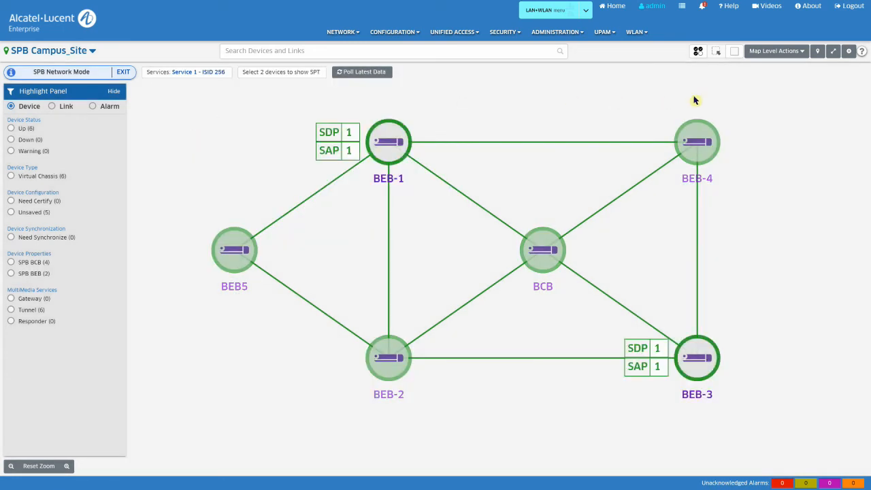
click(698, 53)
click(392, 145)
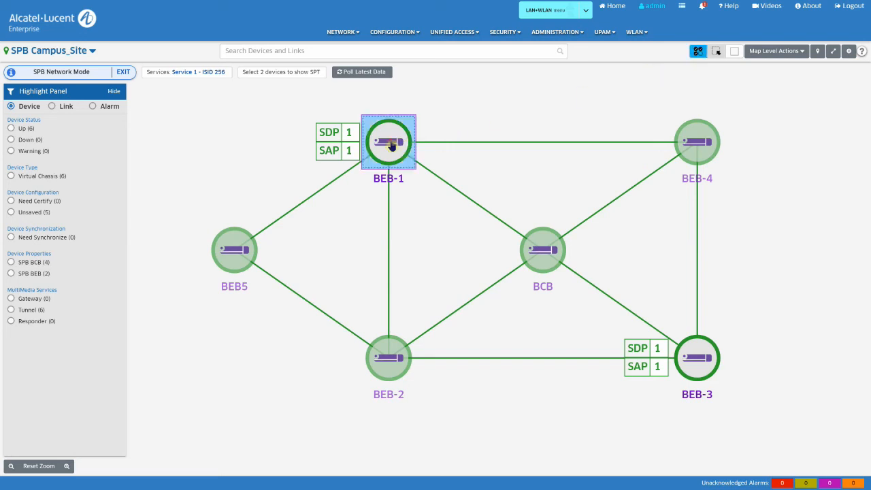
click(692, 363)
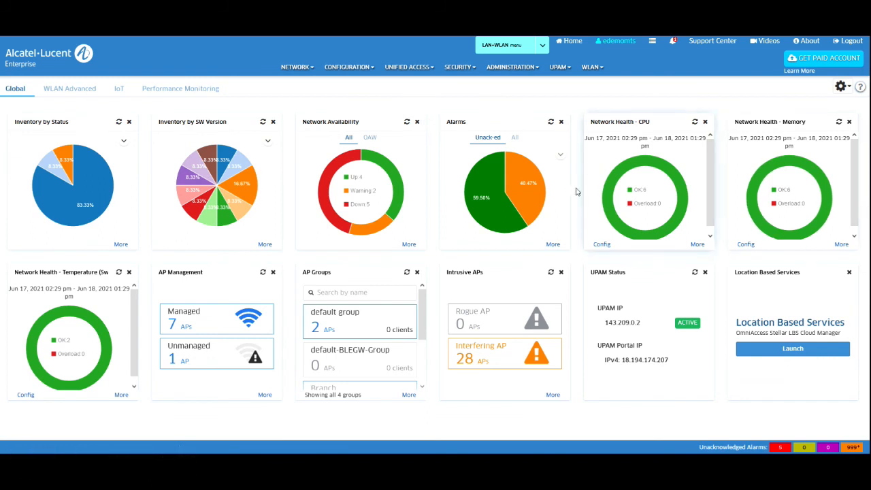
Step: Open the Topology site map and view the Stockholm and Smb Network (France) site details
click(301, 69)
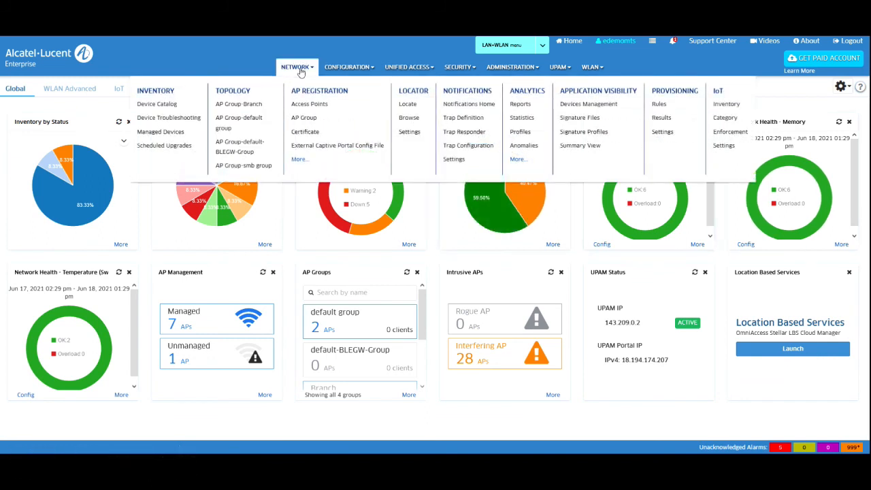
click(232, 94)
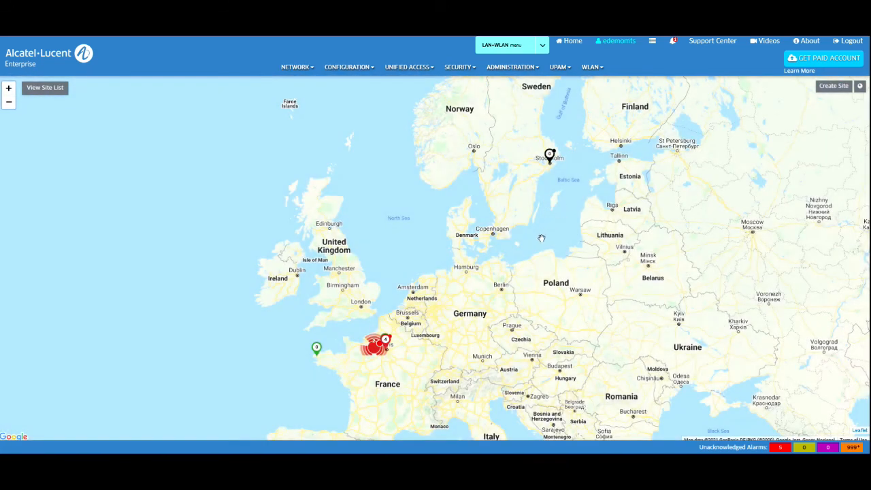
drag(494, 268, 536, 229)
click(589, 118)
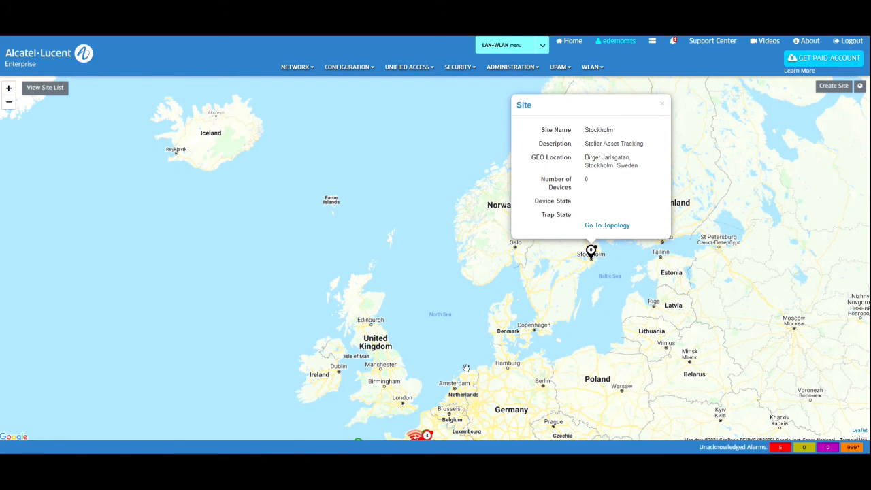
click(429, 434)
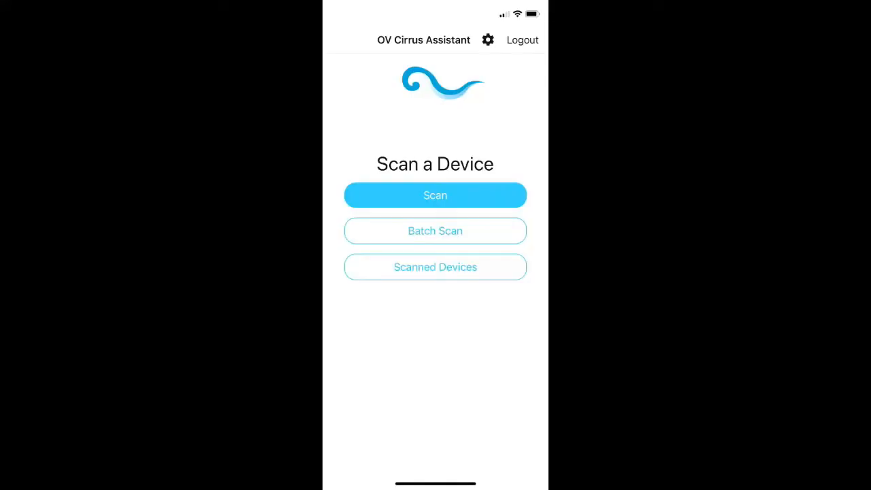
click(435, 196)
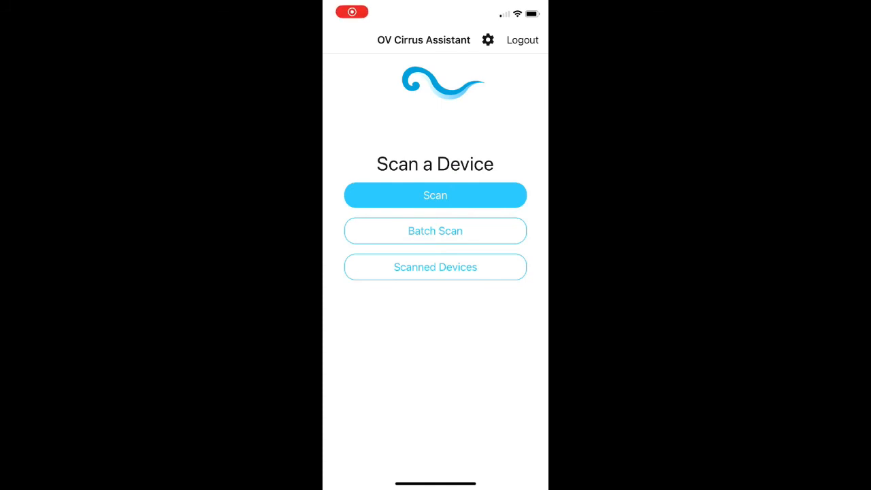
Step: Scan another device's barcode label with the OV Cirrus Assistant
click(436, 195)
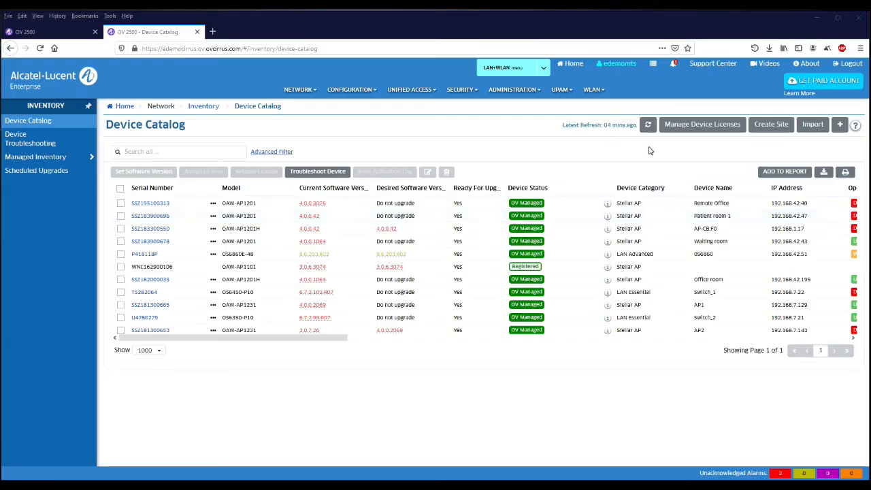
Step: Refresh the Device Catalog so the newly scanned switches appear
click(648, 127)
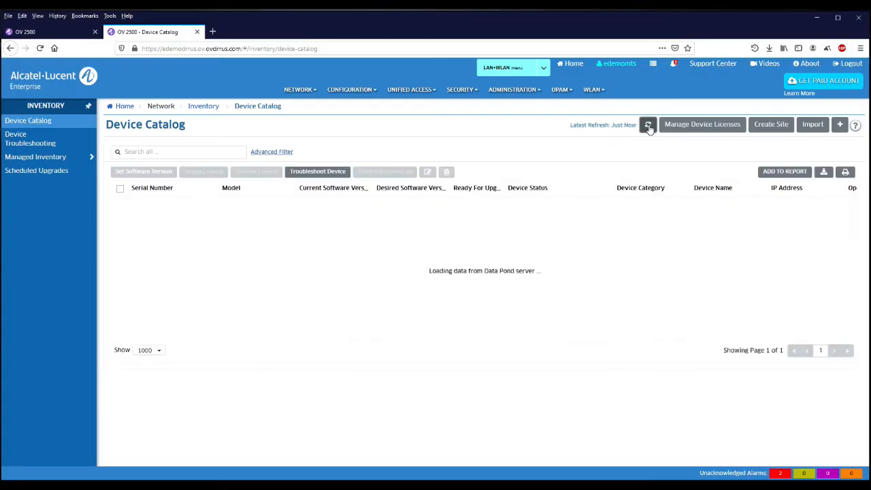
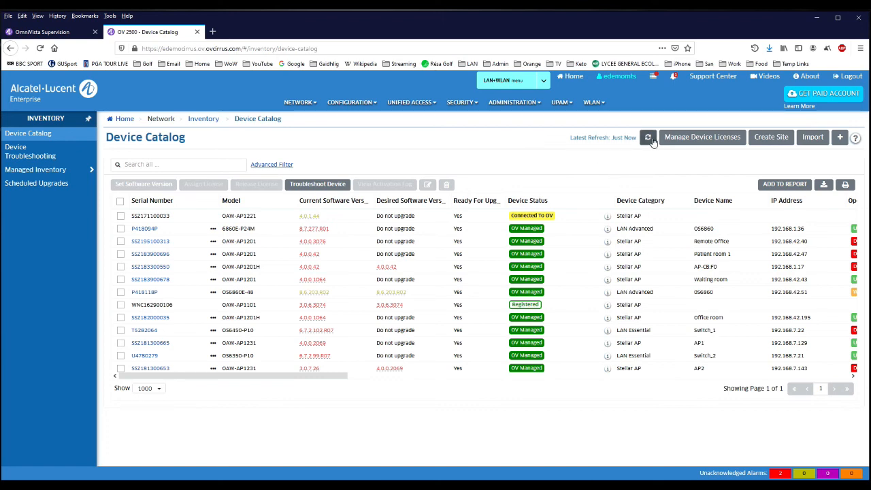
Step: Reload the Device Catalog list so the latest switches are shown
click(647, 139)
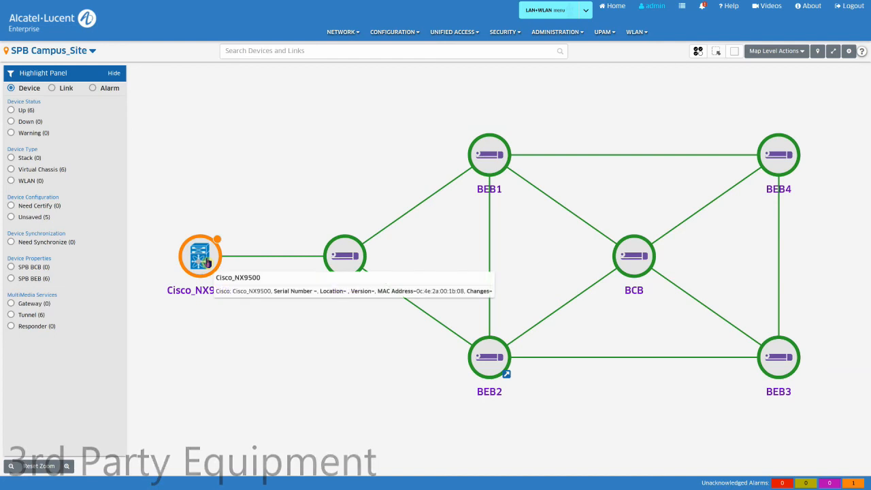
Step: List Cisco_NX9500's received traps and expand its unacknowledged linkDown warning
click(209, 263)
right_click(208, 262)
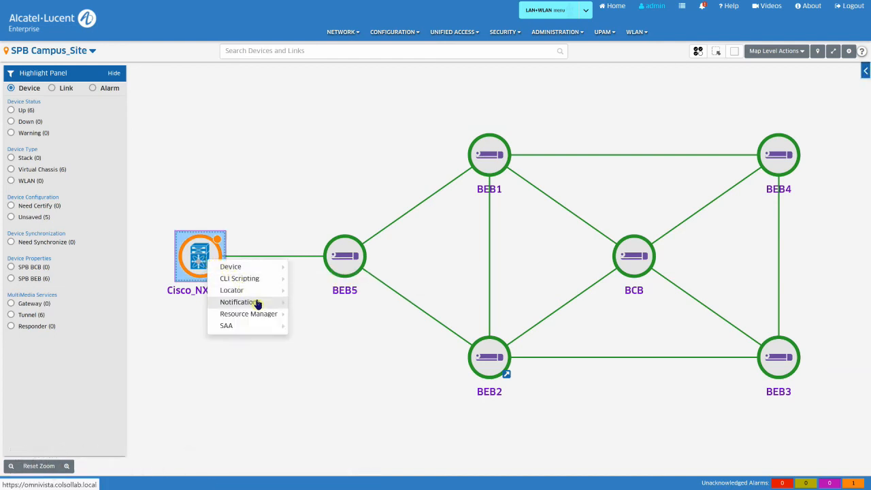
mouse_move(258, 304)
click(317, 304)
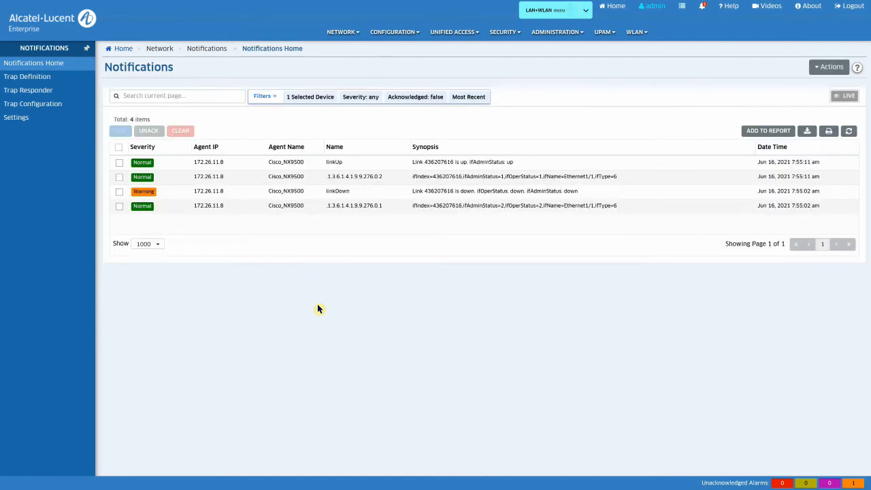
mouse_move(332, 165)
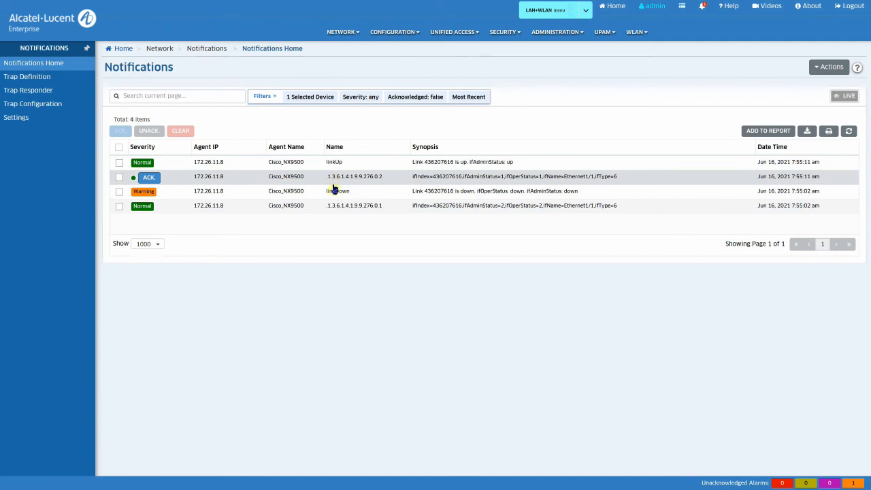
click(334, 193)
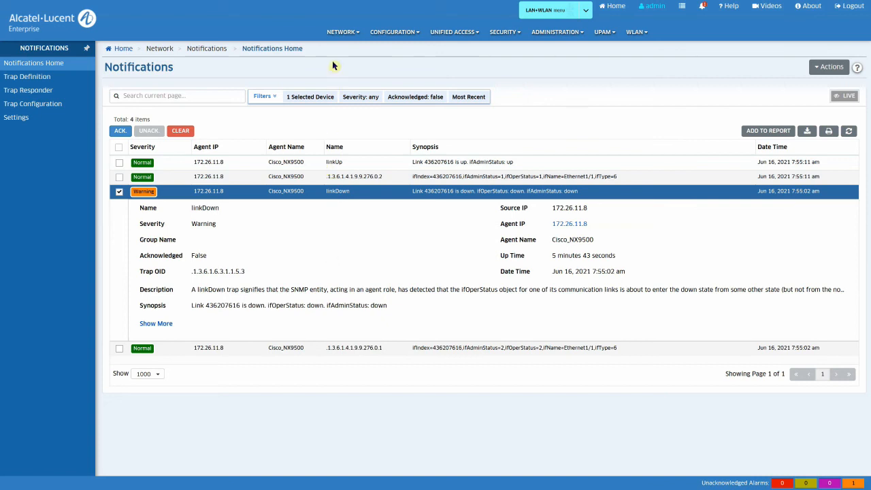
click(336, 37)
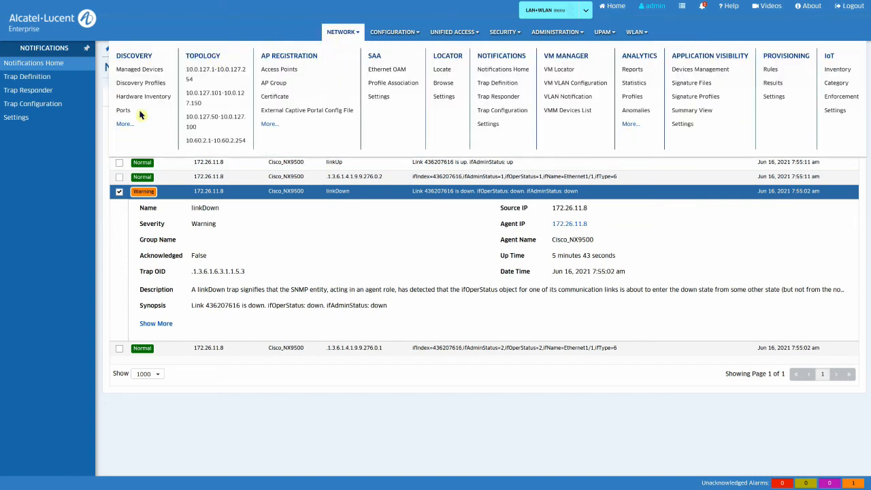
Step: Open Discovery's Third-Party Devices Support and start a new mibset, then cancel it
click(124, 125)
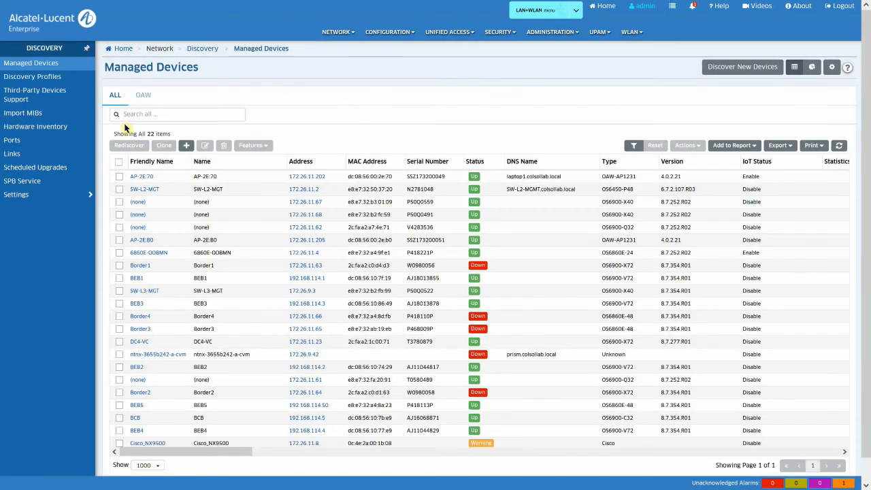
click(61, 103)
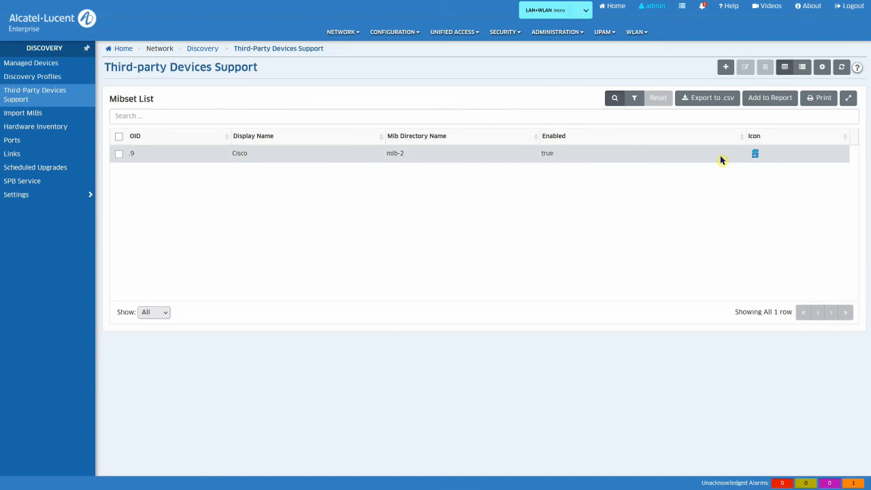
click(726, 68)
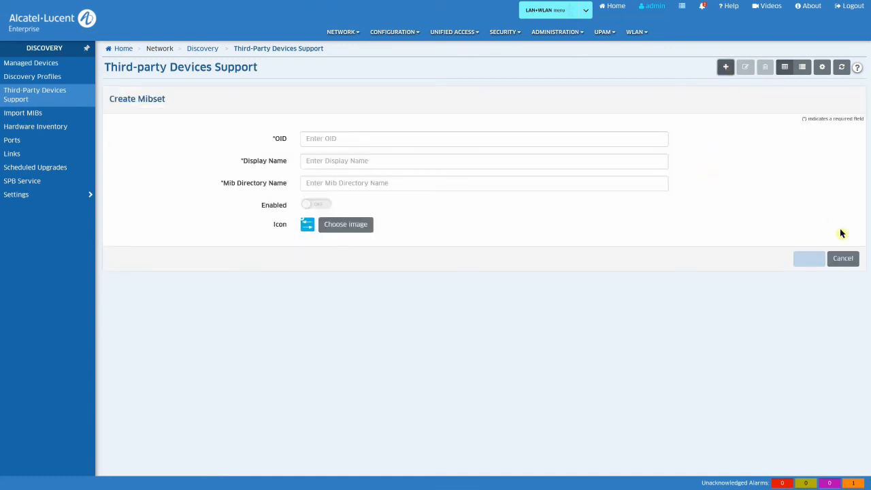
click(846, 259)
click(849, 261)
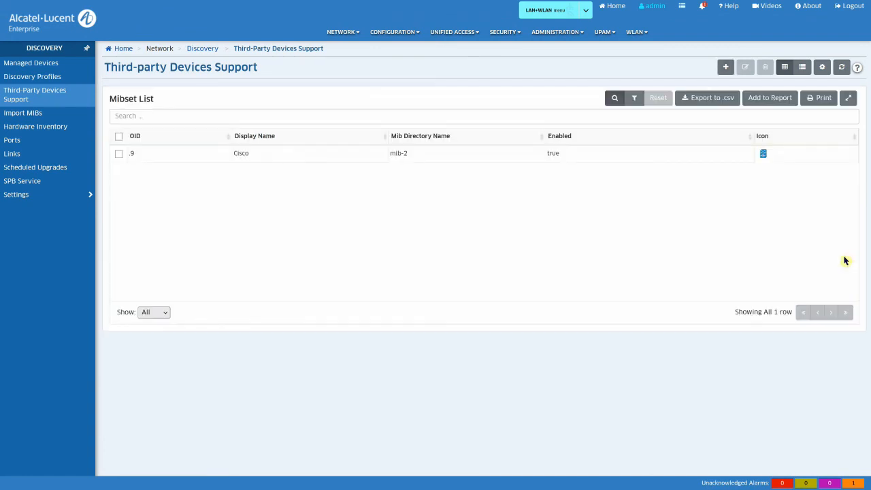
Step: Open the Import MIBs form for mibset aruba, then cancel the import
click(48, 118)
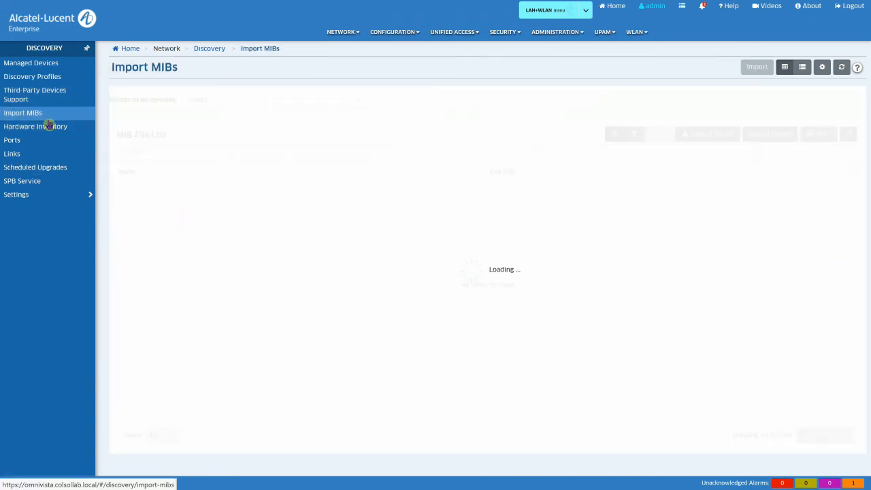
click(758, 69)
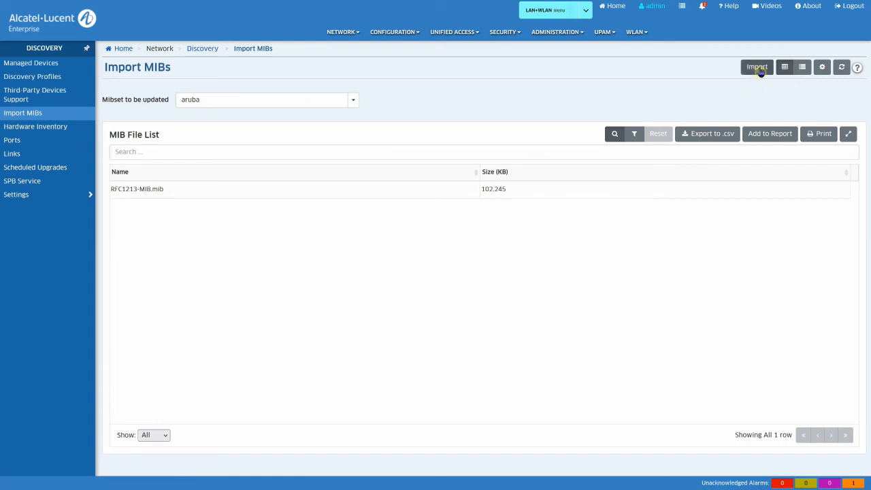
click(758, 68)
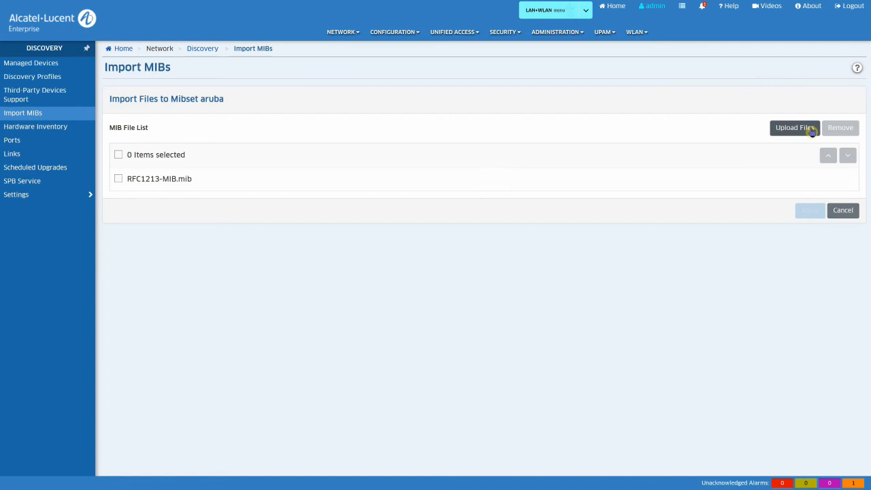
click(844, 210)
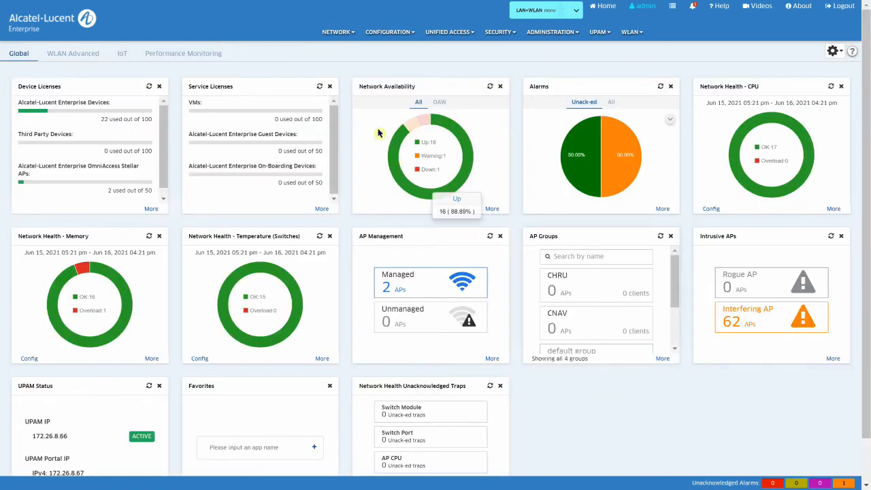
Step: Show the DC1 VMware vCenter hypervisor in VM Manager's Hypervisor Systems list
click(336, 34)
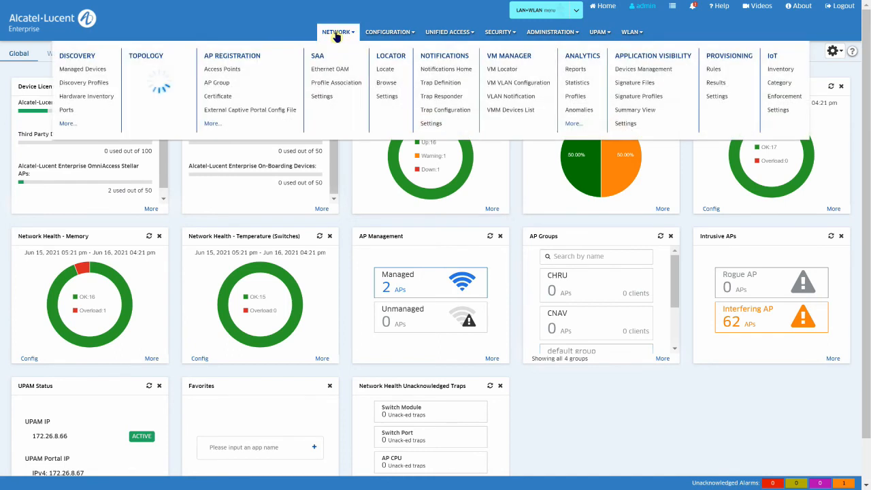
click(506, 59)
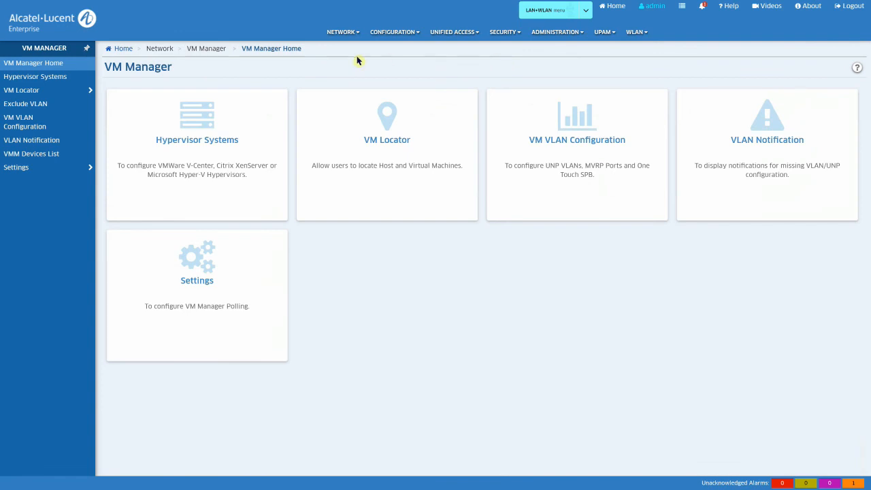
click(251, 121)
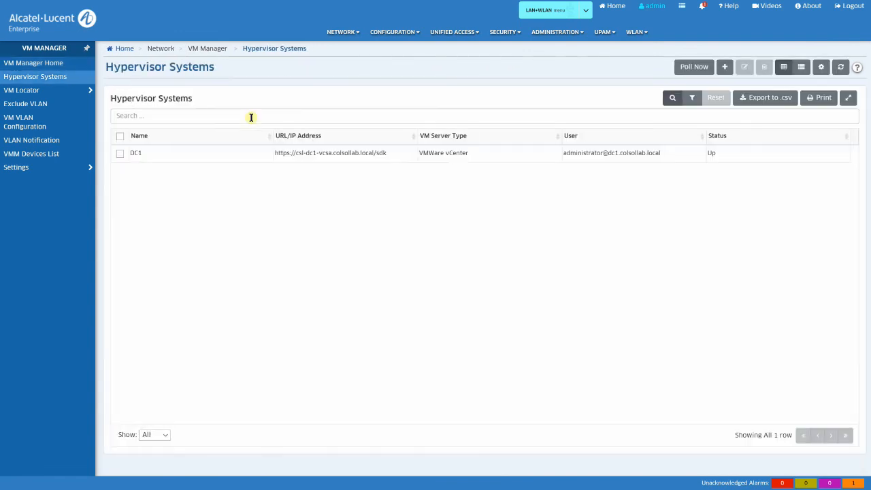
click(243, 157)
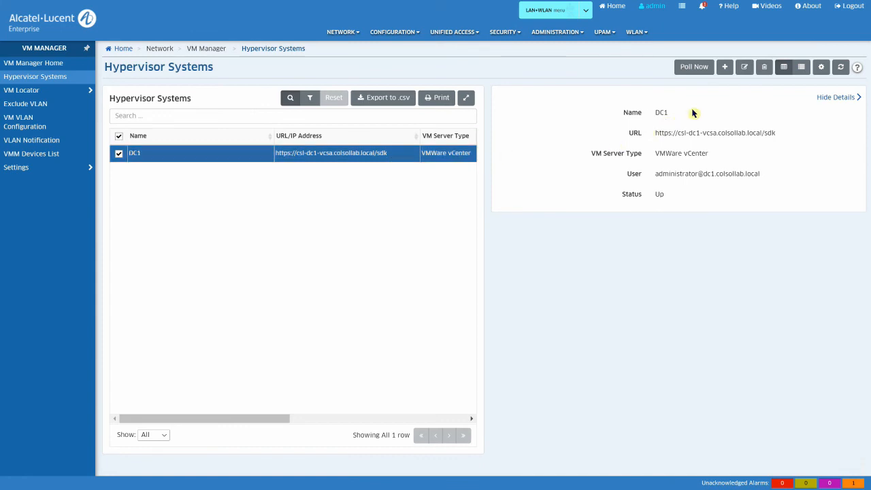
Step: Start adding a hypervisor, check the VM Server Type options, and cancel without adding
click(726, 67)
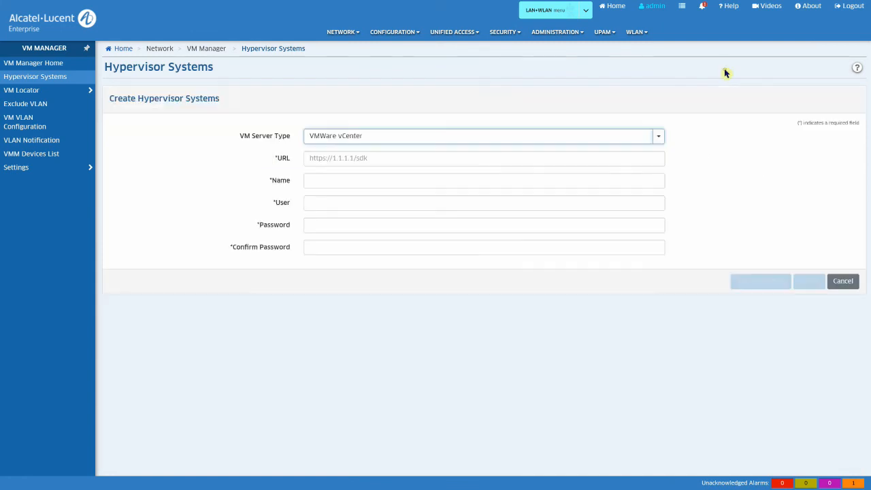
click(657, 137)
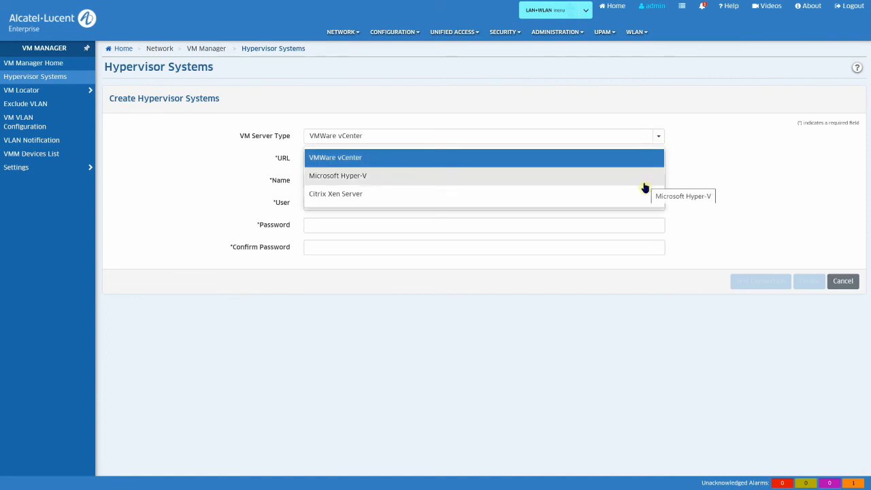
click(761, 201)
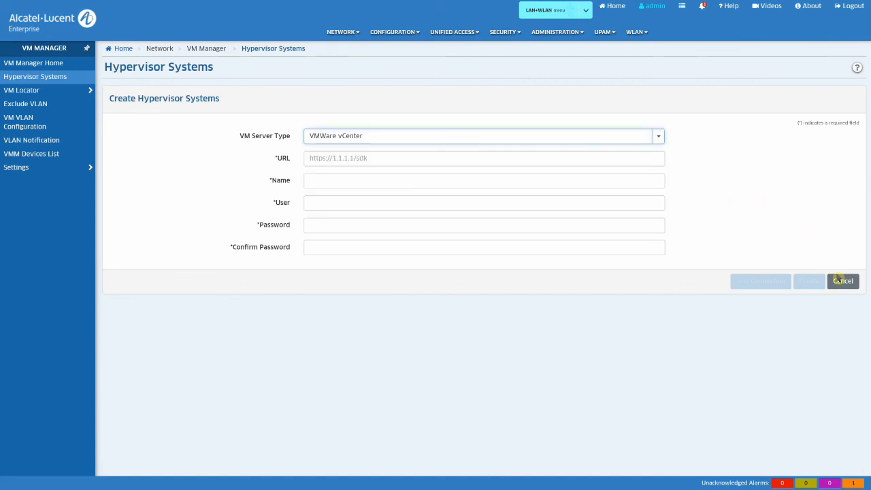
click(842, 281)
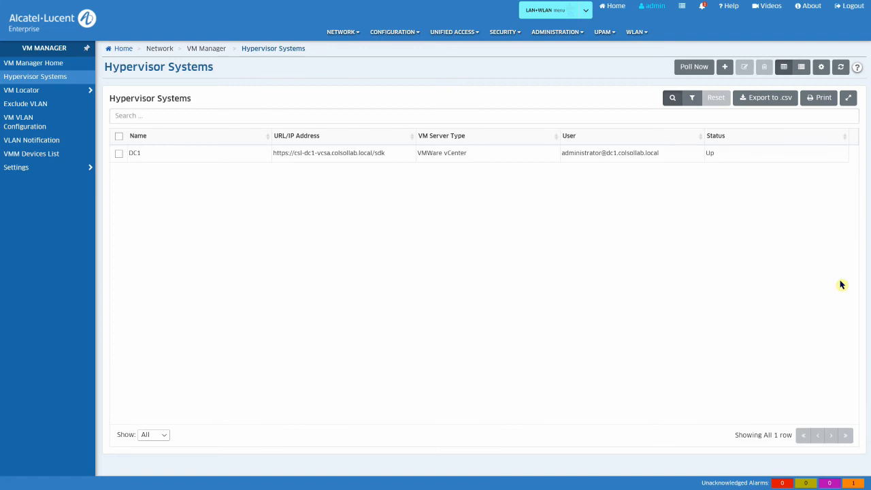
click(68, 95)
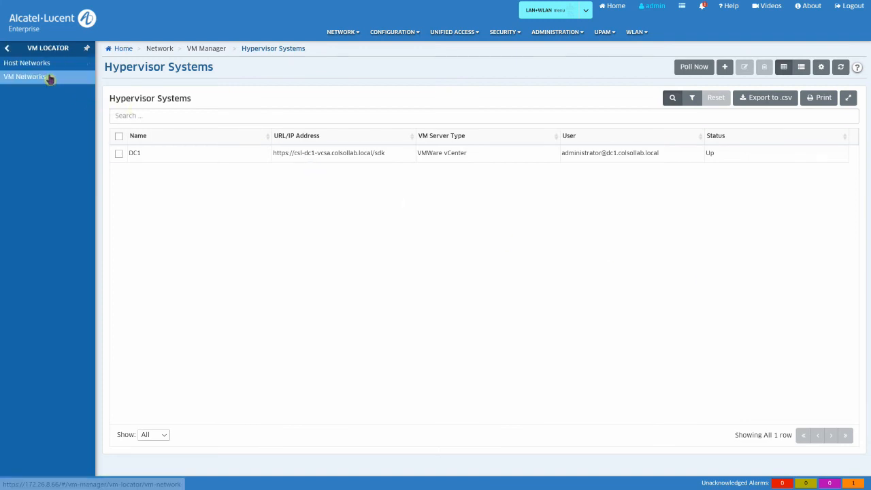
Step: Run a live VM Networks search by VM Name for sap-server-01, stopping after the first match
click(50, 78)
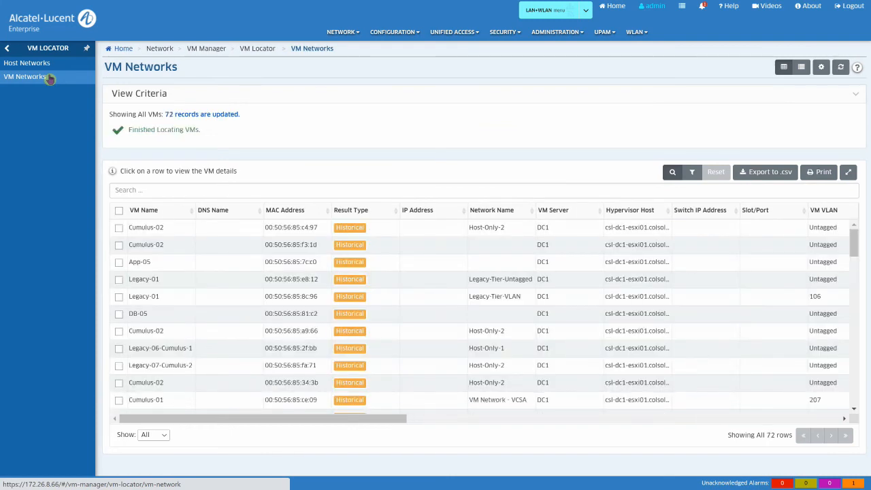
click(859, 97)
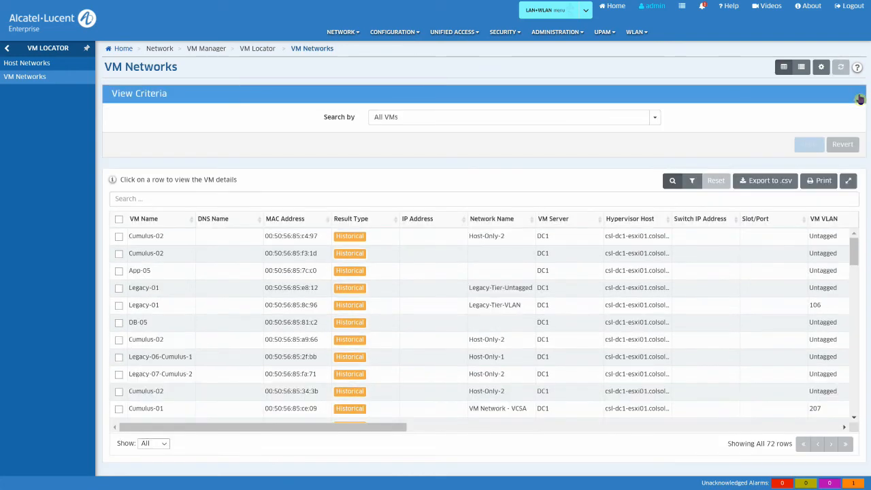
click(655, 119)
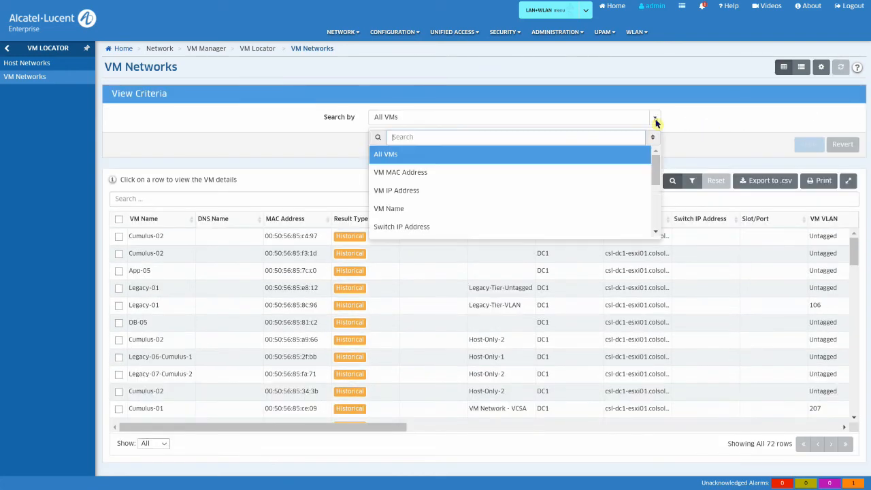
click(499, 209)
click(495, 142)
text(sap-server-01)
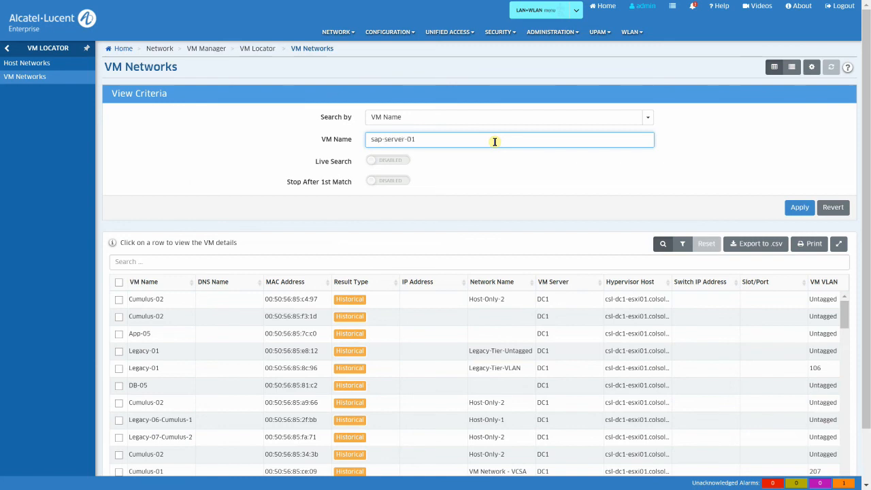
click(398, 162)
click(389, 182)
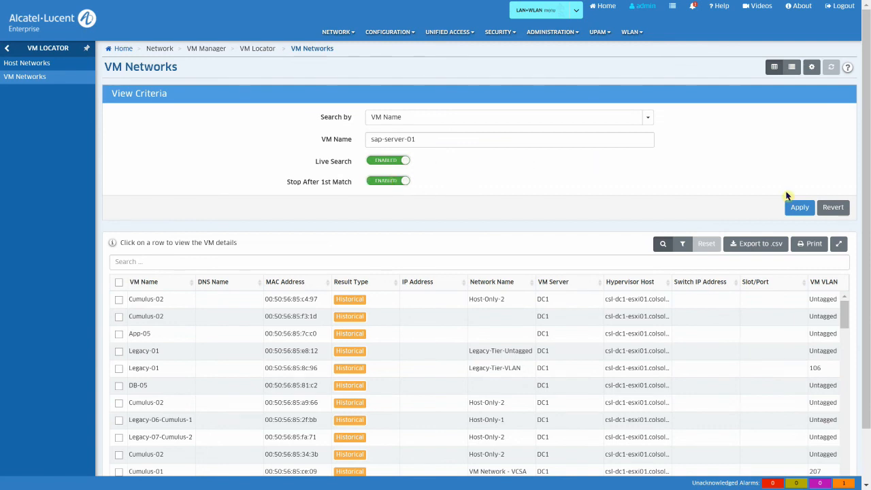
click(796, 206)
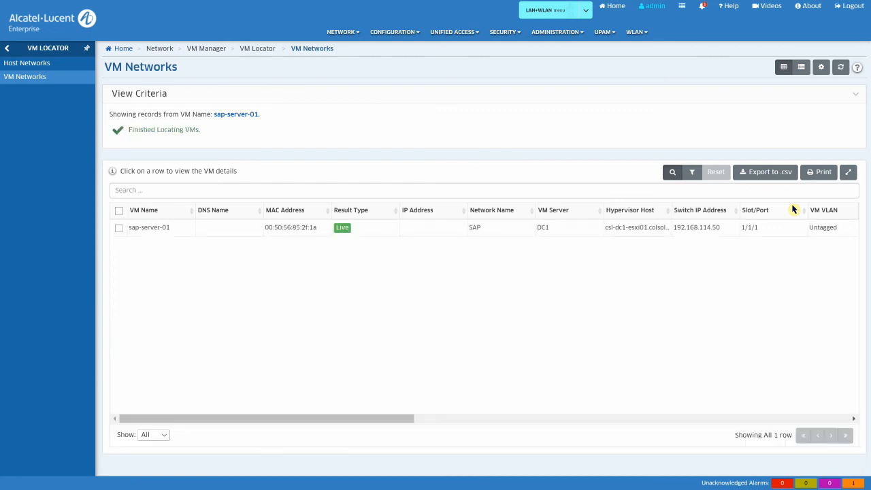
Step: Review sap-server-01's details: switch 192.168.114.50, port 1/1/1, Powered On, Service ID 32789
click(118, 229)
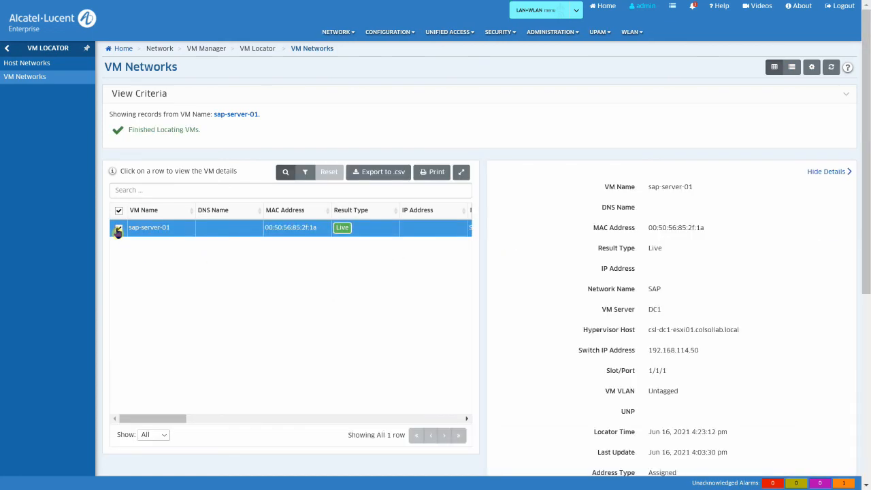
scroll(867, 278, down, 1)
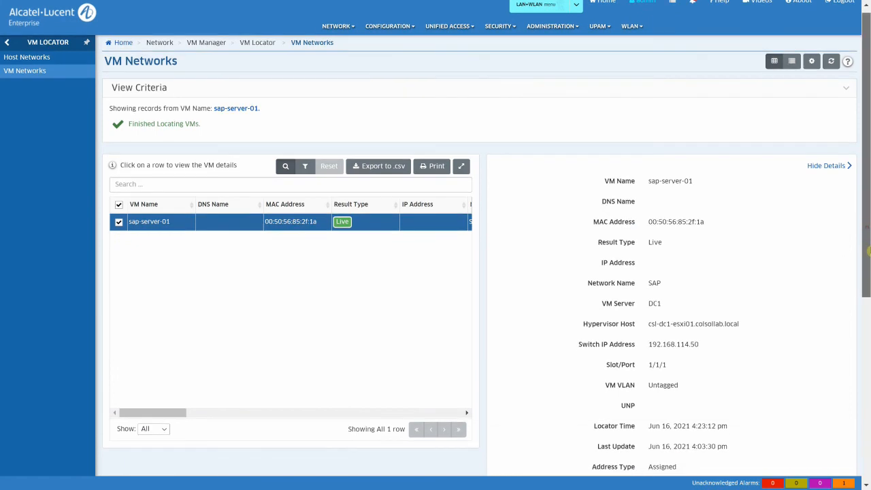
scroll(867, 278, down, 4)
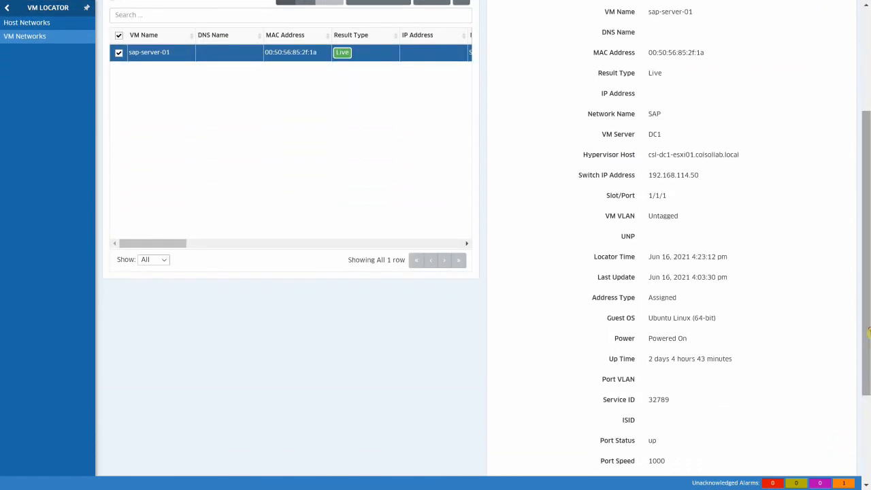
drag(648, 155, 743, 161)
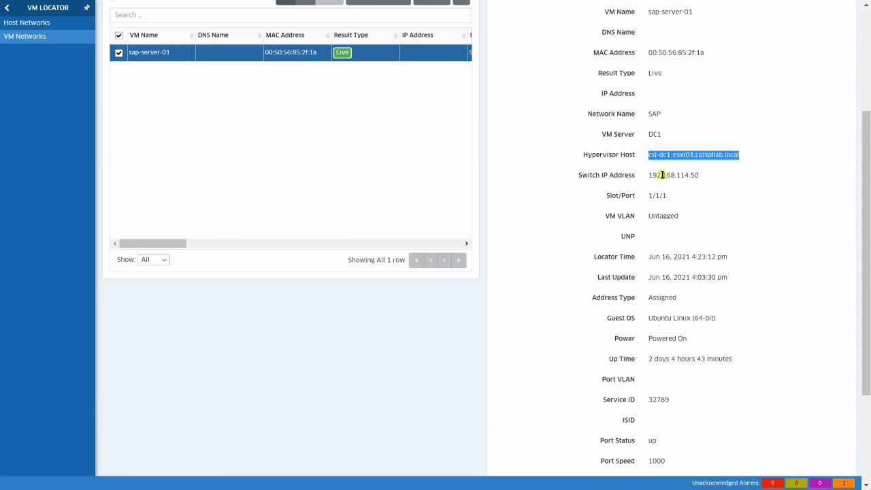
drag(645, 176, 703, 177)
drag(646, 196, 687, 217)
drag(862, 197, 866, 293)
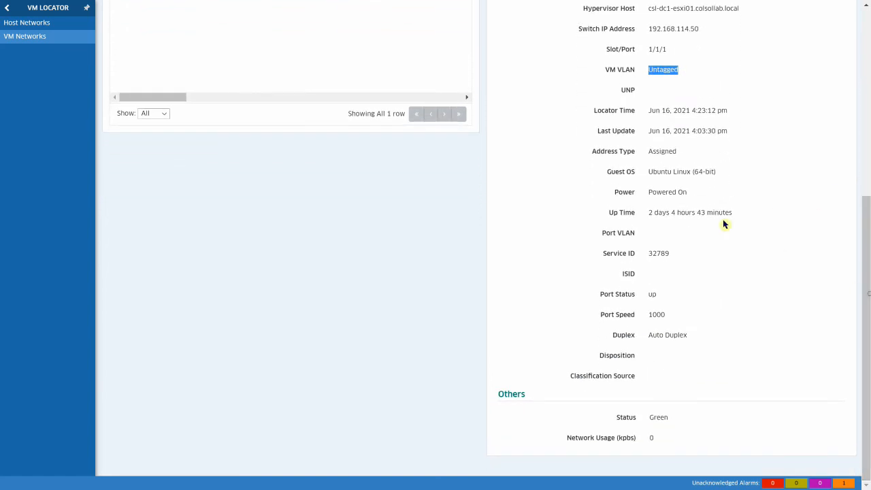
drag(651, 192, 696, 195)
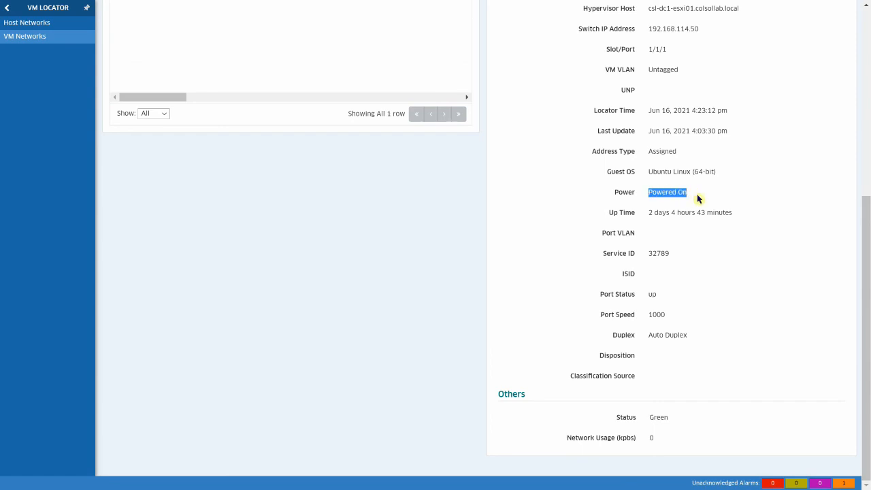
drag(599, 255, 670, 259)
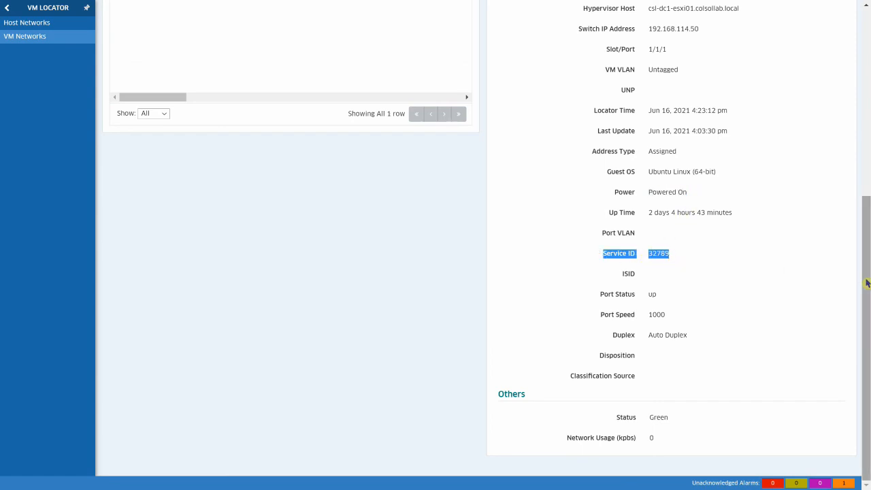
drag(868, 283, 868, 27)
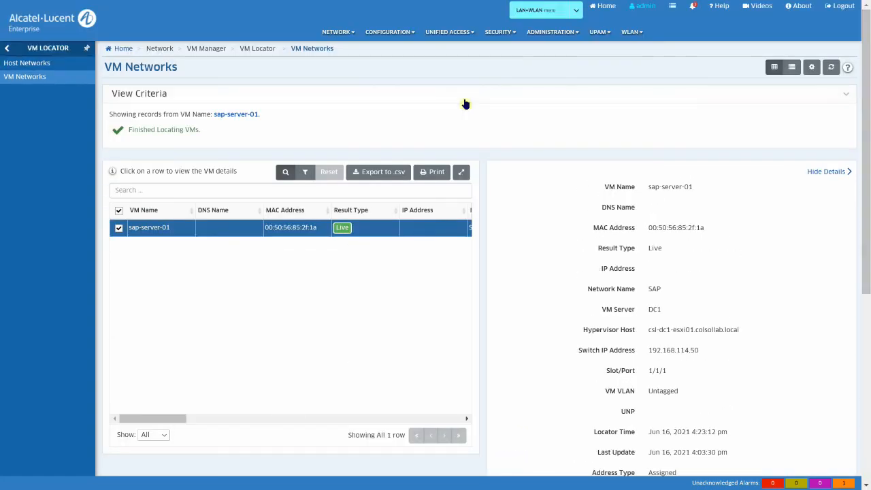
Step: Open the Apply UNP VLAN form under VM VLAN Configuration
click(7, 49)
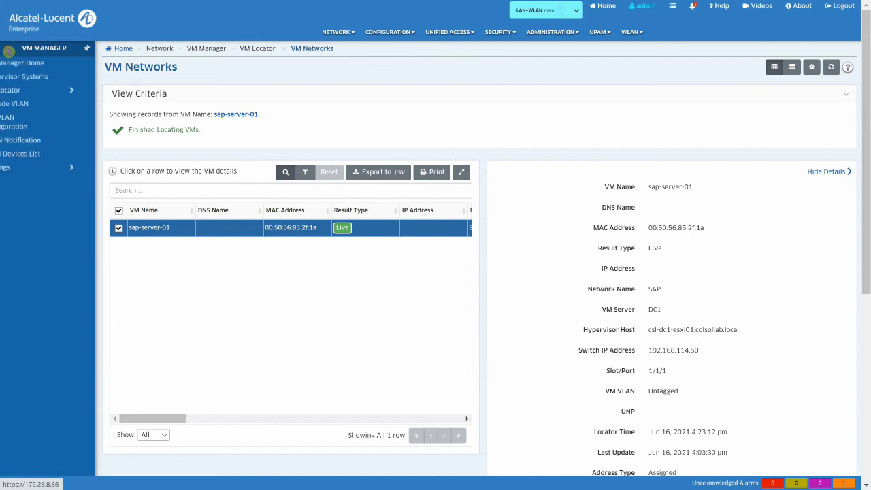
click(11, 124)
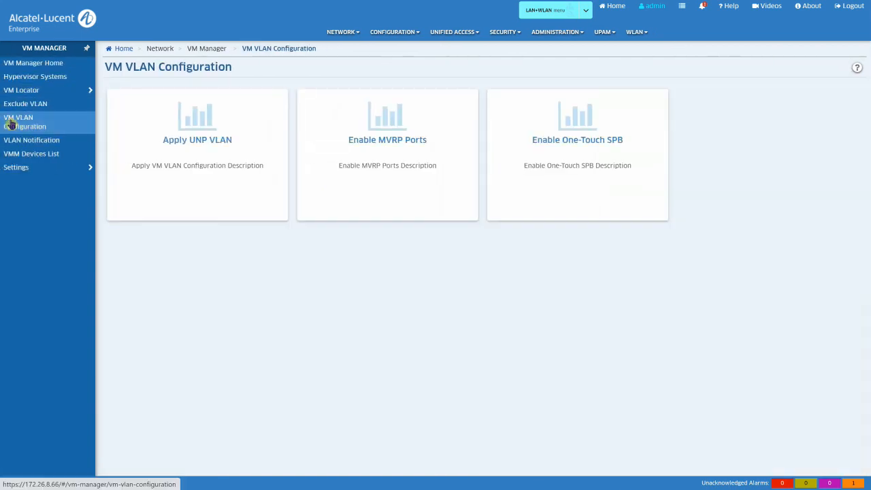
click(203, 140)
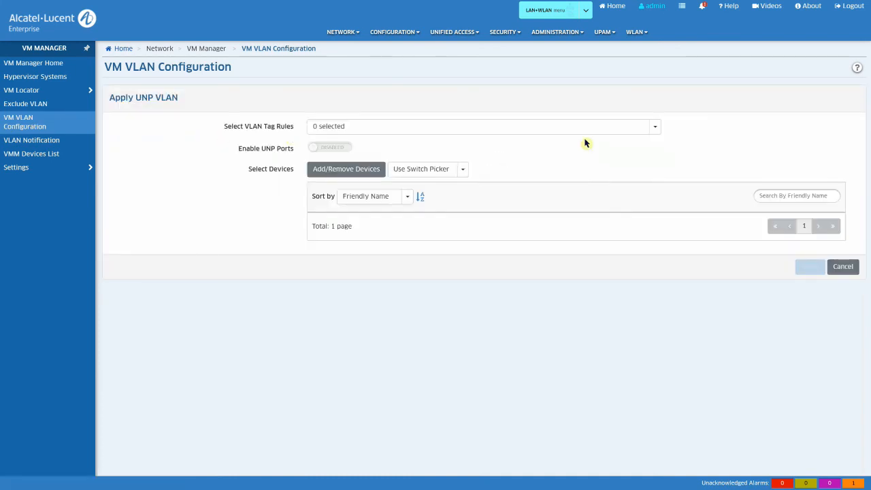
click(654, 128)
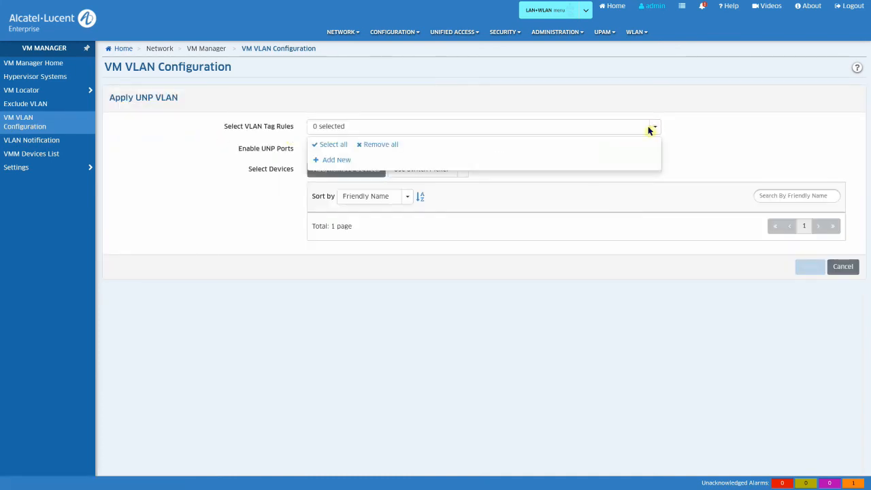
click(336, 160)
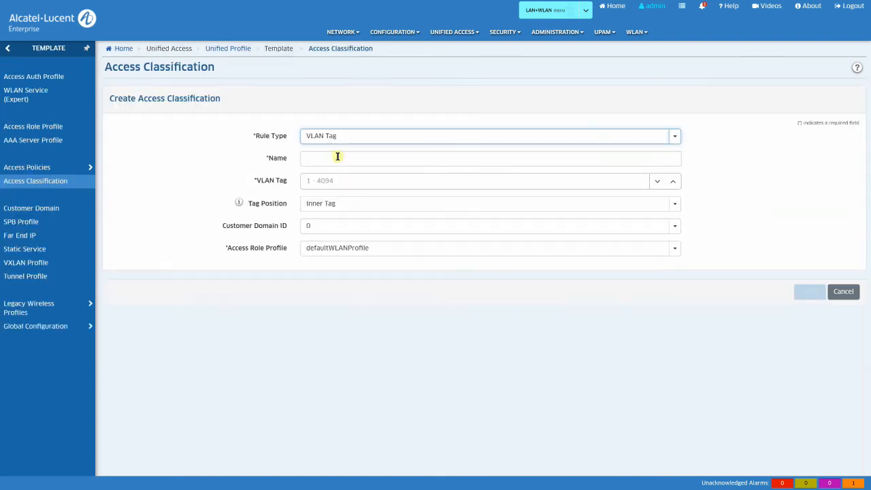
click(338, 157)
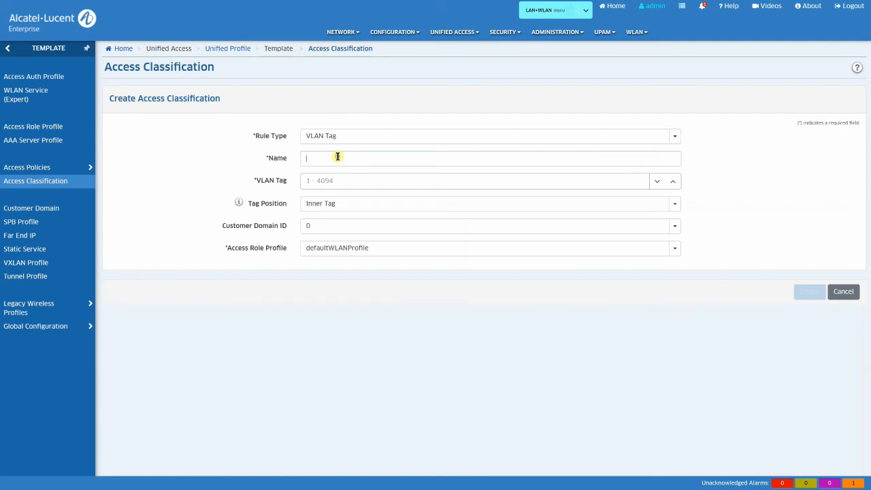
click(673, 182)
click(842, 291)
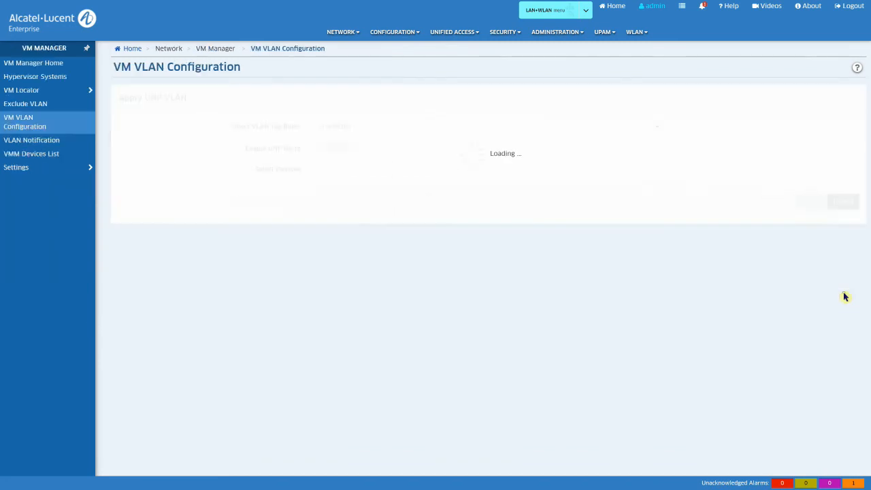
Step: Cancel the Apply UNP VLAN form and scroll Provisioning Results to the Golden Config column
click(843, 267)
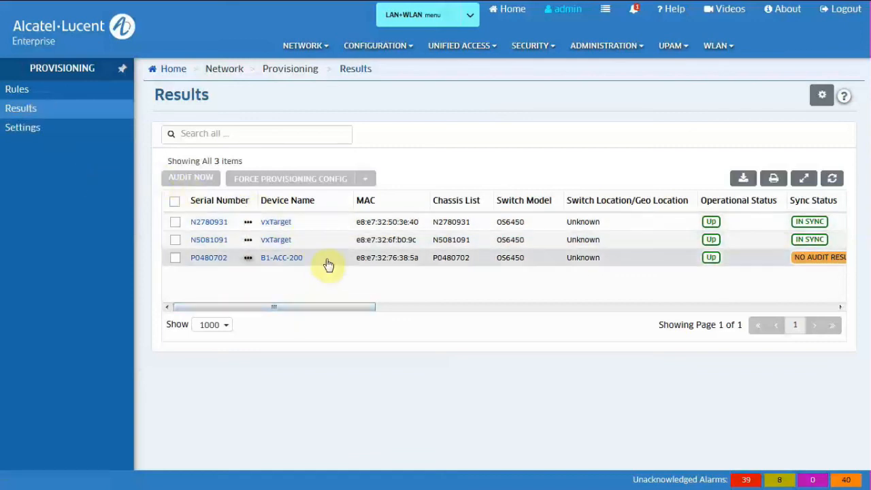
drag(327, 307, 701, 308)
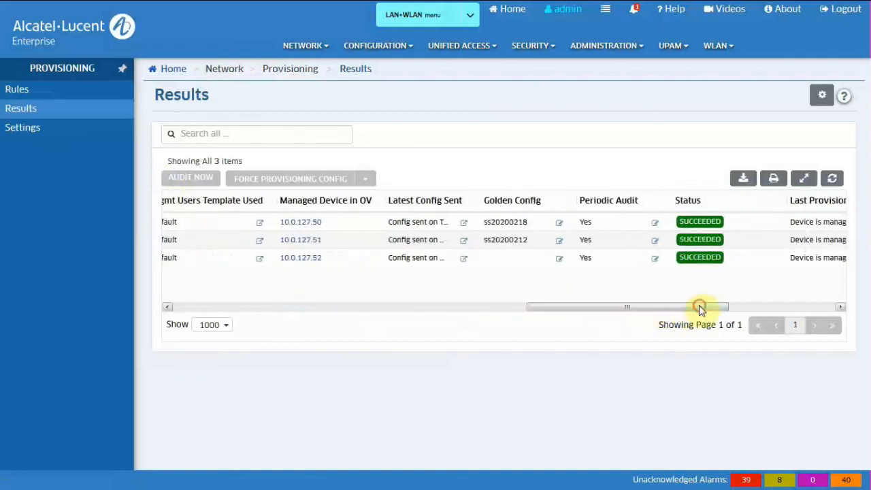
Step: Pick backup ss20200219 as switch P0480702's golden config and review its boot.cfg
click(557, 262)
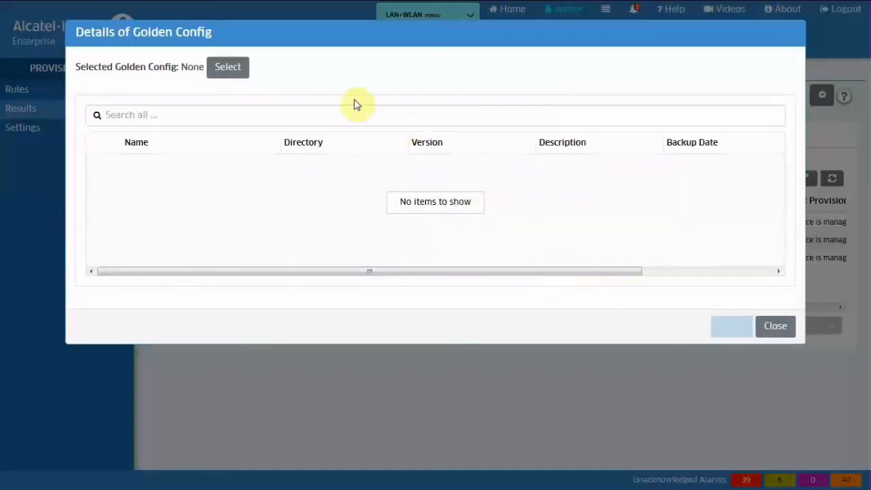
click(234, 71)
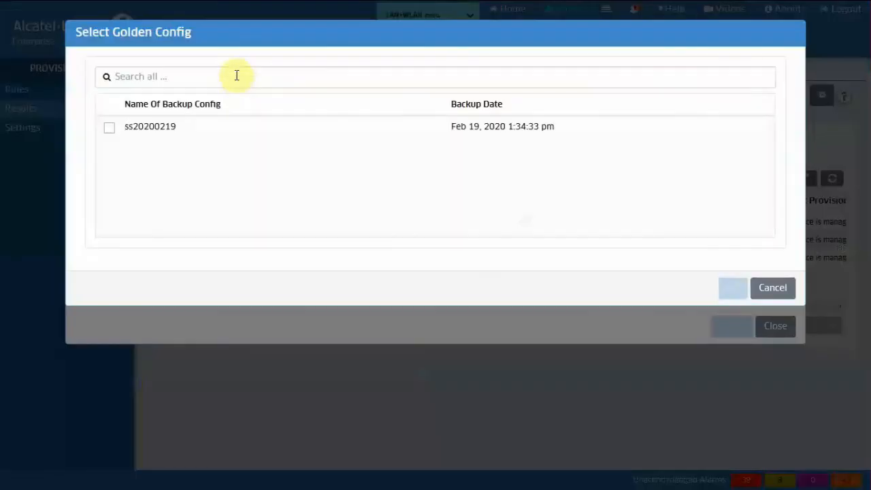
click(109, 129)
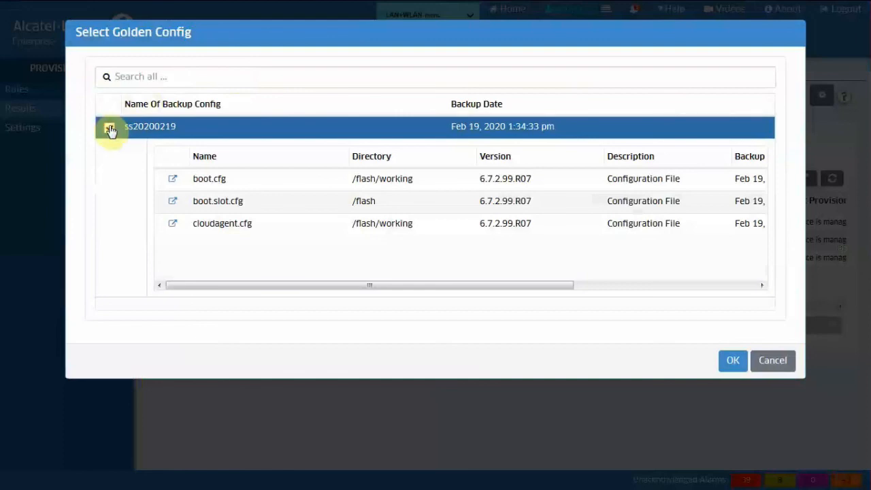
click(172, 179)
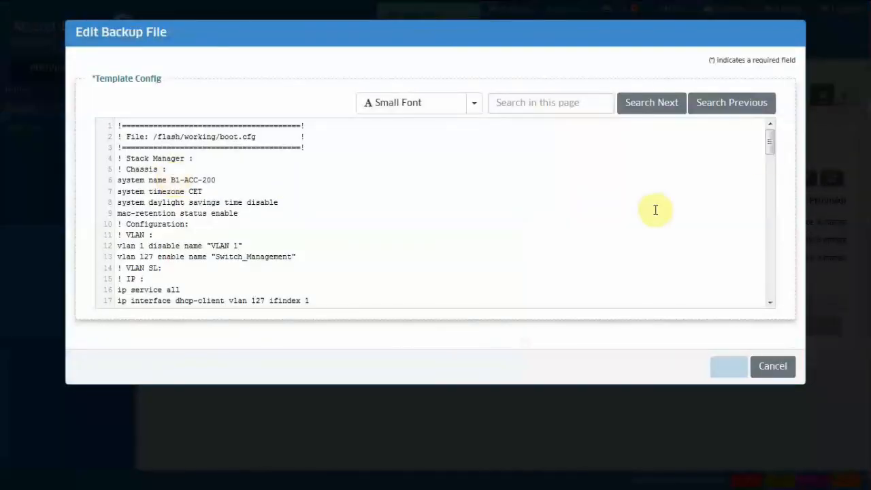
drag(771, 143, 764, 226)
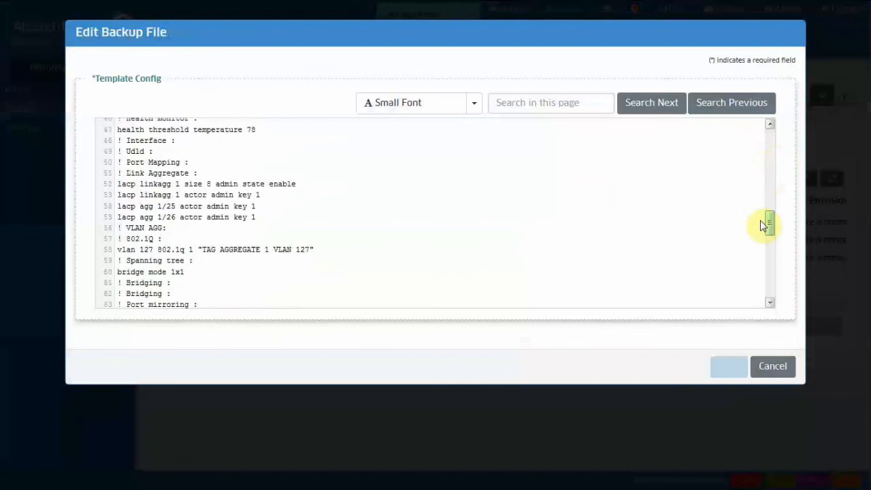
drag(764, 226, 764, 290)
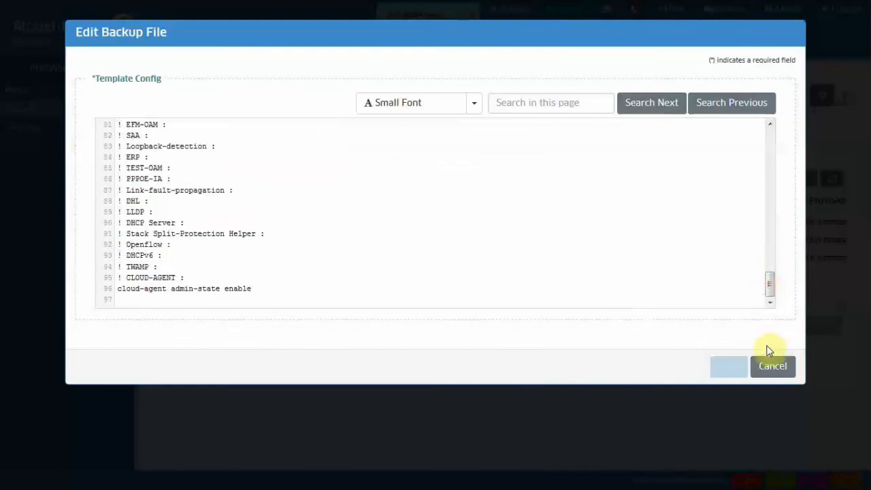
click(769, 366)
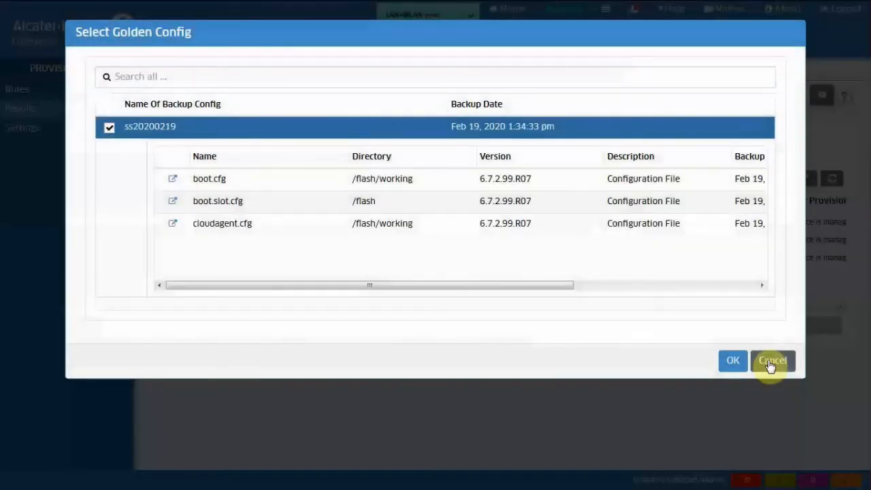
Step: Confirm and apply golden config ss20200219, then scroll back to the Serial Number column
click(734, 363)
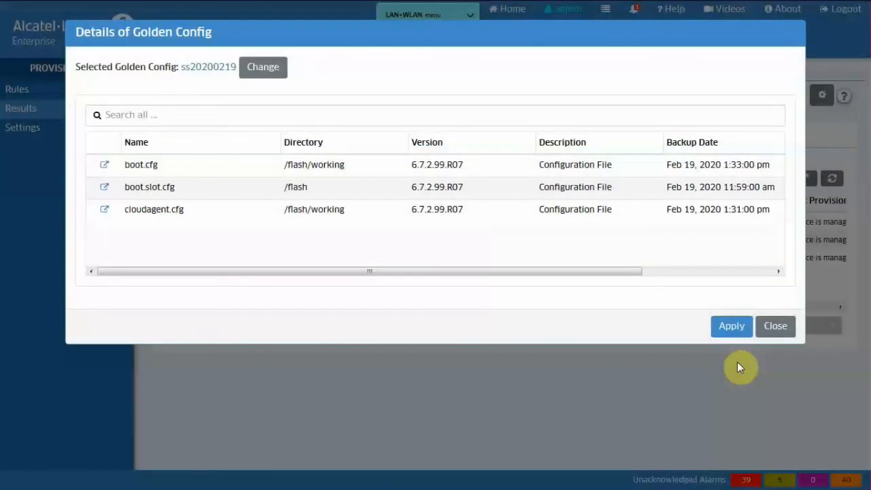
click(729, 327)
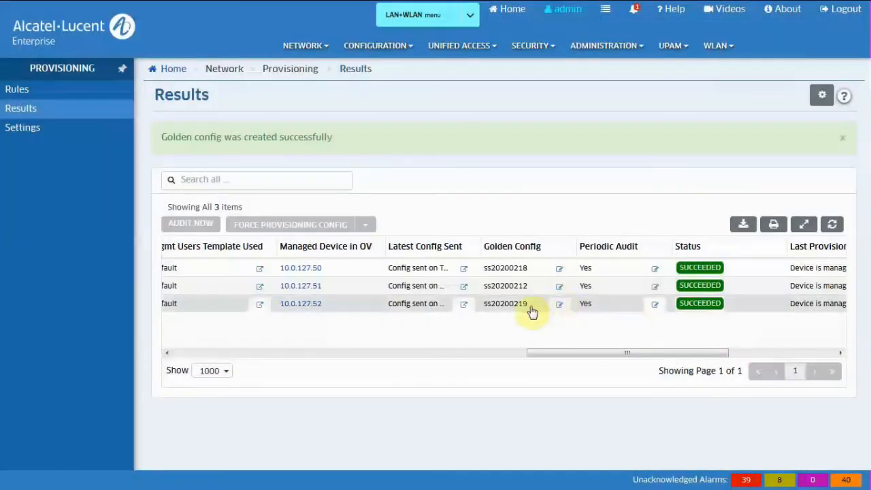
drag(544, 310, 171, 320)
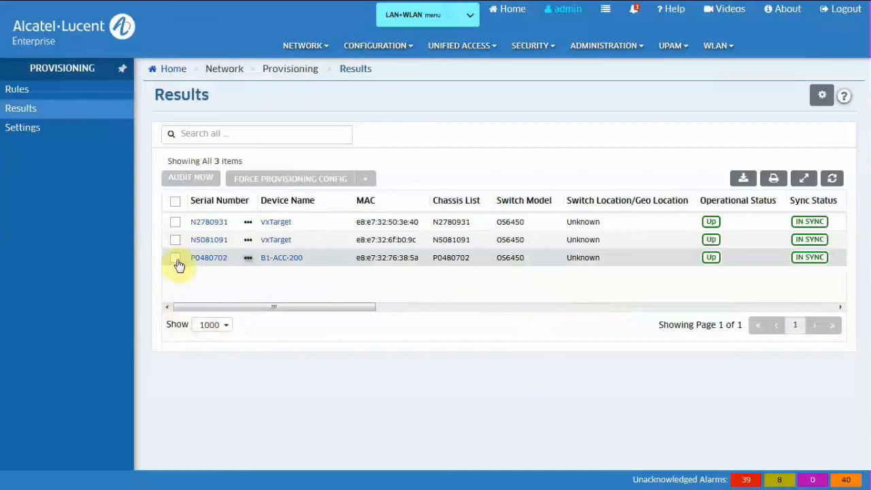
Step: Open the B1-ACC-200 session in SecureCRT and log in with the admin account
key(alt+Tab)
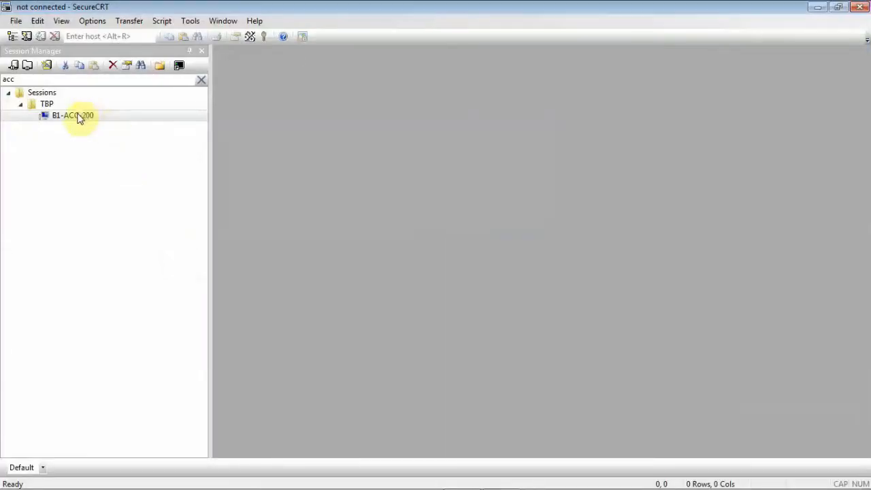
double_click(80, 117)
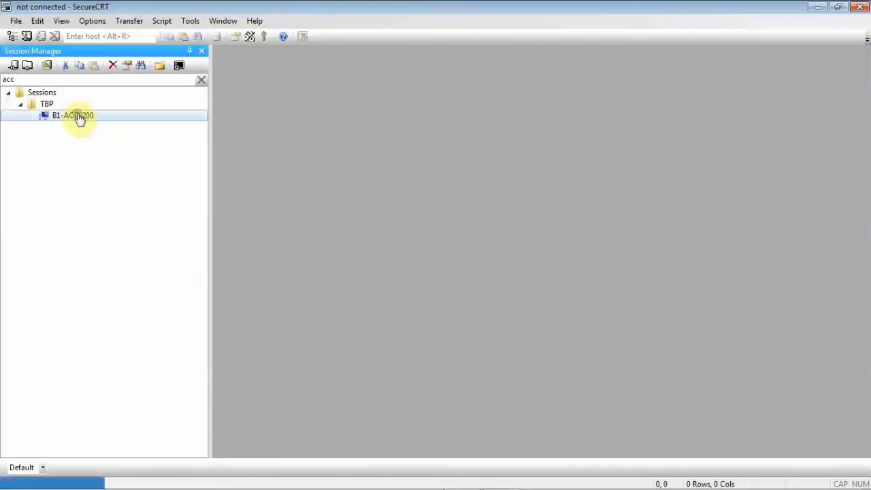
text(admin)
key(Return)
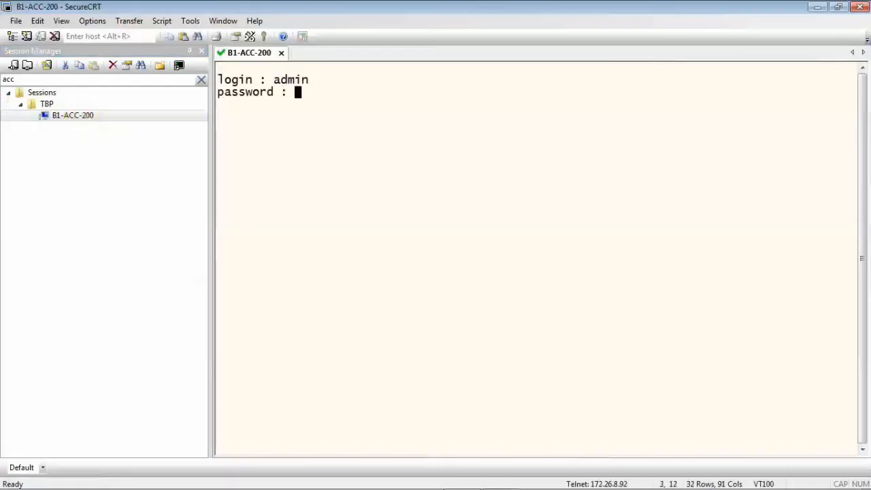
key(Return)
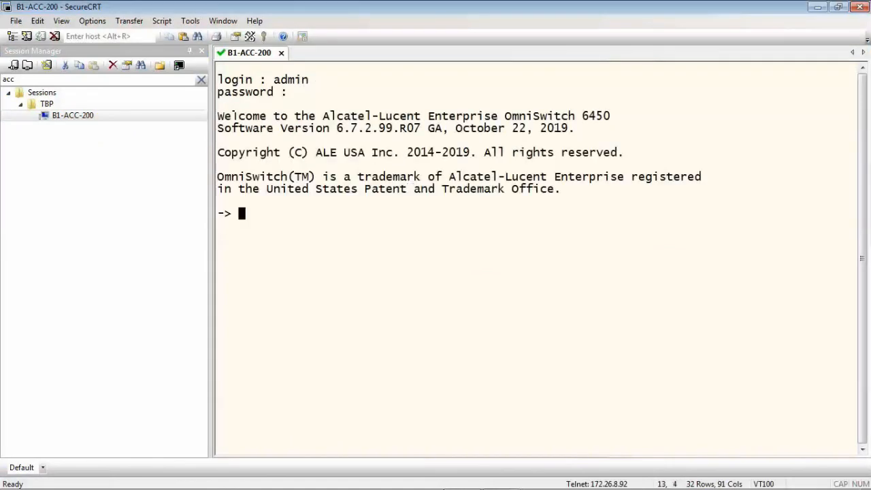
Step: Rename the switch ACC-300 with 'system name' and save via 'write memory flash-synchro'
text(system name ACC)
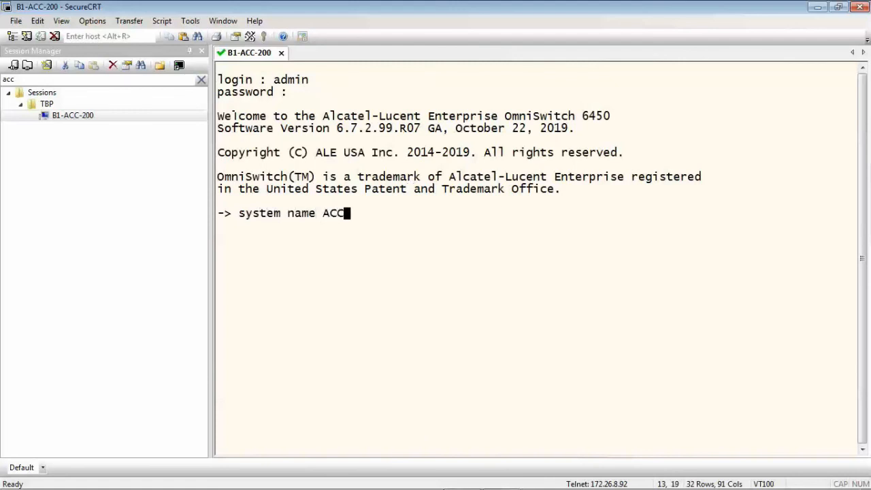
text(-300)
key(Return)
text(write me)
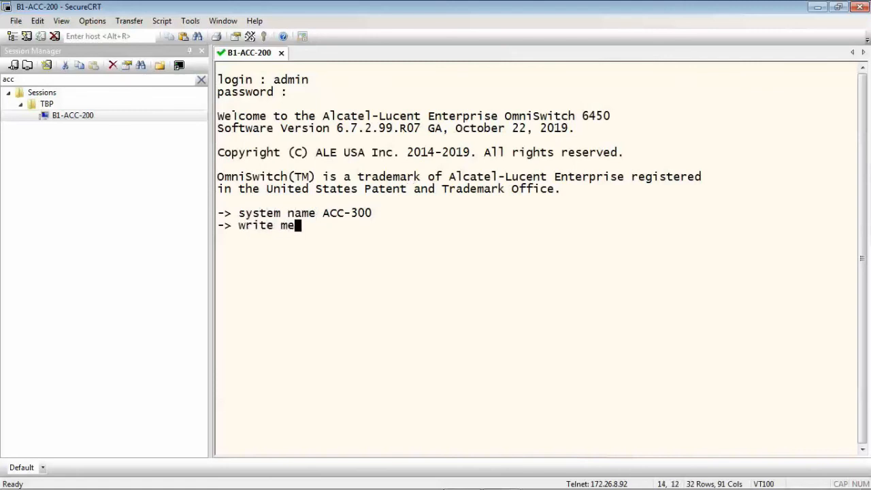
key(Tab)
text(f)
key(Tab)
key(Return)
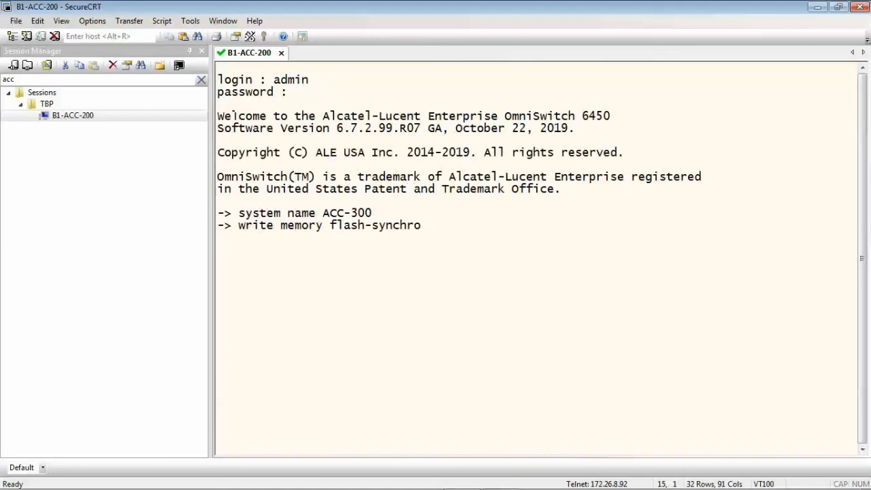
key(alt+Tab)
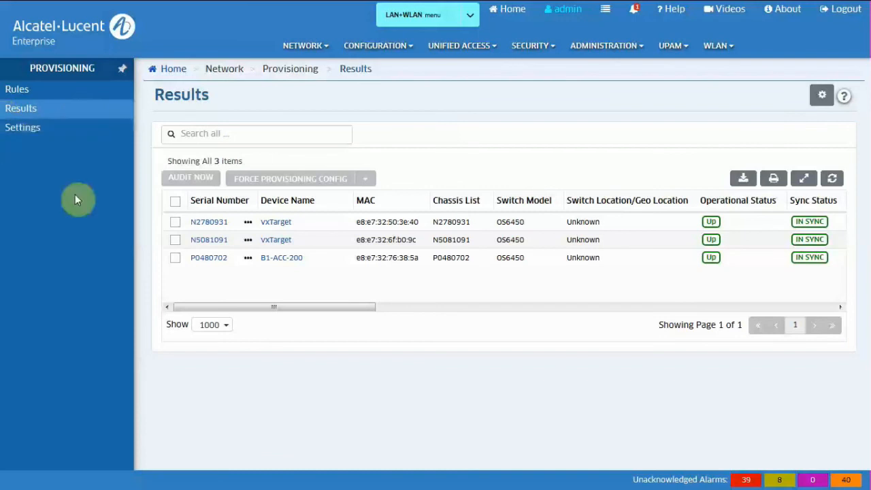
Step: Audit switch P0480702 against its golden config and review the differing boot.cfg comparison
click(175, 260)
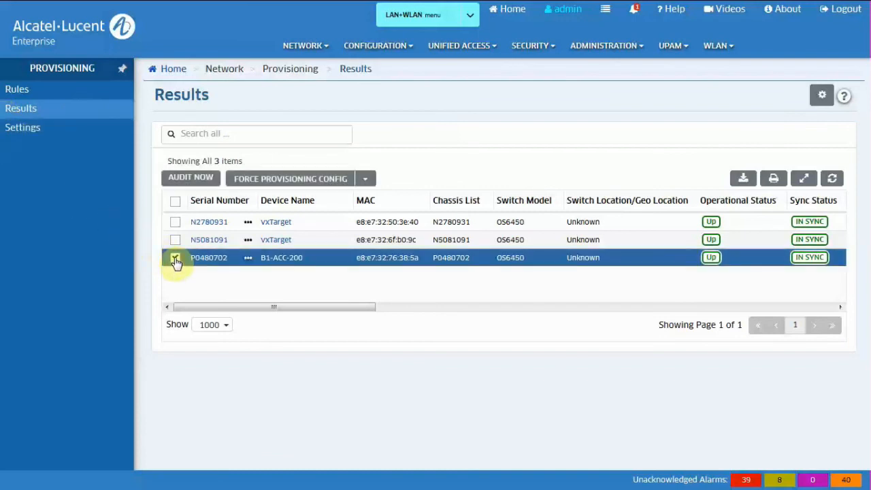
click(190, 179)
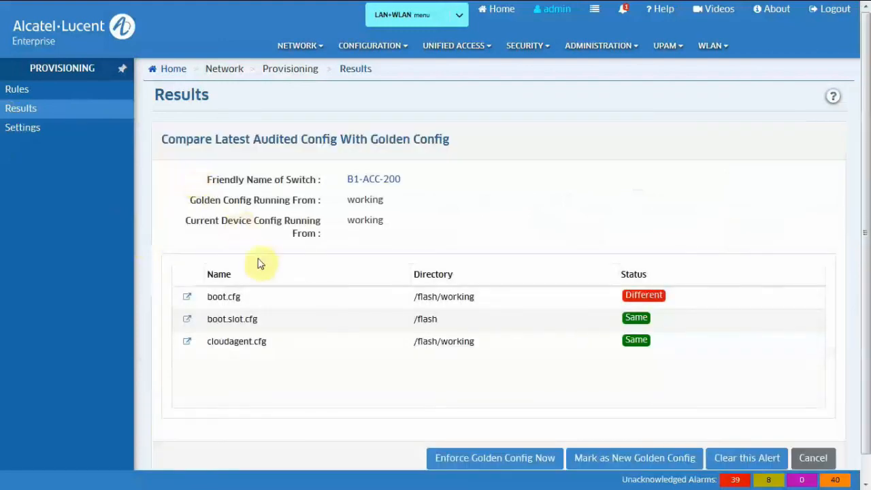
click(188, 298)
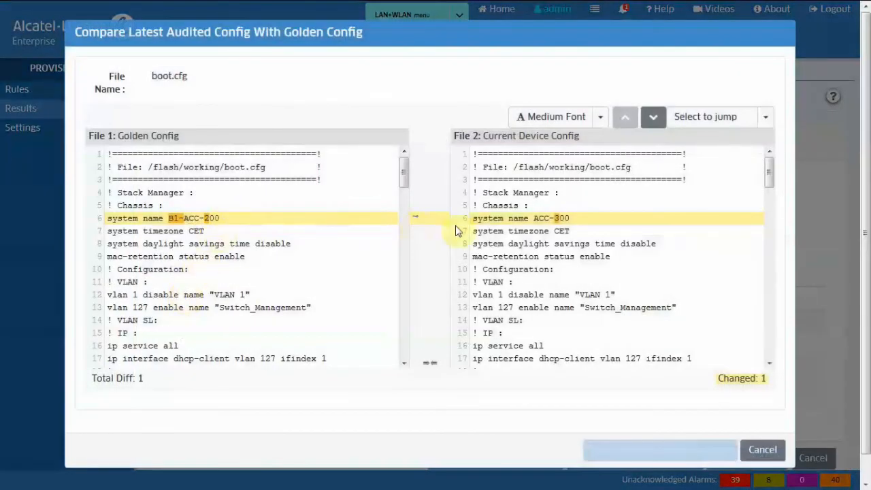
click(761, 450)
drag(866, 290, 867, 349)
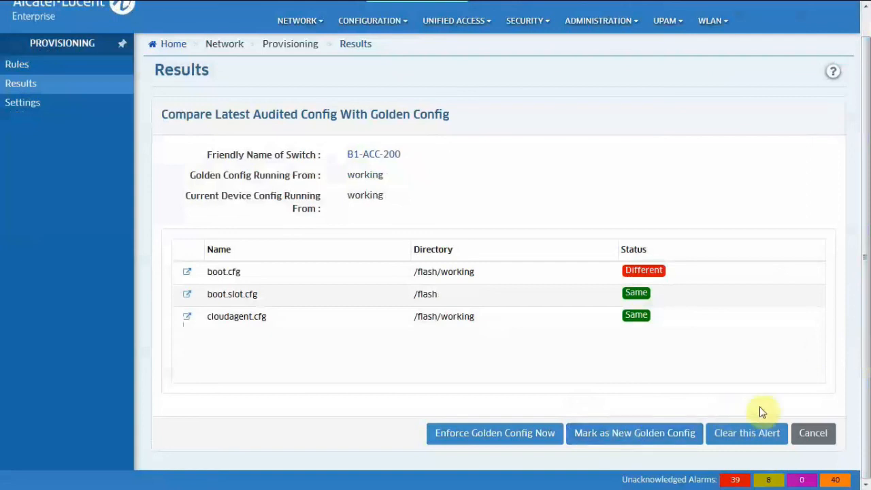
click(817, 433)
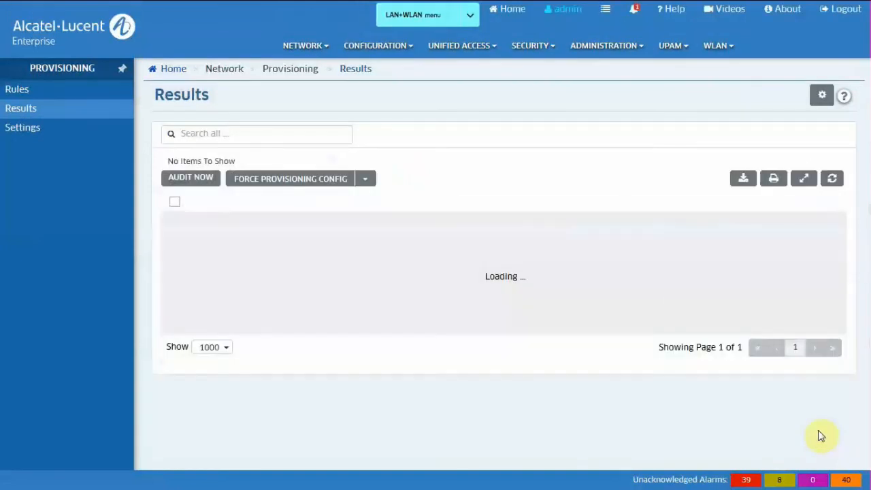
Step: In SecureCRT, change the switch's system name from ACC-300 back to B1-ACC-200
key(alt+Tab)
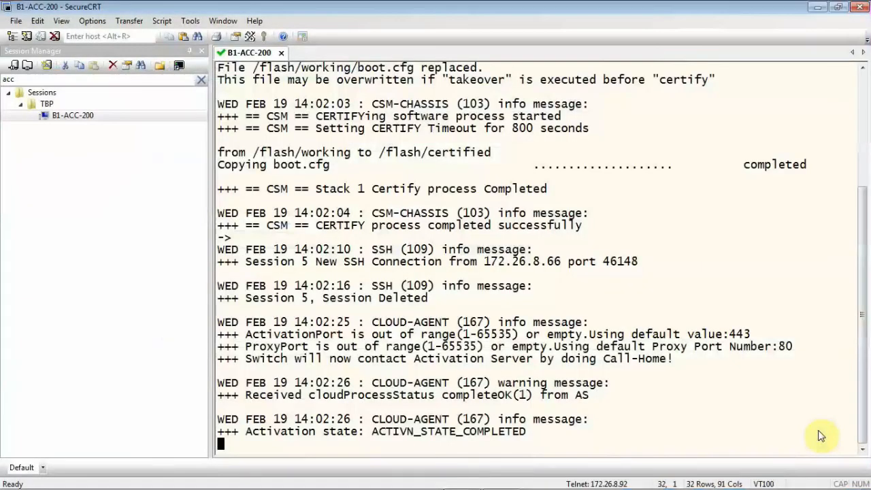
key(Return)
text(write memory flash-synchro)
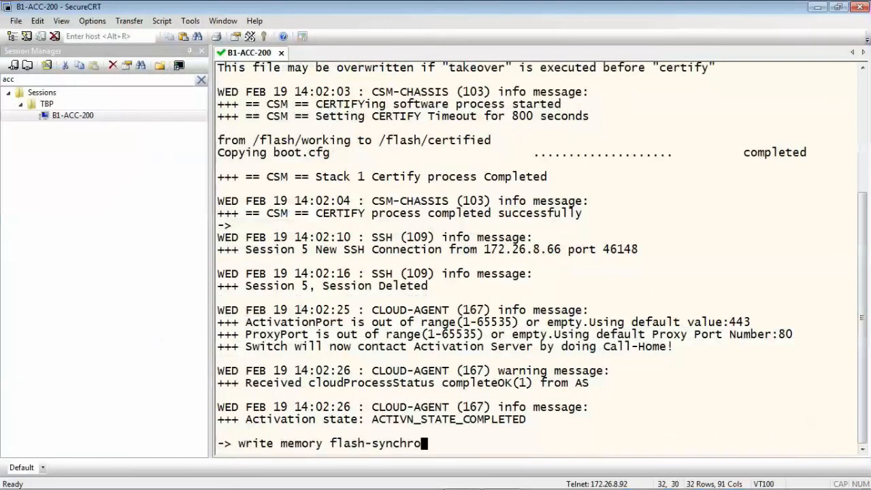
key(Up)
key(BackSpace)
key(BackSpace)
key(BackSpace)
key(BackSpace)
key(BackSpace)
key(BackSpace)
key(BackSpace)
key(Caps_Lock)
text(B1)
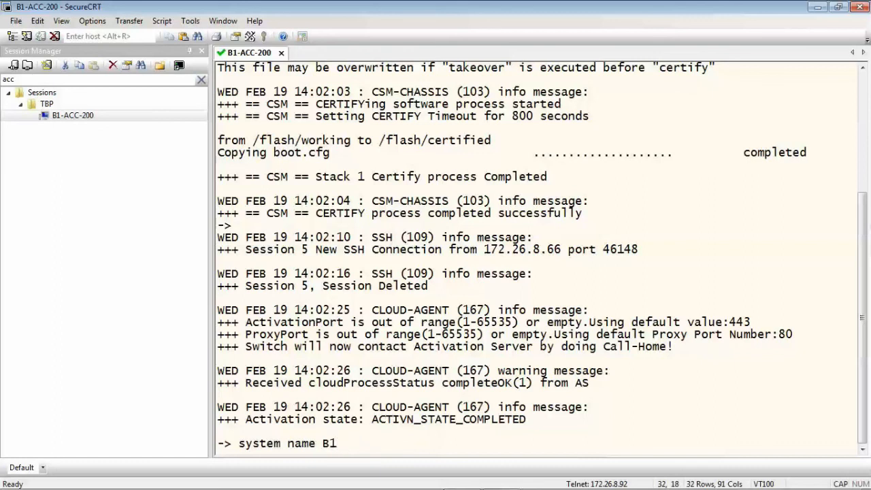
text(-ACC-200)
key(Return)
Step: Save the switch configuration to flash with write memory flash-synchro
key(Up)
key(Up)
key(Return)
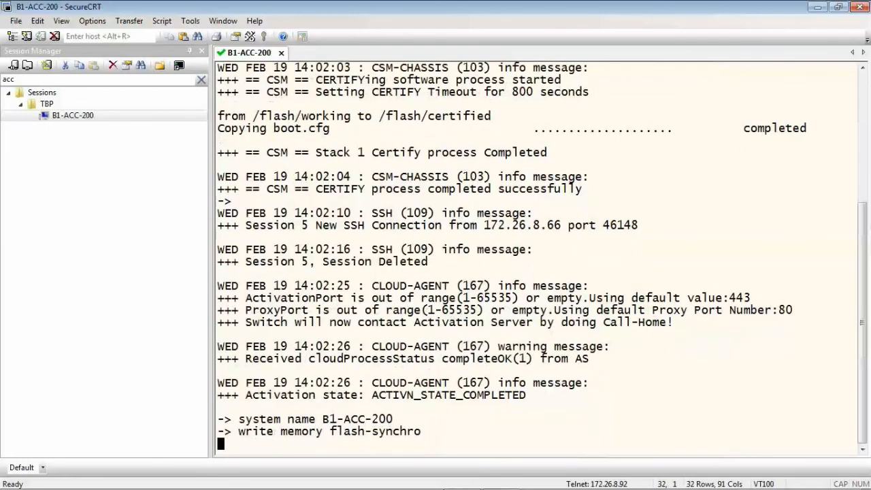
key(alt+Tab)
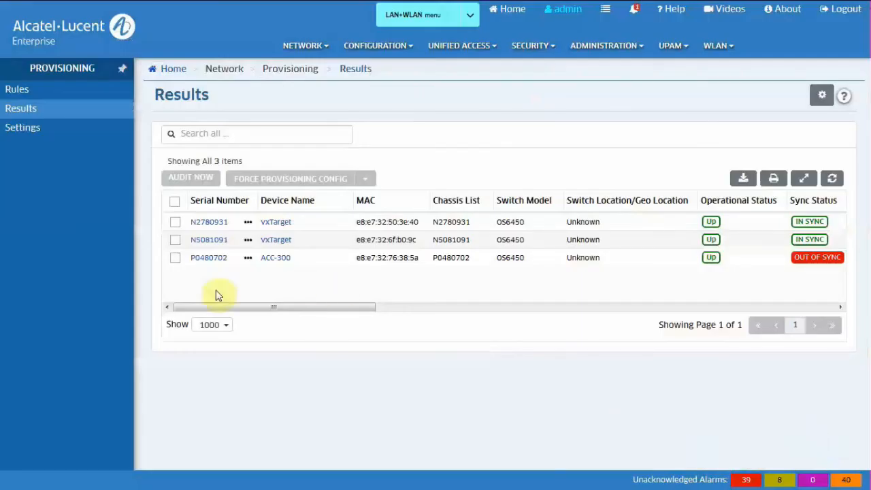
Step: Audit P0480702 against its golden config, accept the no-difference result, and refresh to show IN SYNC
click(175, 258)
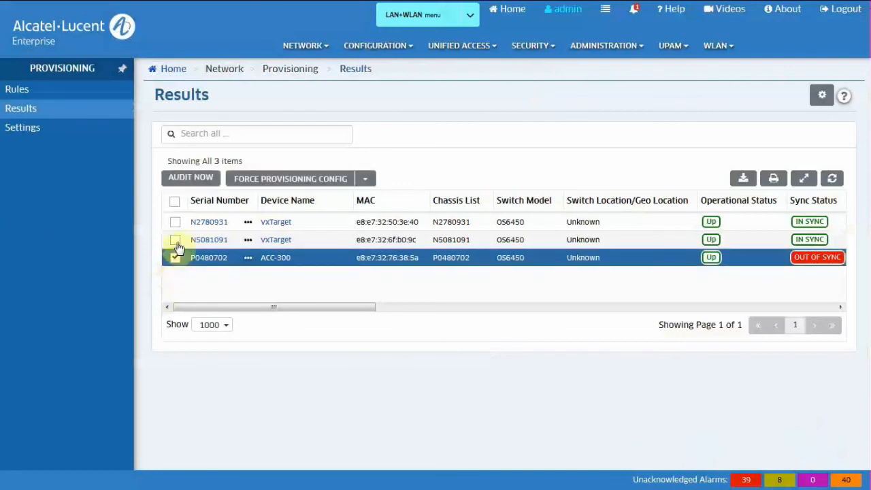
click(205, 180)
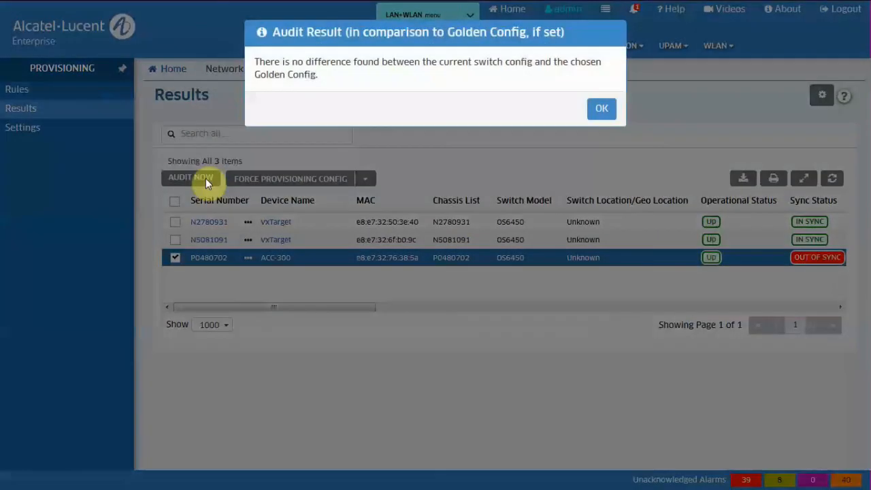
click(600, 110)
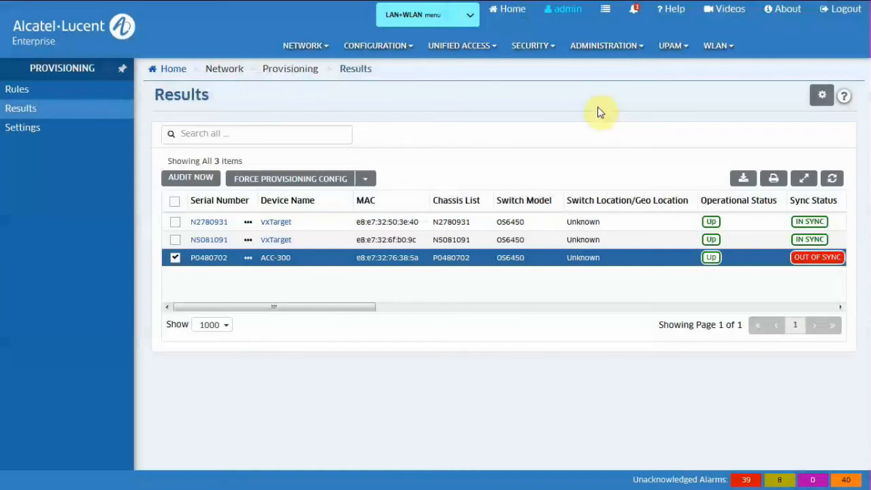
click(833, 178)
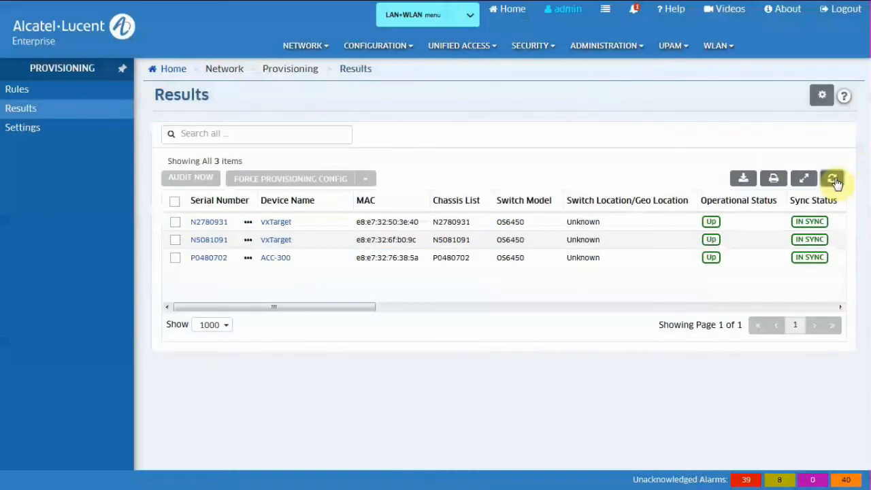